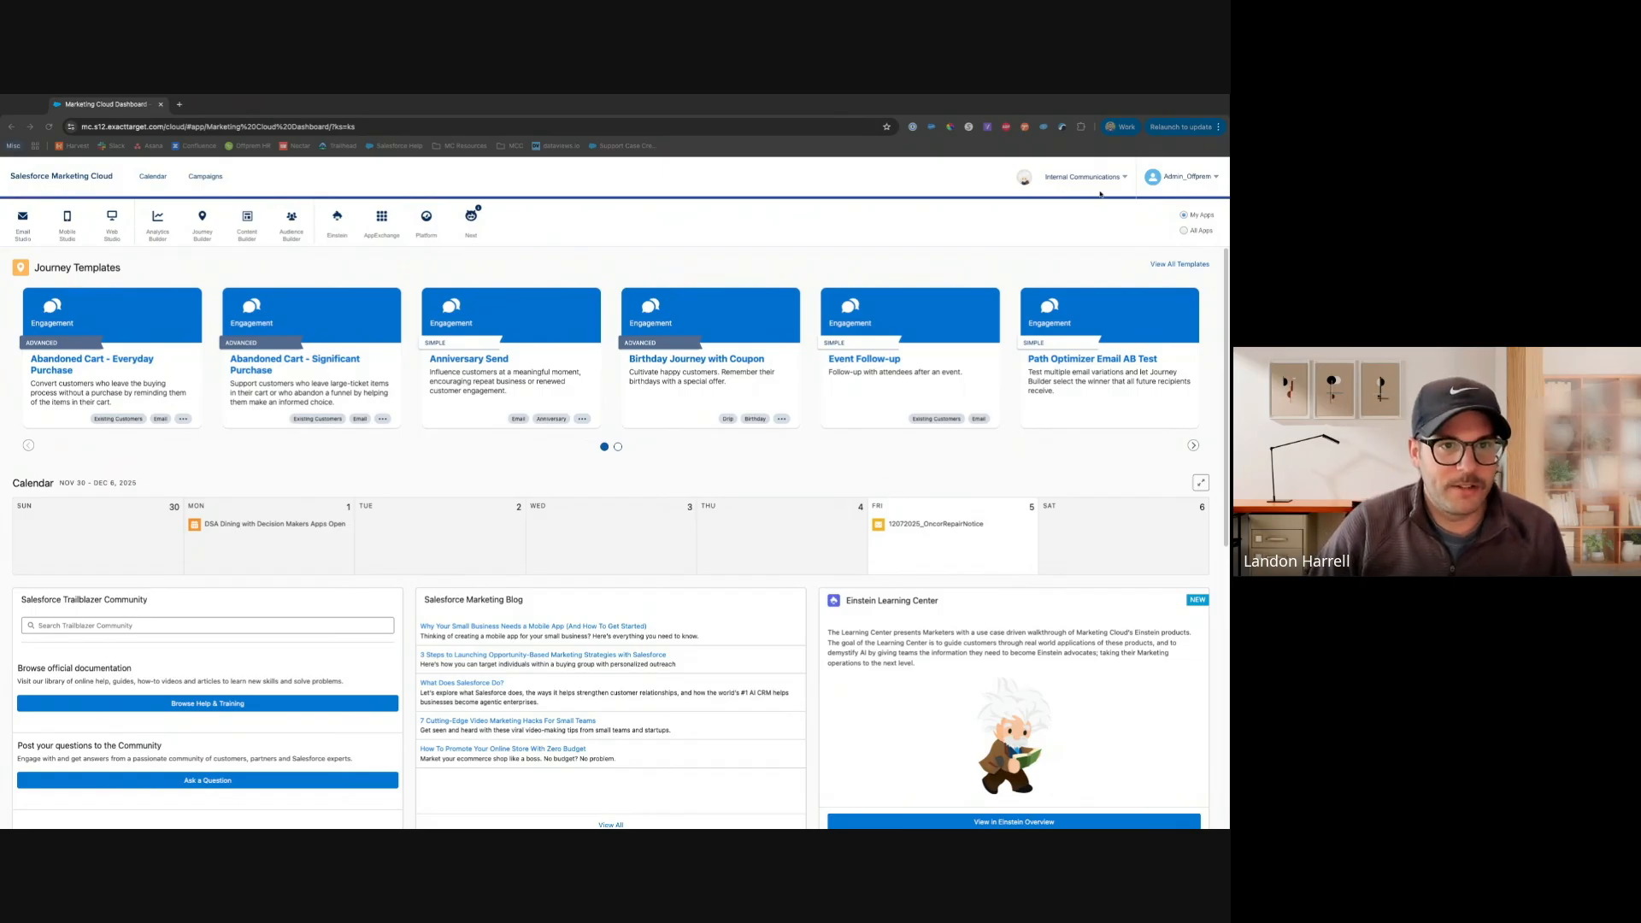
# Open Email Studio from the Marketing Cloud dashboard
pyautogui.click(1054, 223)
pyautogui.moveTo(1082, 182)
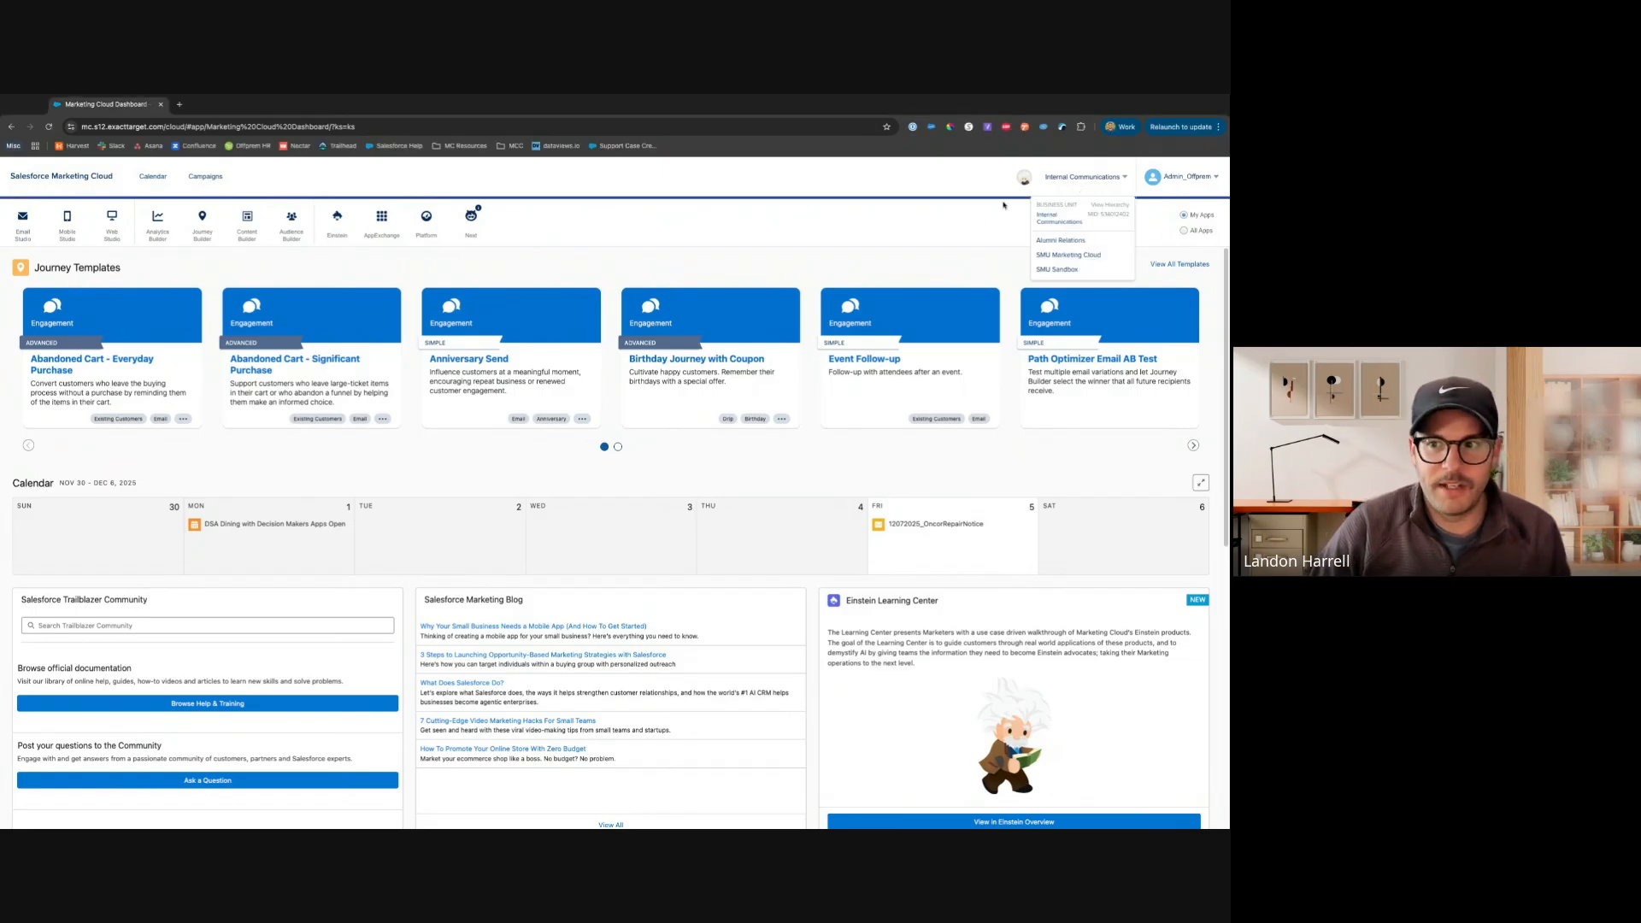
pyautogui.moveTo(23, 224)
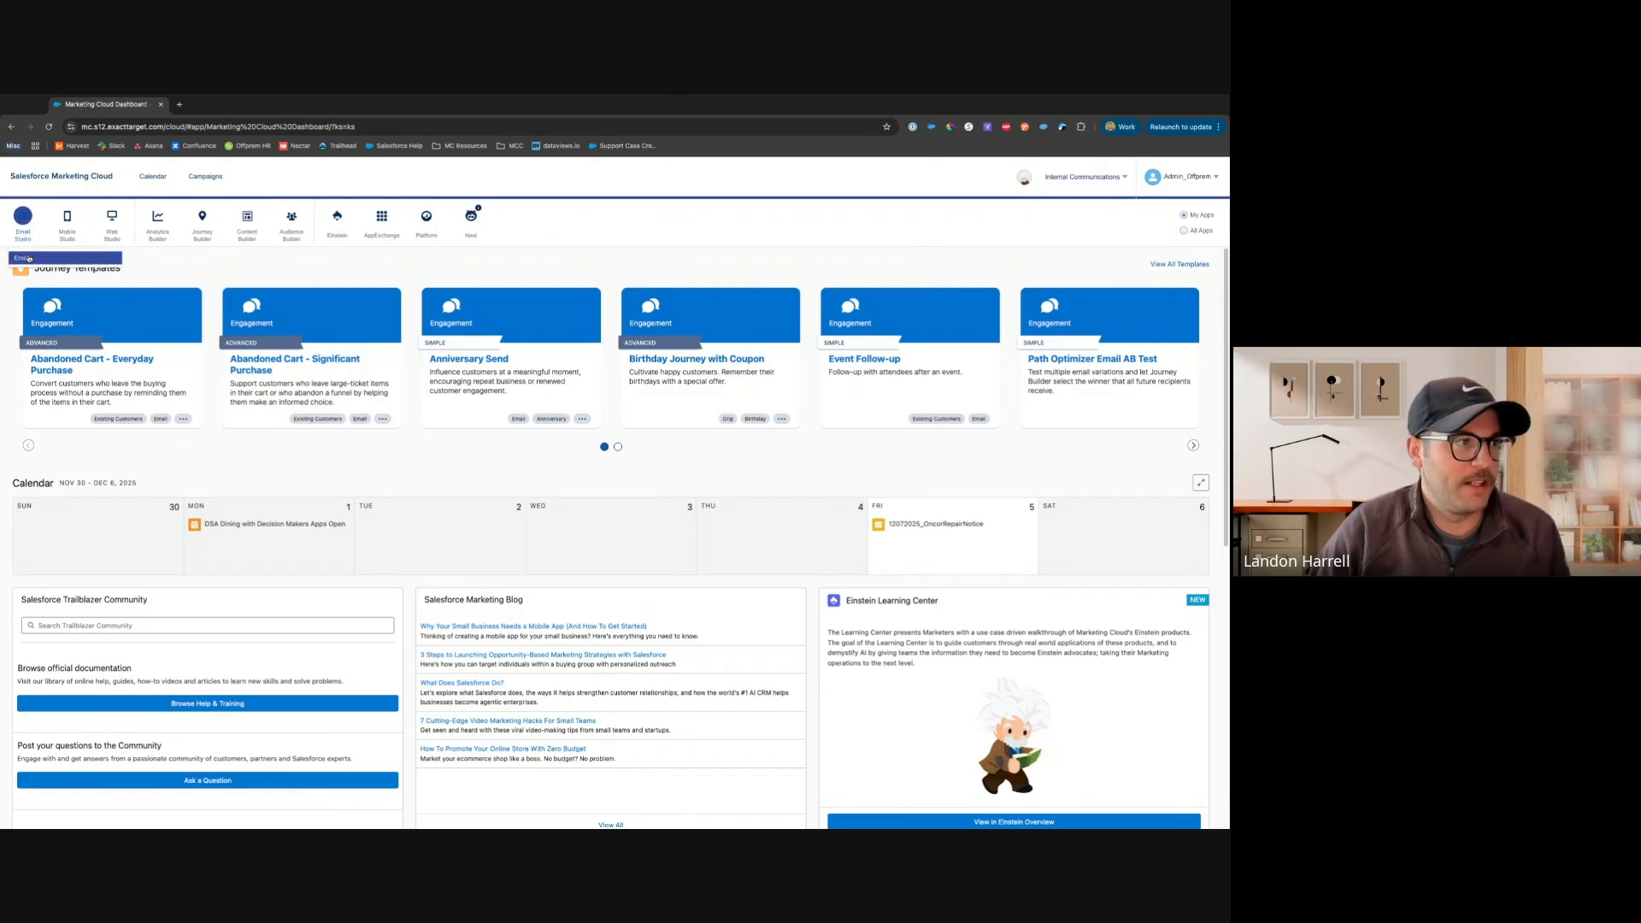
pyautogui.click(26, 255)
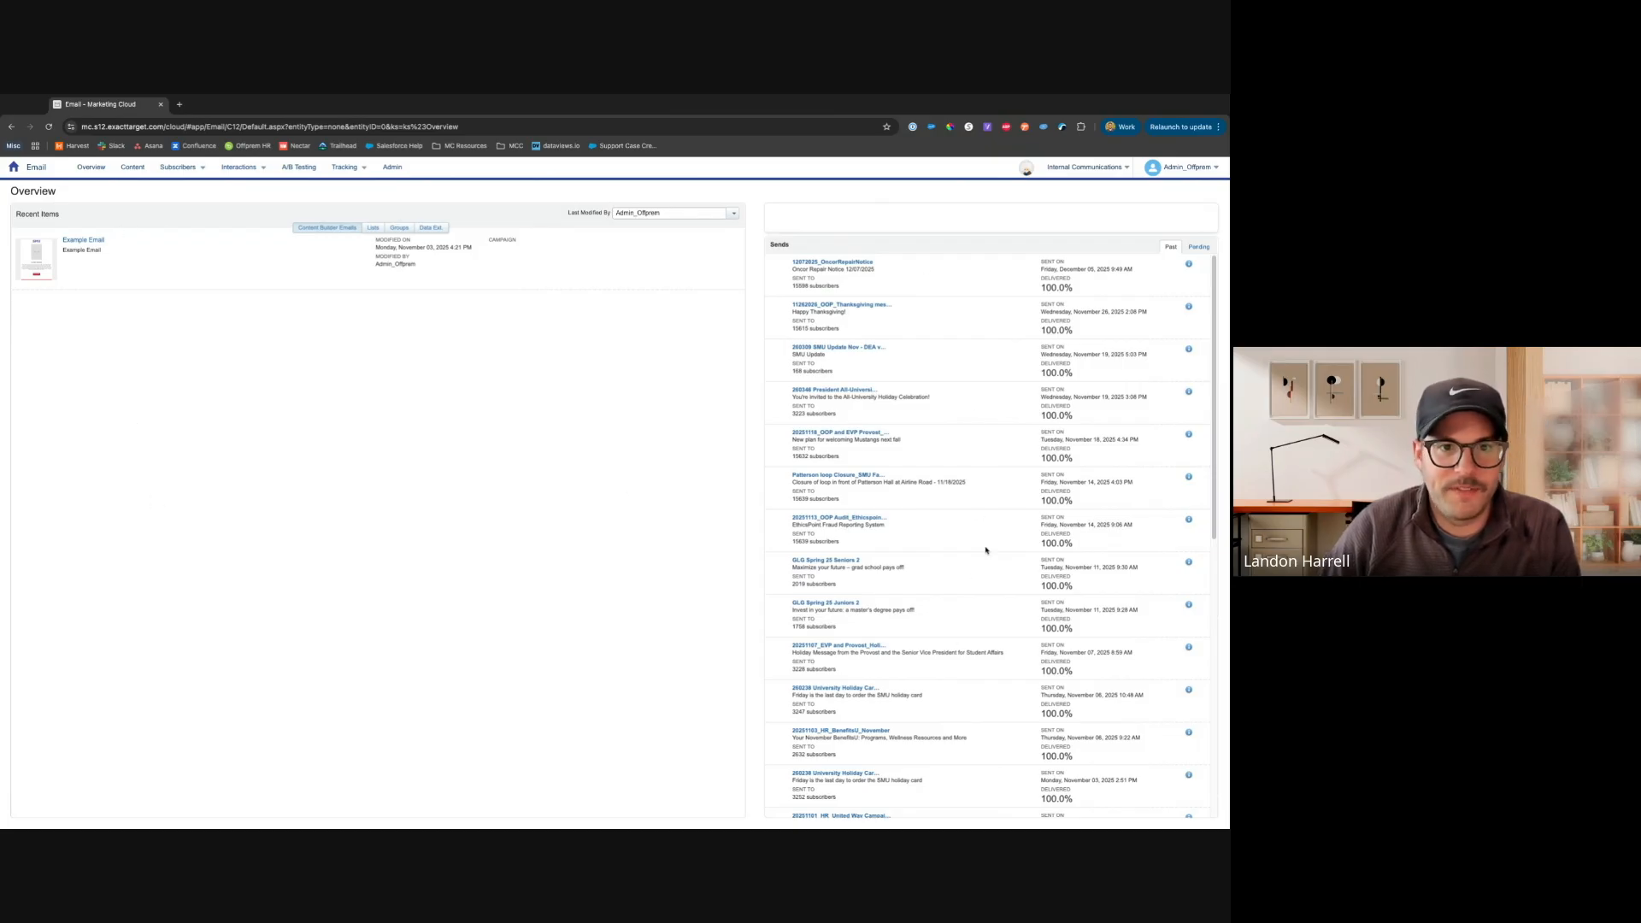
# View the pending and sent email lists on the overview
pyautogui.click(1199, 247)
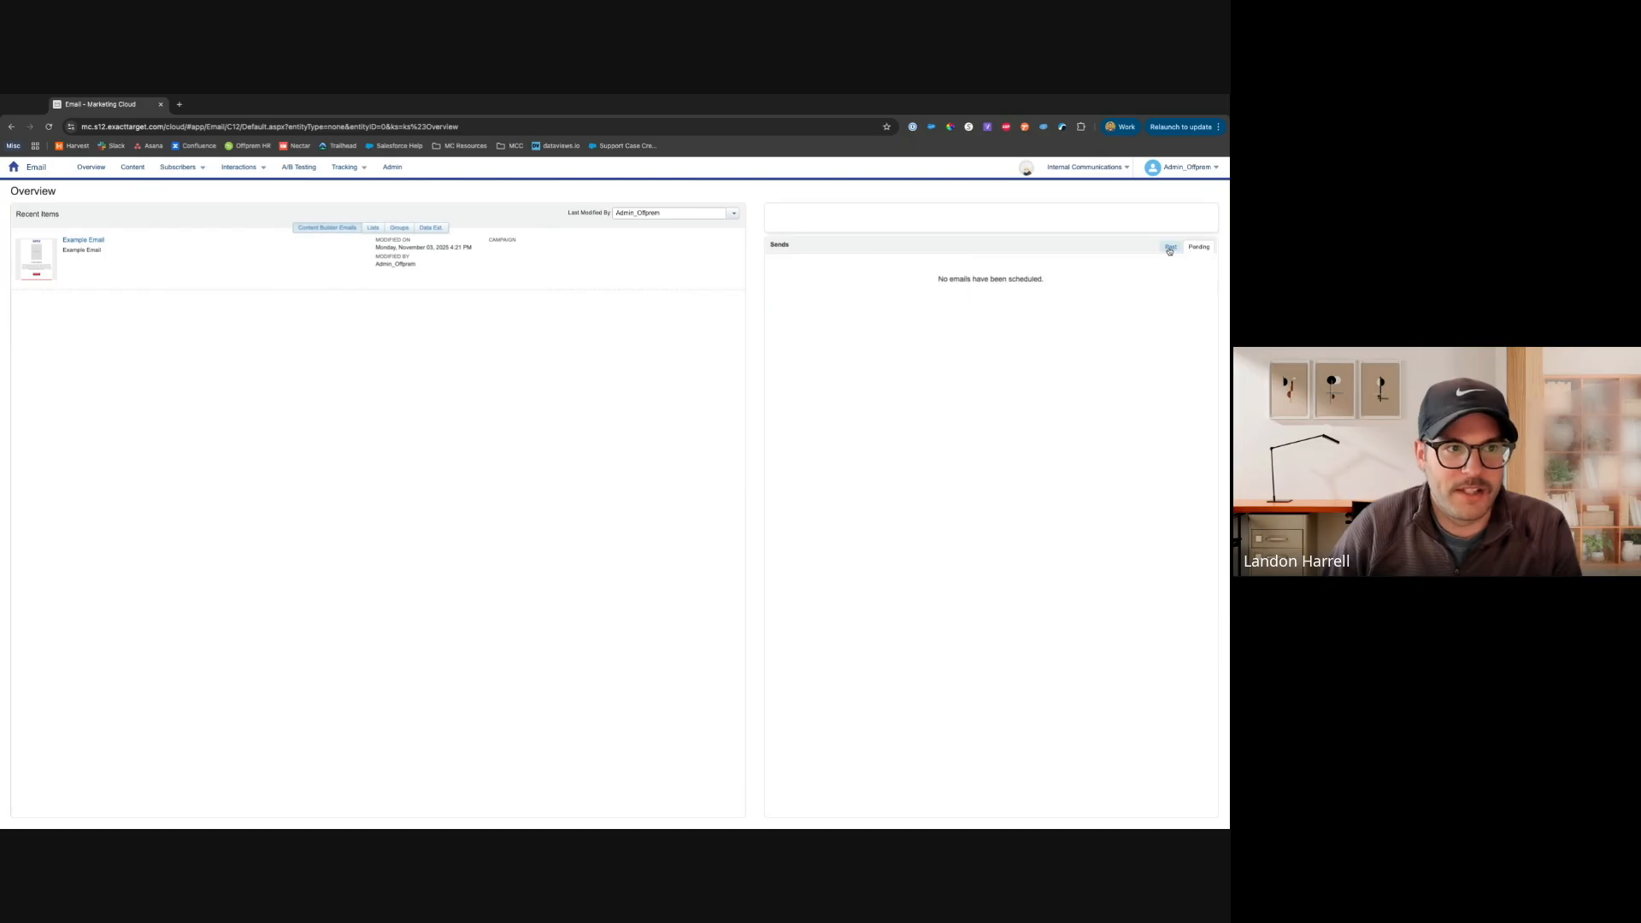
pyautogui.click(1170, 248)
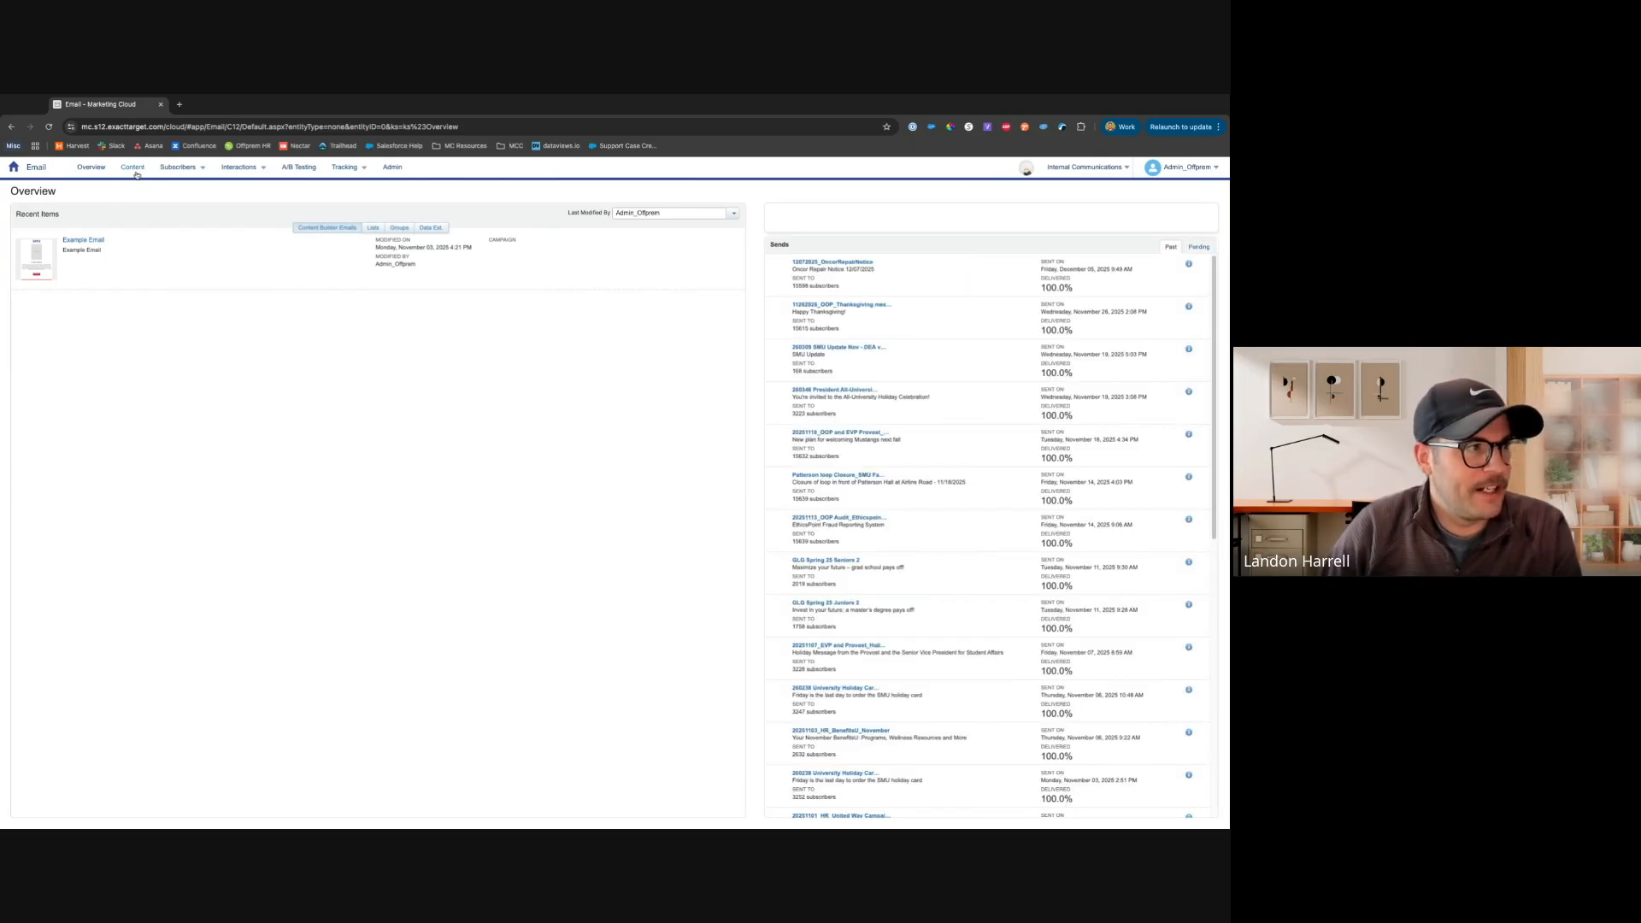
# Open the Data Extensions list under Subscribers
pyautogui.moveTo(188, 173)
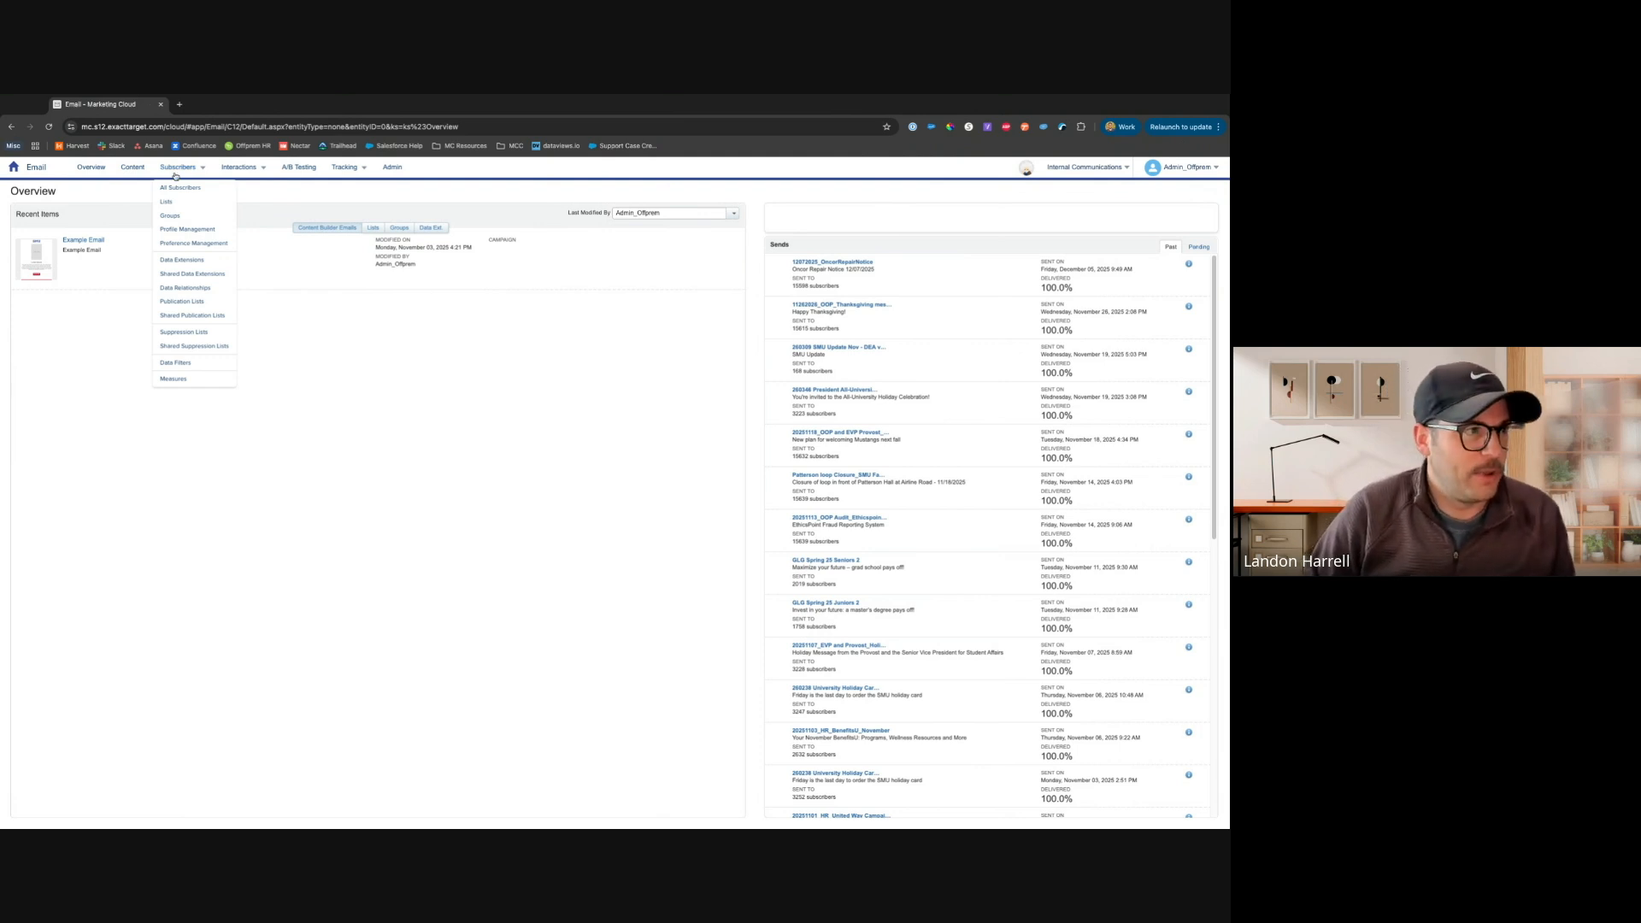
pyautogui.click(209, 263)
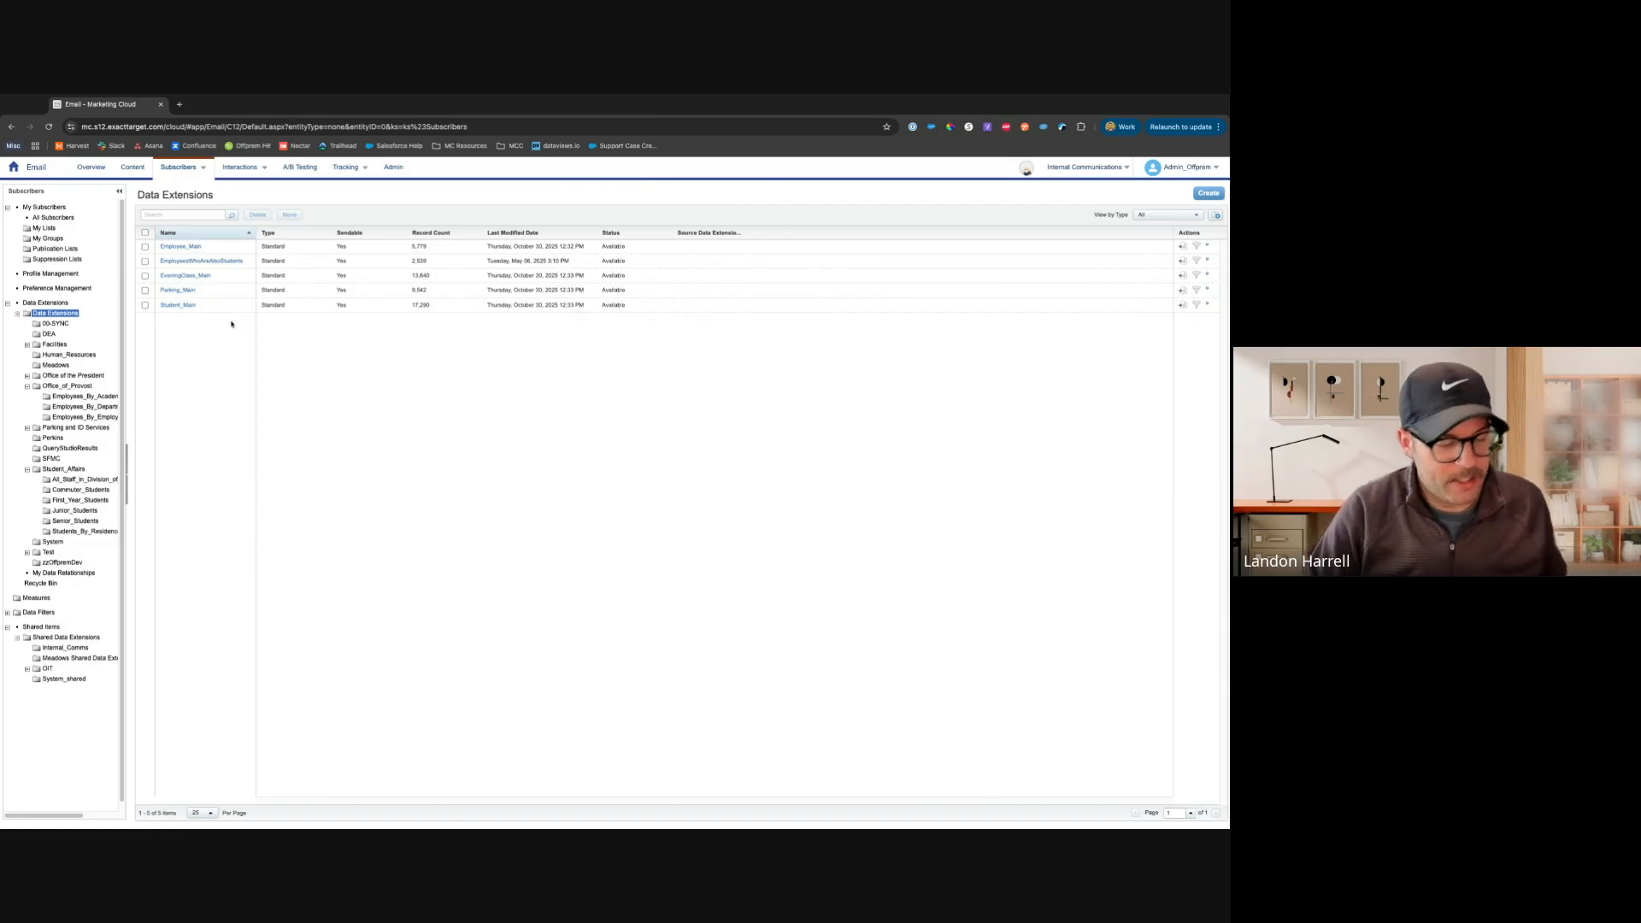
pyautogui.hotkey('ctrl', '+')
pyautogui.hotkey('ctrl', '+')
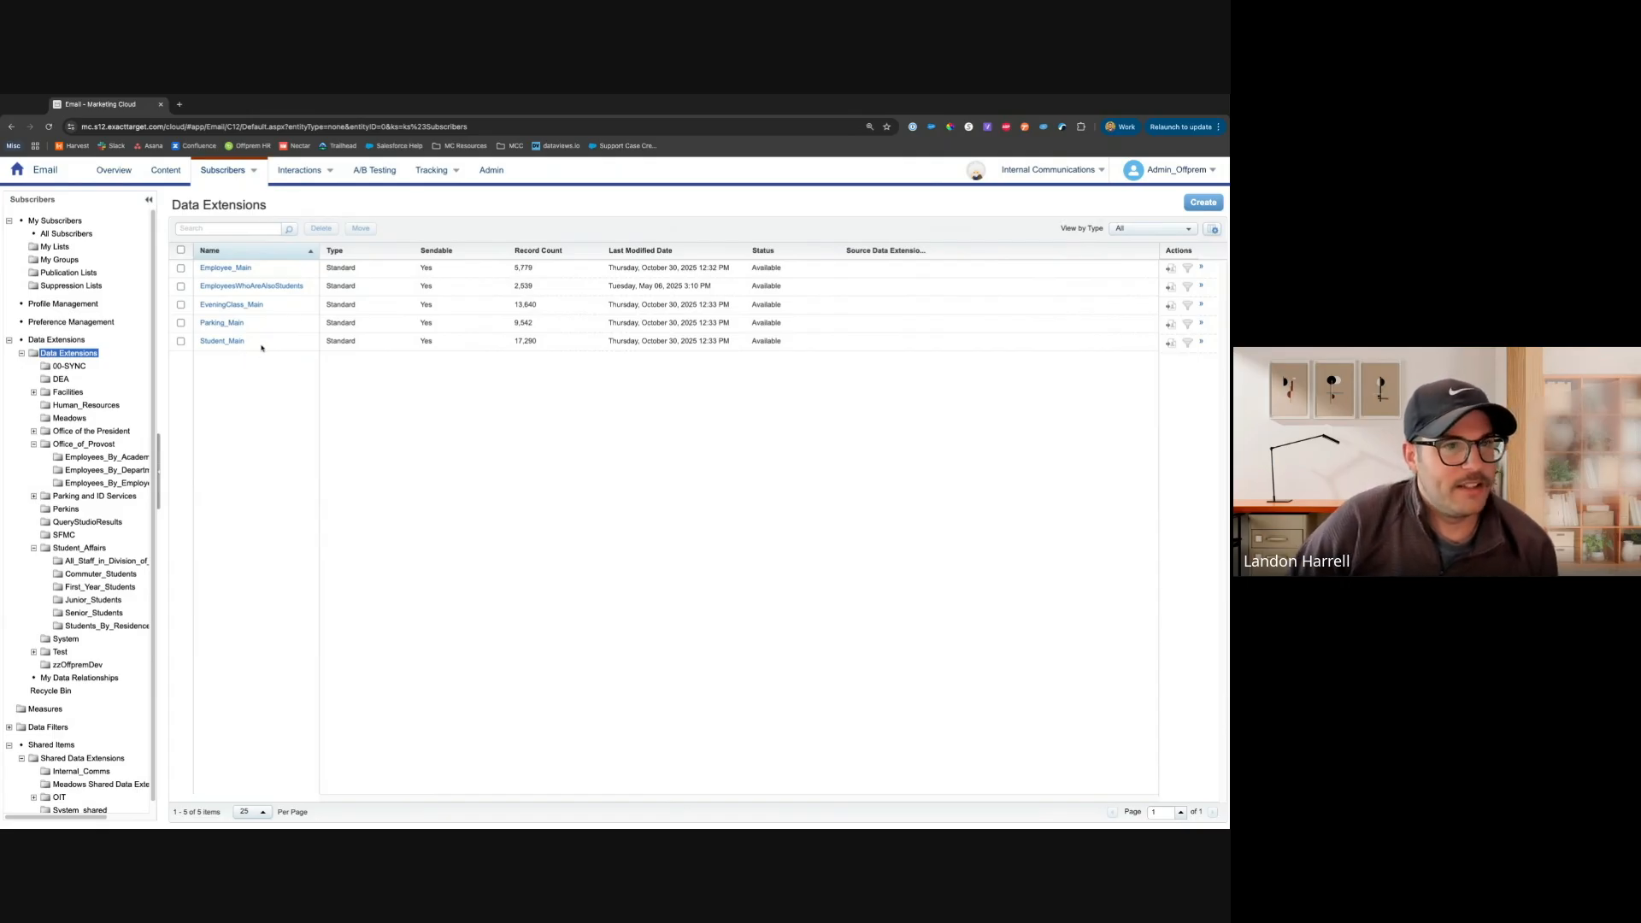
# Examine the record counts of the data extensions in the list
pyautogui.moveTo(503, 267); pyautogui.dragTo(533, 270)
pyautogui.doubleClick(537, 288)
pyautogui.doubleClick(547, 311)
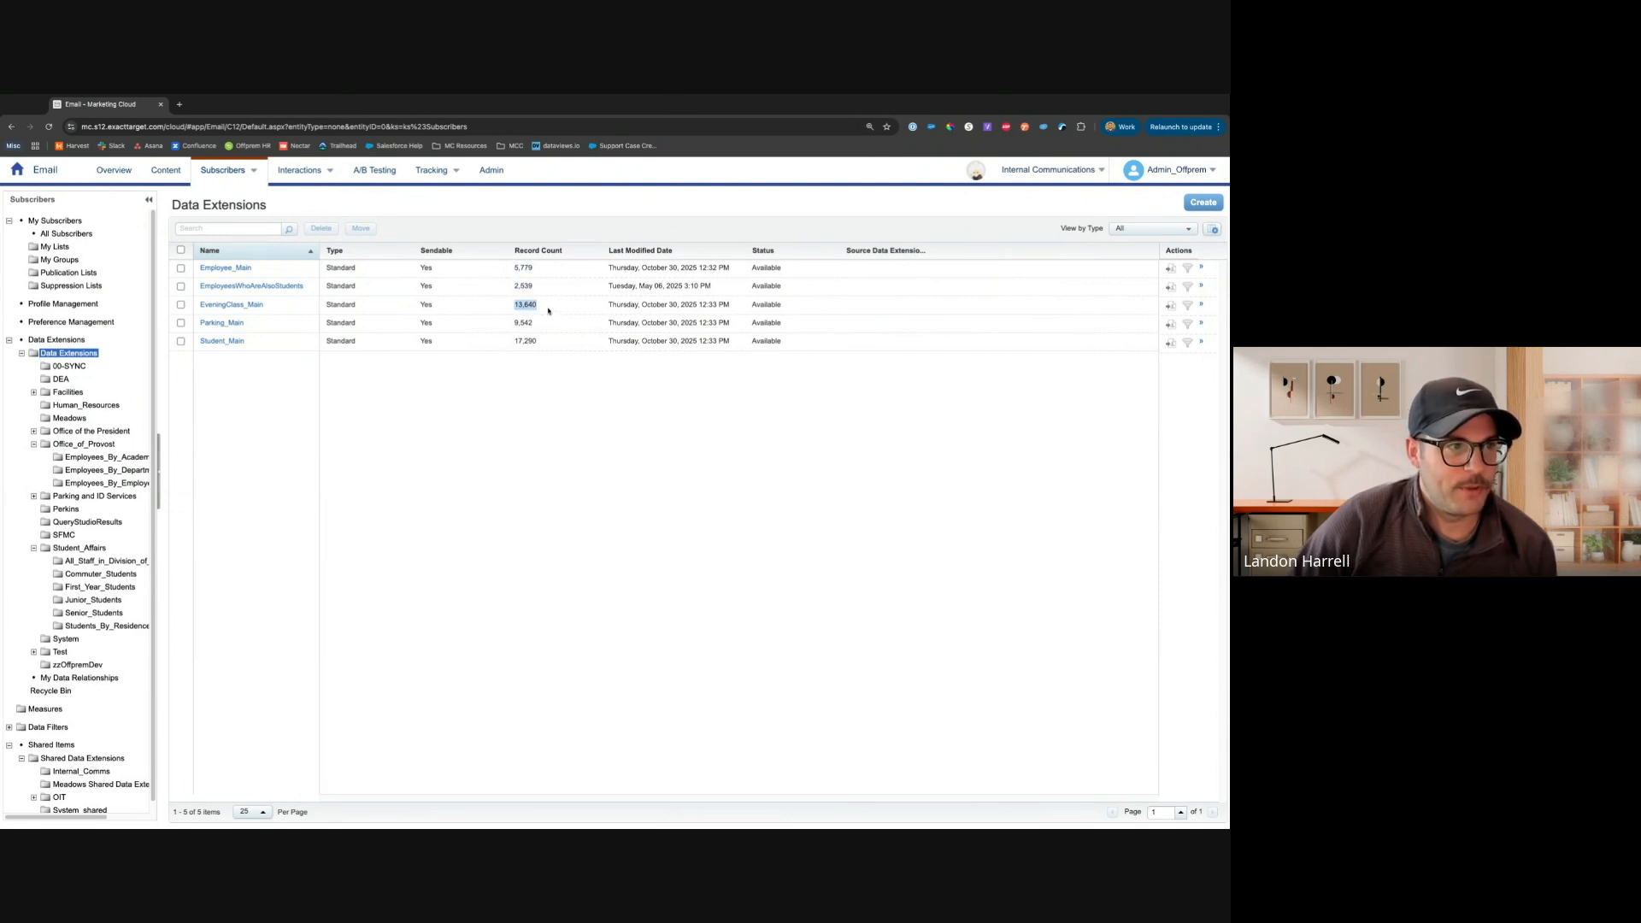
pyautogui.doubleClick(529, 323)
pyautogui.doubleClick(538, 342)
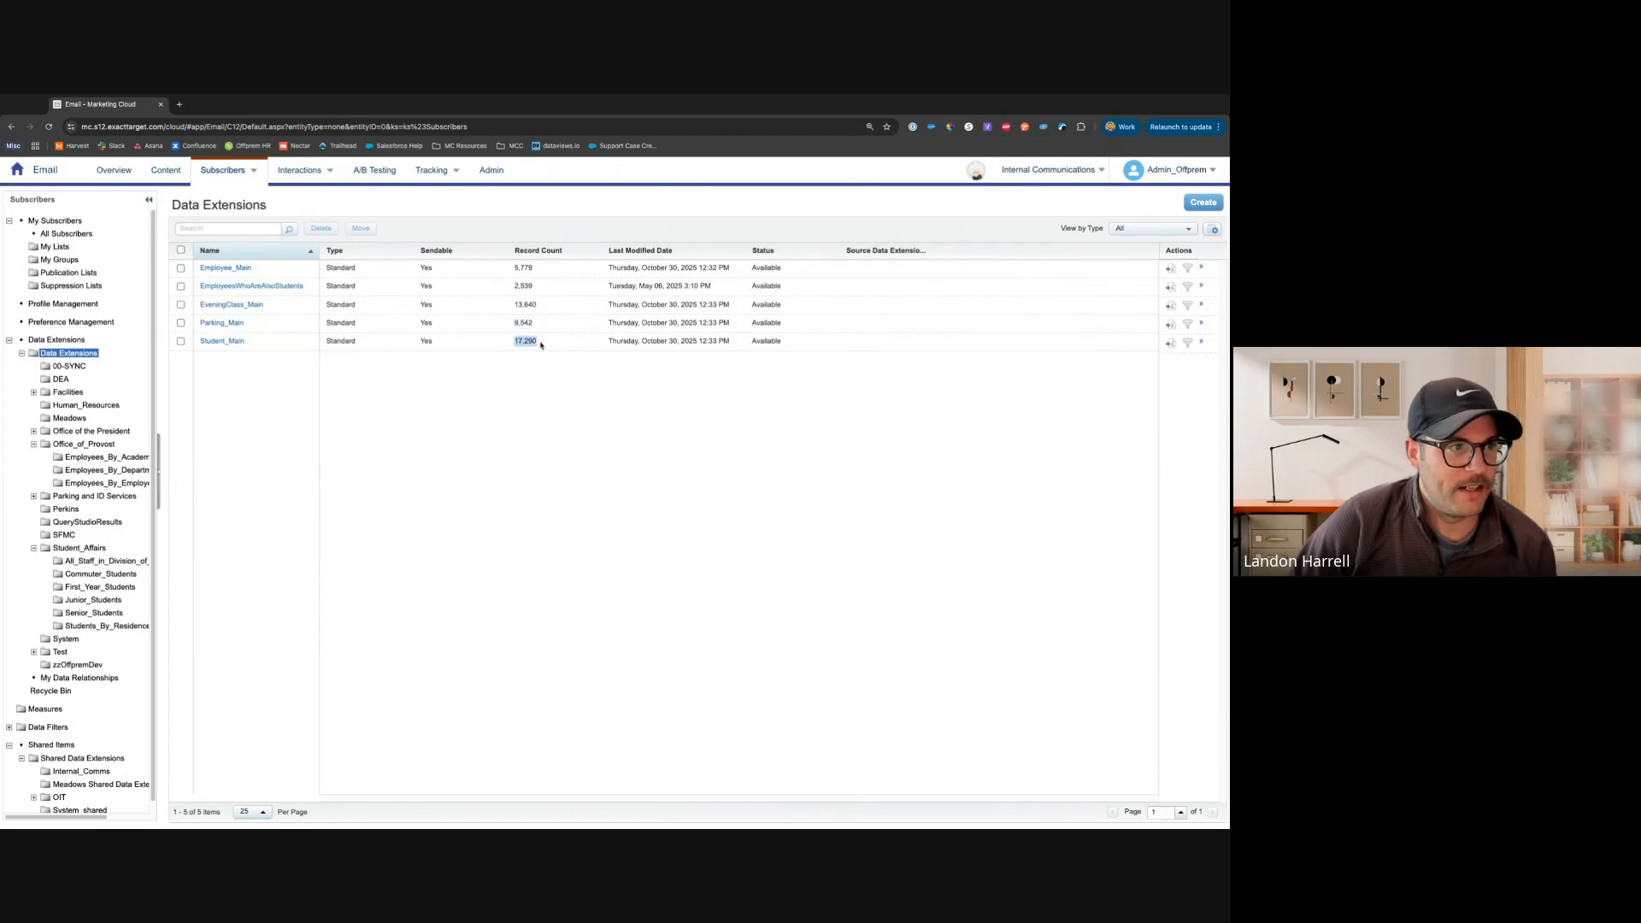
pyautogui.click(468, 357)
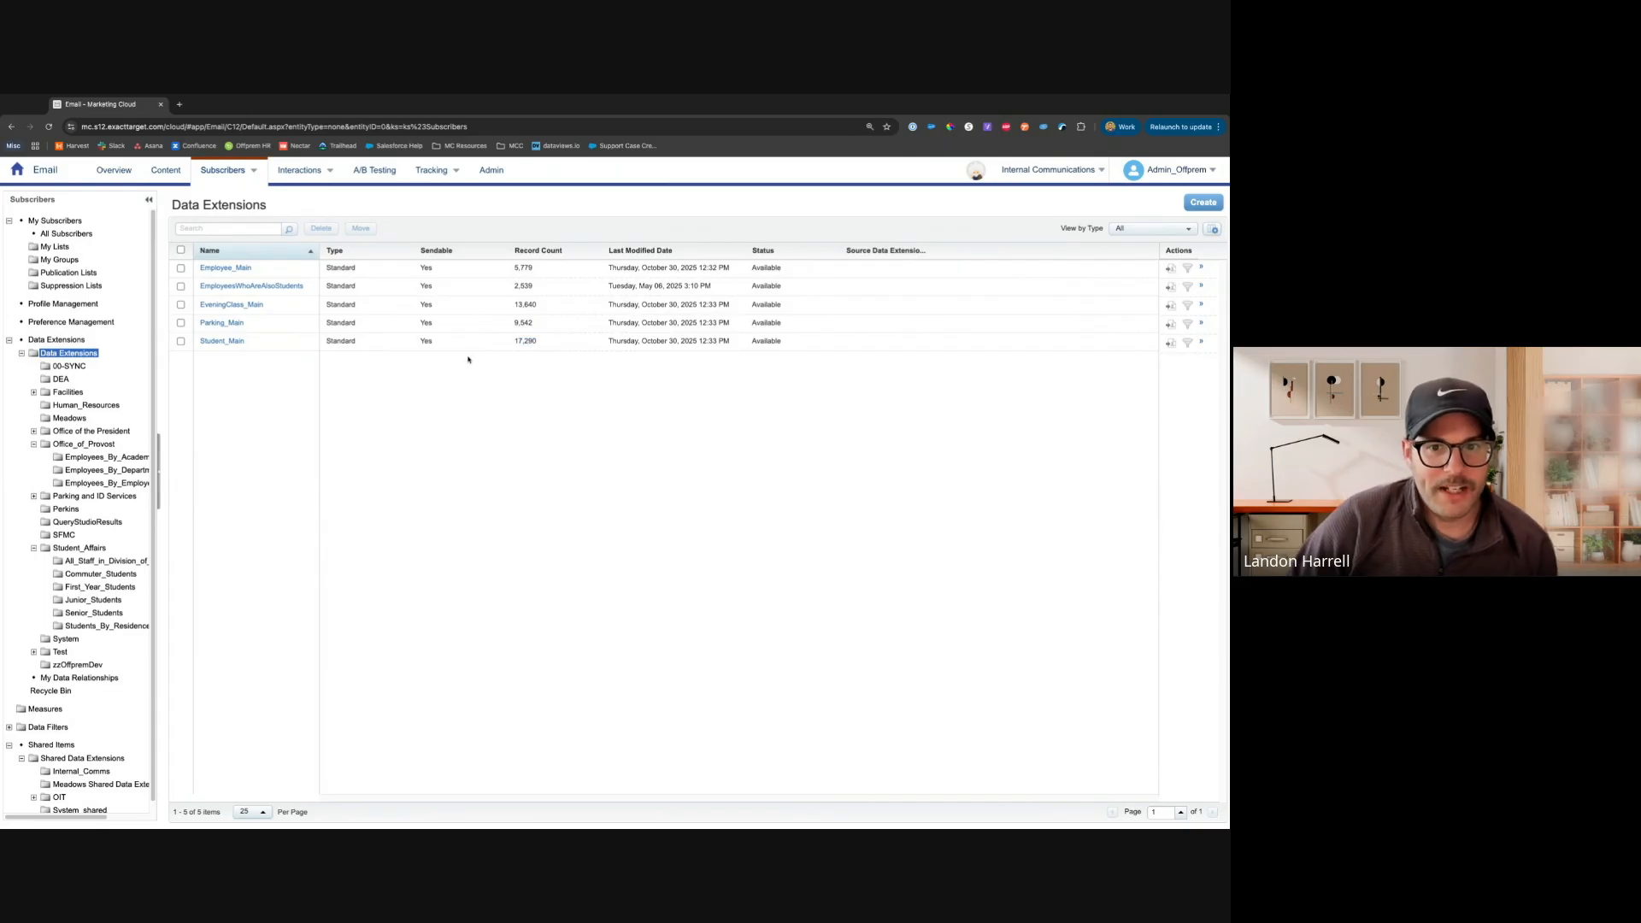
# Open the Student_Main data extension to examine its properties and fields, then return to Data Extensions
pyautogui.click(226, 342)
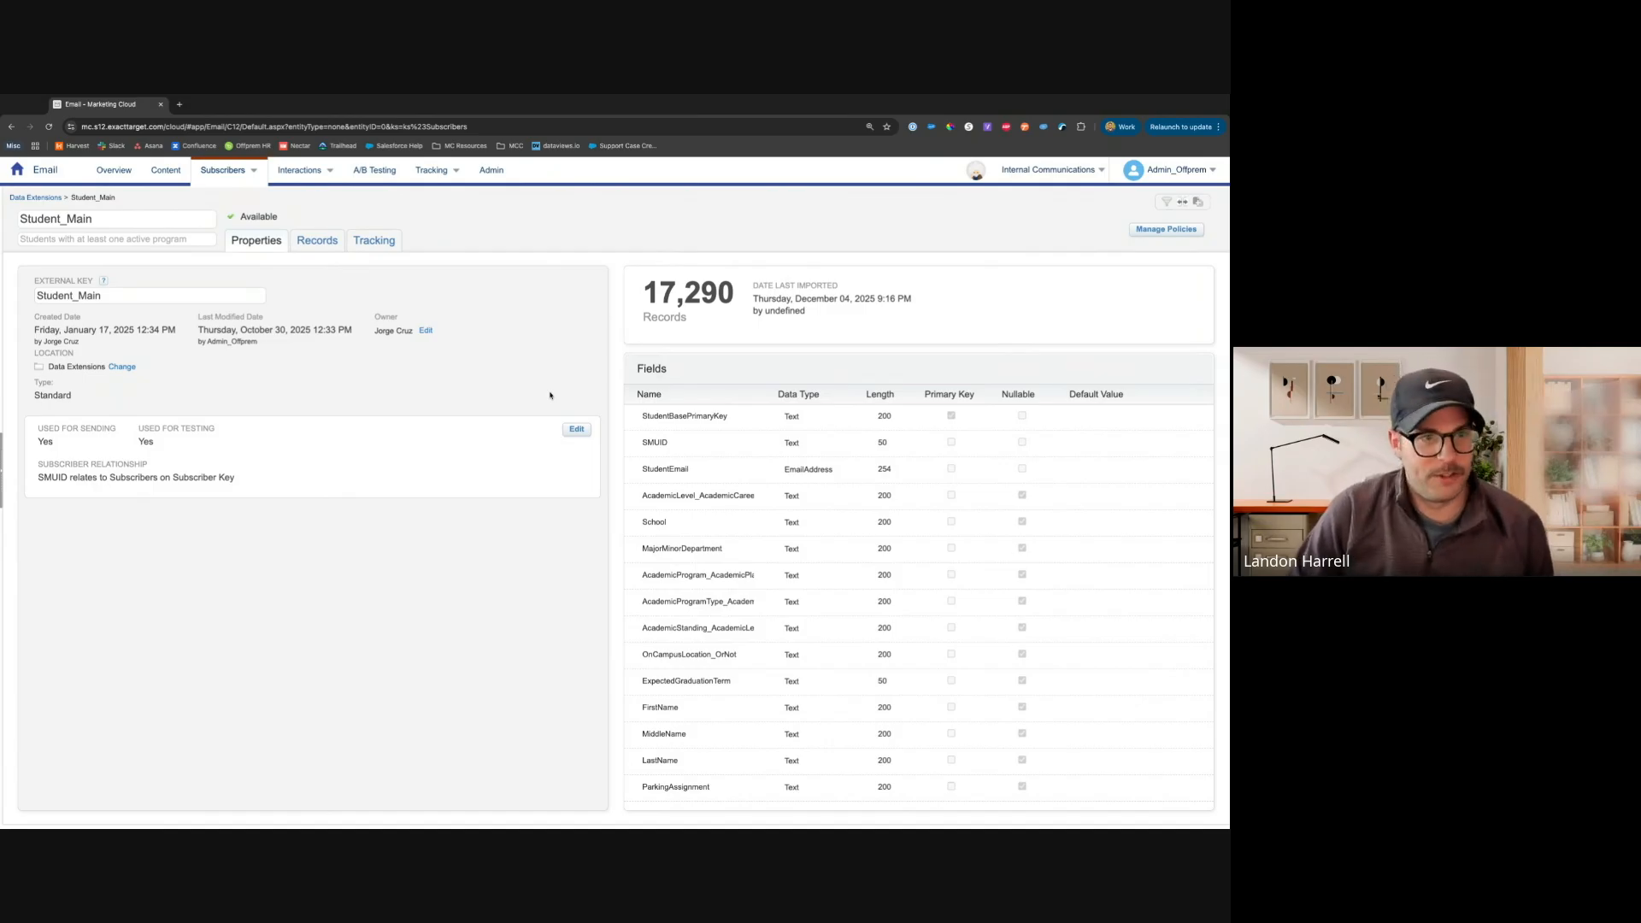
pyautogui.moveTo(644, 296); pyautogui.dragTo(752, 299)
pyautogui.click(736, 301)
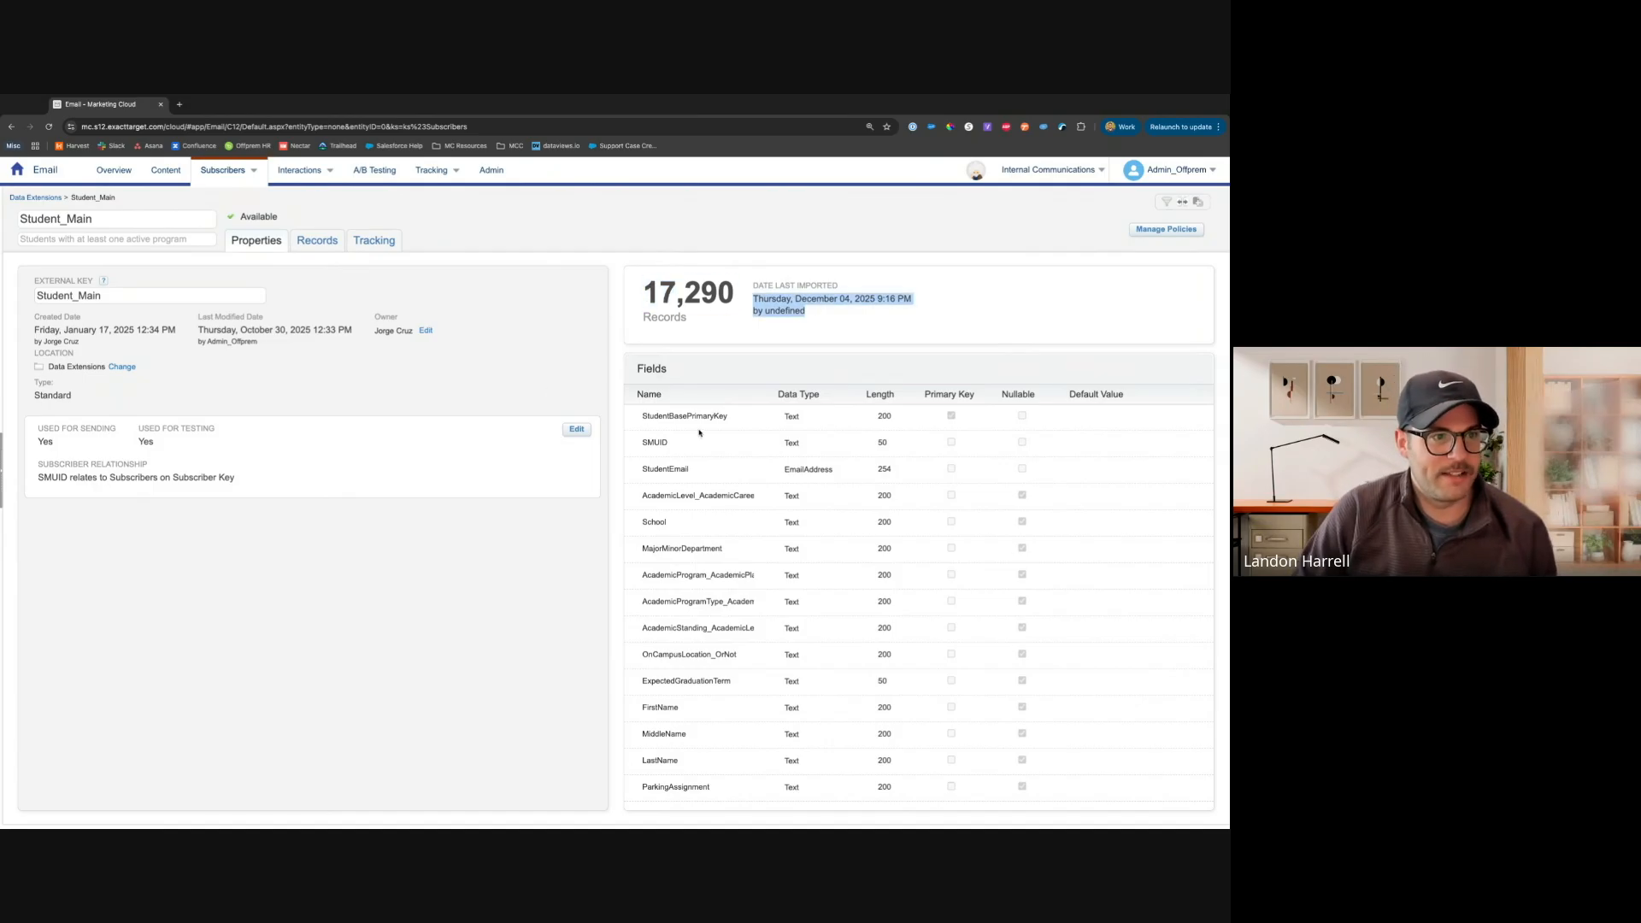
pyautogui.click(708, 383)
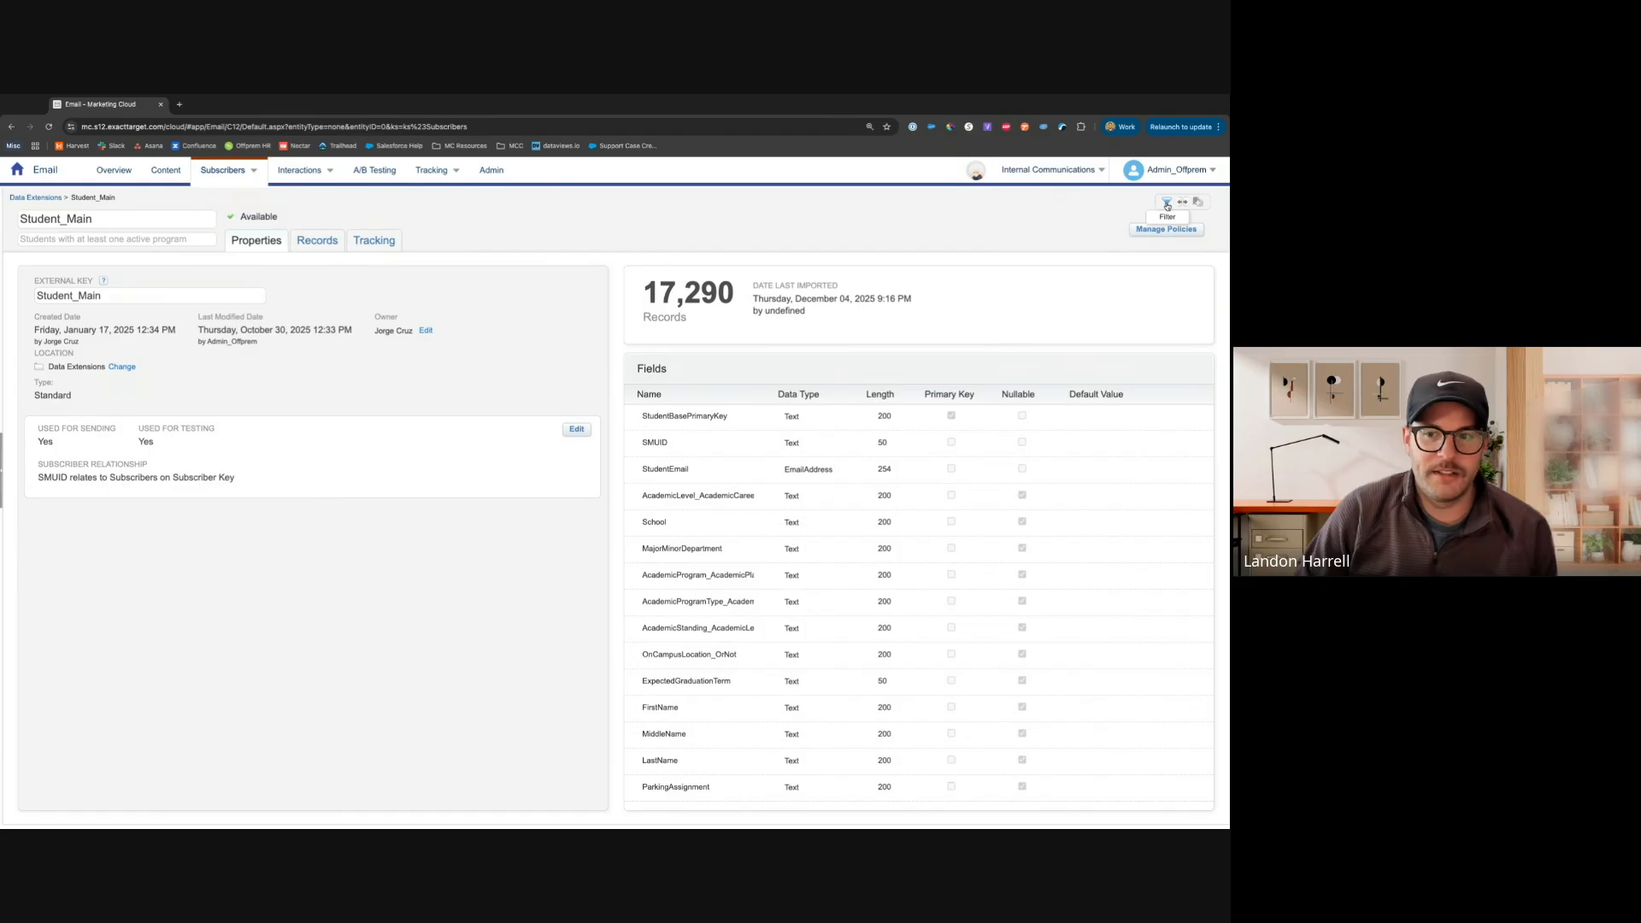
pyautogui.click(49, 197)
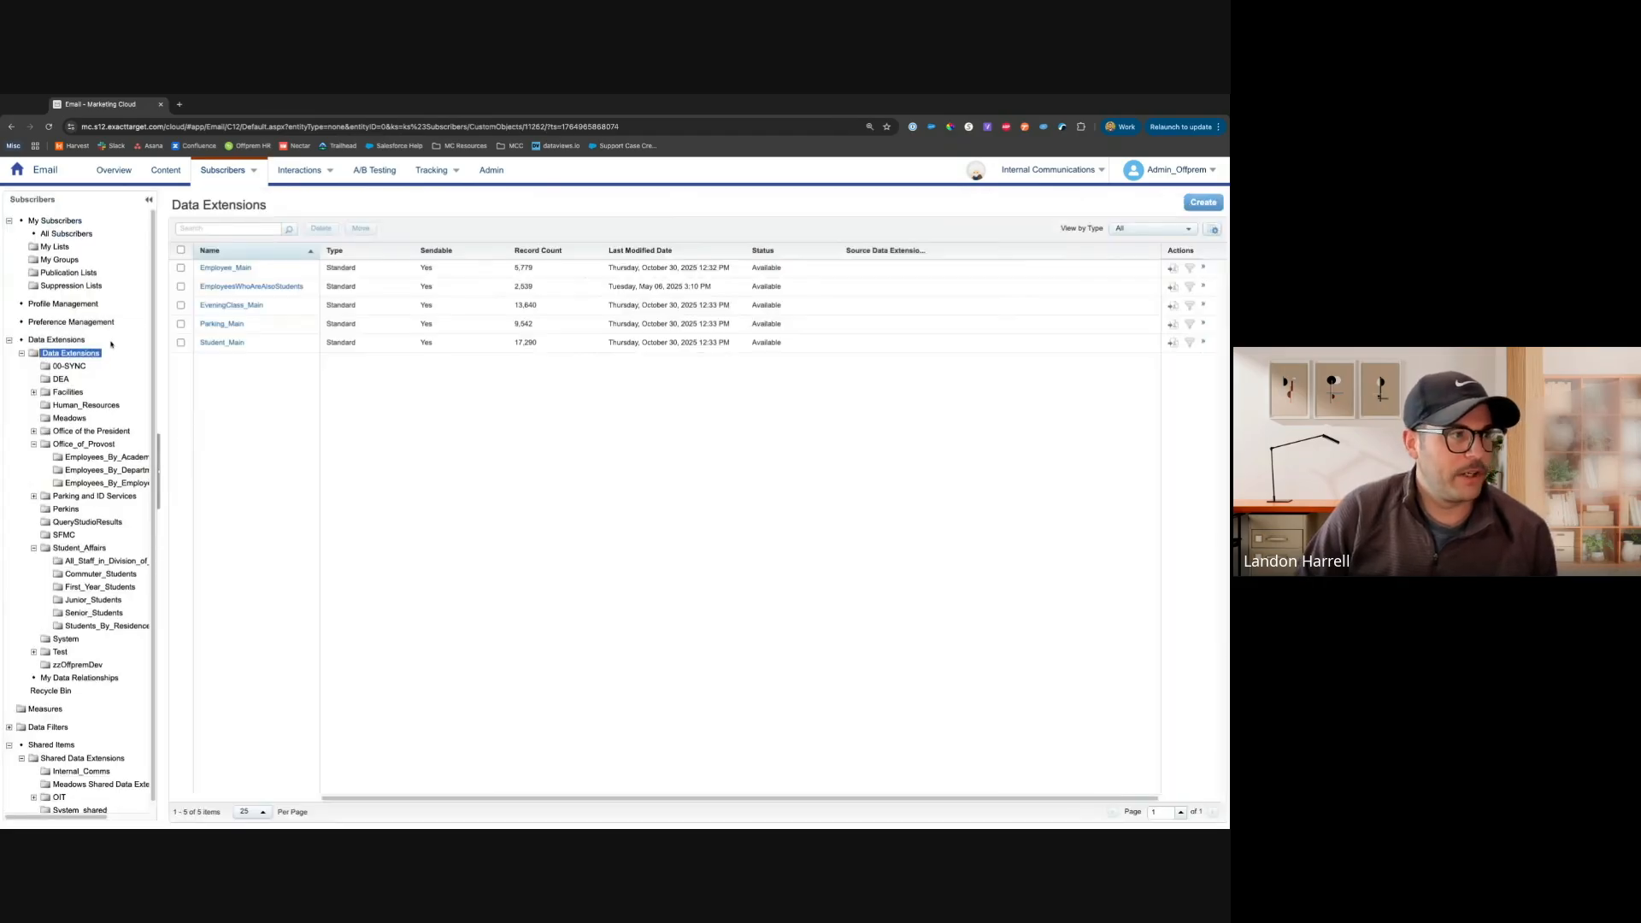
pyautogui.click(1210, 206)
pyautogui.click(516, 341)
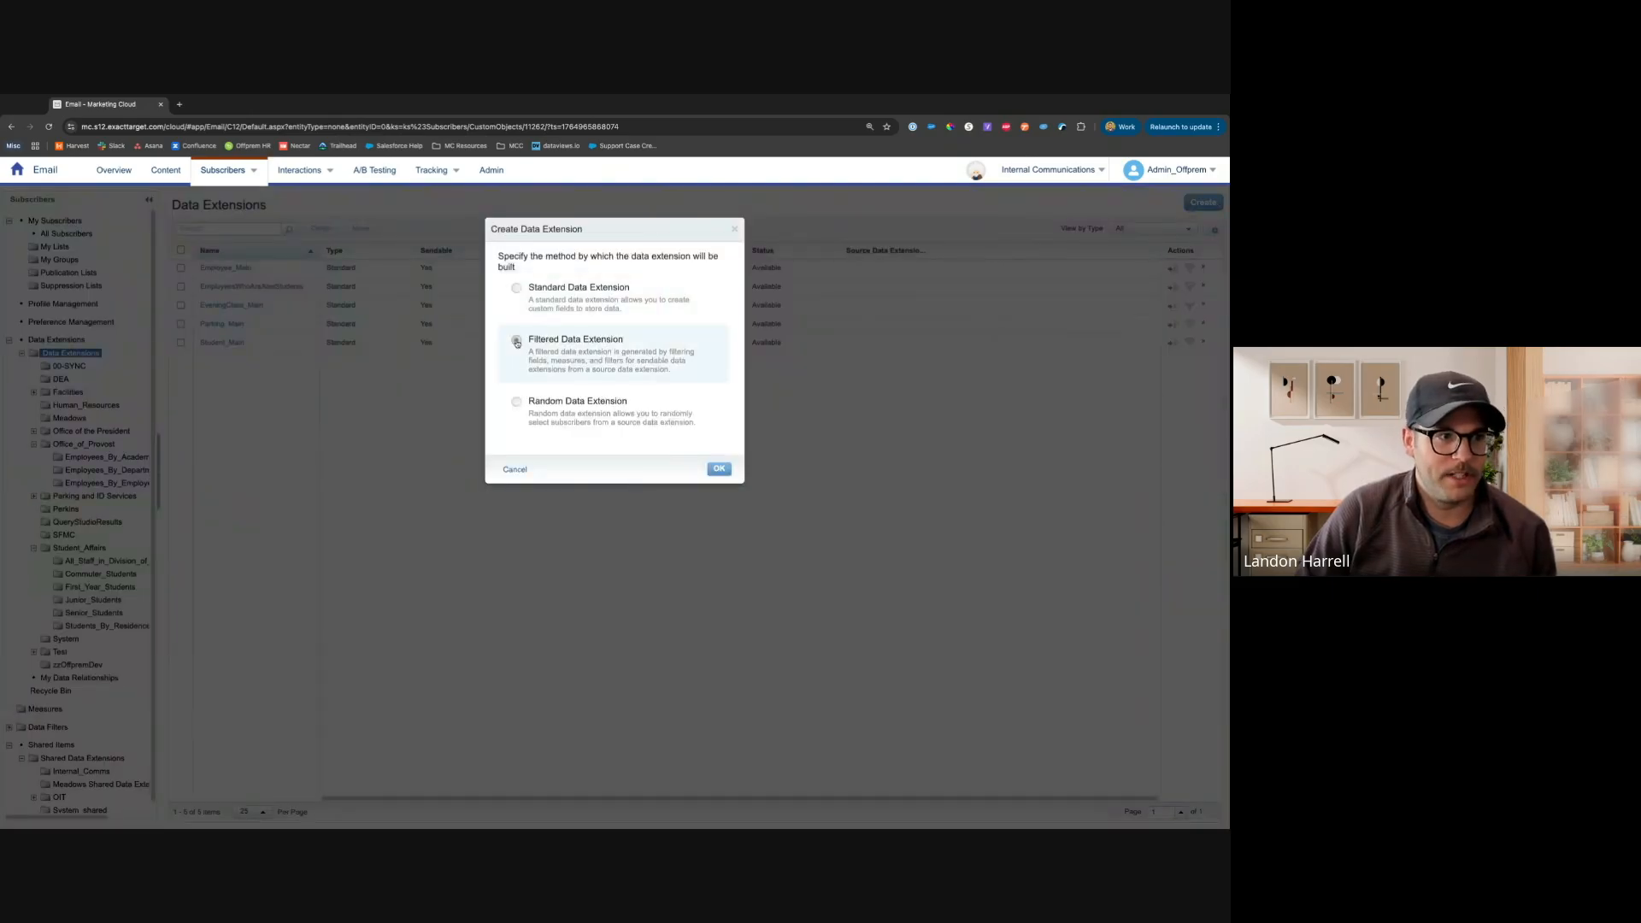
pyautogui.click(515, 469)
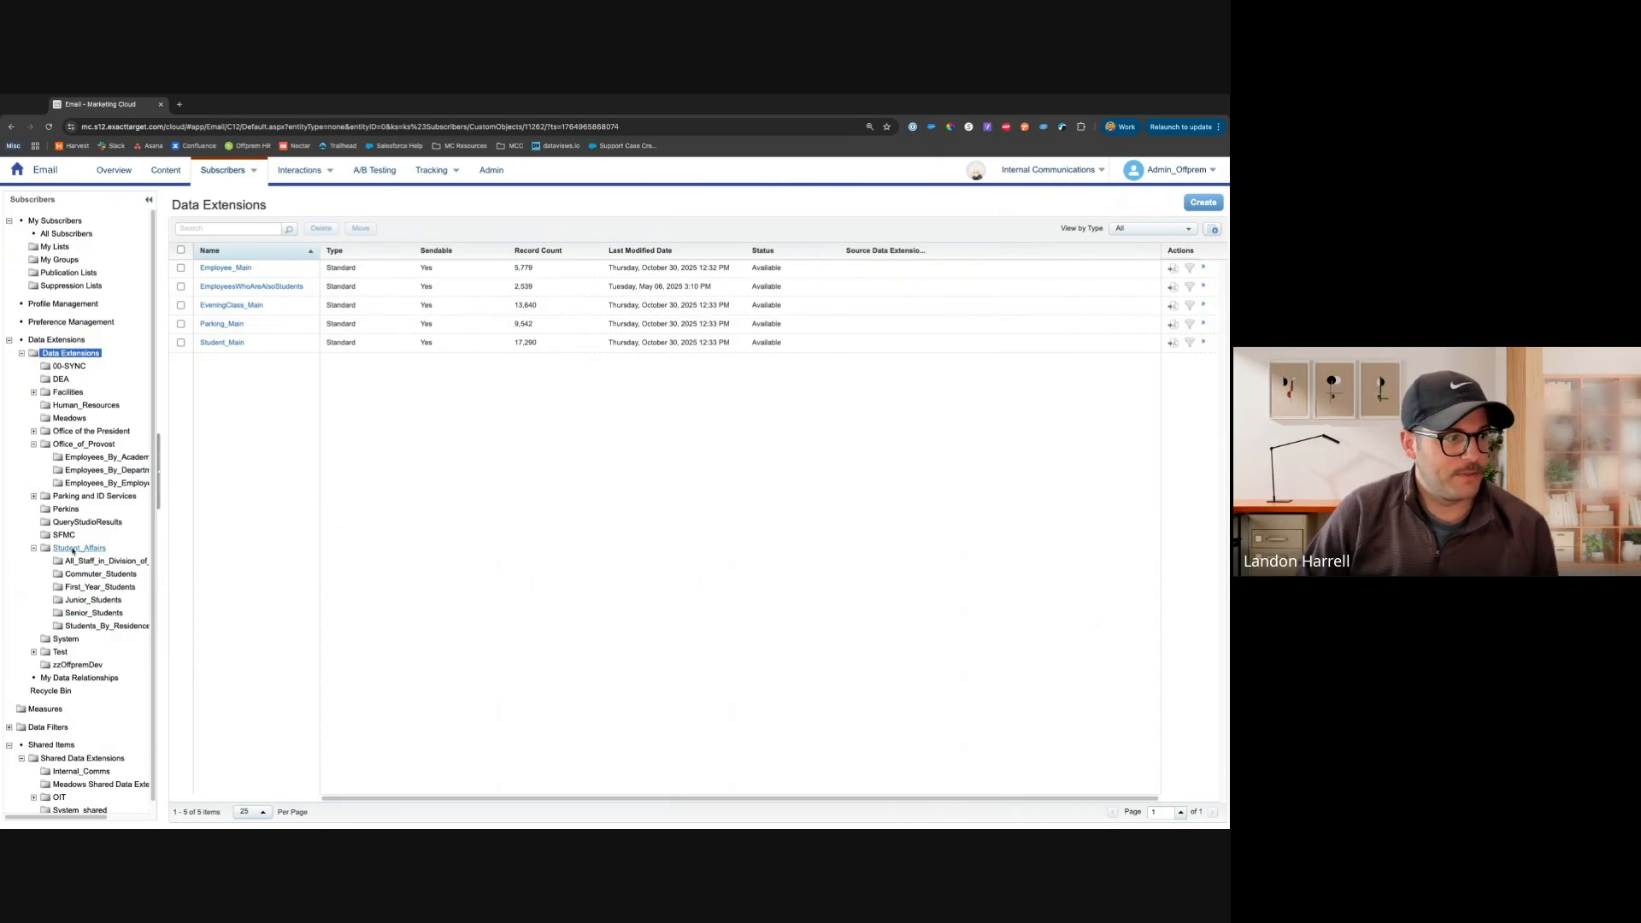
# Open the Junior_Students data extension in the Student_Affairs folder and examine its source and filter criteria
pyautogui.click(89, 599)
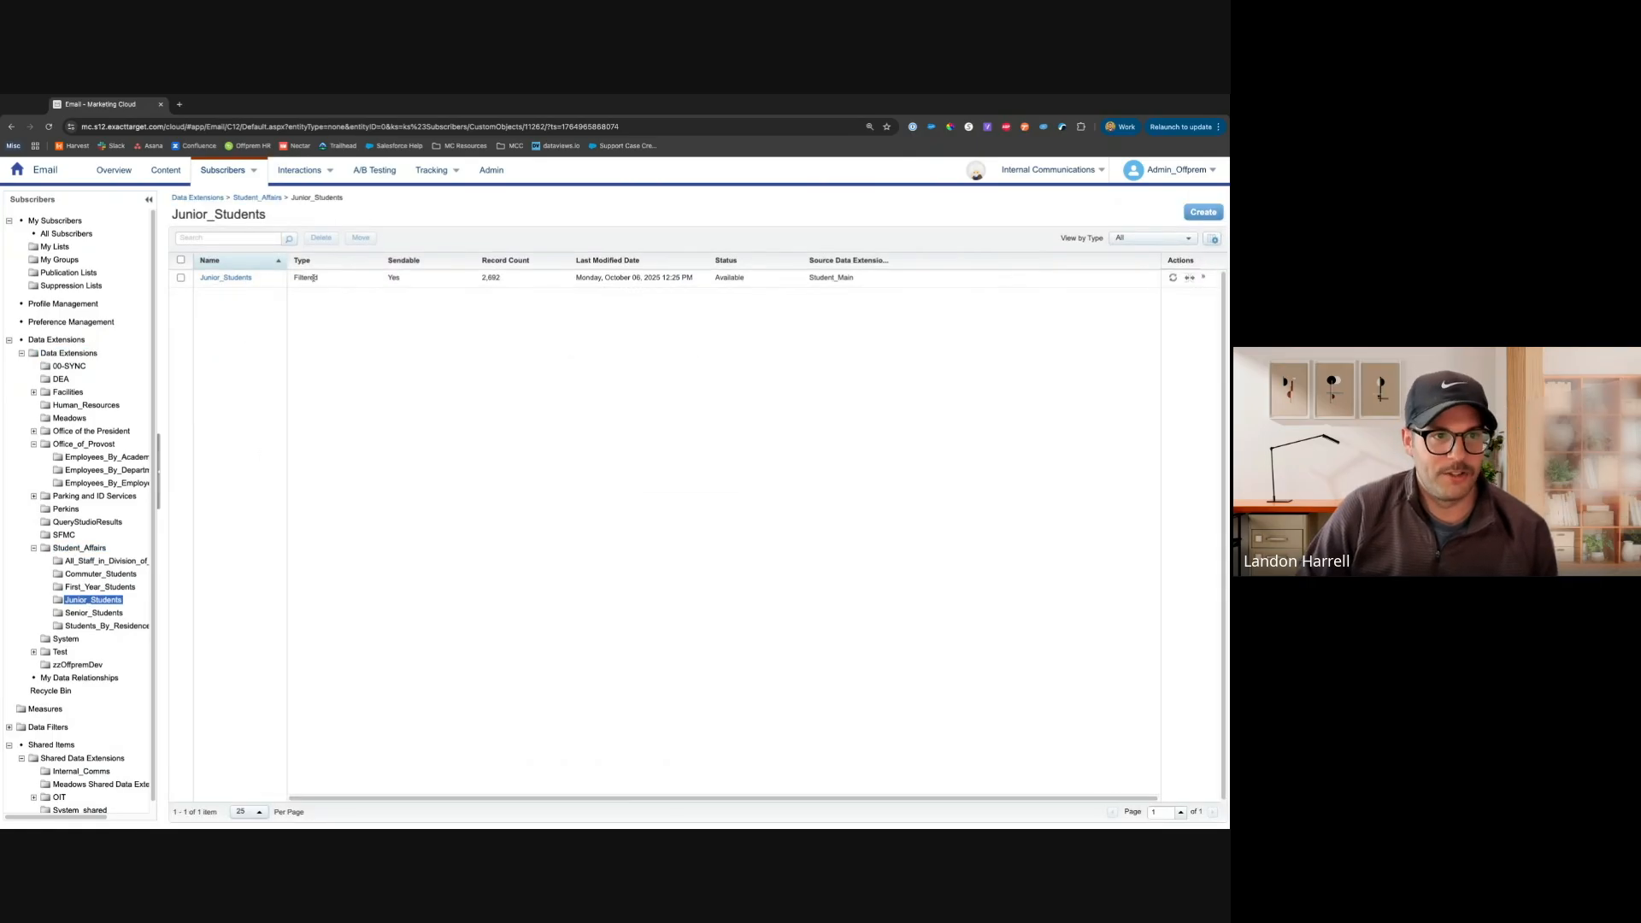
pyautogui.doubleClick(814, 278)
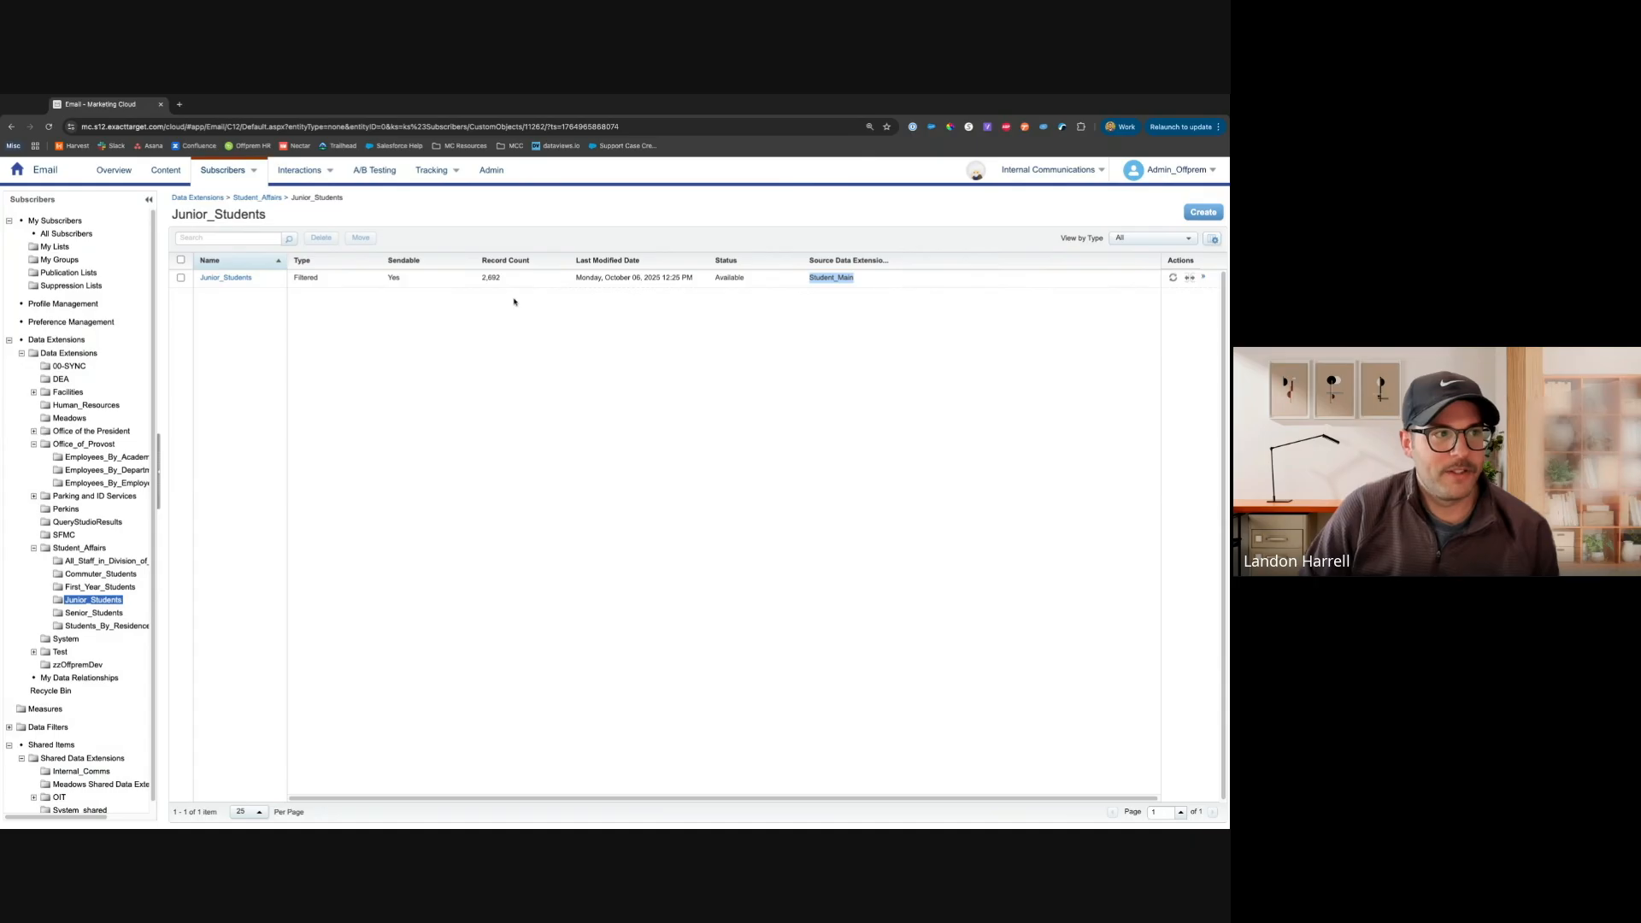
pyautogui.click(227, 279)
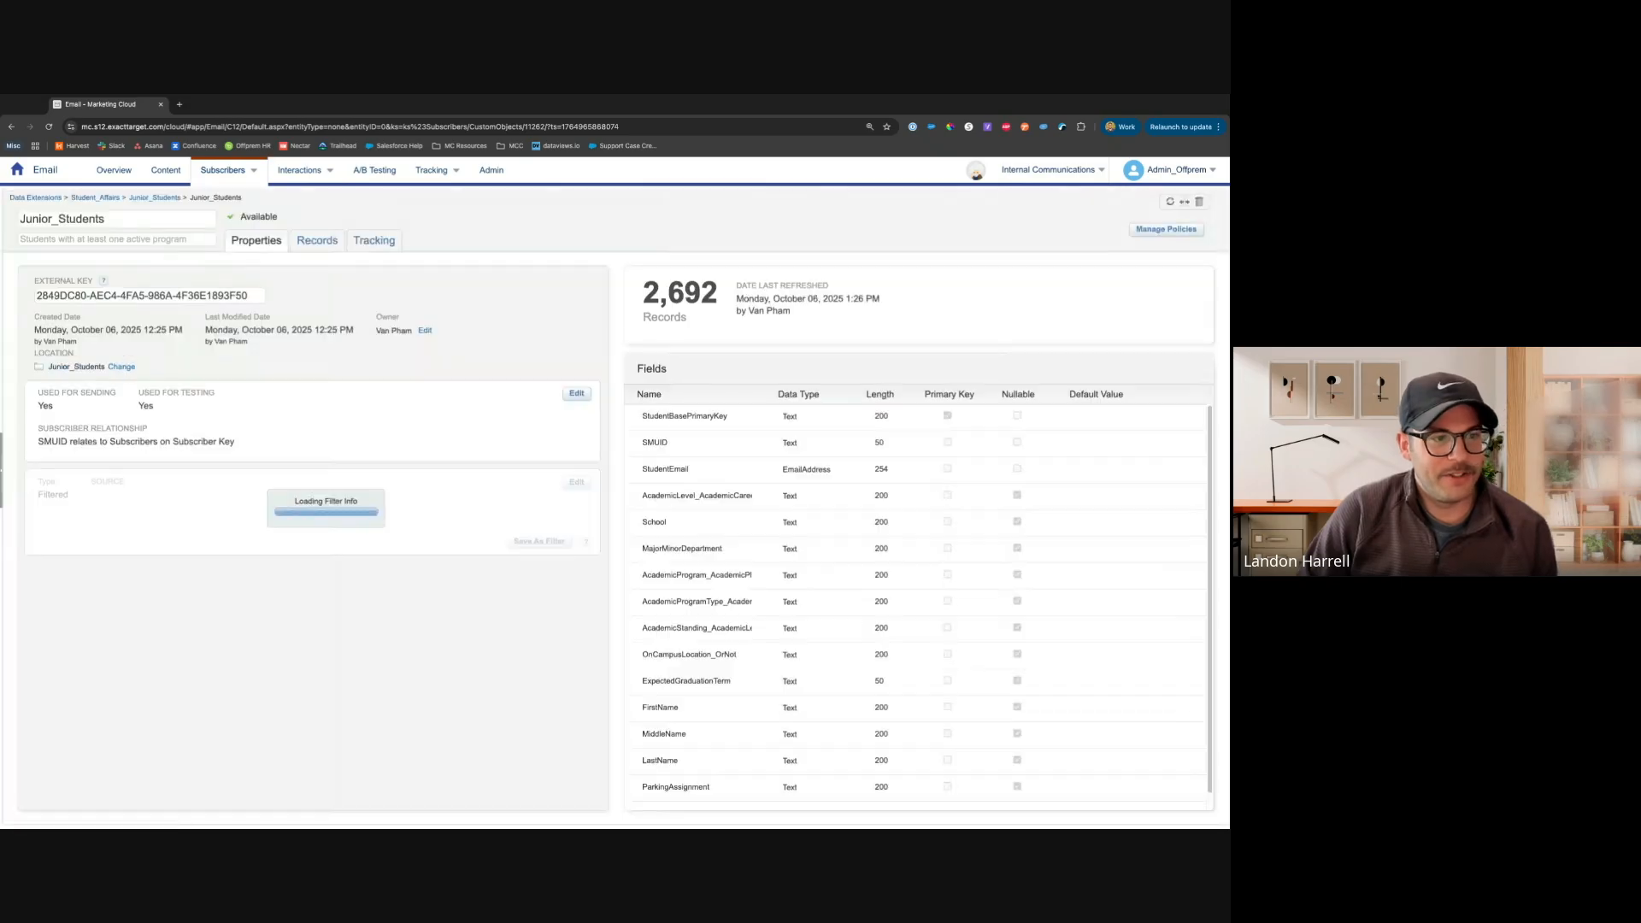
pyautogui.doubleClick(720, 297)
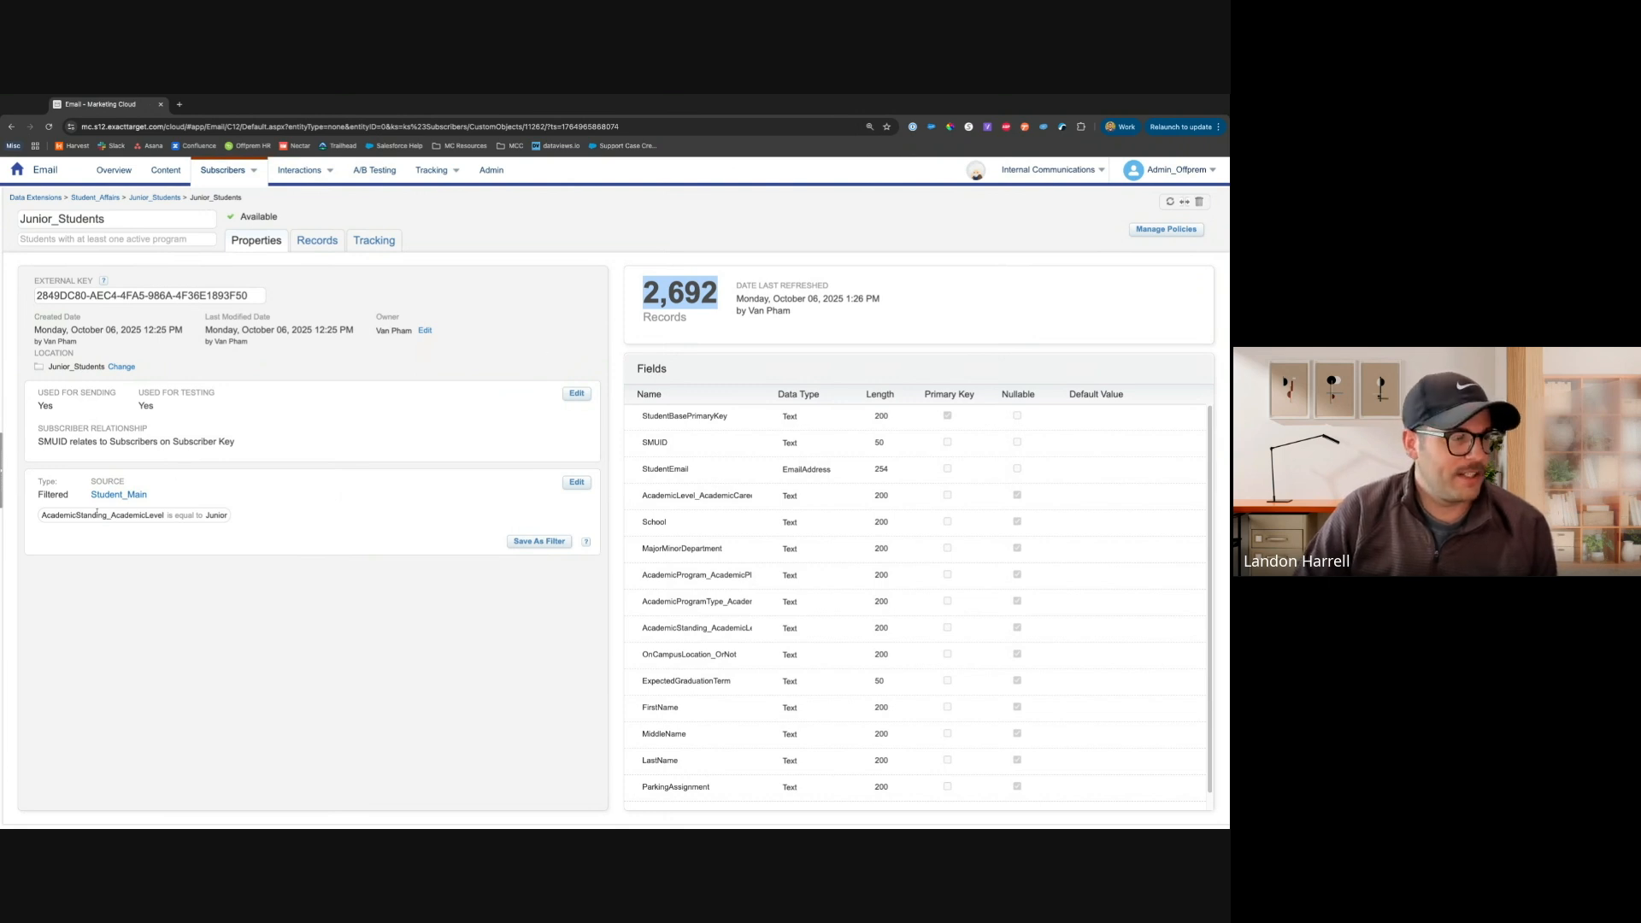
pyautogui.moveTo(43, 516); pyautogui.dragTo(228, 516)
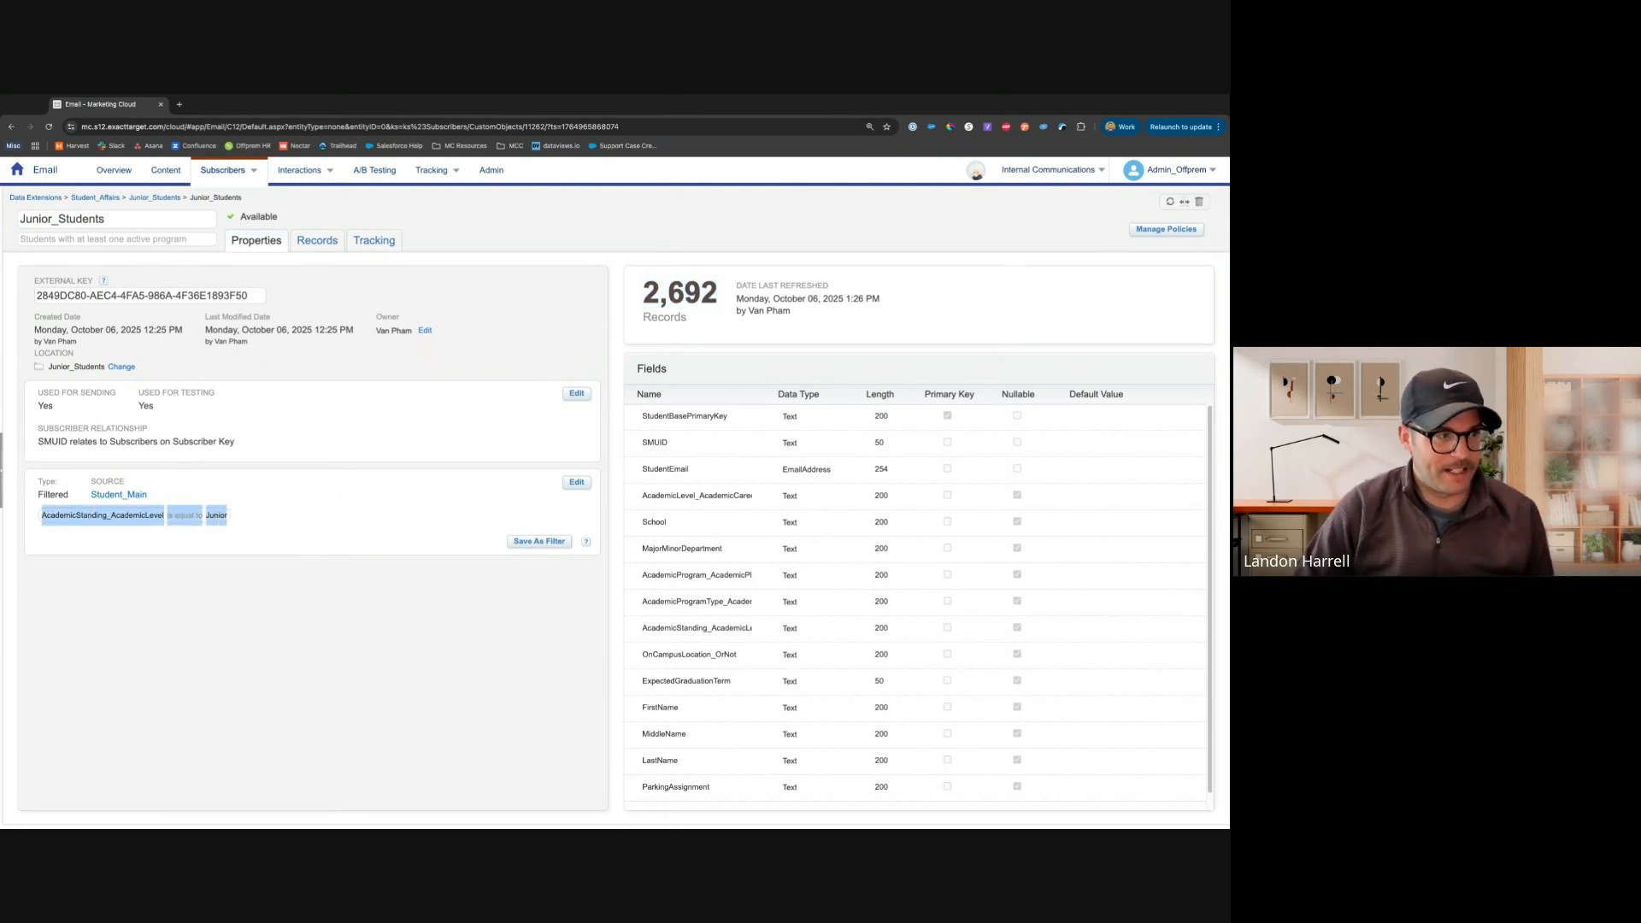
pyautogui.click(229, 516)
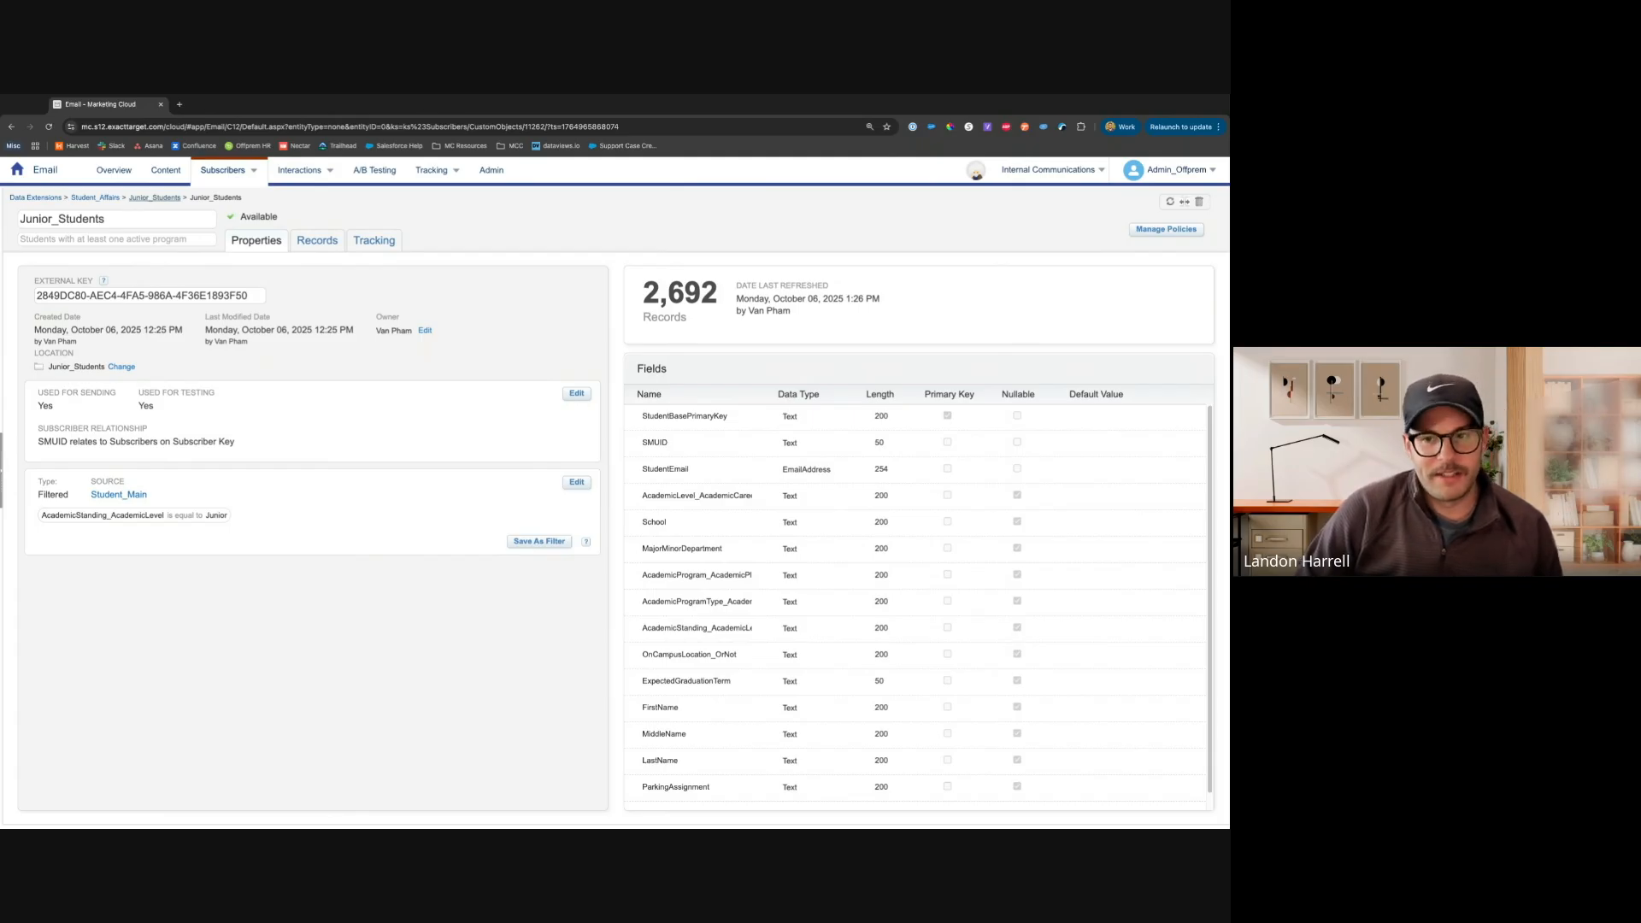
# Return to the Data Extensions folder and start a filtered data extension from Student_Main
pyautogui.click(155, 197)
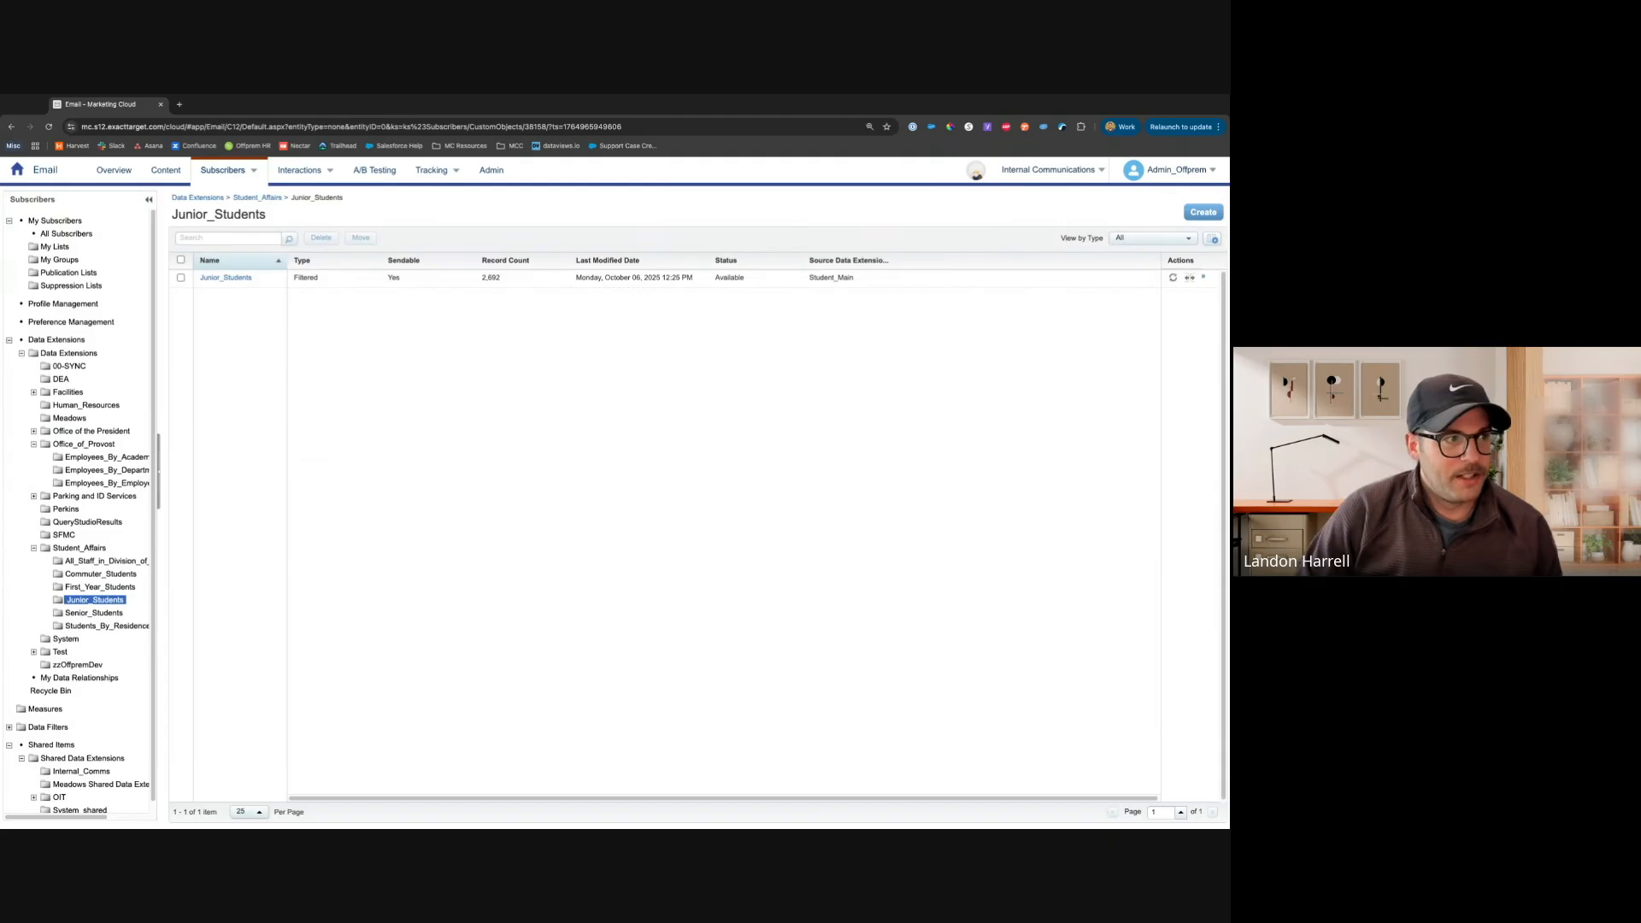
pyautogui.click(70, 353)
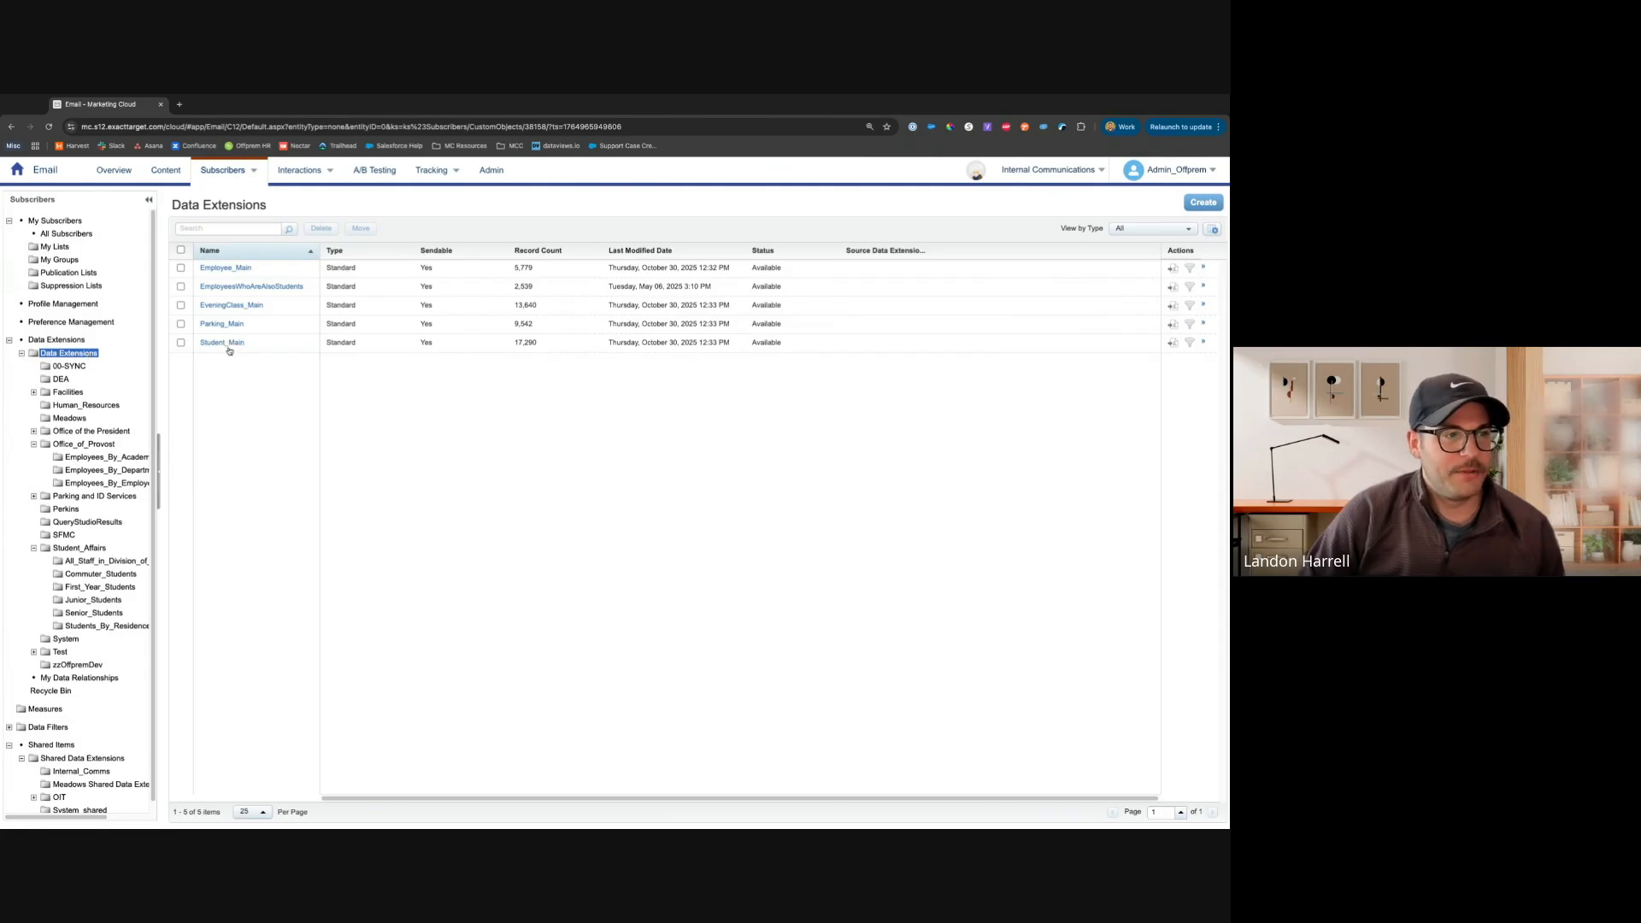
pyautogui.click(1190, 344)
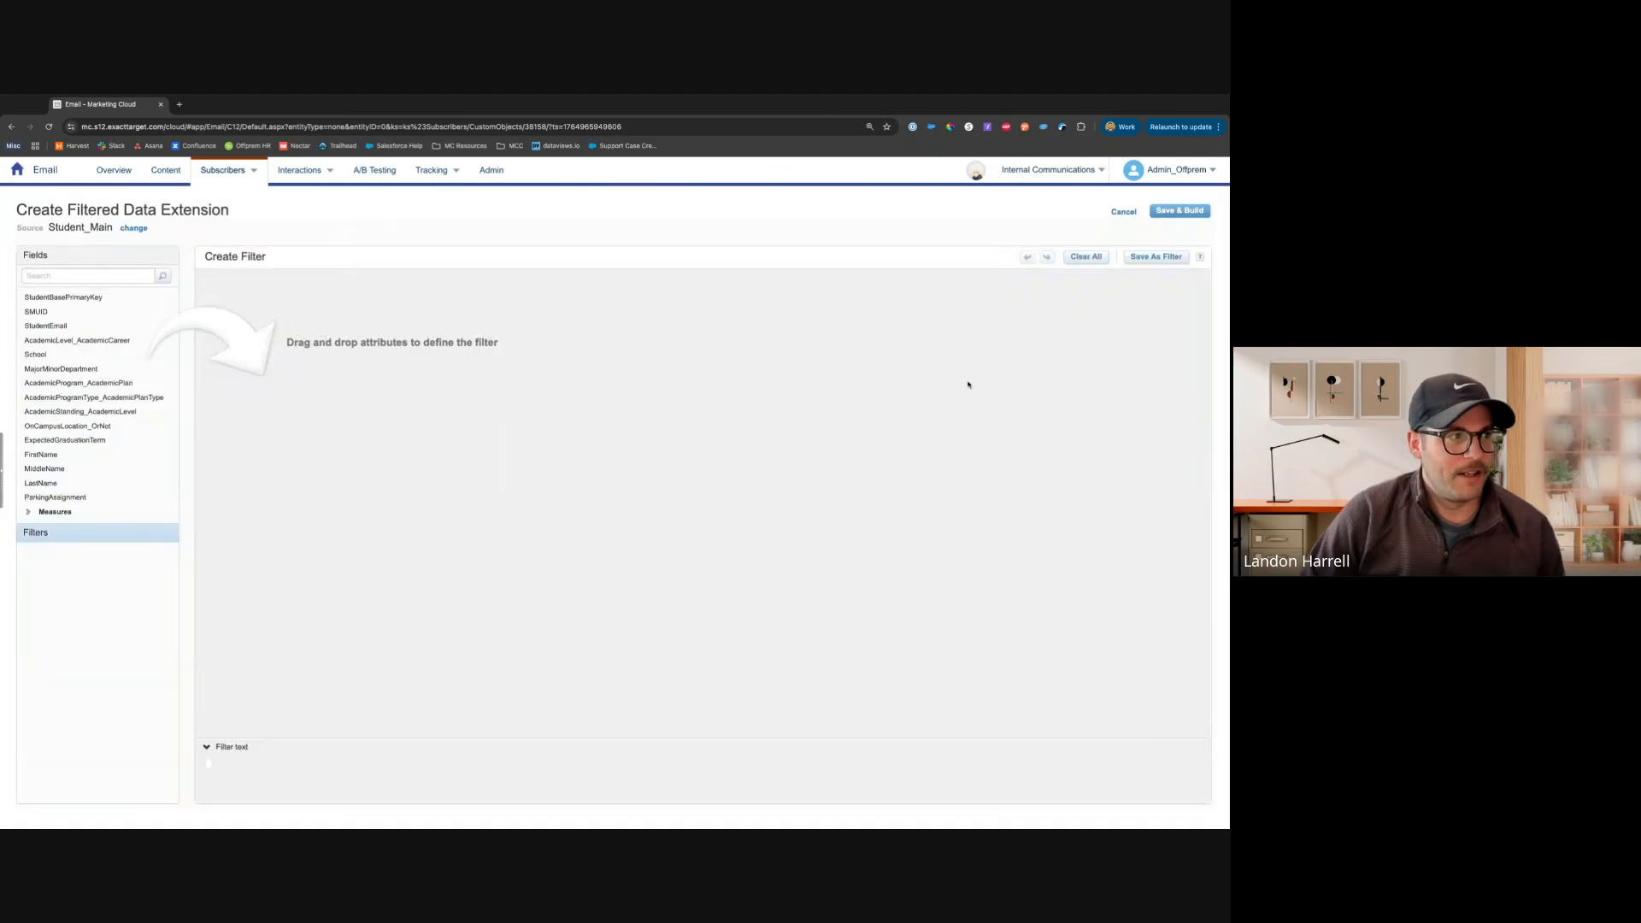
# Add AcademicLevel_AcademicCareer, School and MajorMinorDepartment as filter conditions
pyautogui.moveTo(49, 343); pyautogui.dragTo(453, 345)
pyautogui.moveTo(82, 358); pyautogui.dragTo(330, 372)
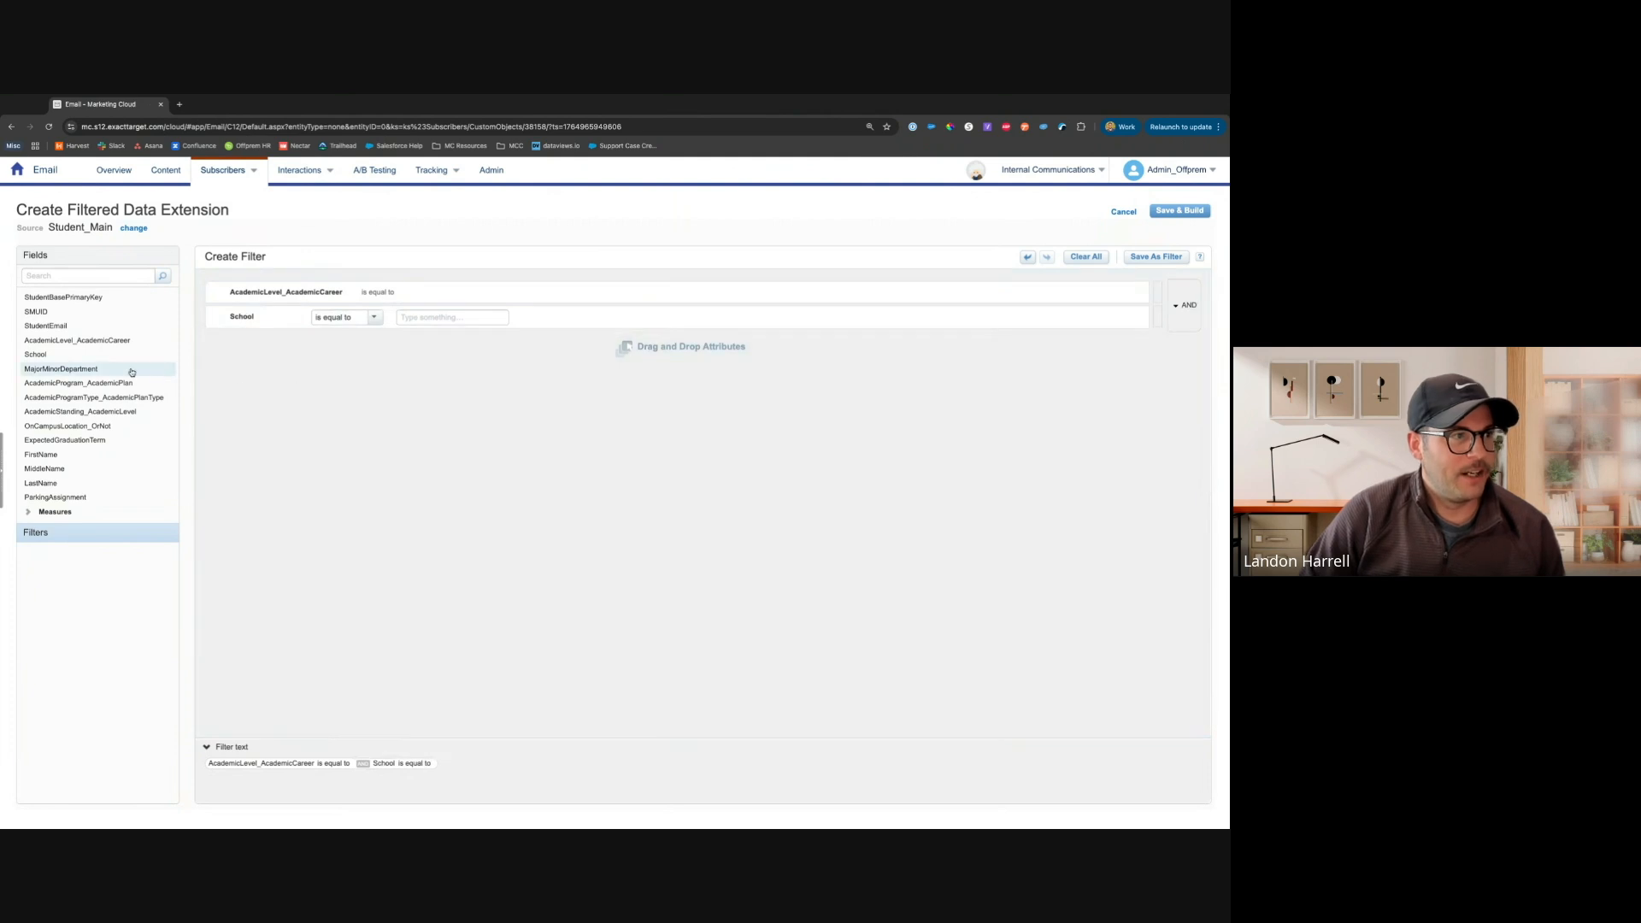
pyautogui.moveTo(131, 372); pyautogui.dragTo(337, 380)
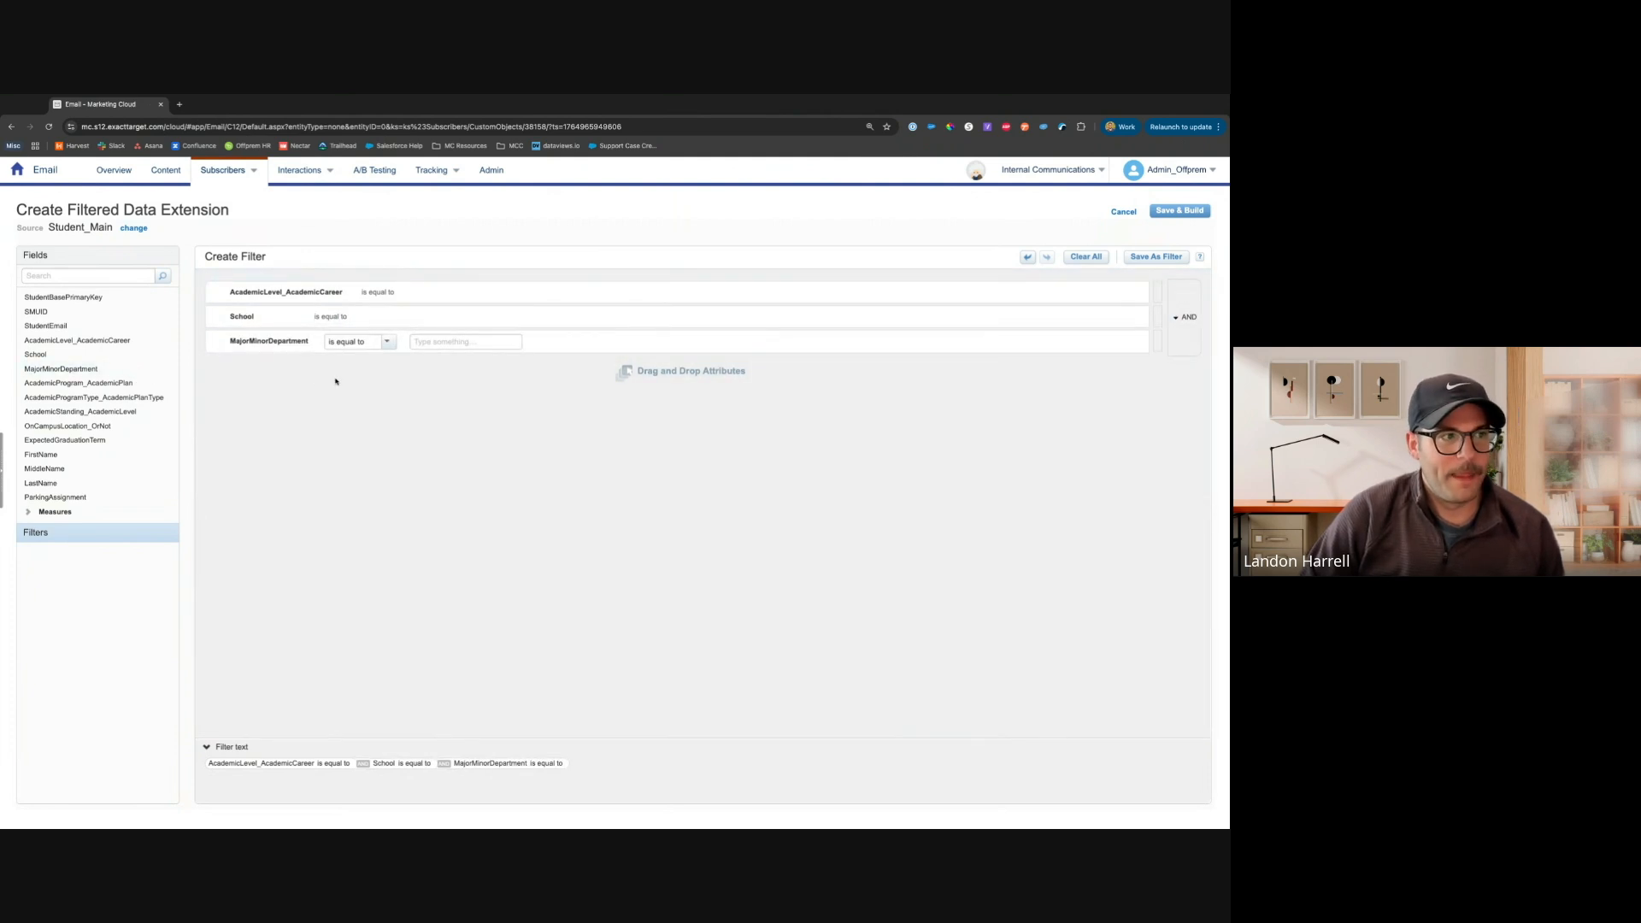
# Try the begins with and is empty operators on the AcademicLevel_AcademicCareer condition, returning it to is equal to
pyautogui.click(218, 295)
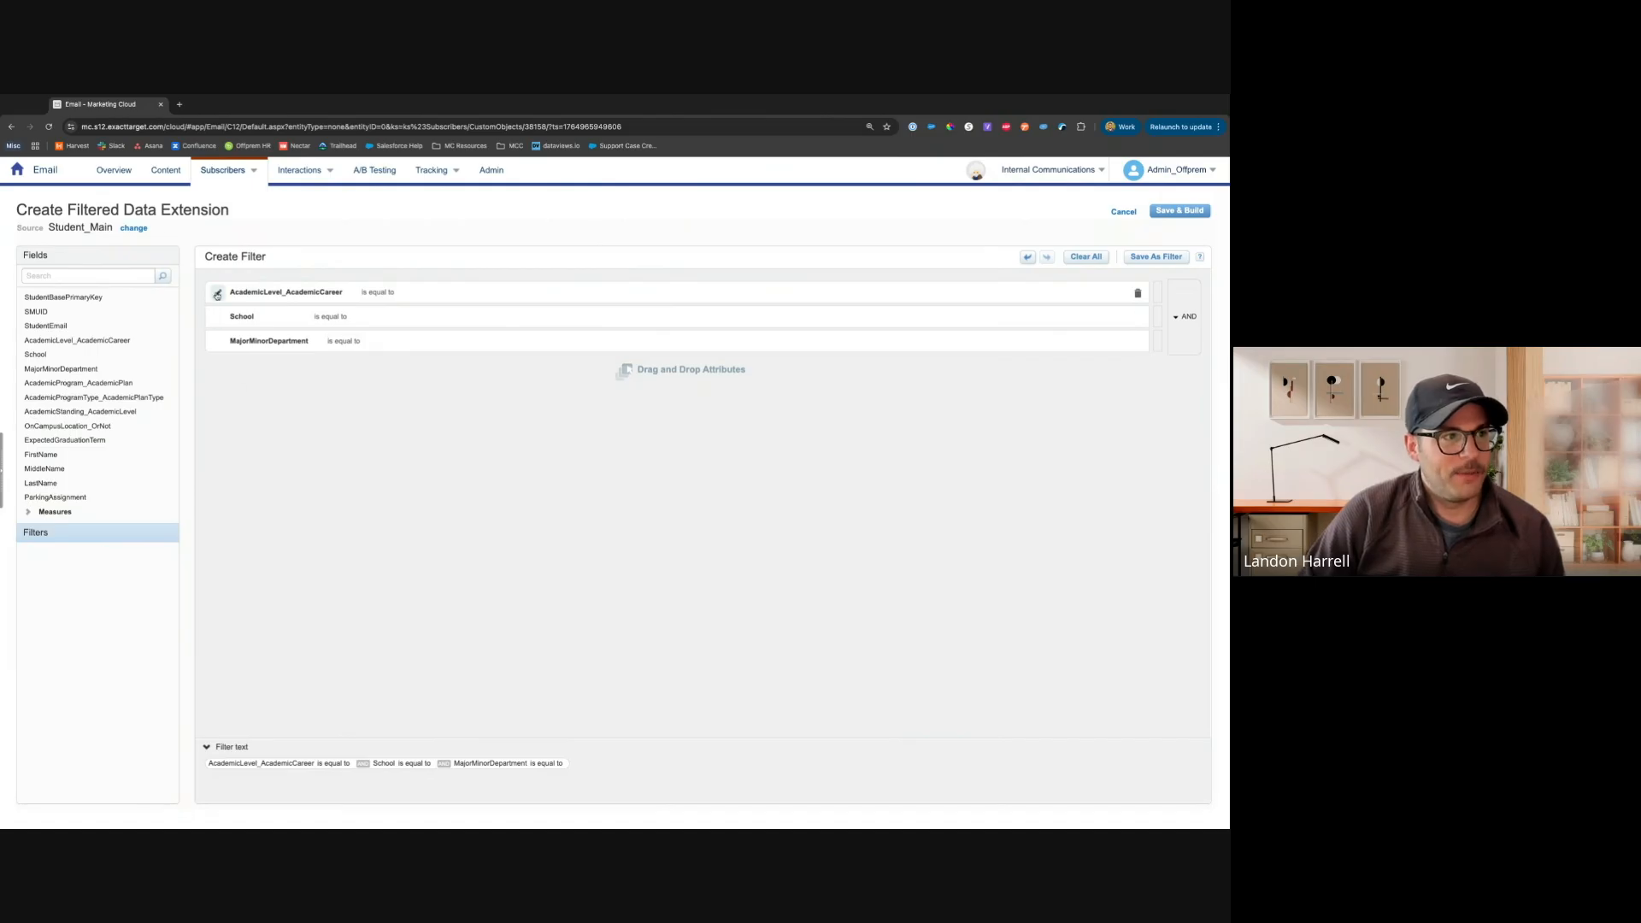
pyautogui.click(423, 294)
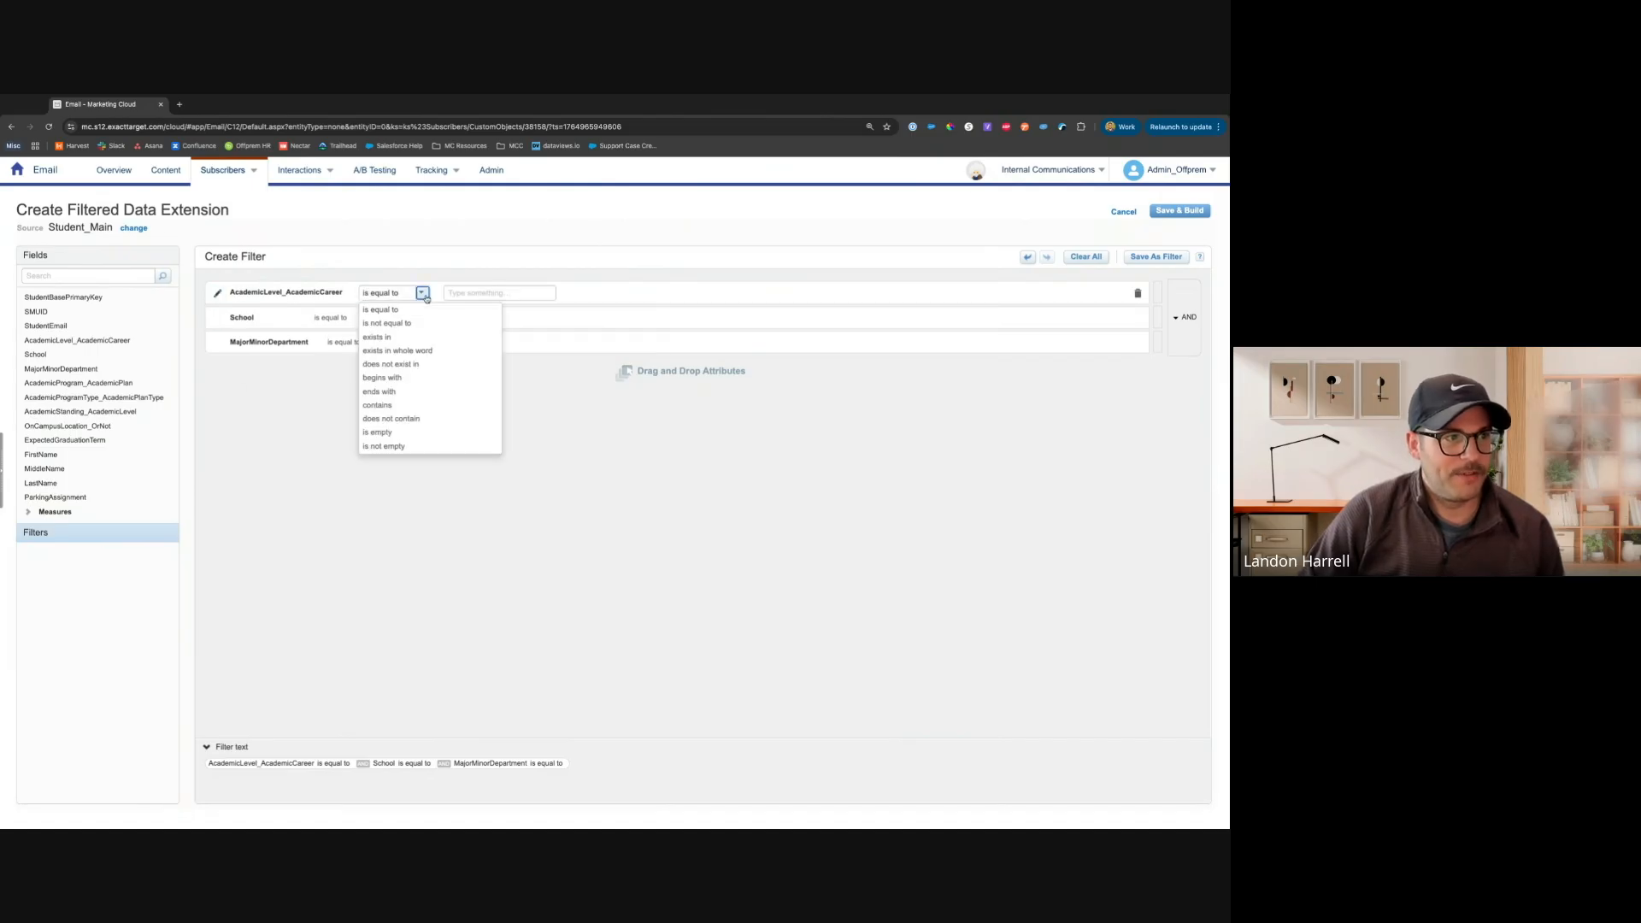
pyautogui.click(405, 379)
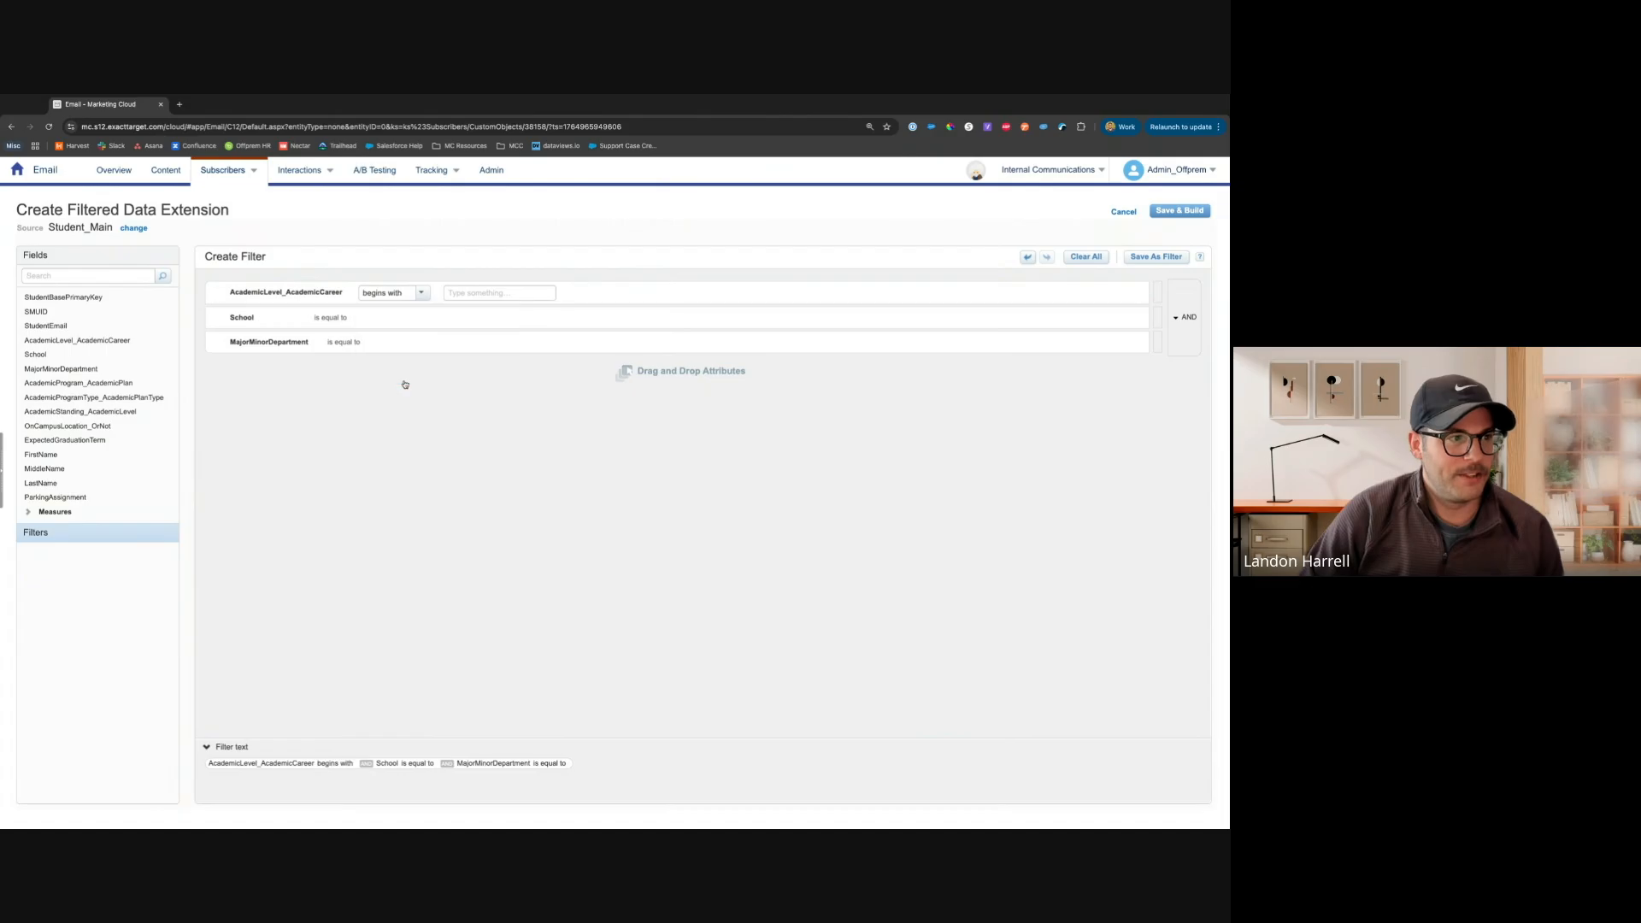
pyautogui.click(419, 295)
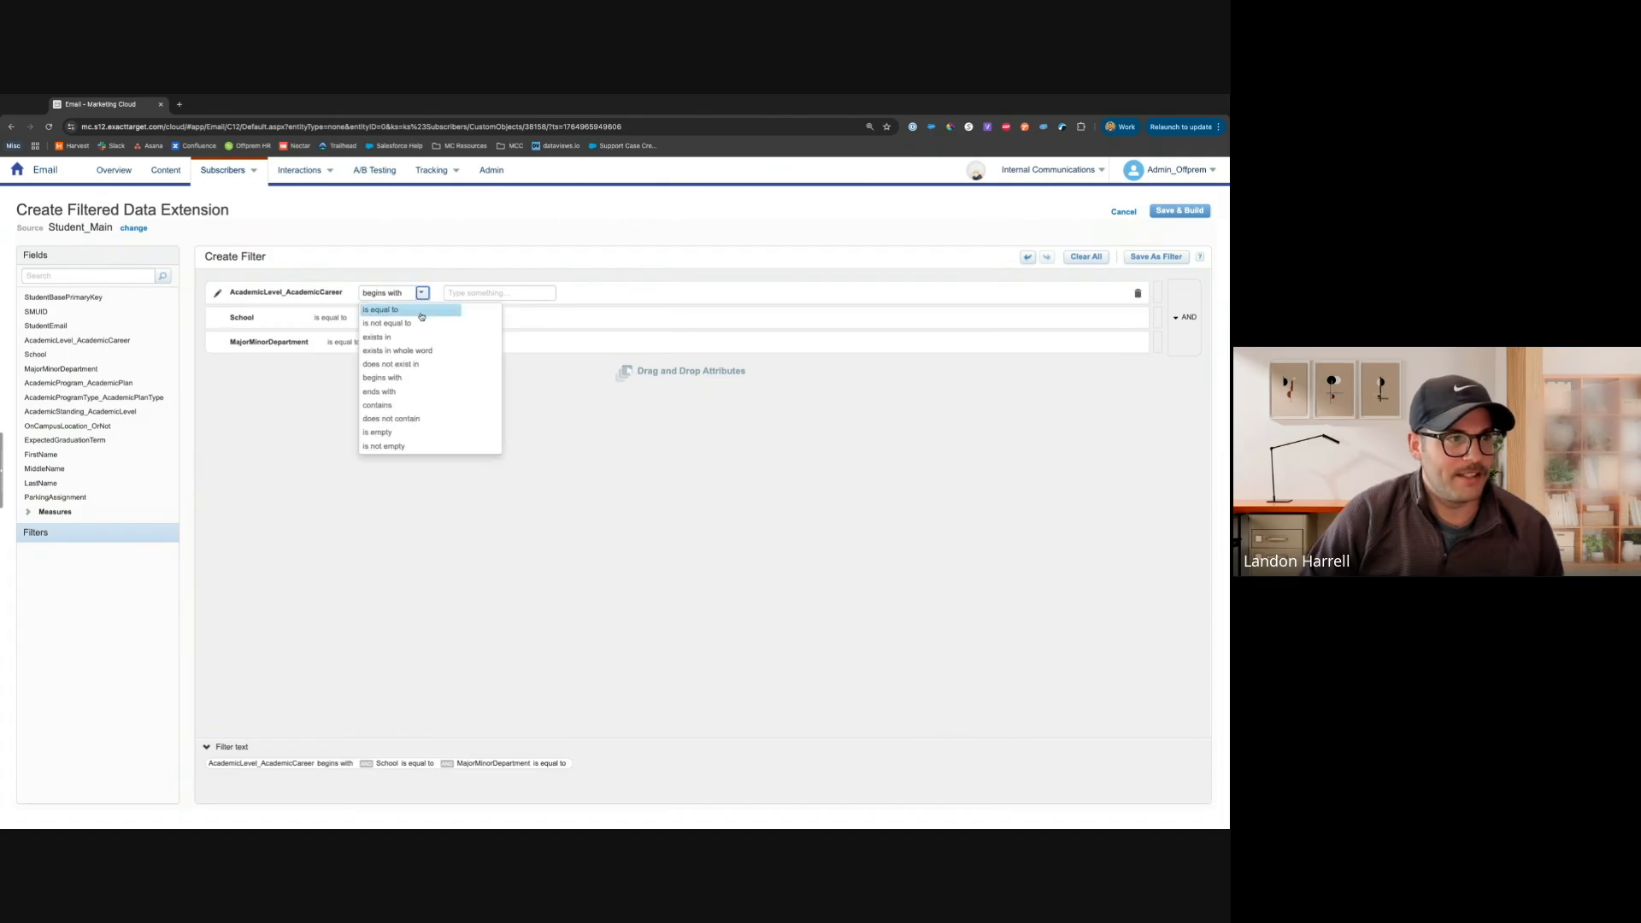
pyautogui.click(397, 434)
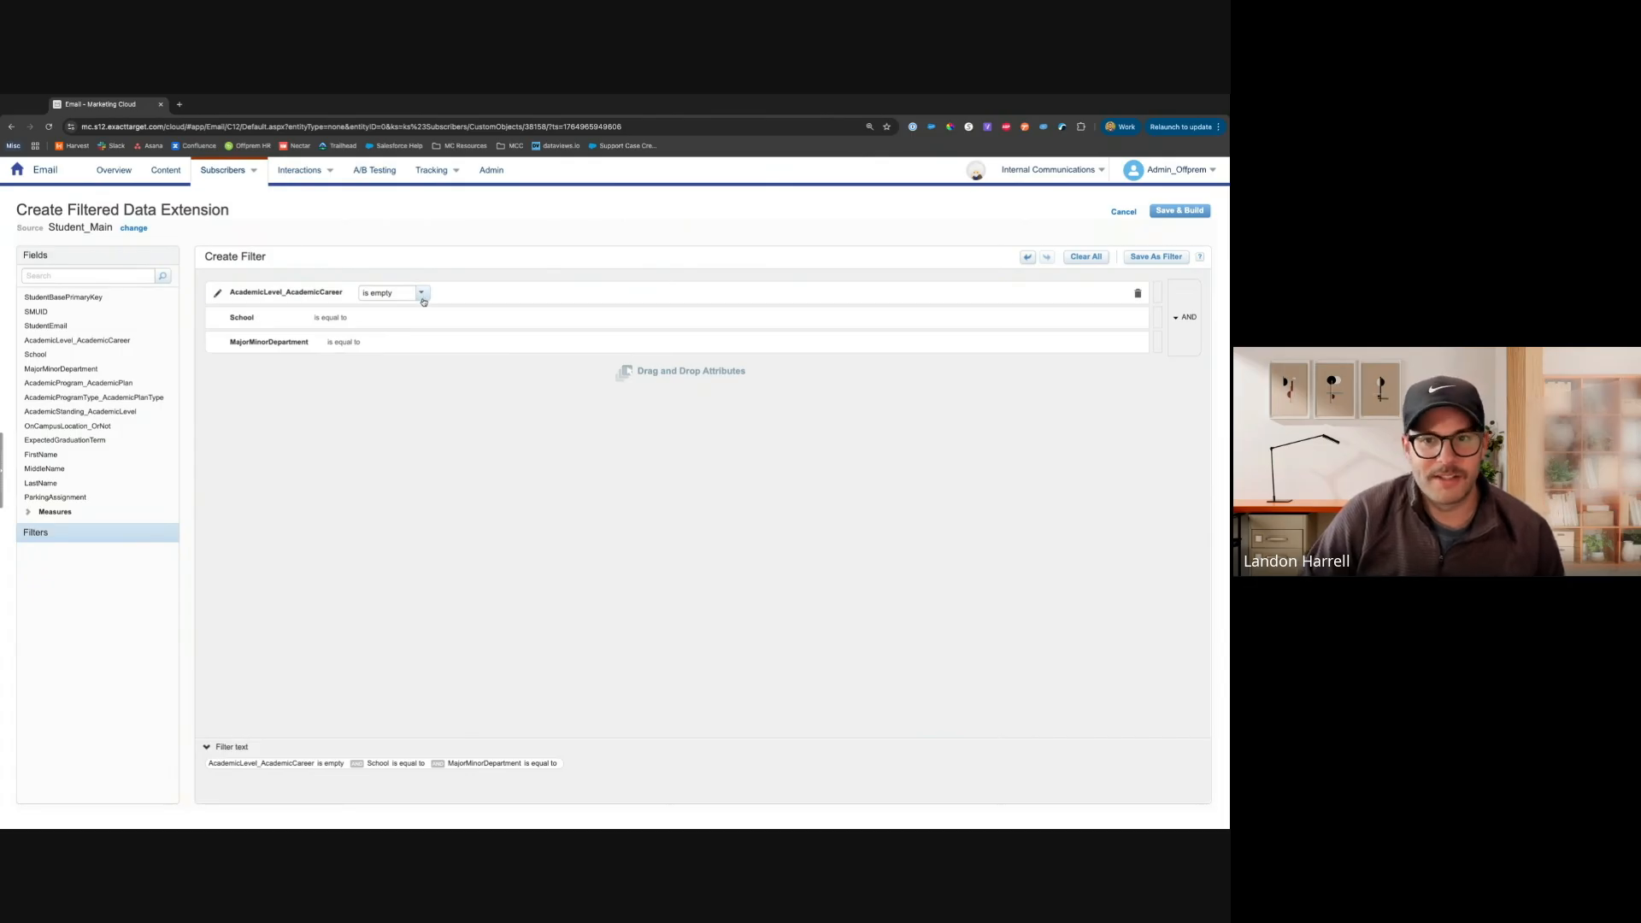
pyautogui.click(422, 293)
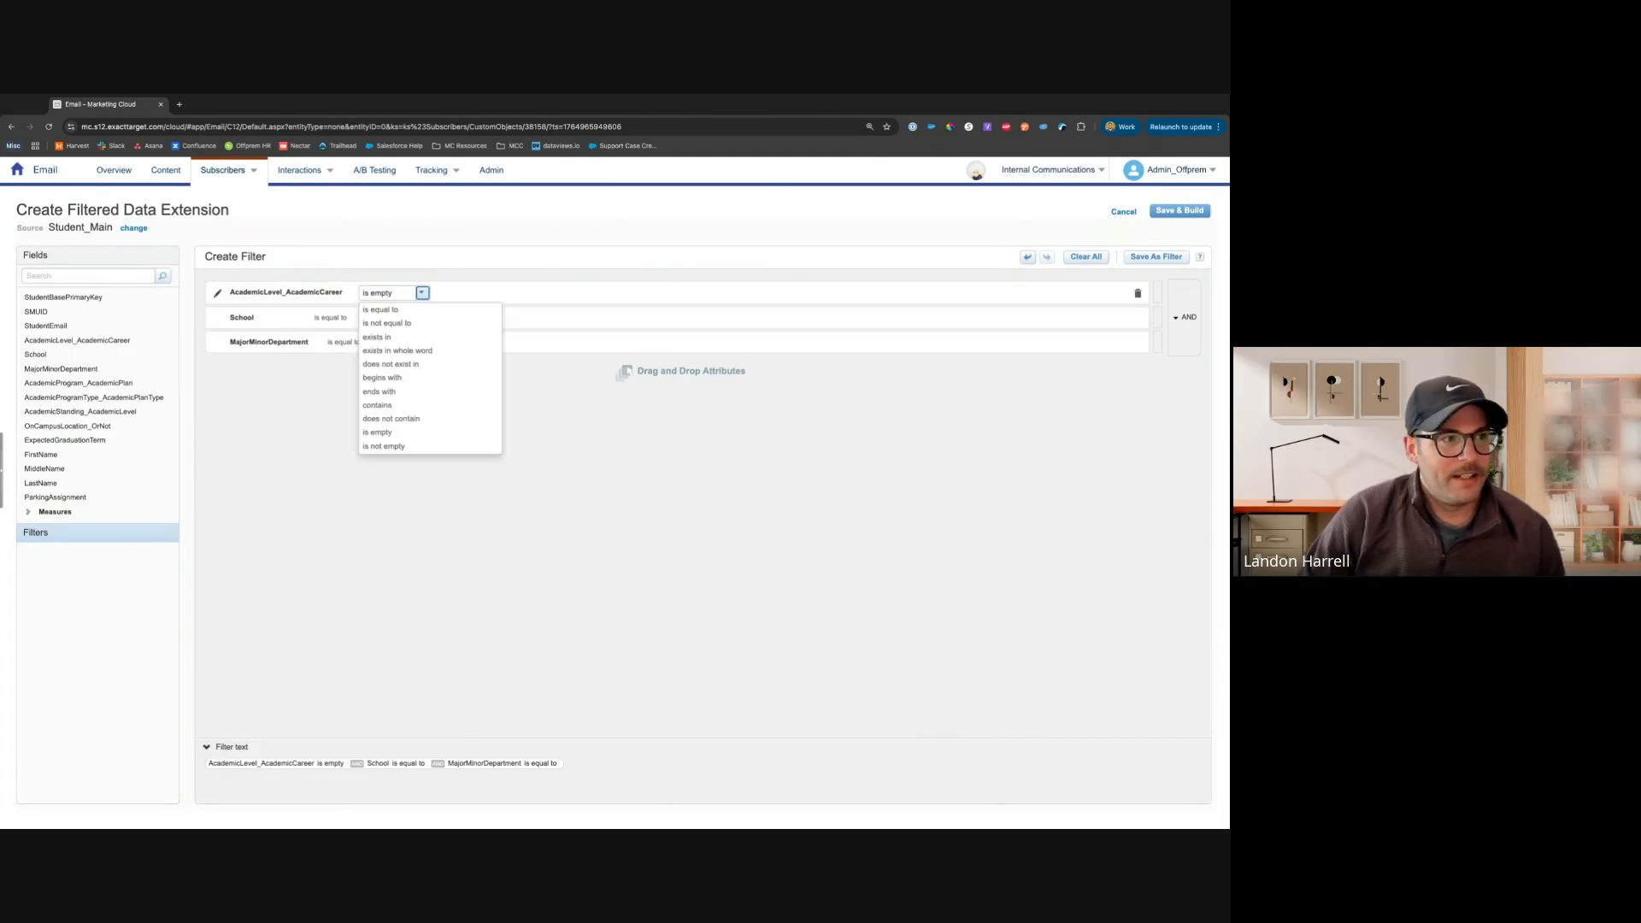
pyautogui.click(381, 309)
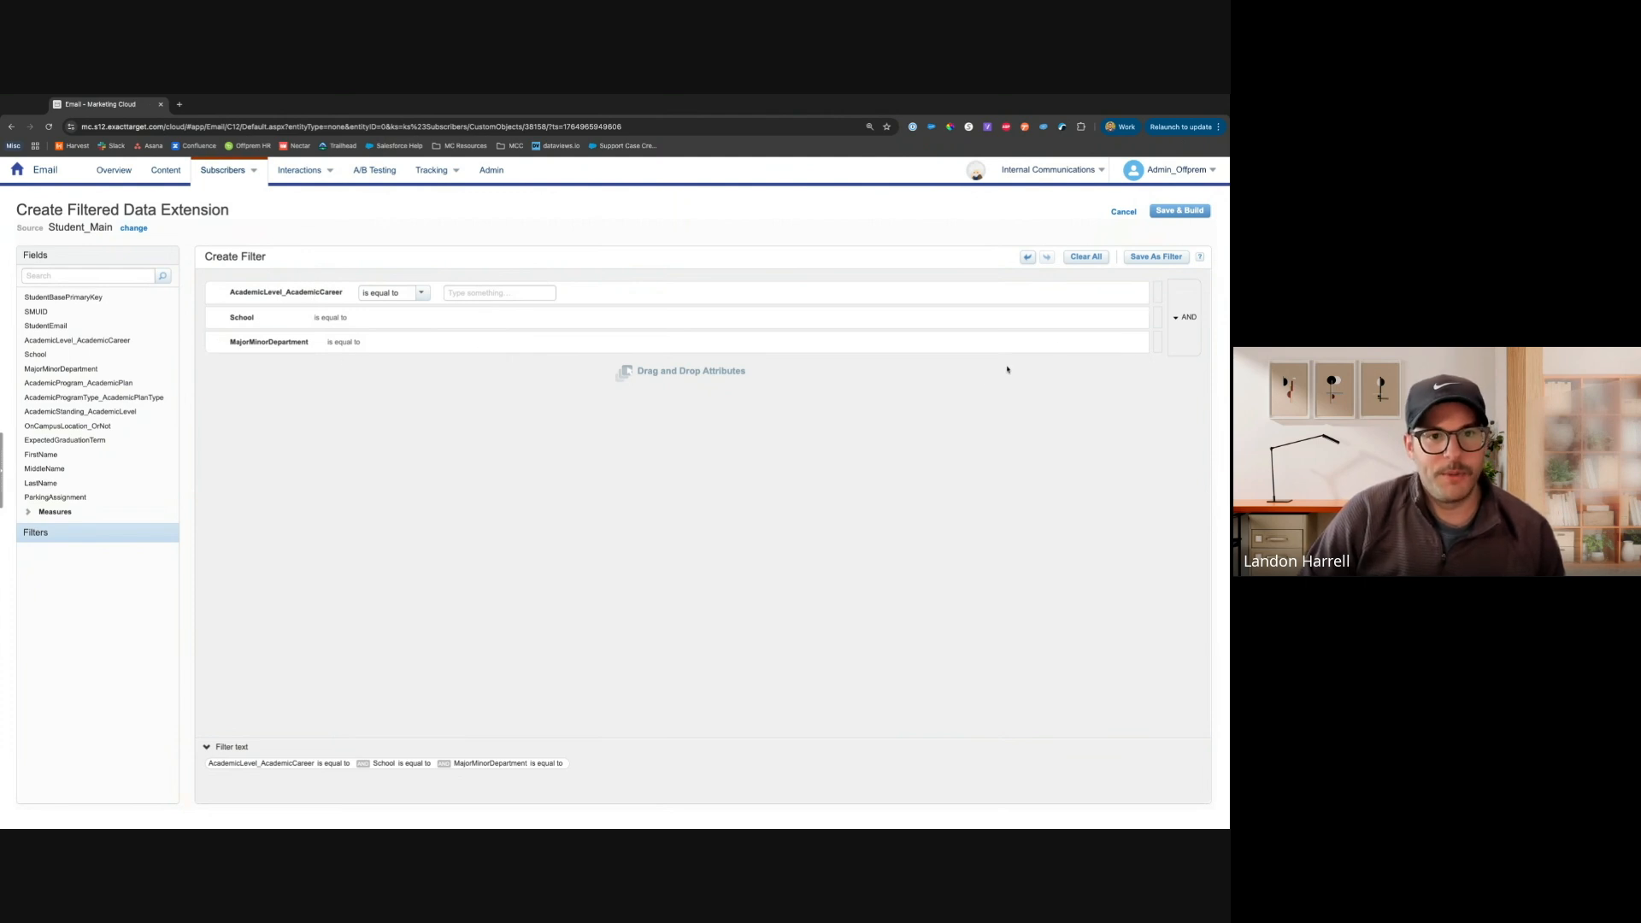
# Group the School and MajorMinorDepartment conditions into a nested OR group and try to save and build the filter
pyautogui.click(1156, 334)
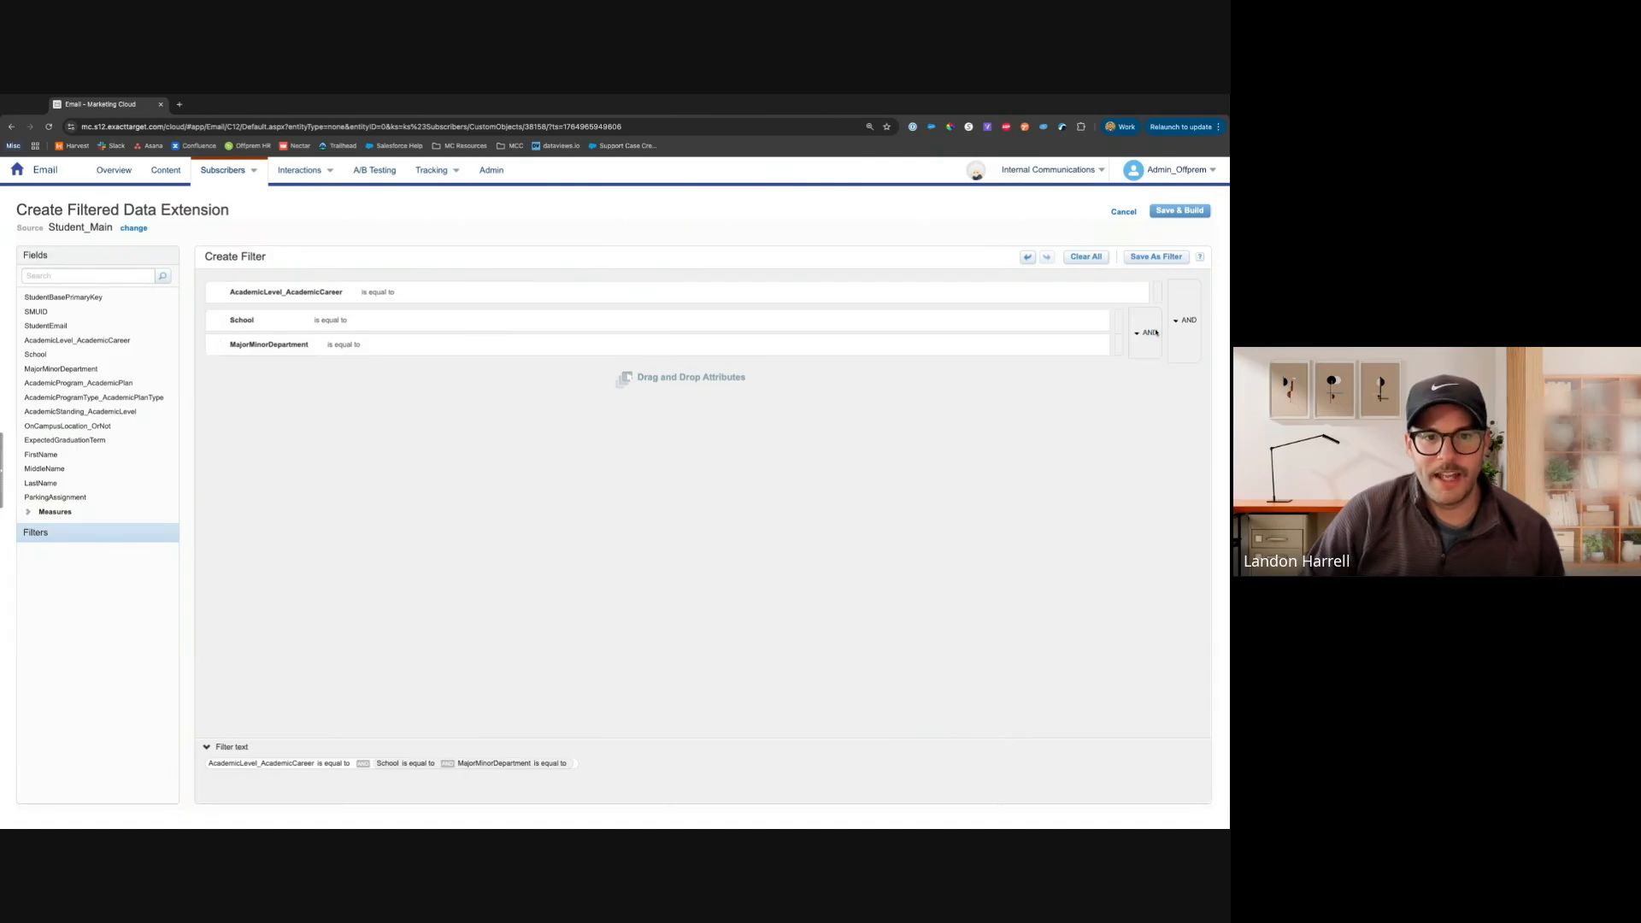
pyautogui.click(1150, 333)
pyautogui.click(1187, 321)
pyautogui.click(1137, 334)
pyautogui.click(1178, 322)
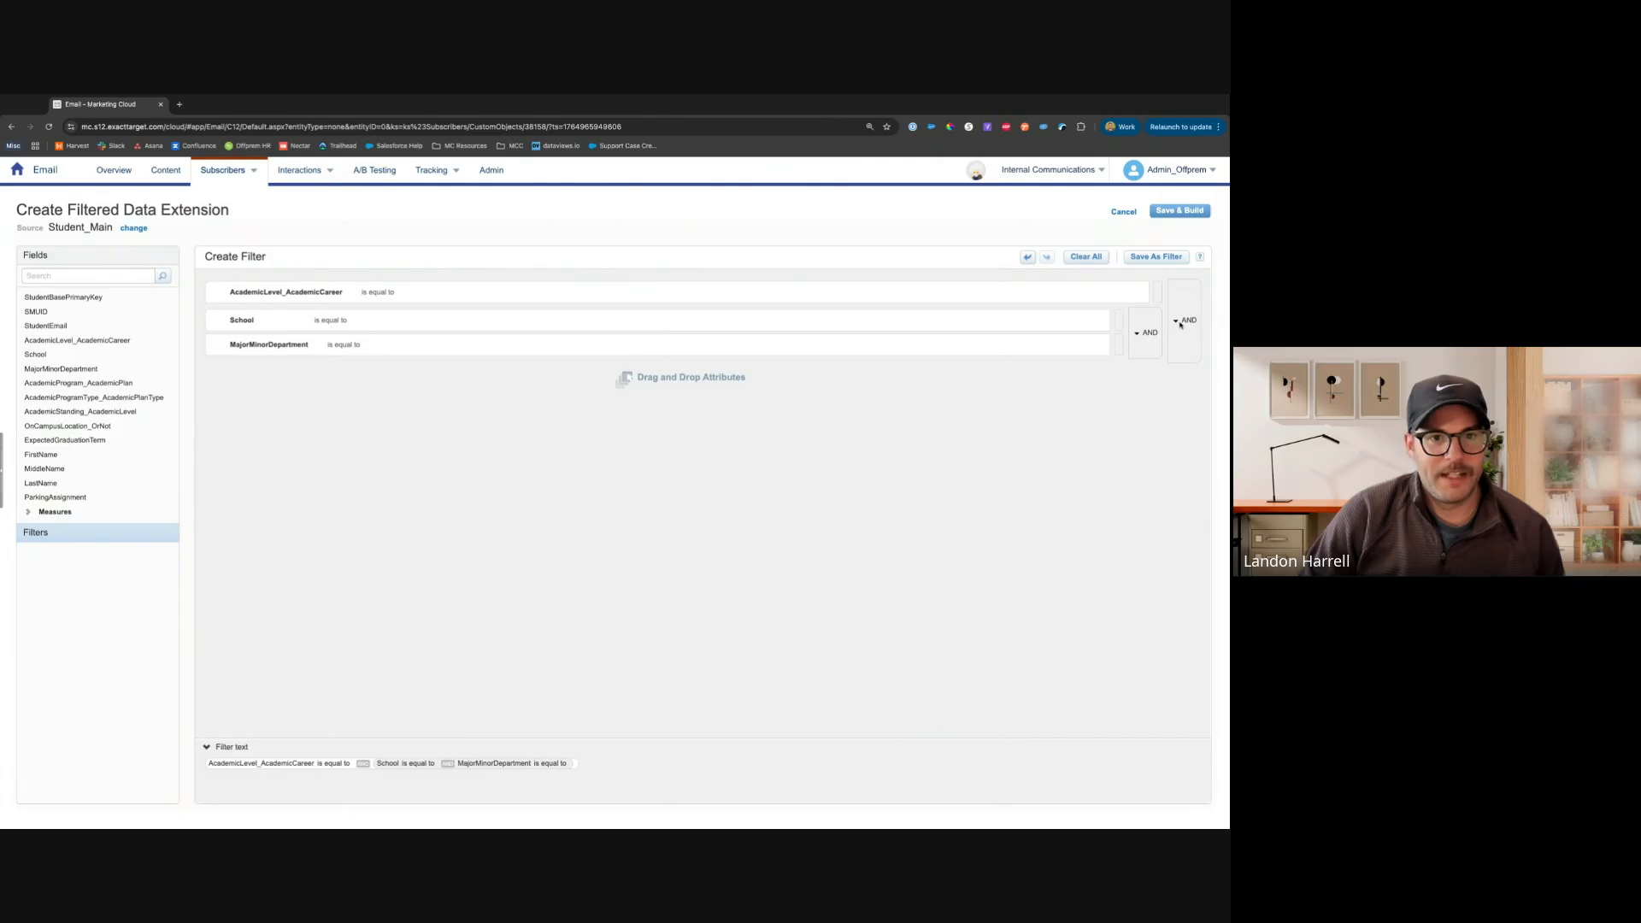
pyautogui.click(1146, 334)
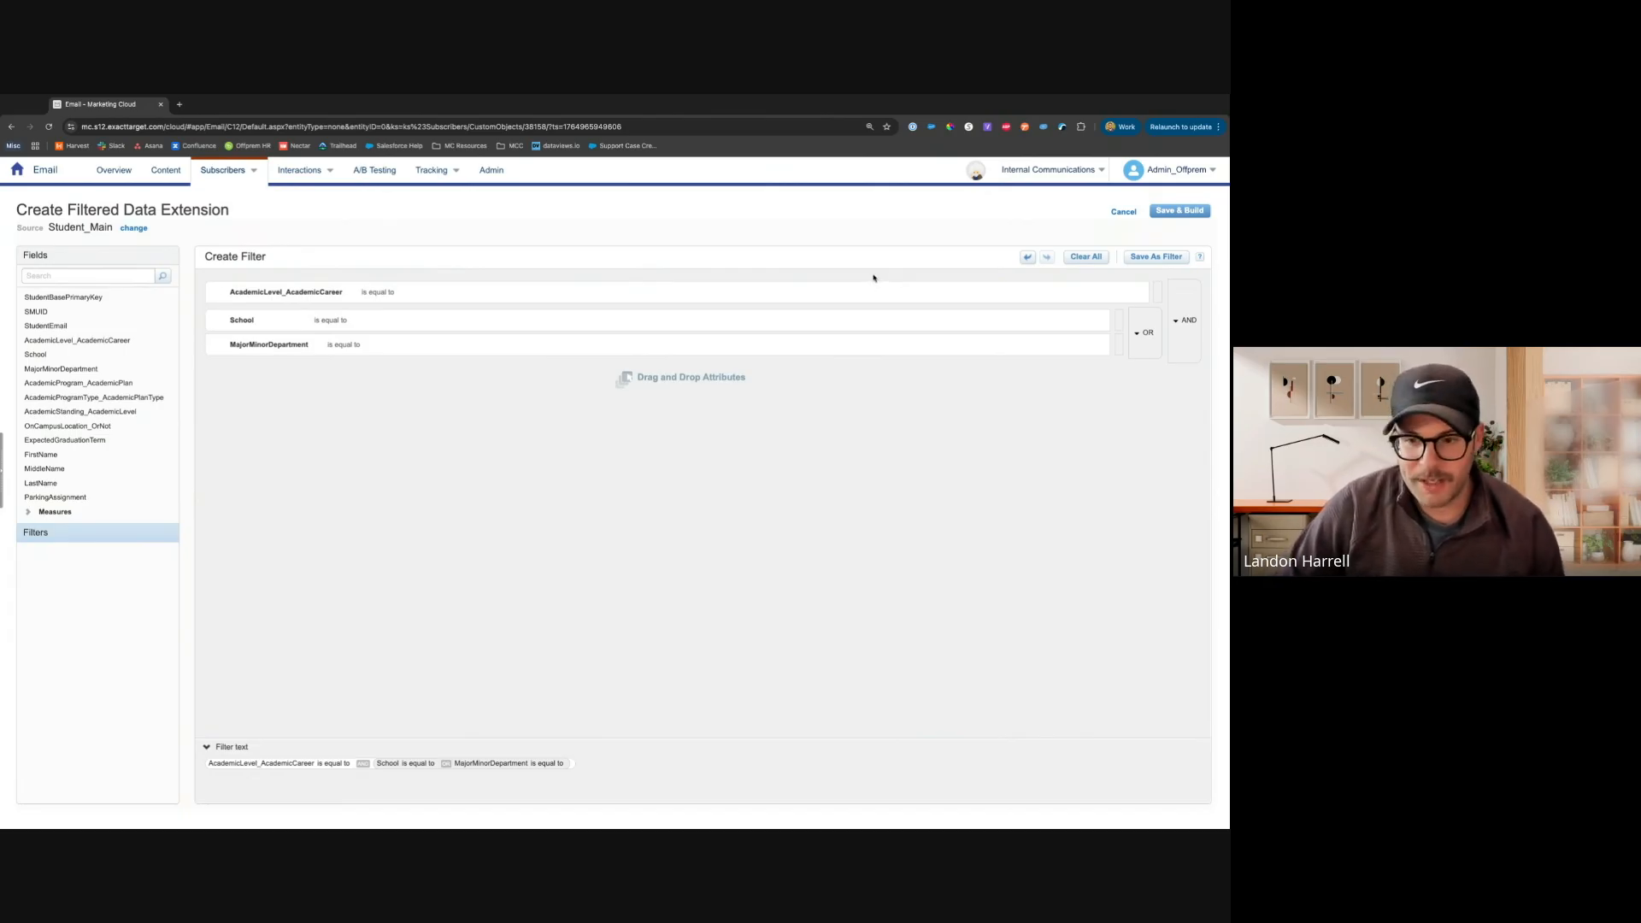
pyautogui.click(1191, 210)
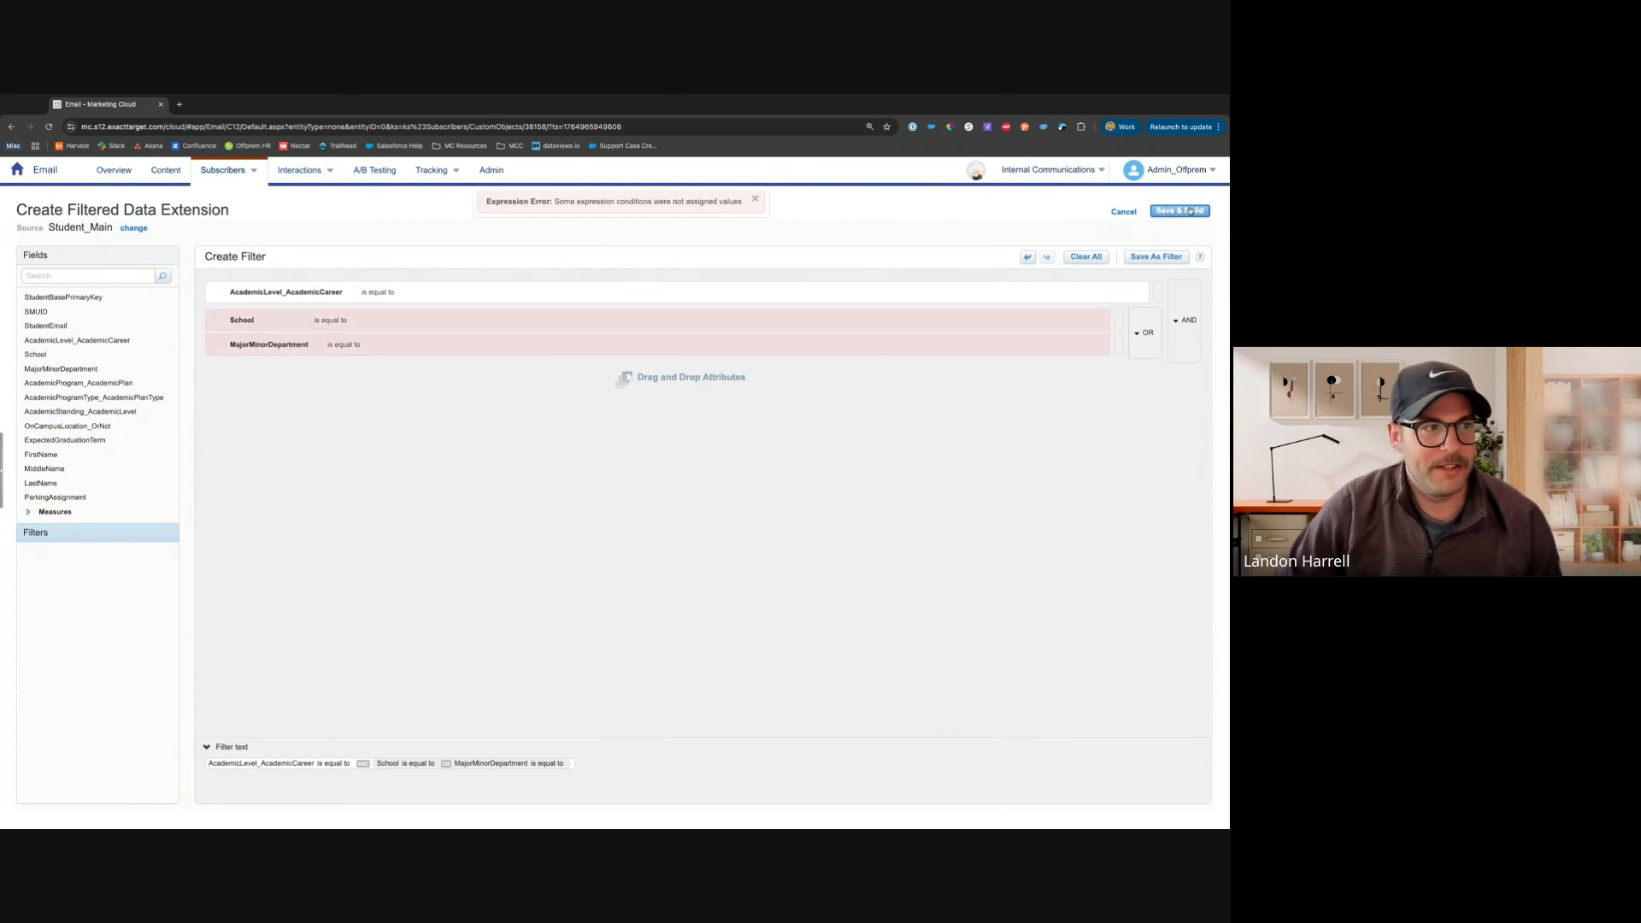
# Remove the grouped School and MajorMinorDepartment conditions from the filter
pyautogui.click(1104, 323)
pyautogui.click(1138, 320)
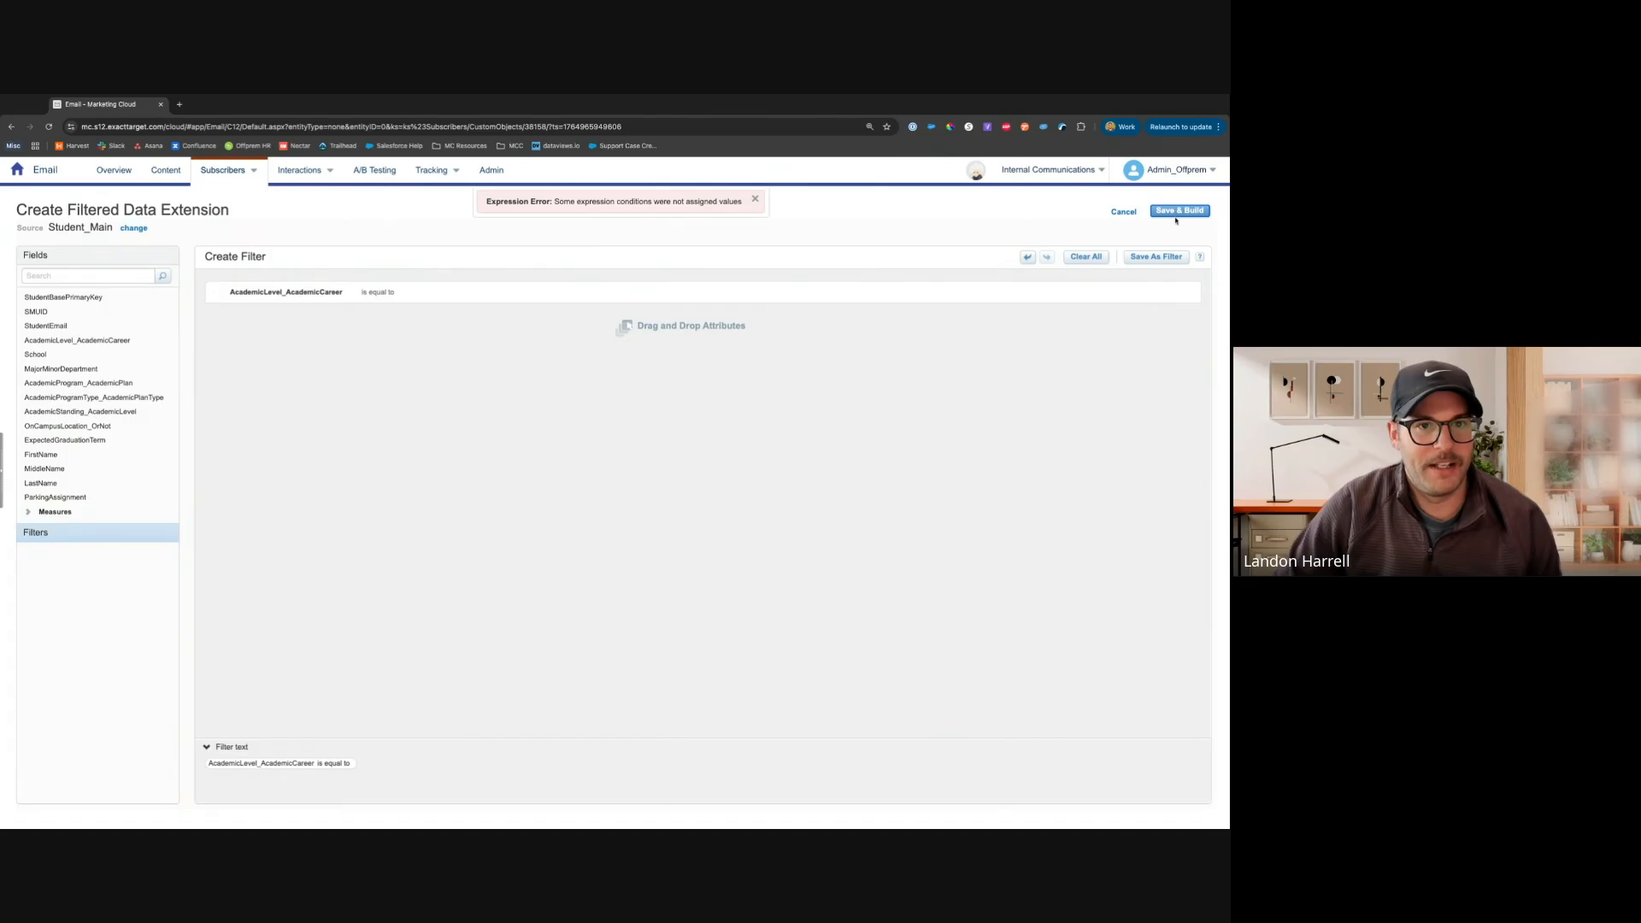
pyautogui.click(1176, 213)
pyautogui.click(593, 261)
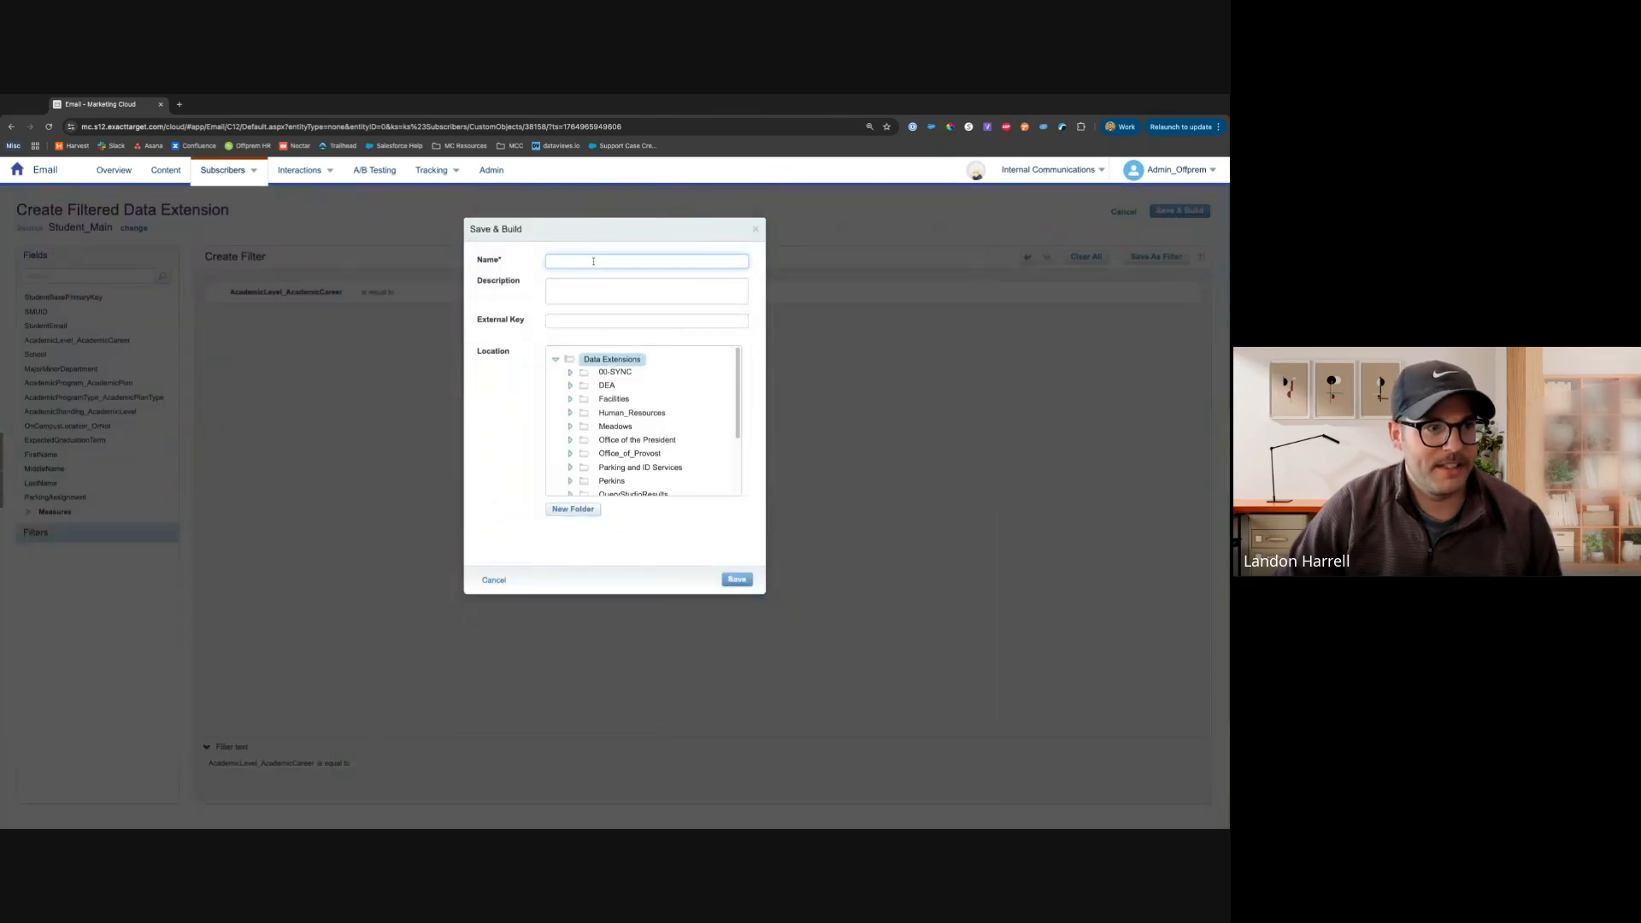
pyautogui.scroll(-2, 608, 453)
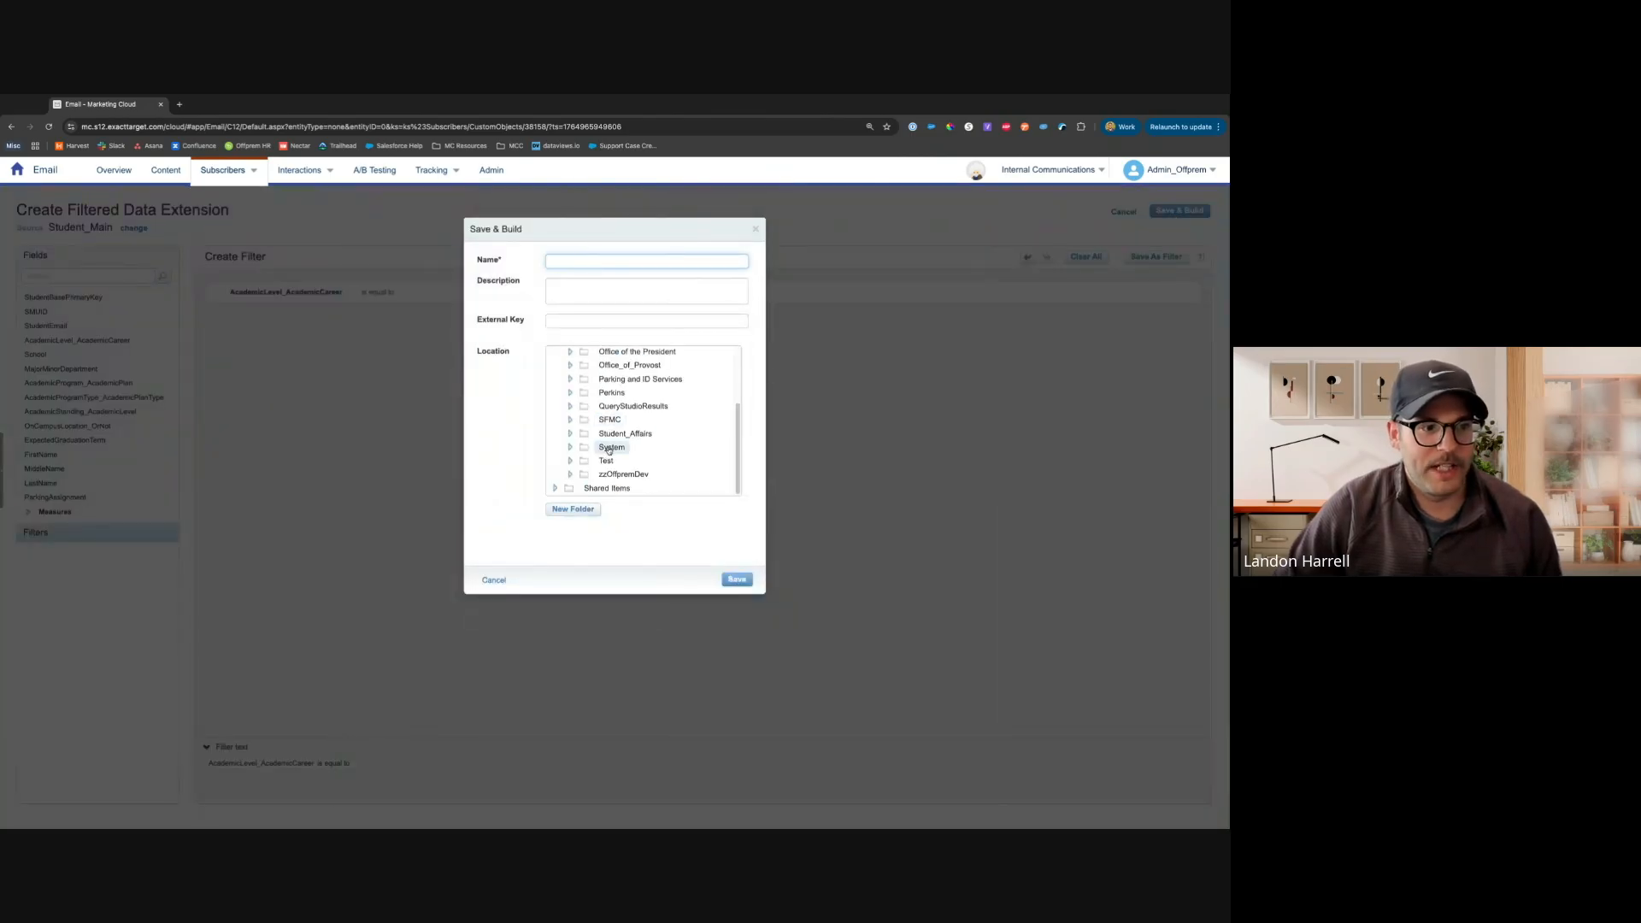
pyautogui.click(493, 581)
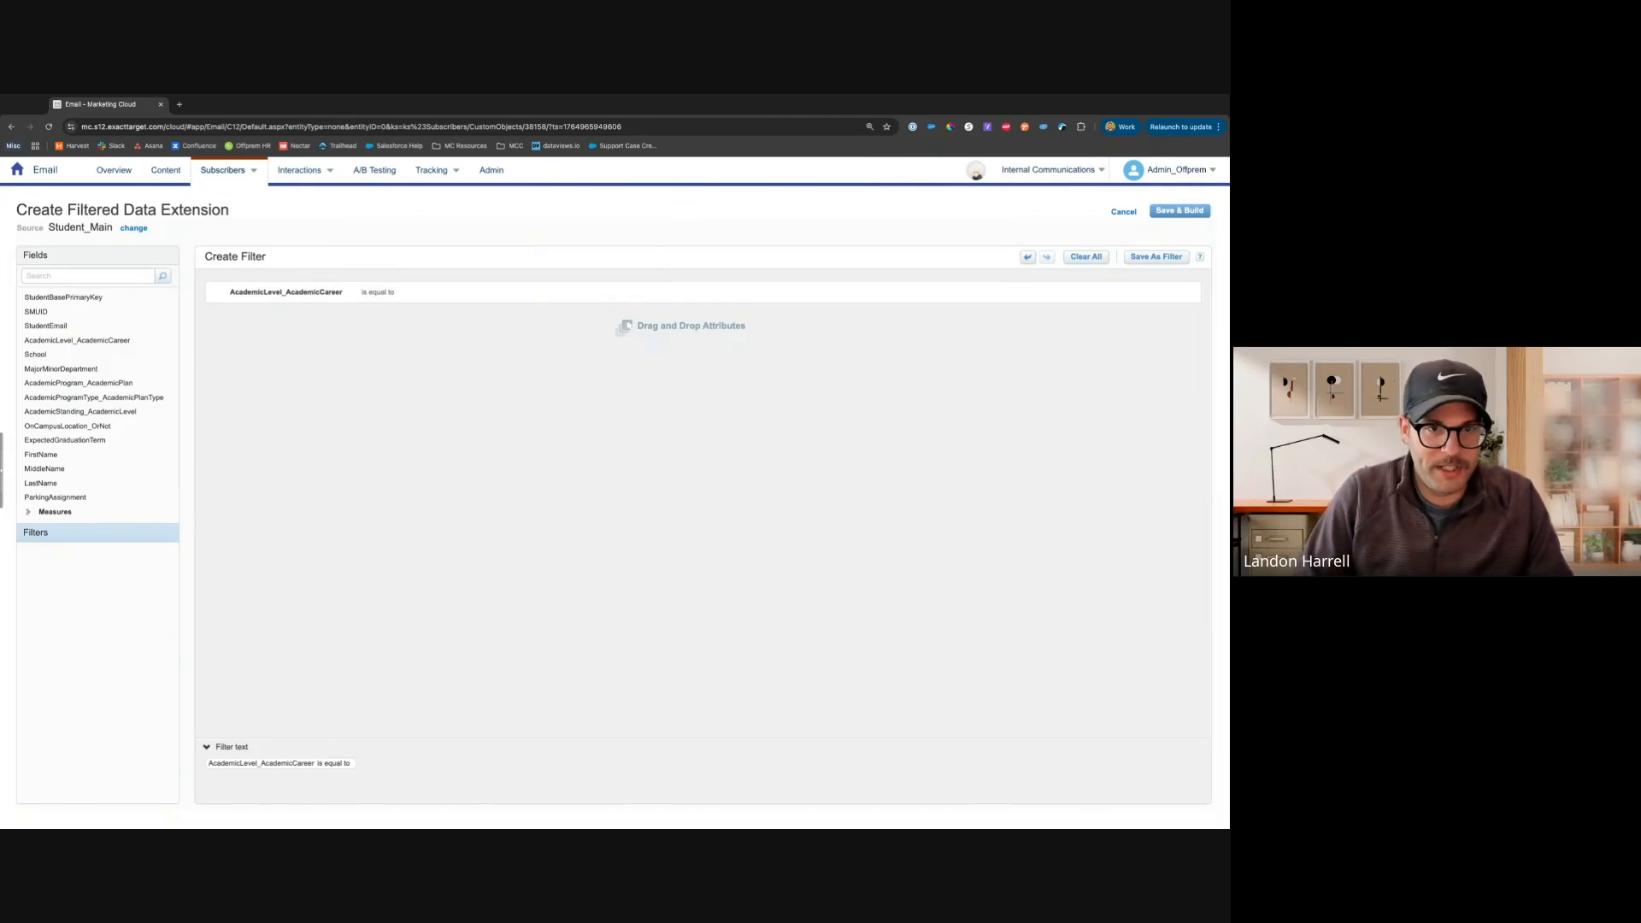
pyautogui.click(1161, 266)
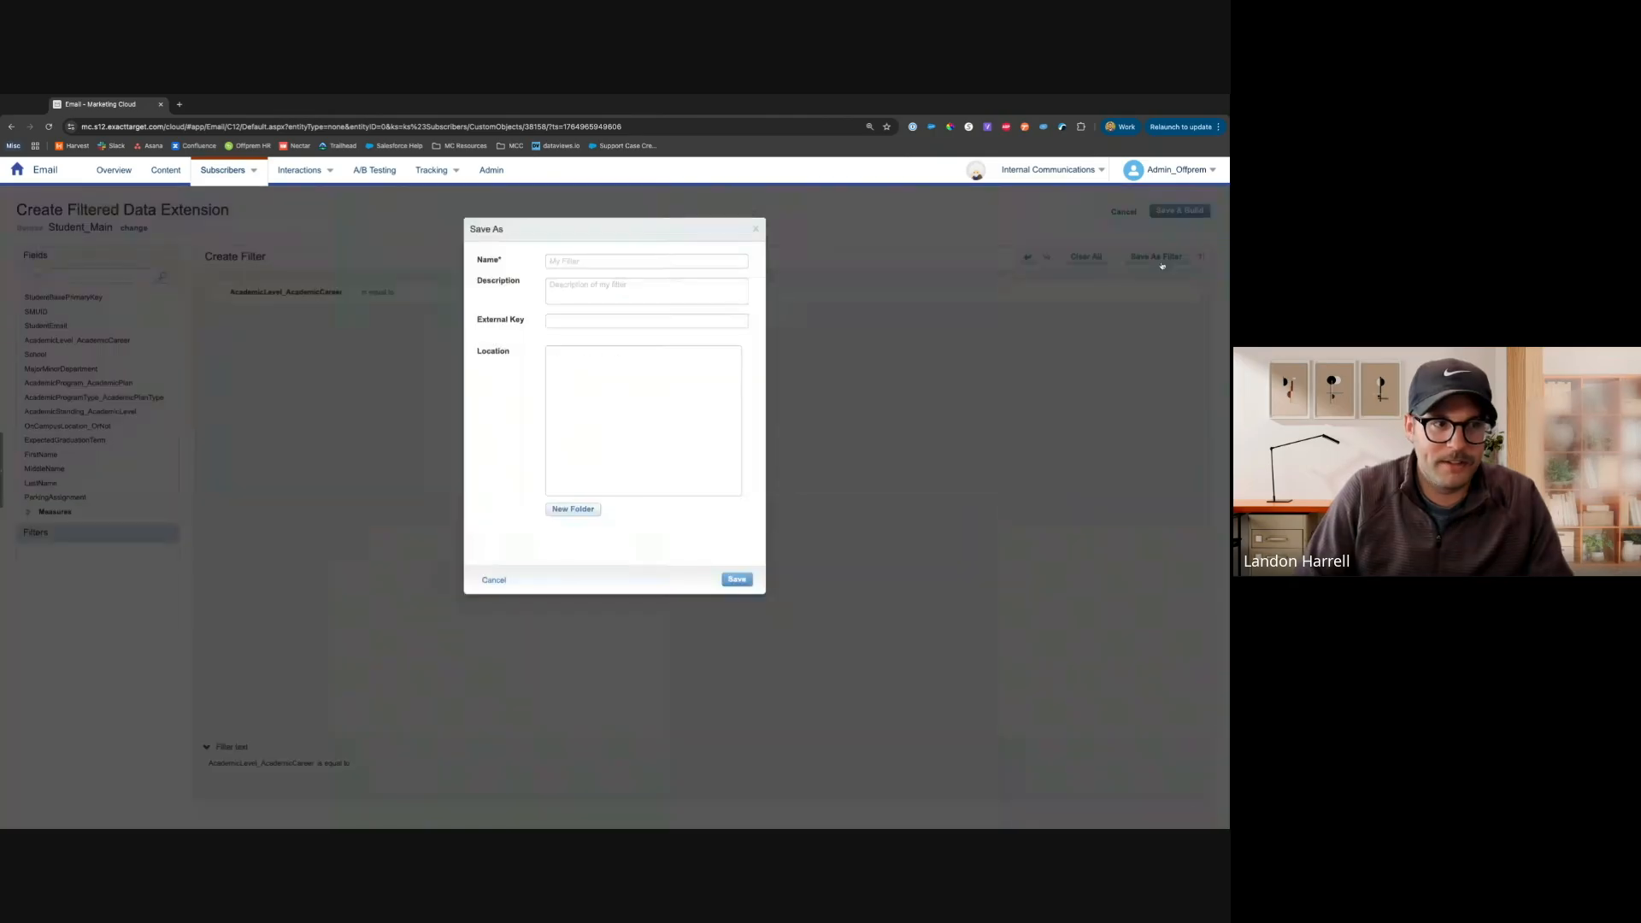
pyautogui.click(563, 262)
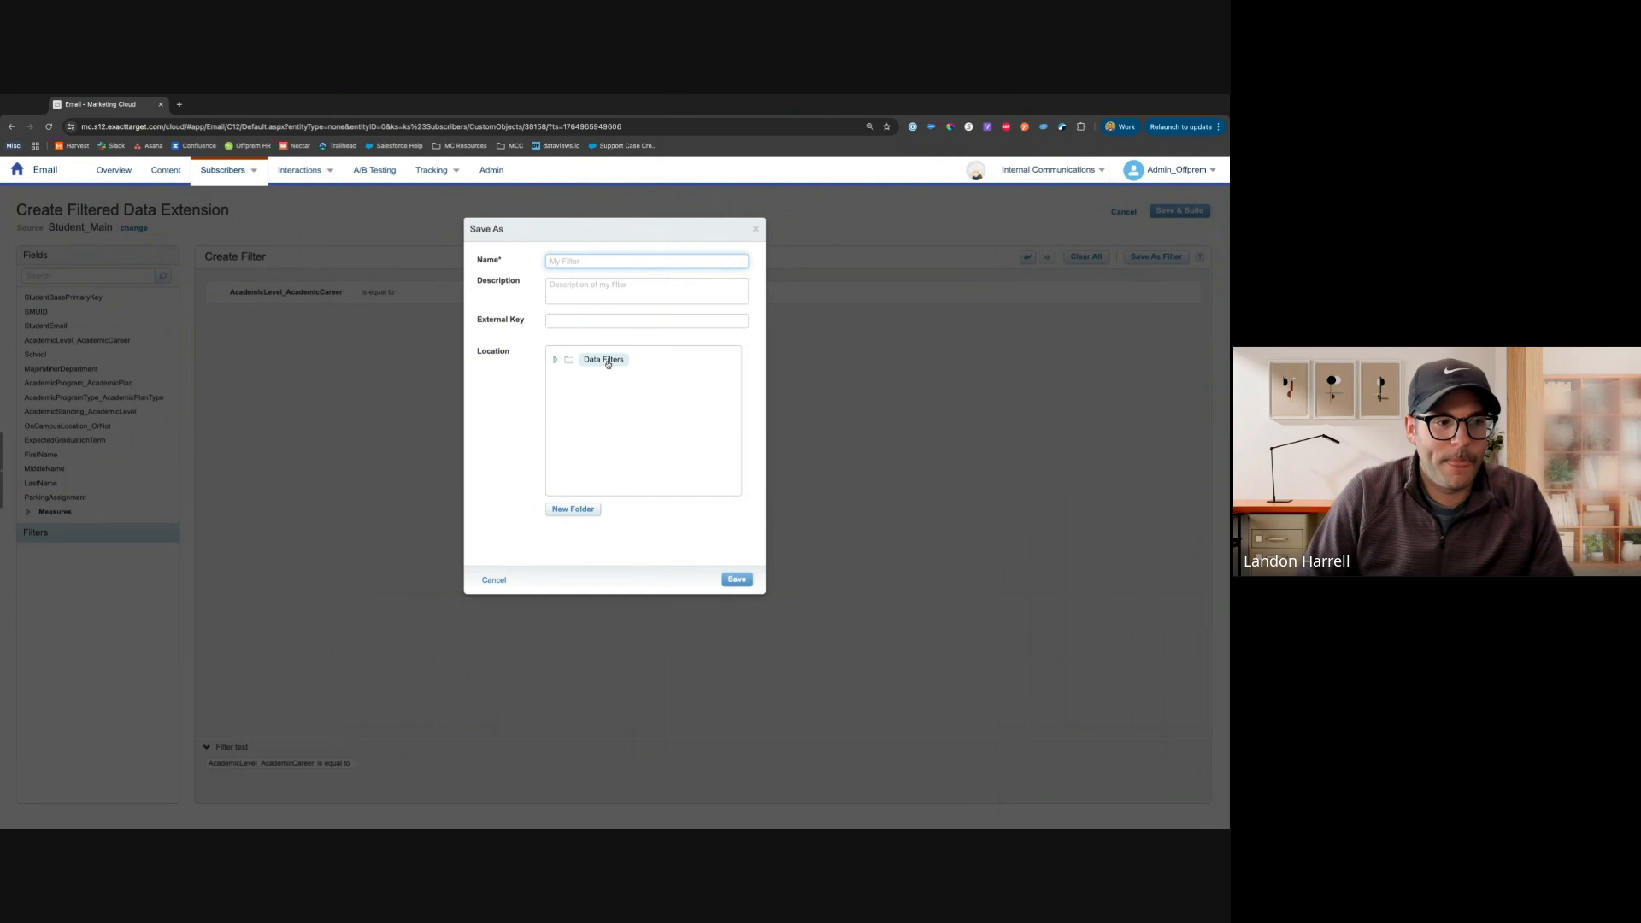
pyautogui.click(488, 582)
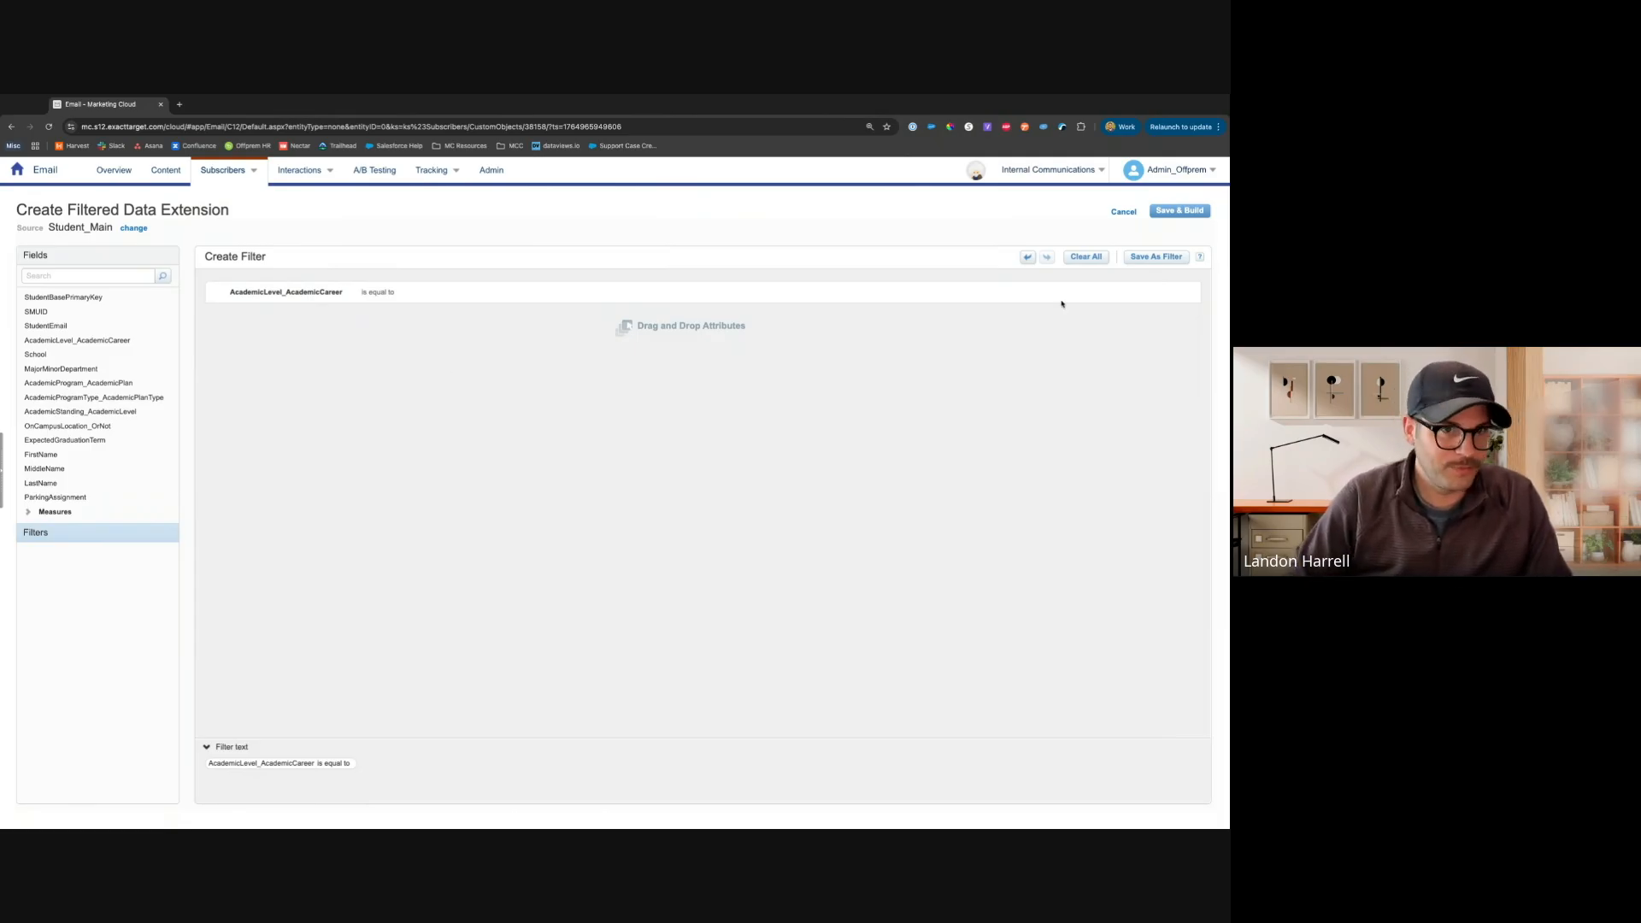
# Cancel the filtered data extension and open the Junior_Students folder under Student_Affairs
pyautogui.click(1121, 212)
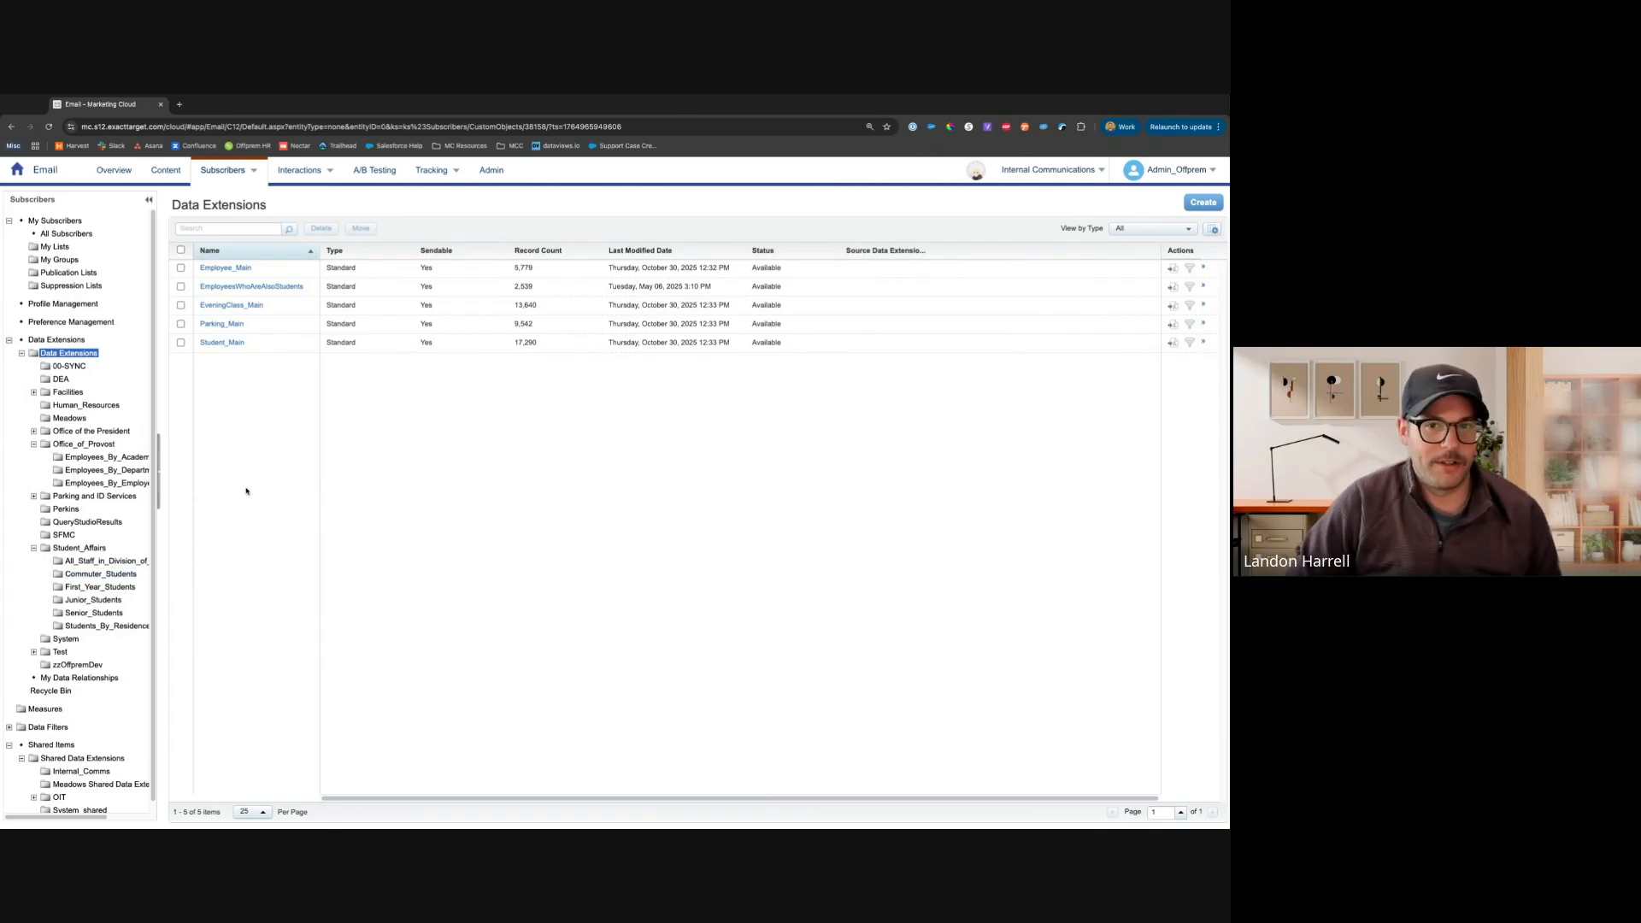
pyautogui.click(112, 601)
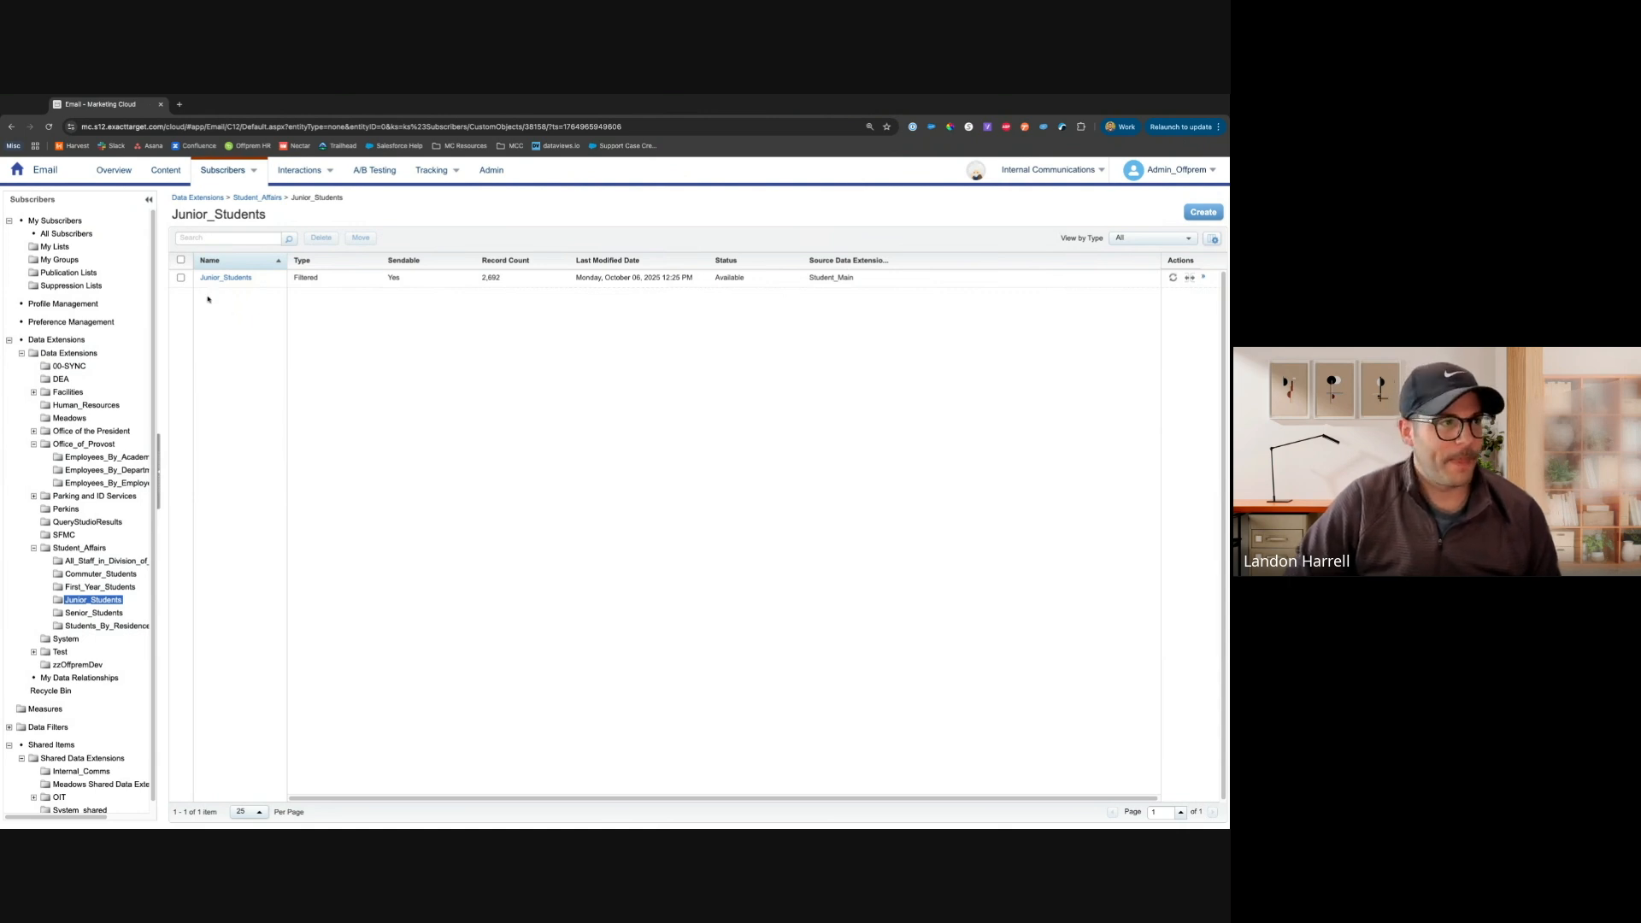
# Open Content Builder and view the Shared content tab before returning to Local content
pyautogui.click(160, 172)
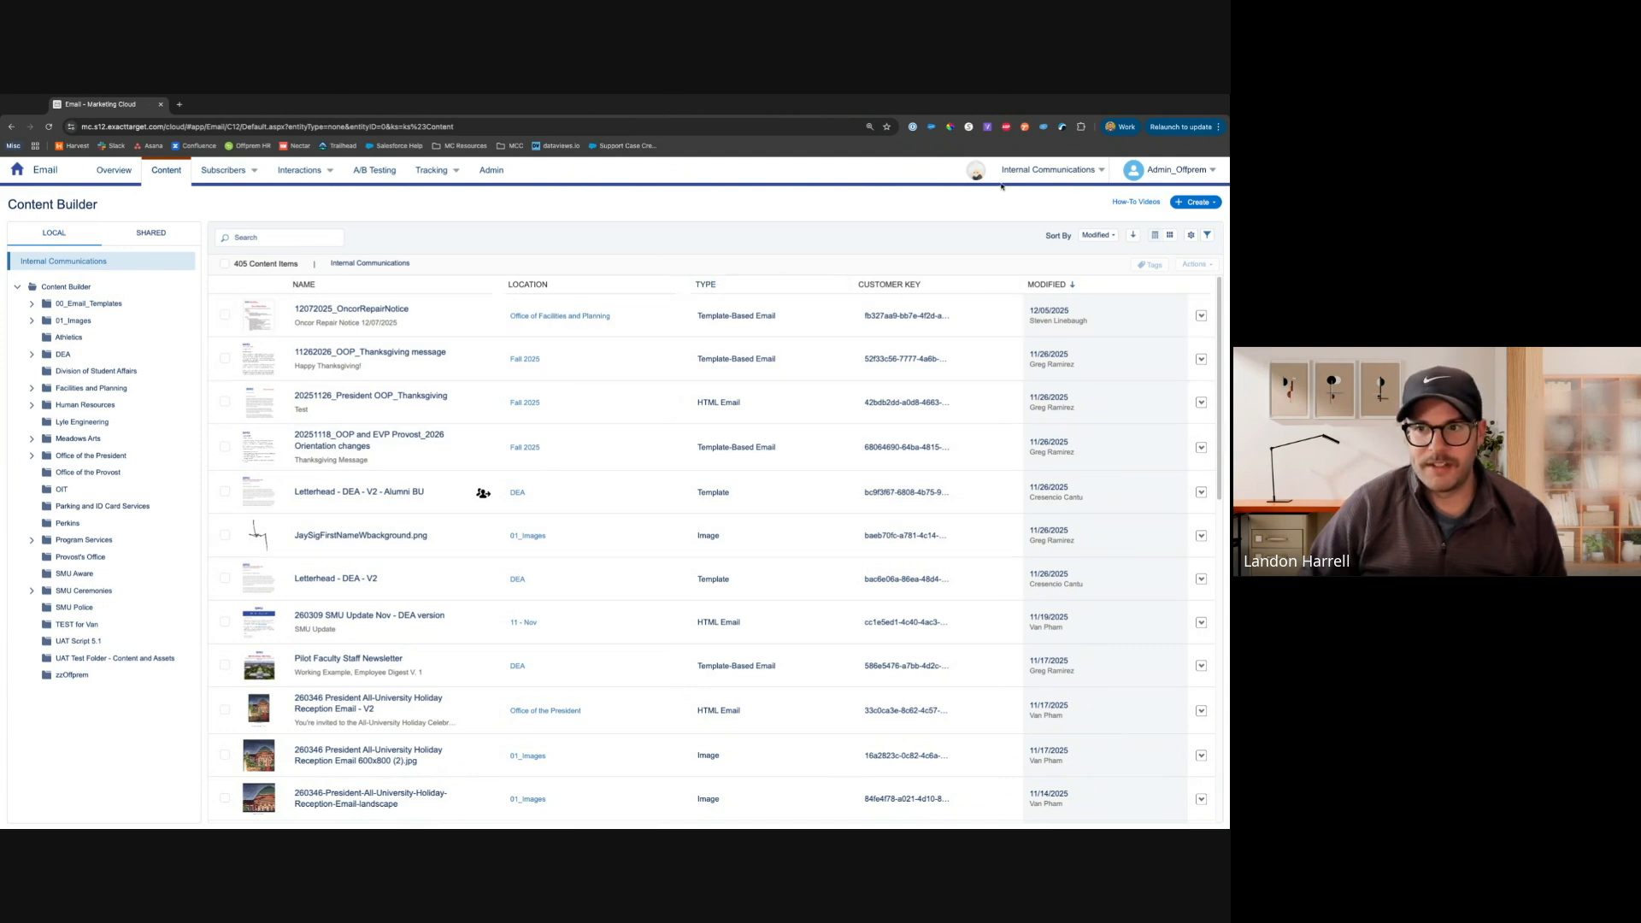
pyautogui.moveTo(1058, 183)
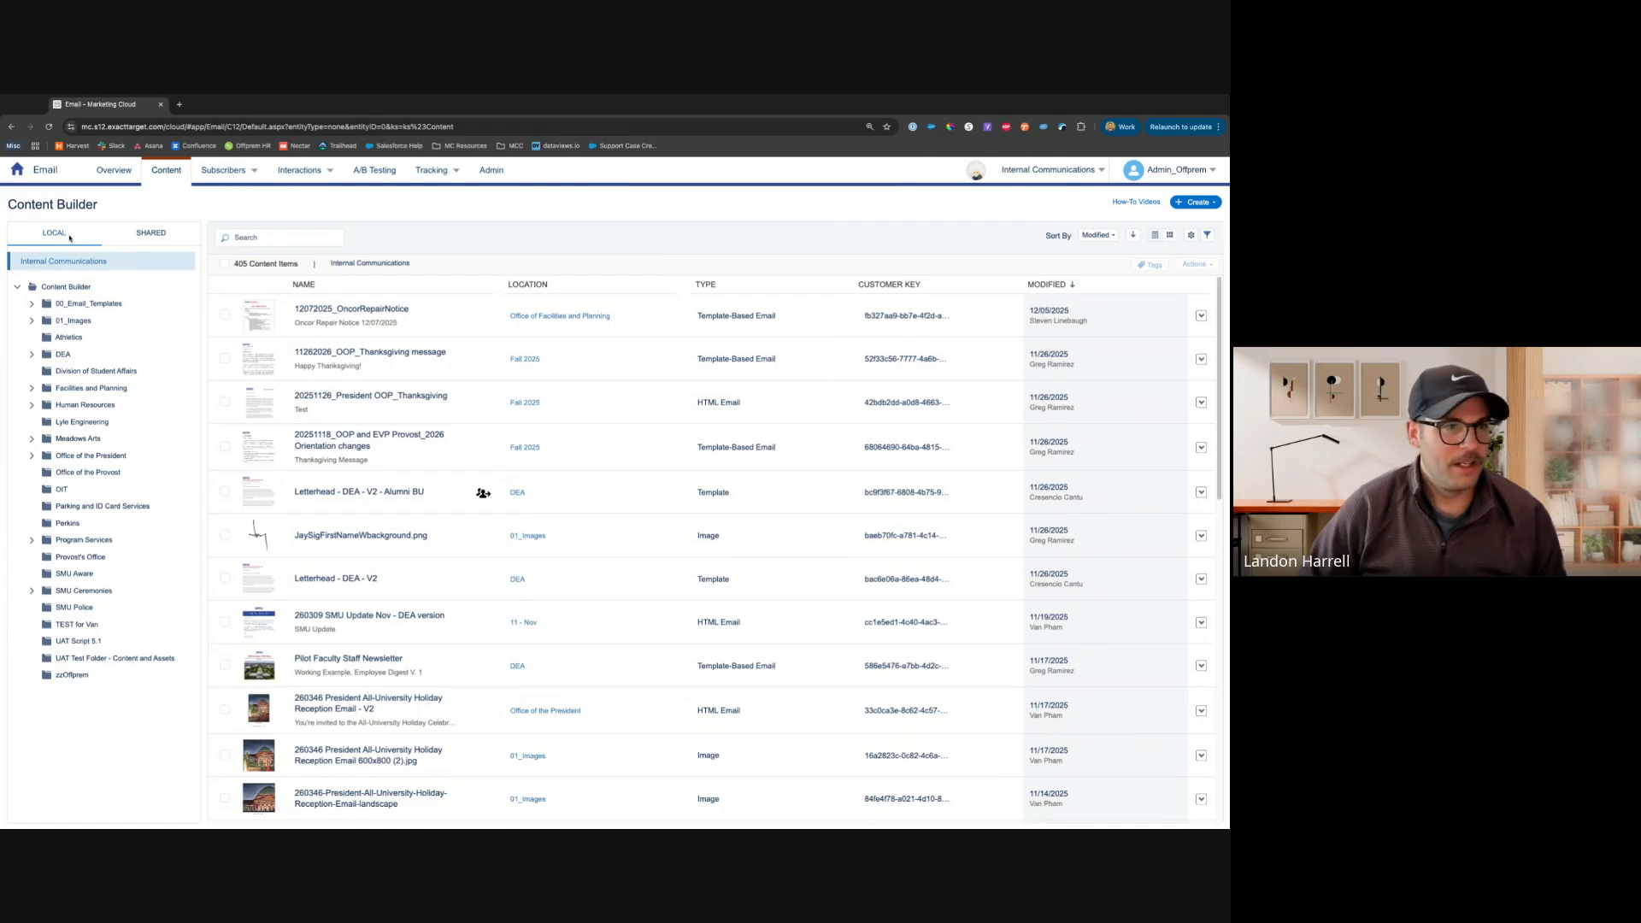
pyautogui.click(151, 234)
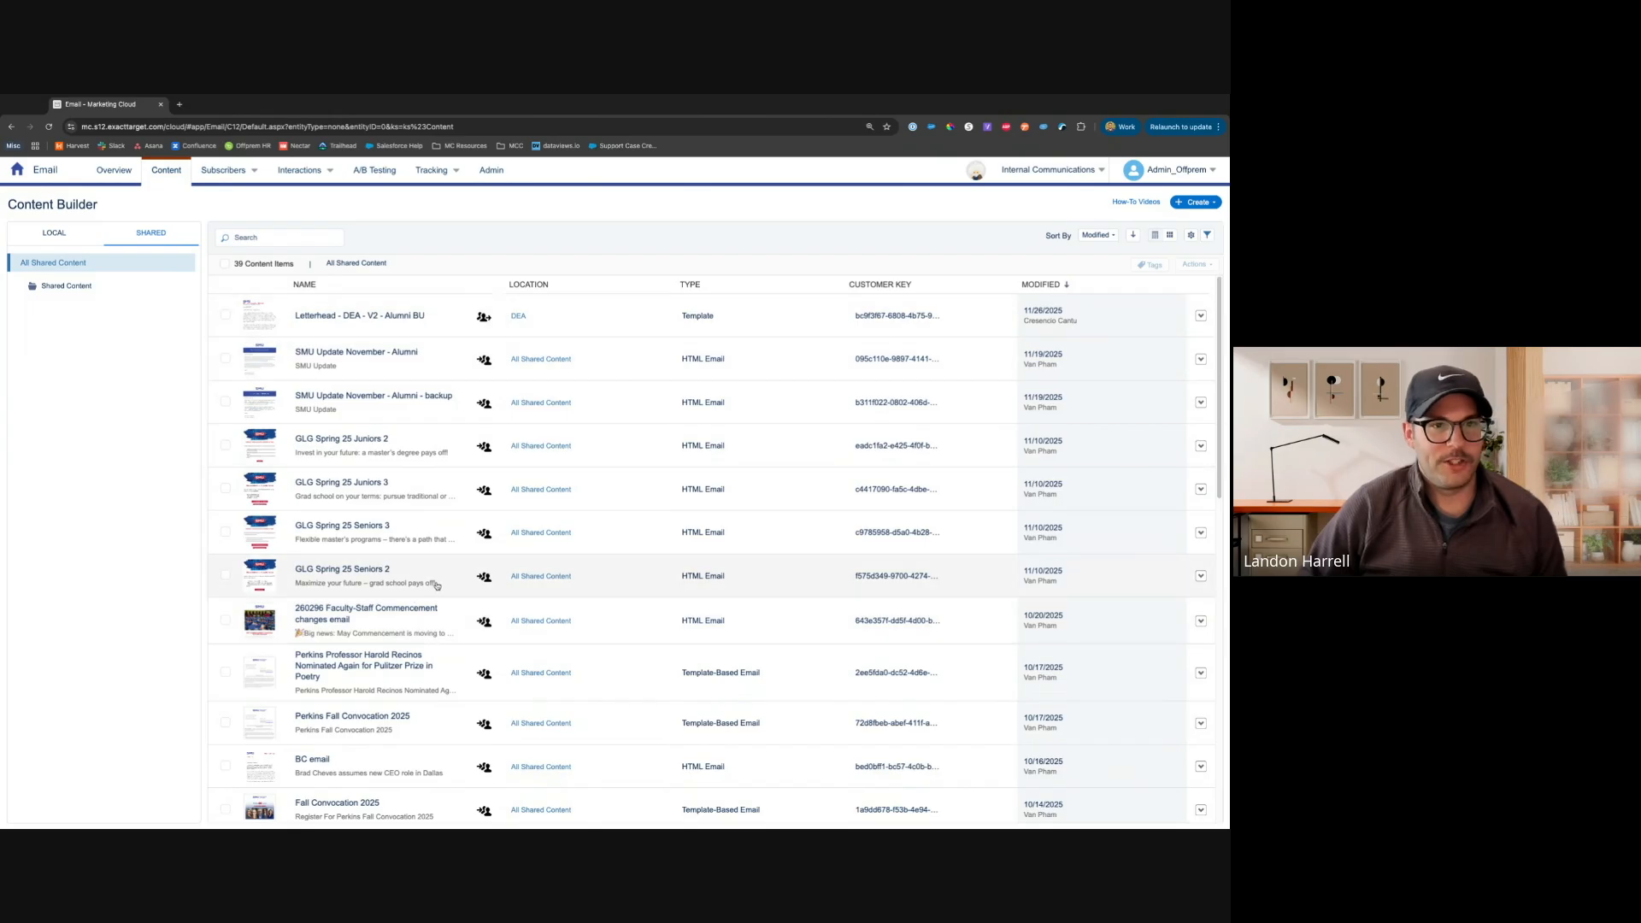
pyautogui.moveTo(1042, 173)
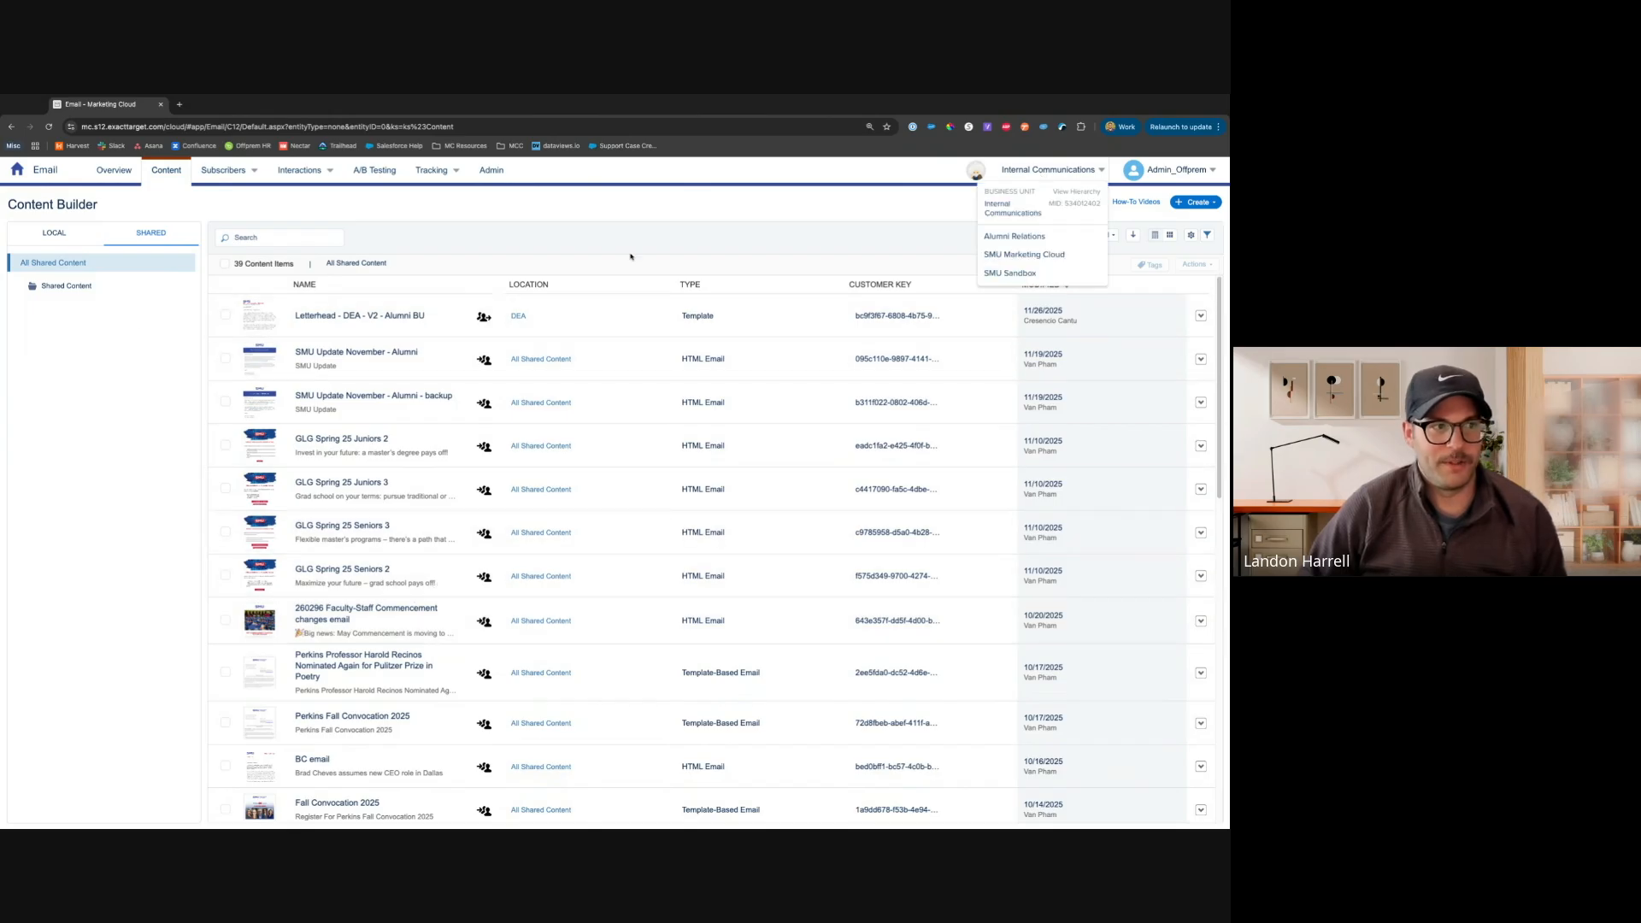
pyautogui.click(48, 240)
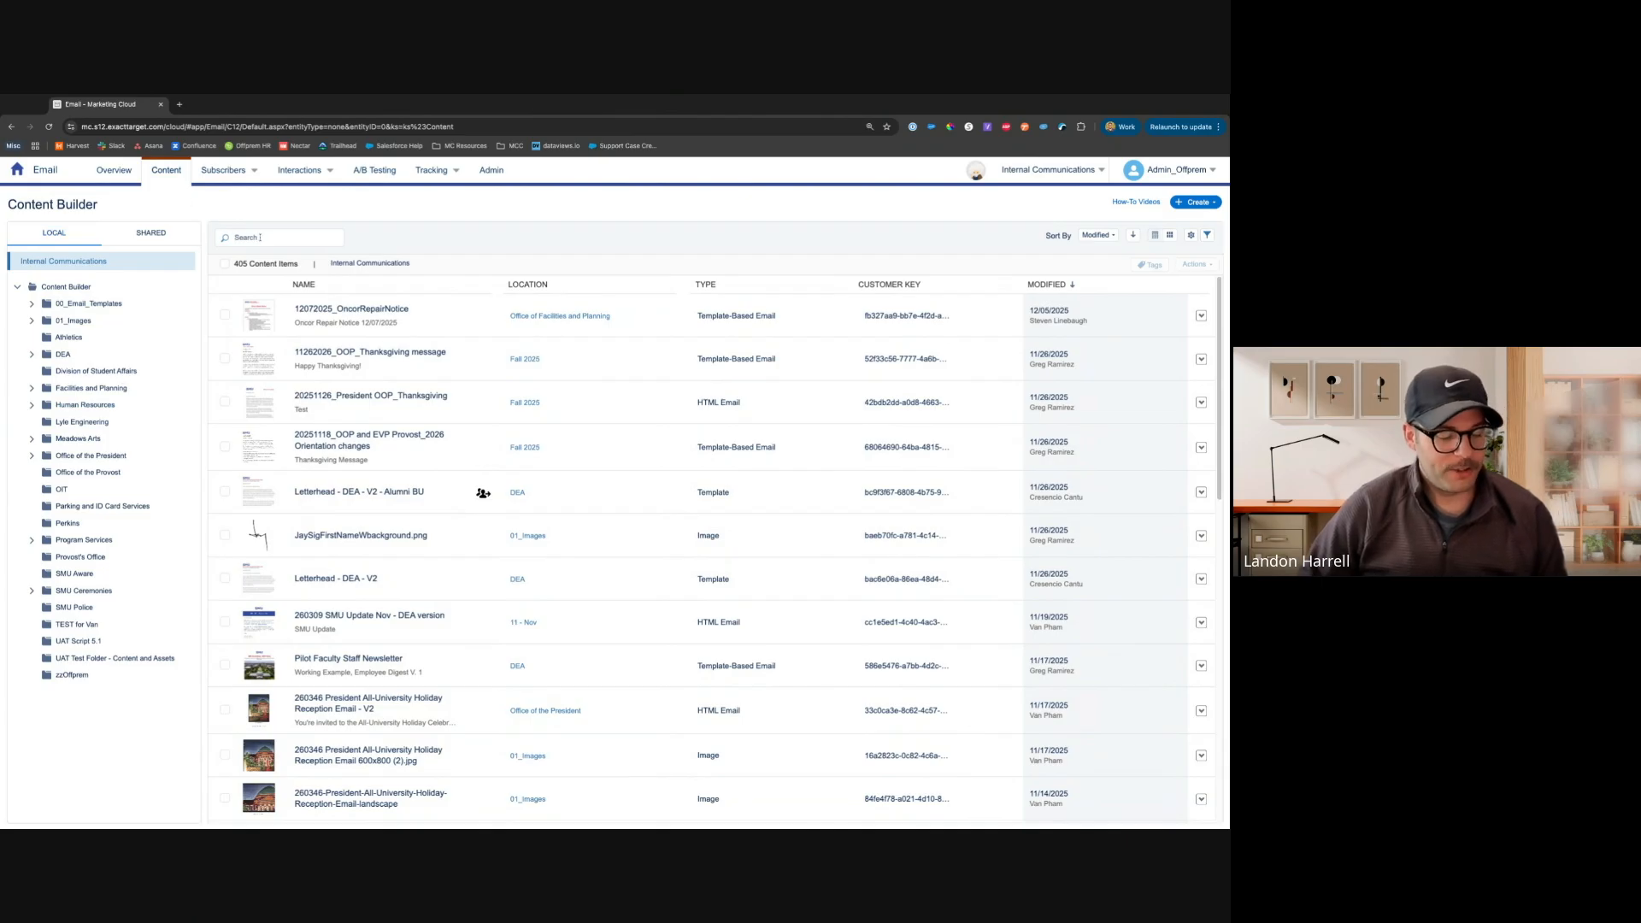
# Search the local content with a test term, then clear the search
pyautogui.click(260, 237)
pyautogui.write('tioaegaodf')
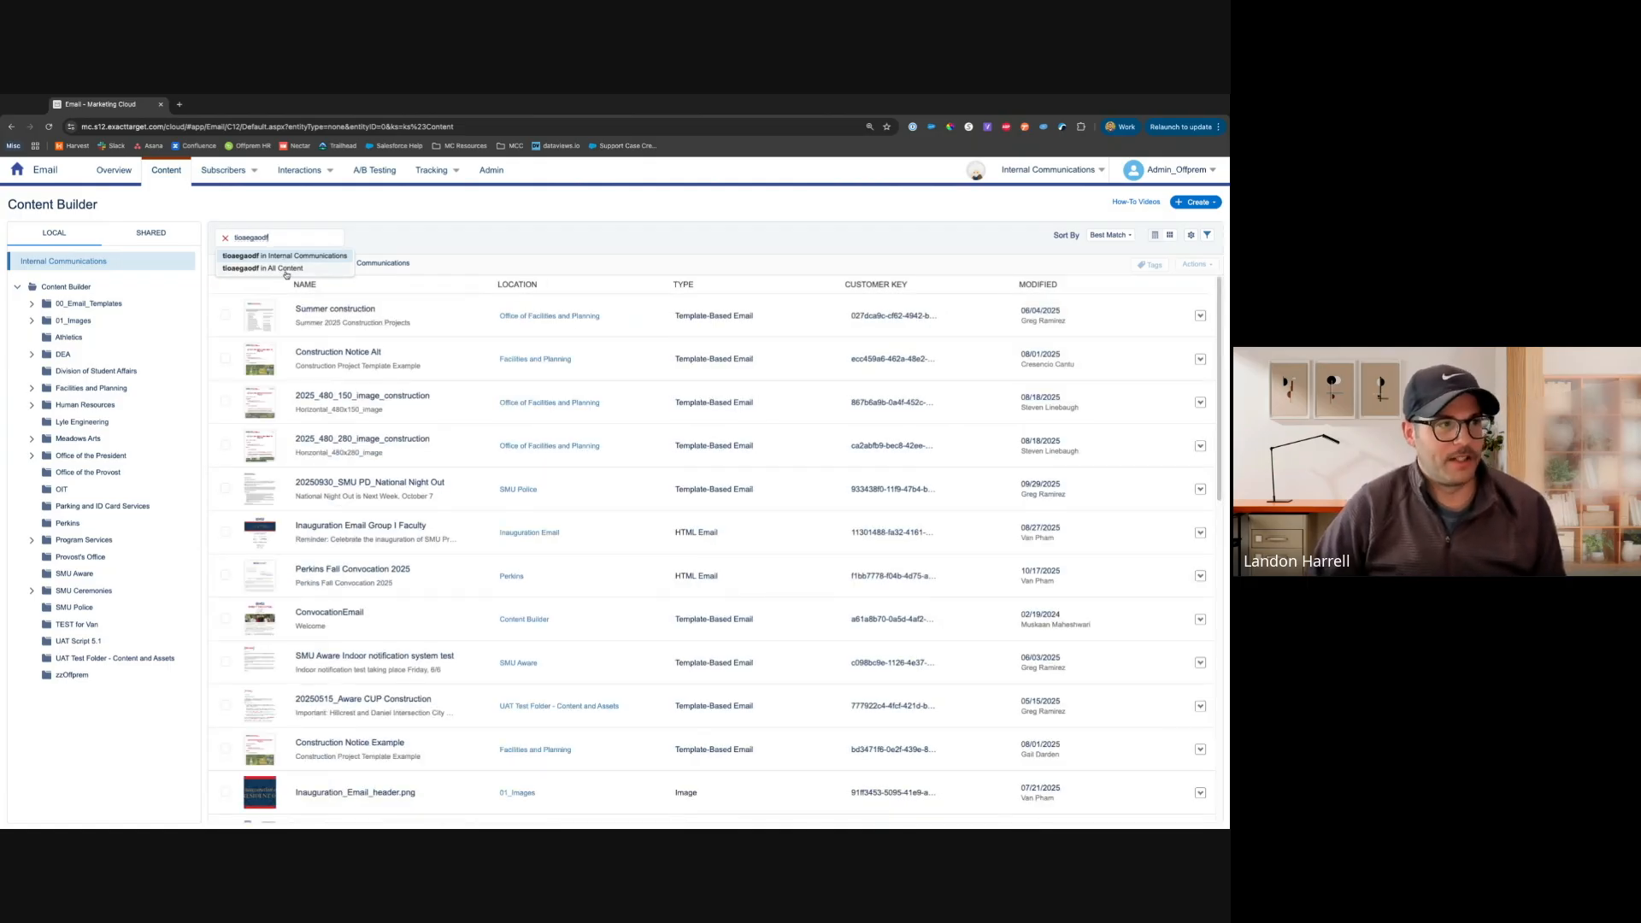
pyautogui.click(225, 241)
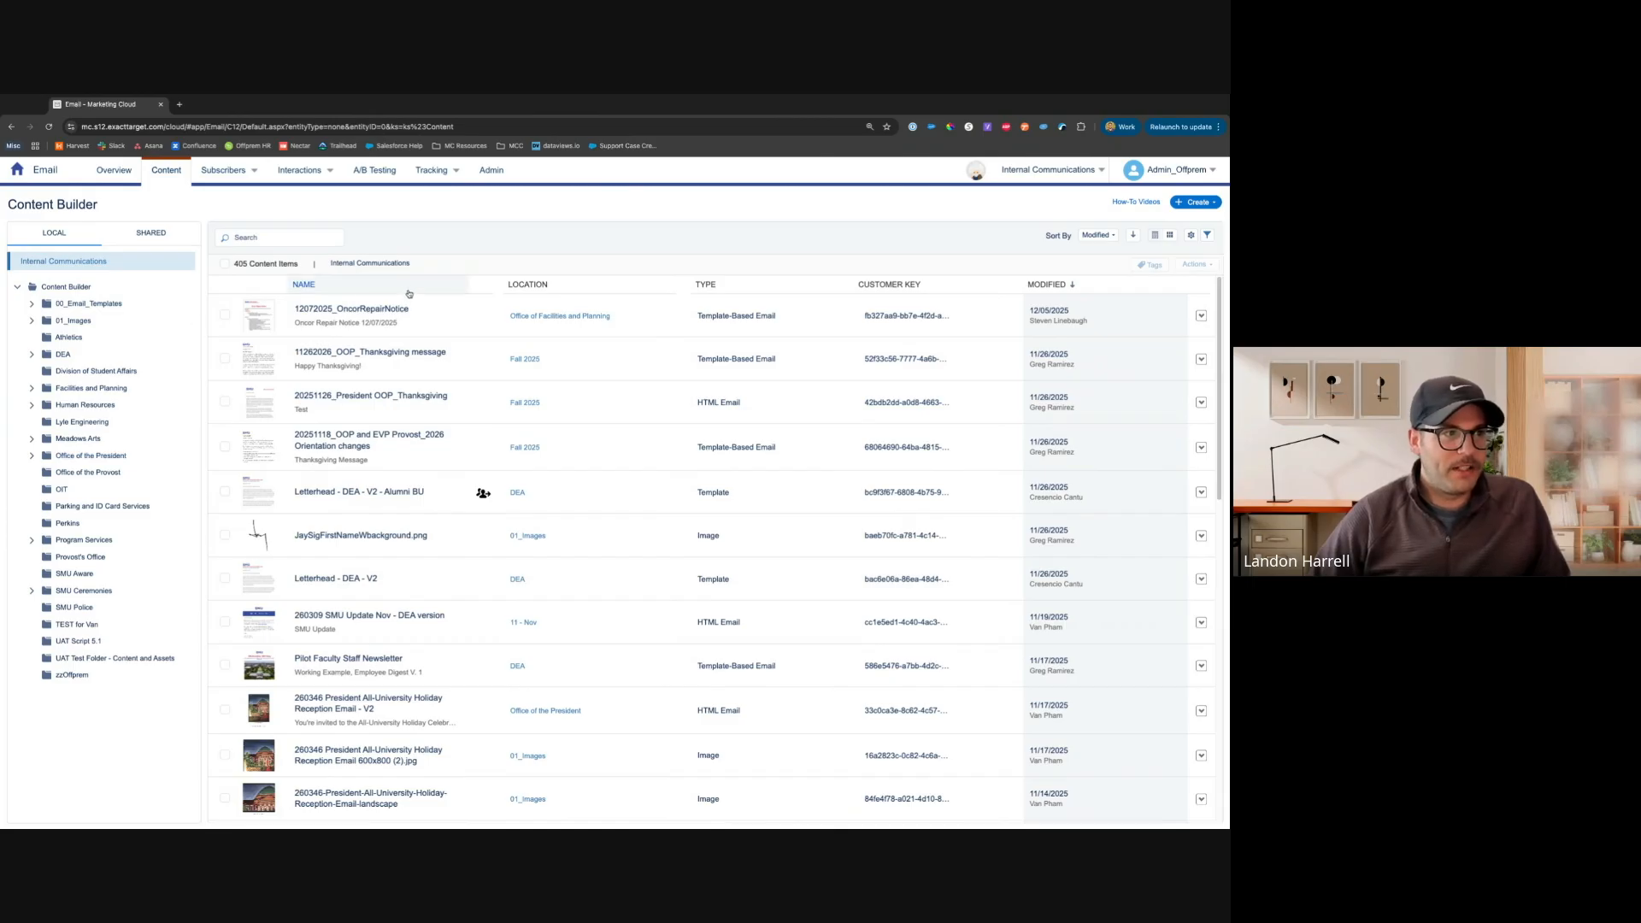
# Sort the content list by Type, then return it to Modified order
pyautogui.click(953, 288)
pyautogui.click(745, 288)
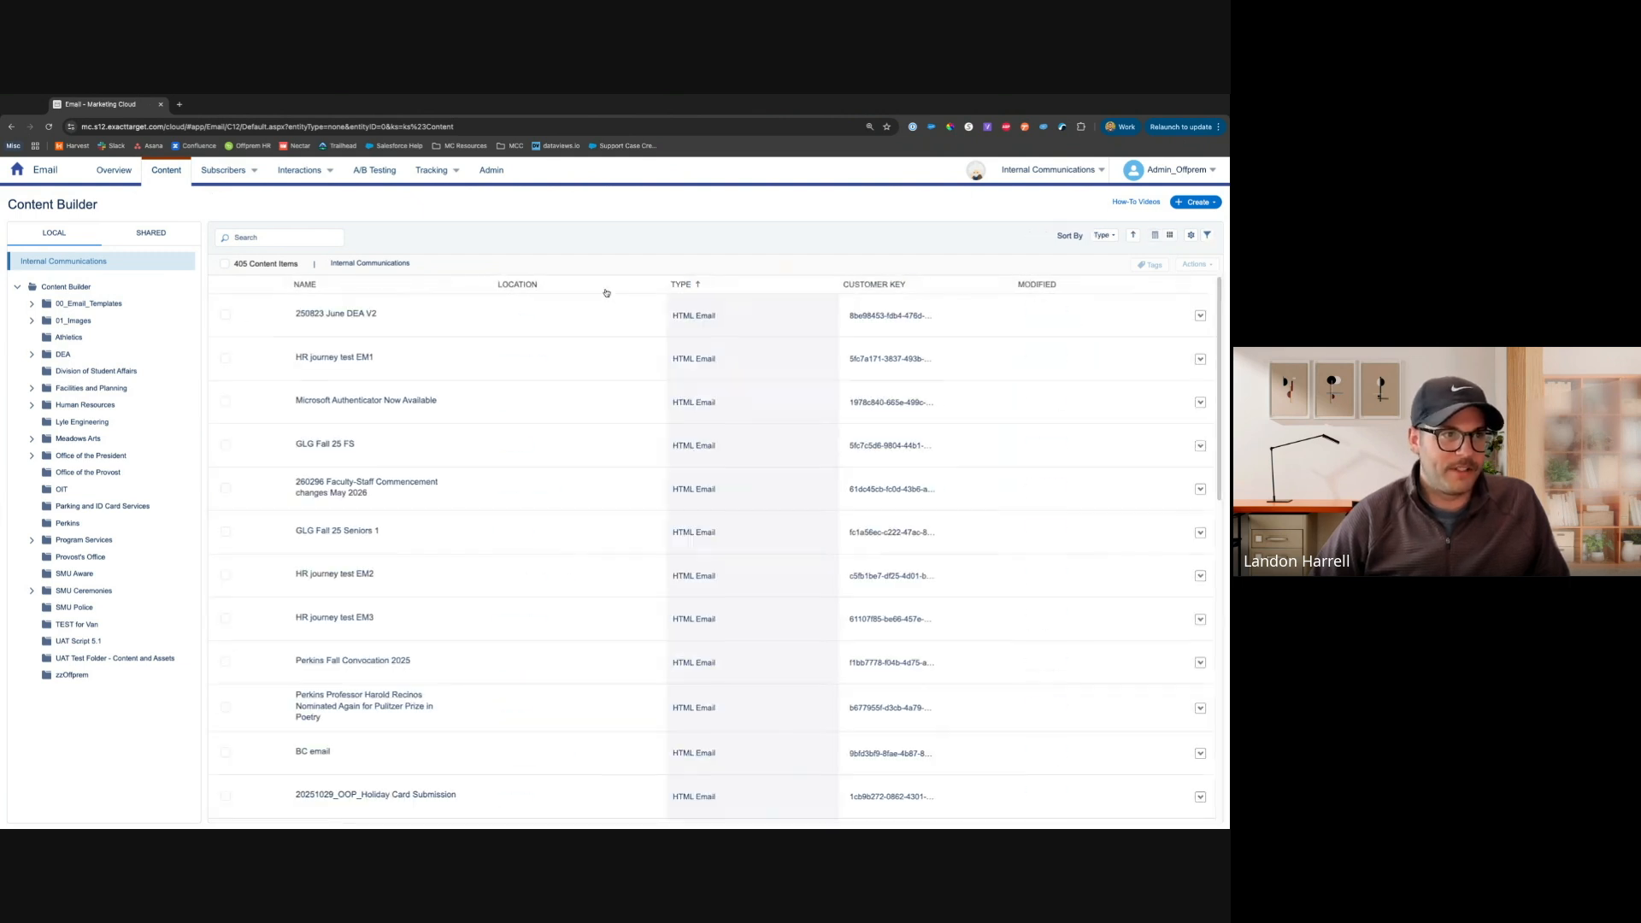
pyautogui.click(1086, 286)
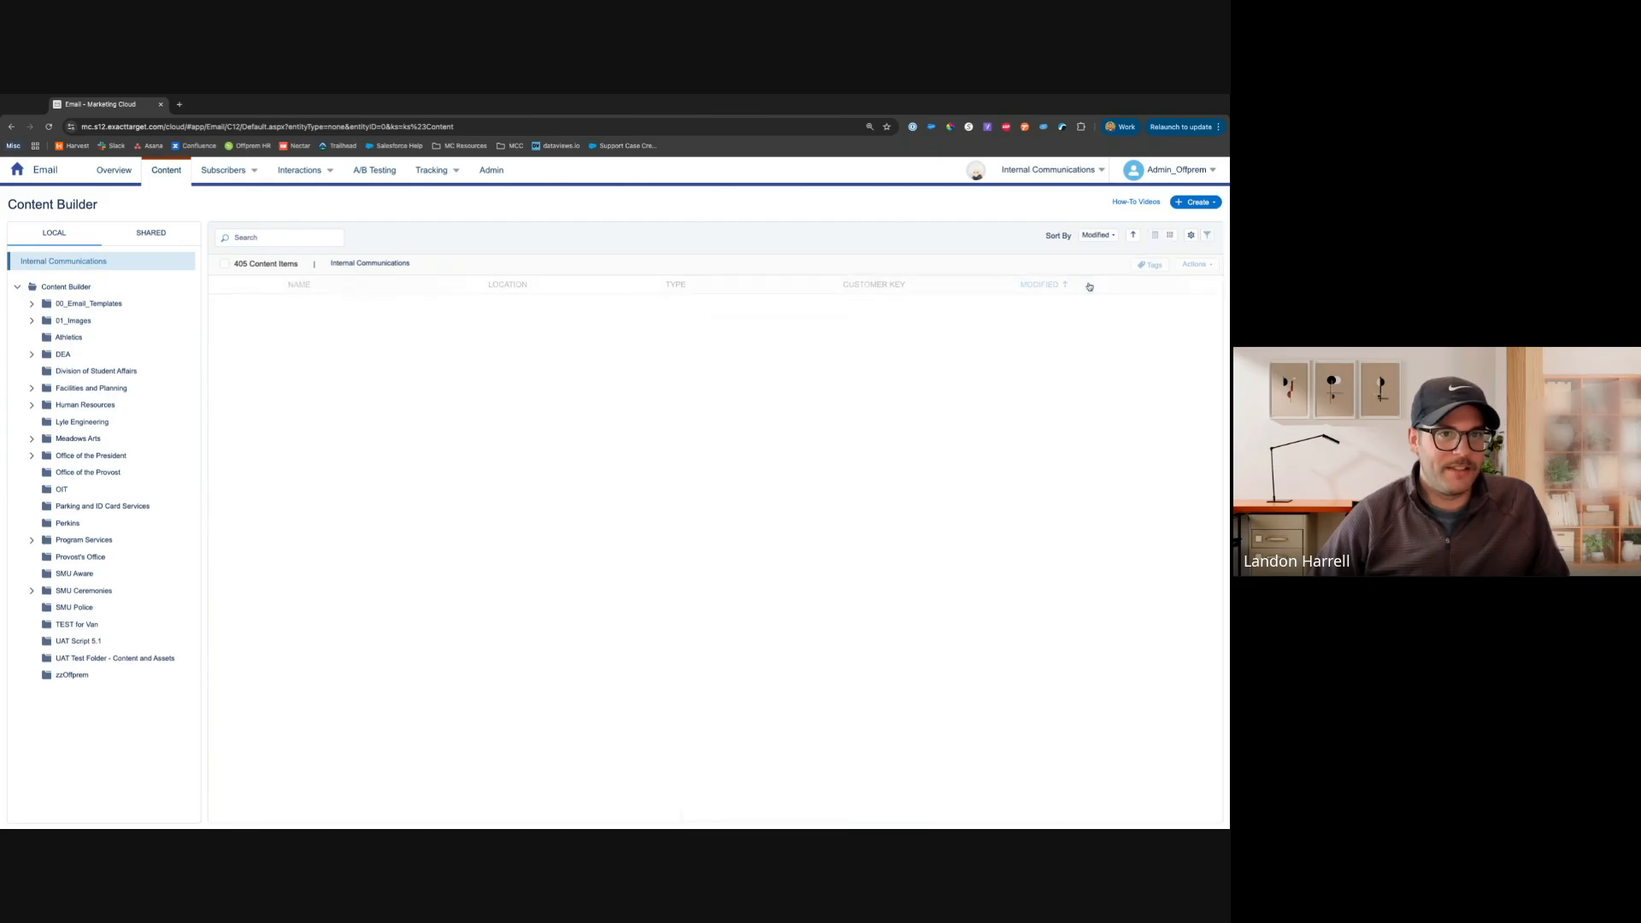
pyautogui.click(1089, 286)
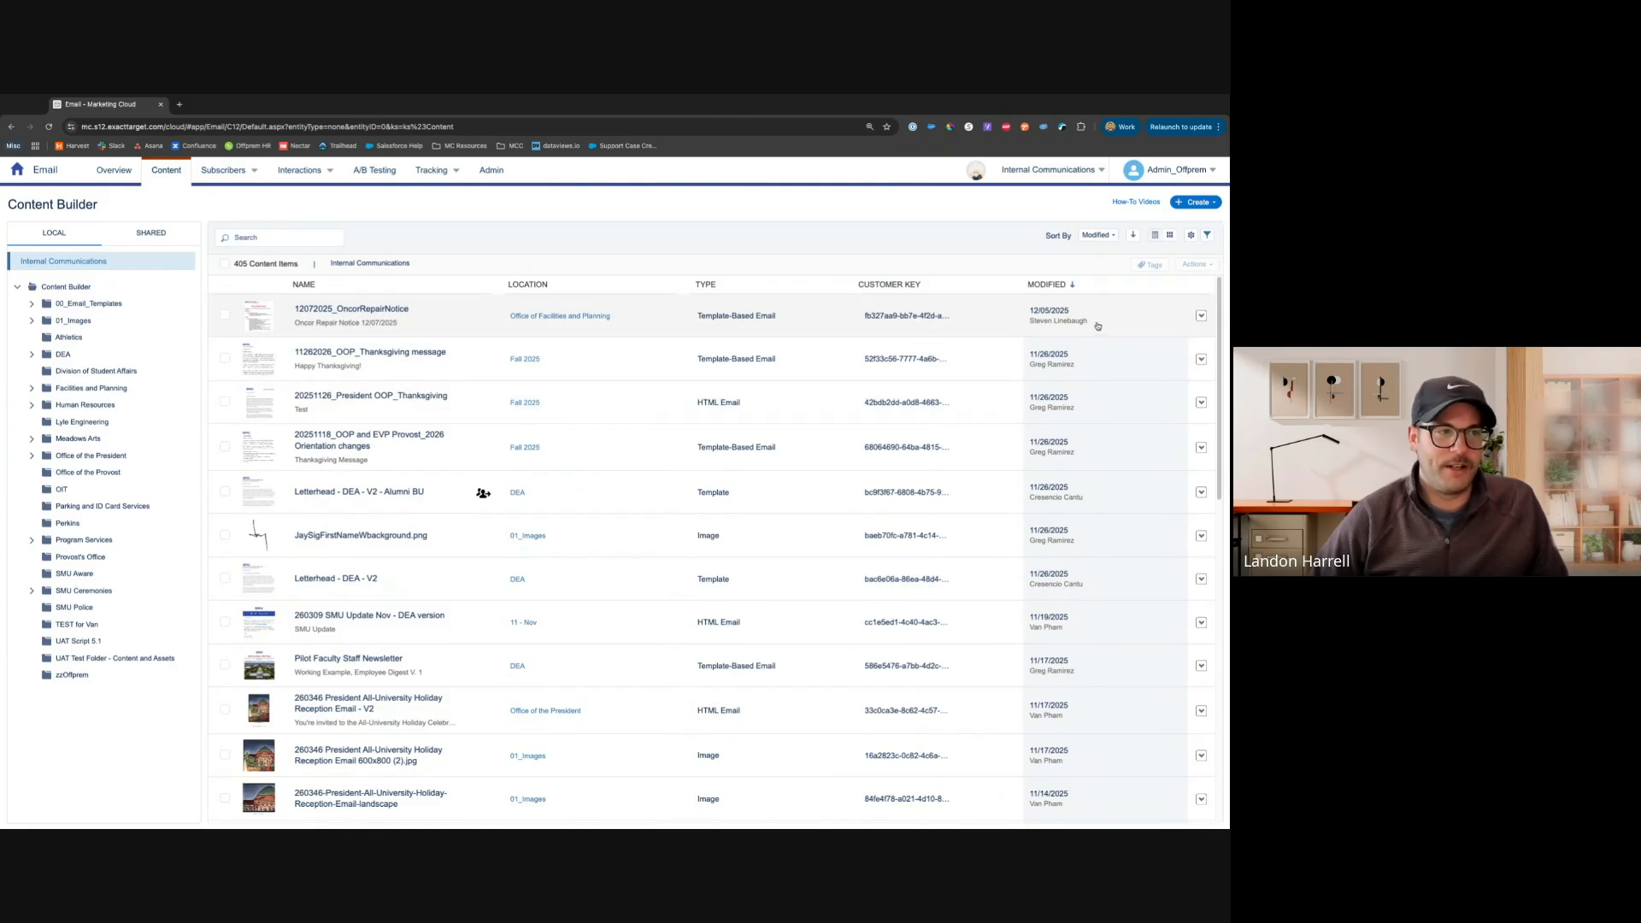
# Select the three most recently modified content items and open the bulk Actions menu
pyautogui.click(225, 315)
pyautogui.click(225, 358)
pyautogui.click(225, 401)
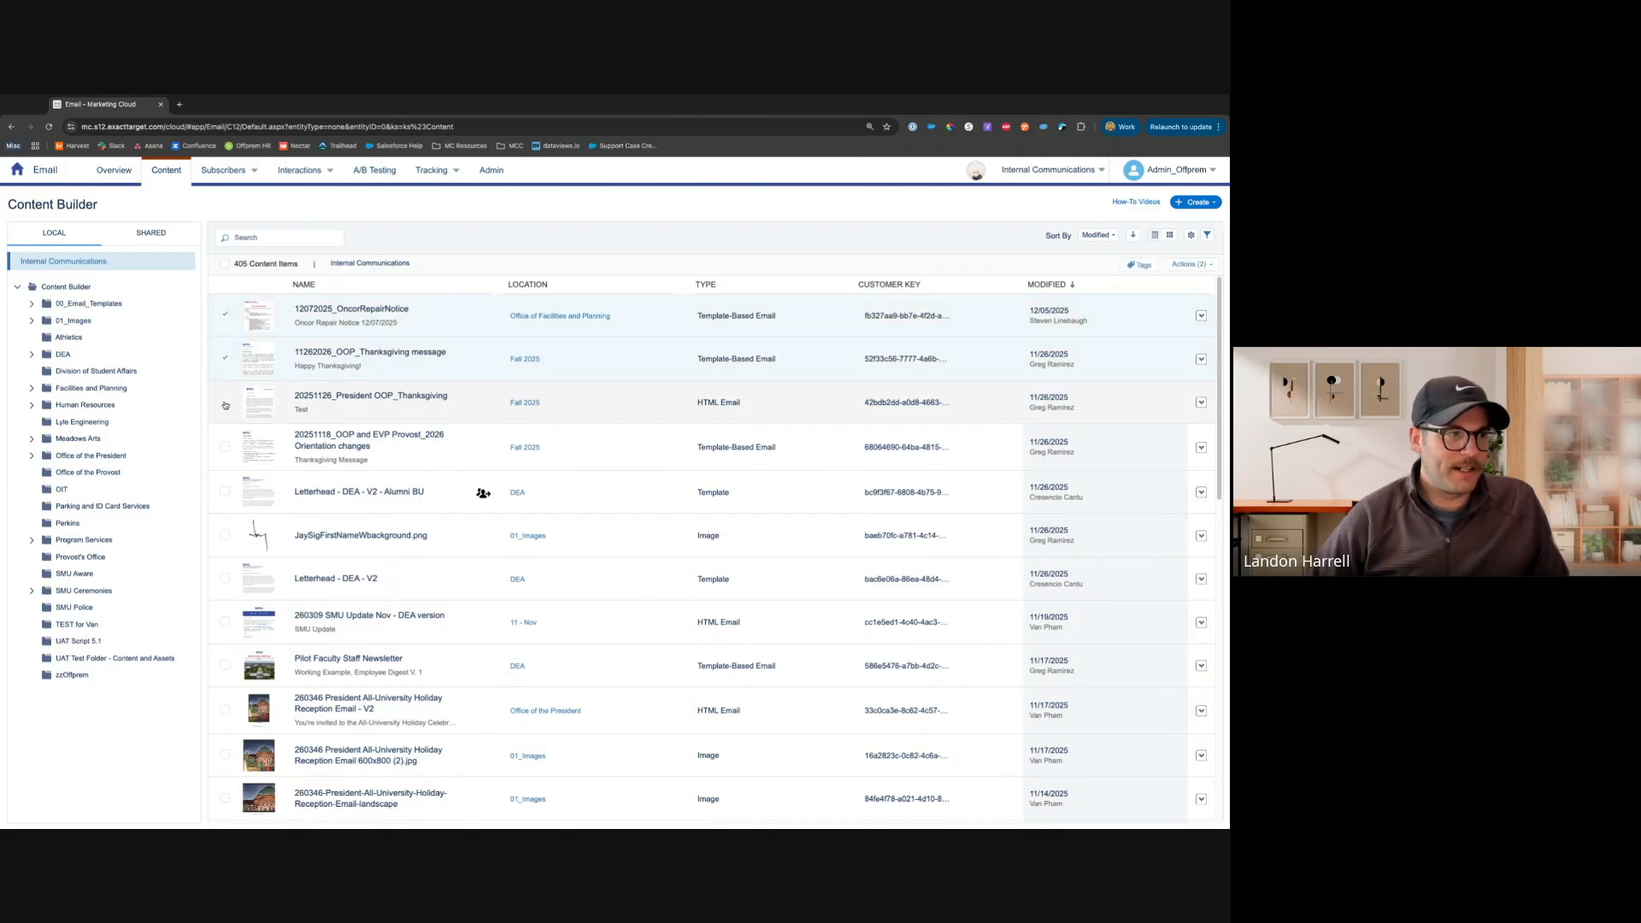
pyautogui.click(1191, 264)
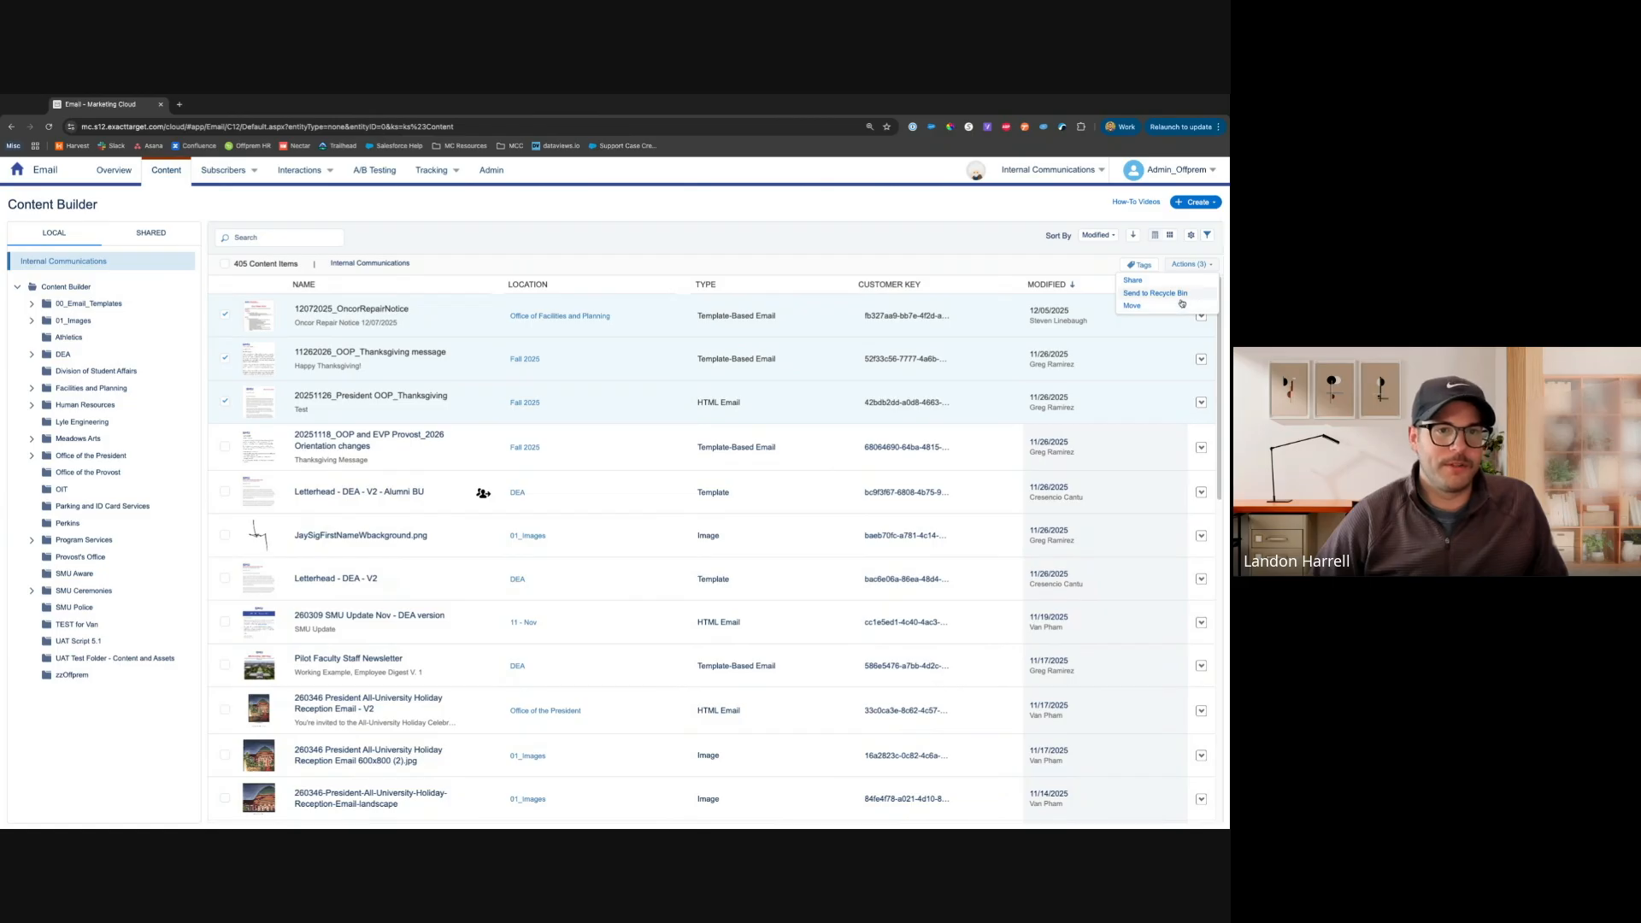
pyautogui.click(1083, 253)
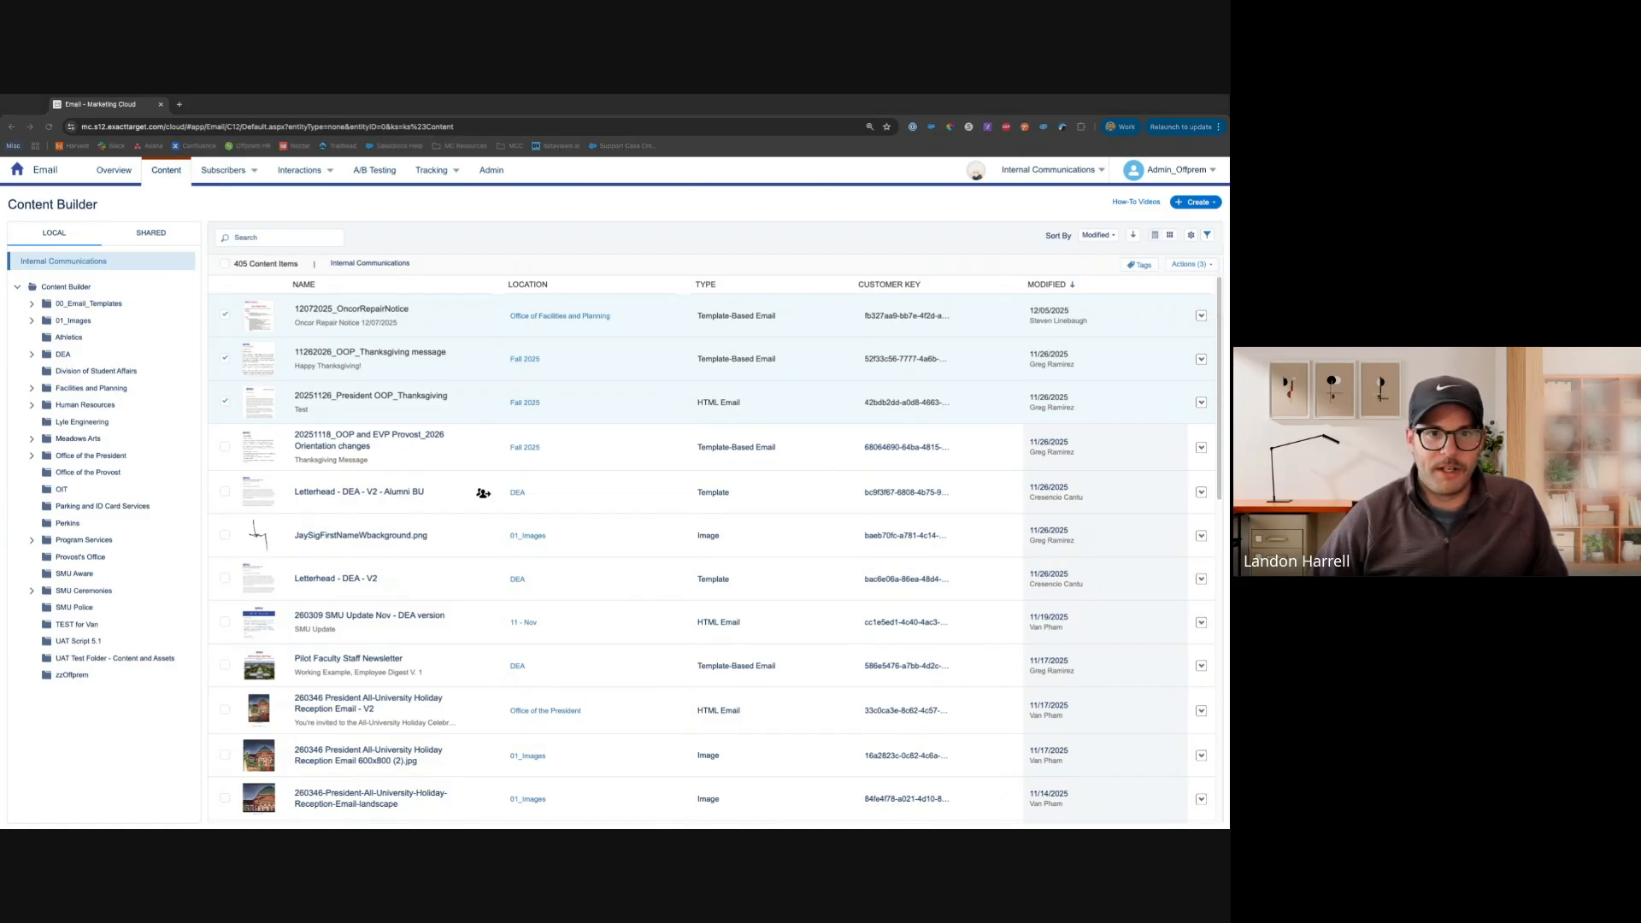
# Open the Tags panel for the selected items, close it, and deselect the three items
pyautogui.click(1140, 266)
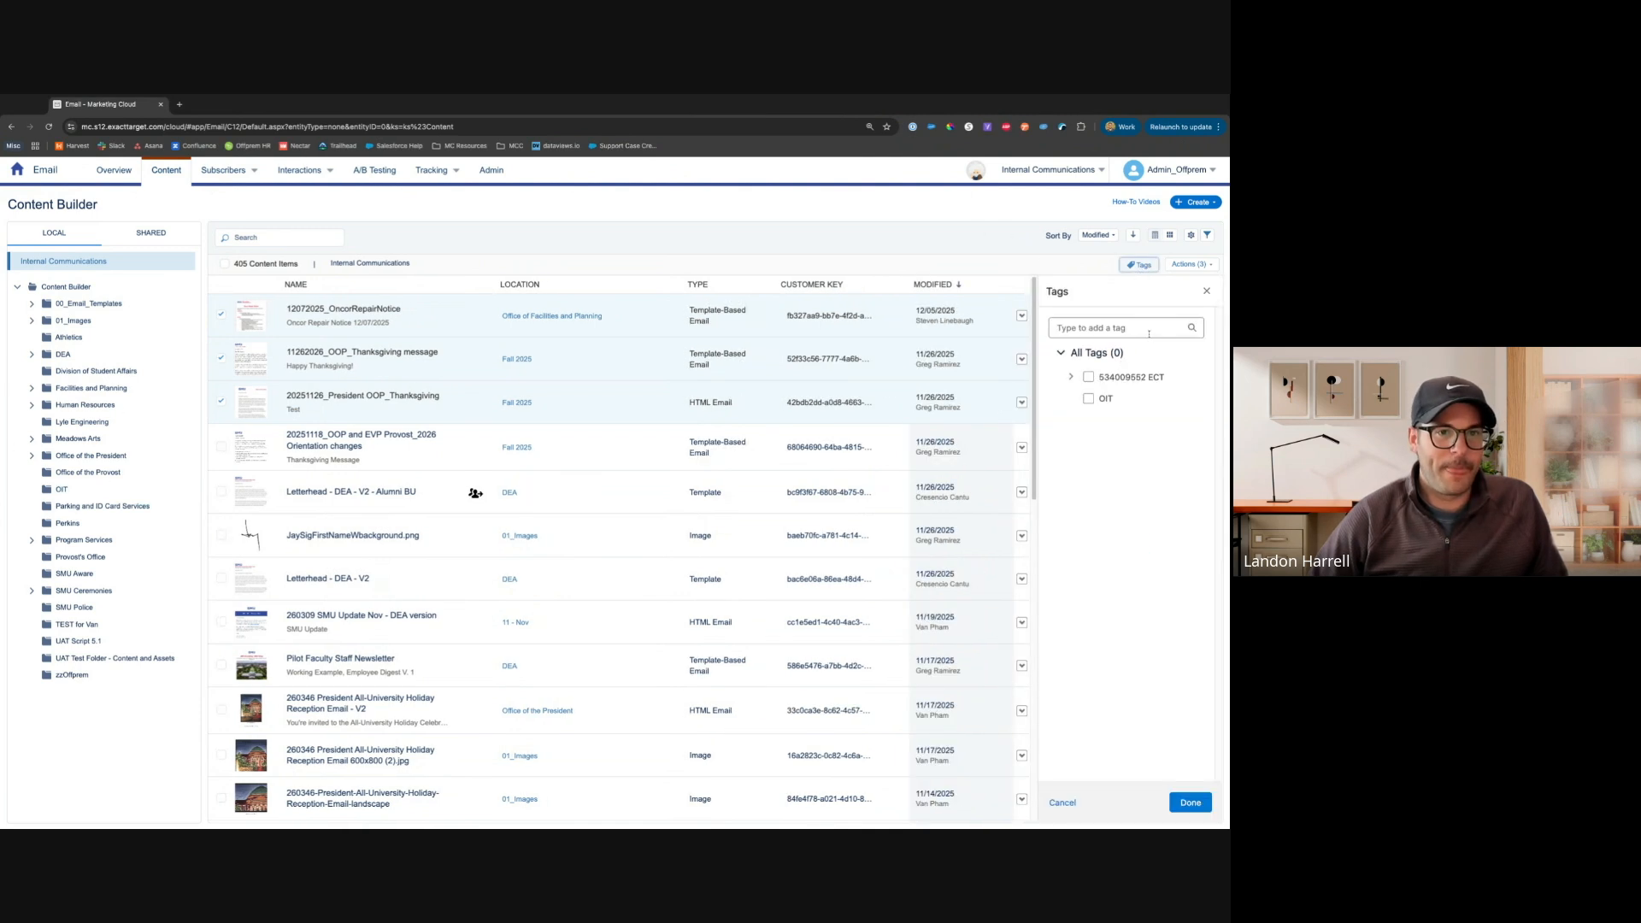
pyautogui.click(1209, 293)
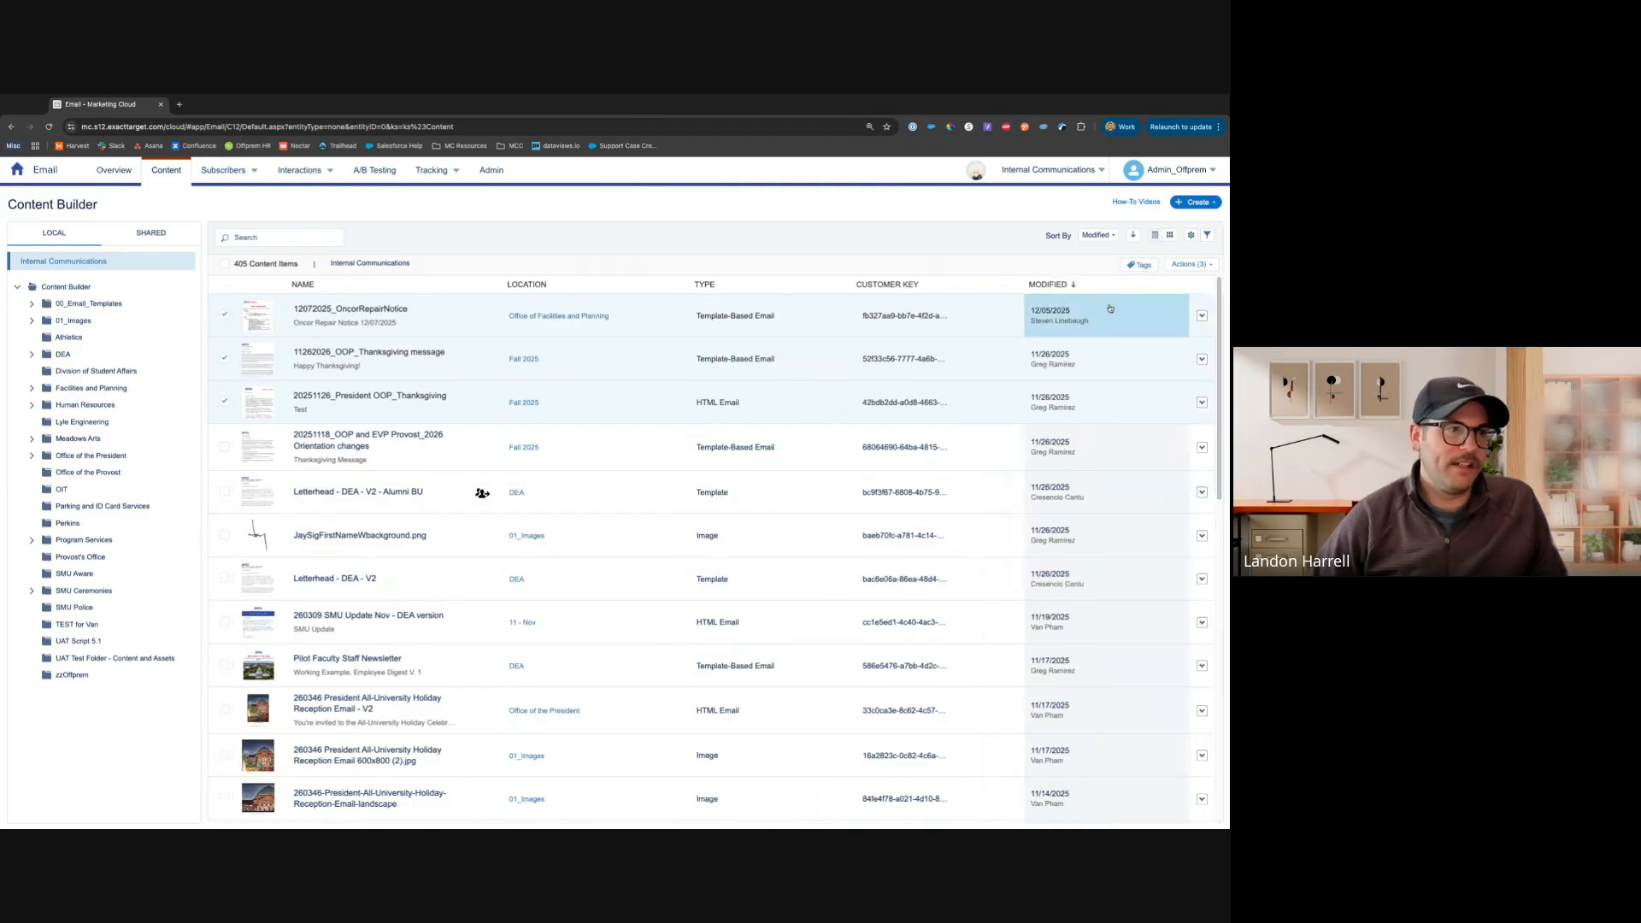
pyautogui.click(225, 403)
pyautogui.click(223, 359)
pyautogui.click(222, 315)
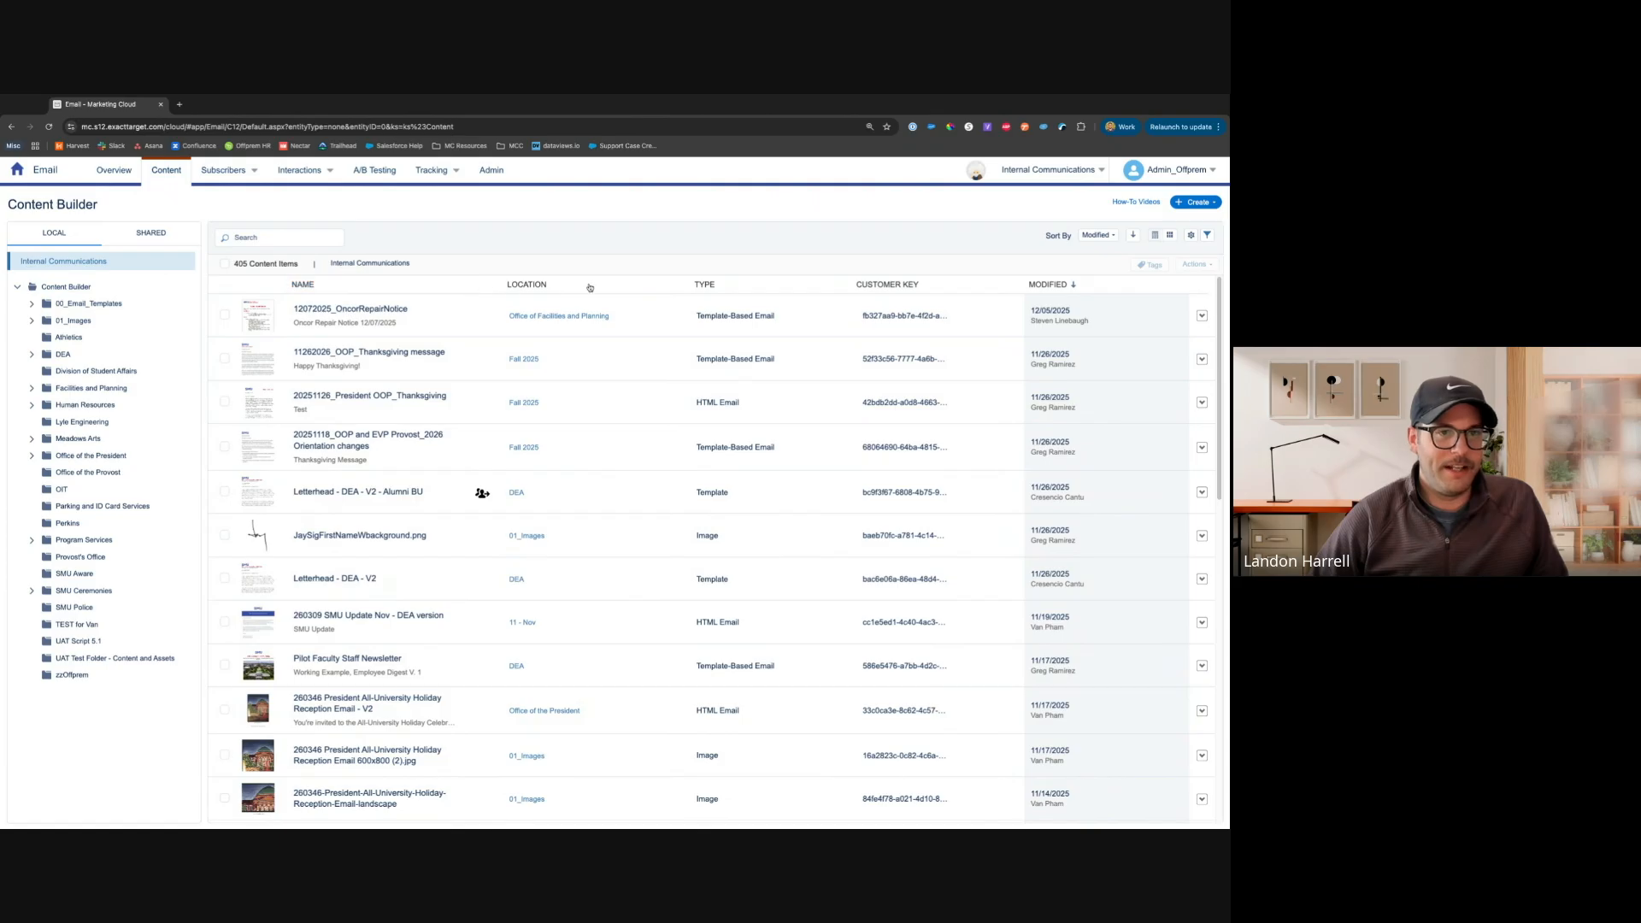
# Switch to thumbnail view and back to list view, then add the ID column to the content list
pyautogui.click(1171, 236)
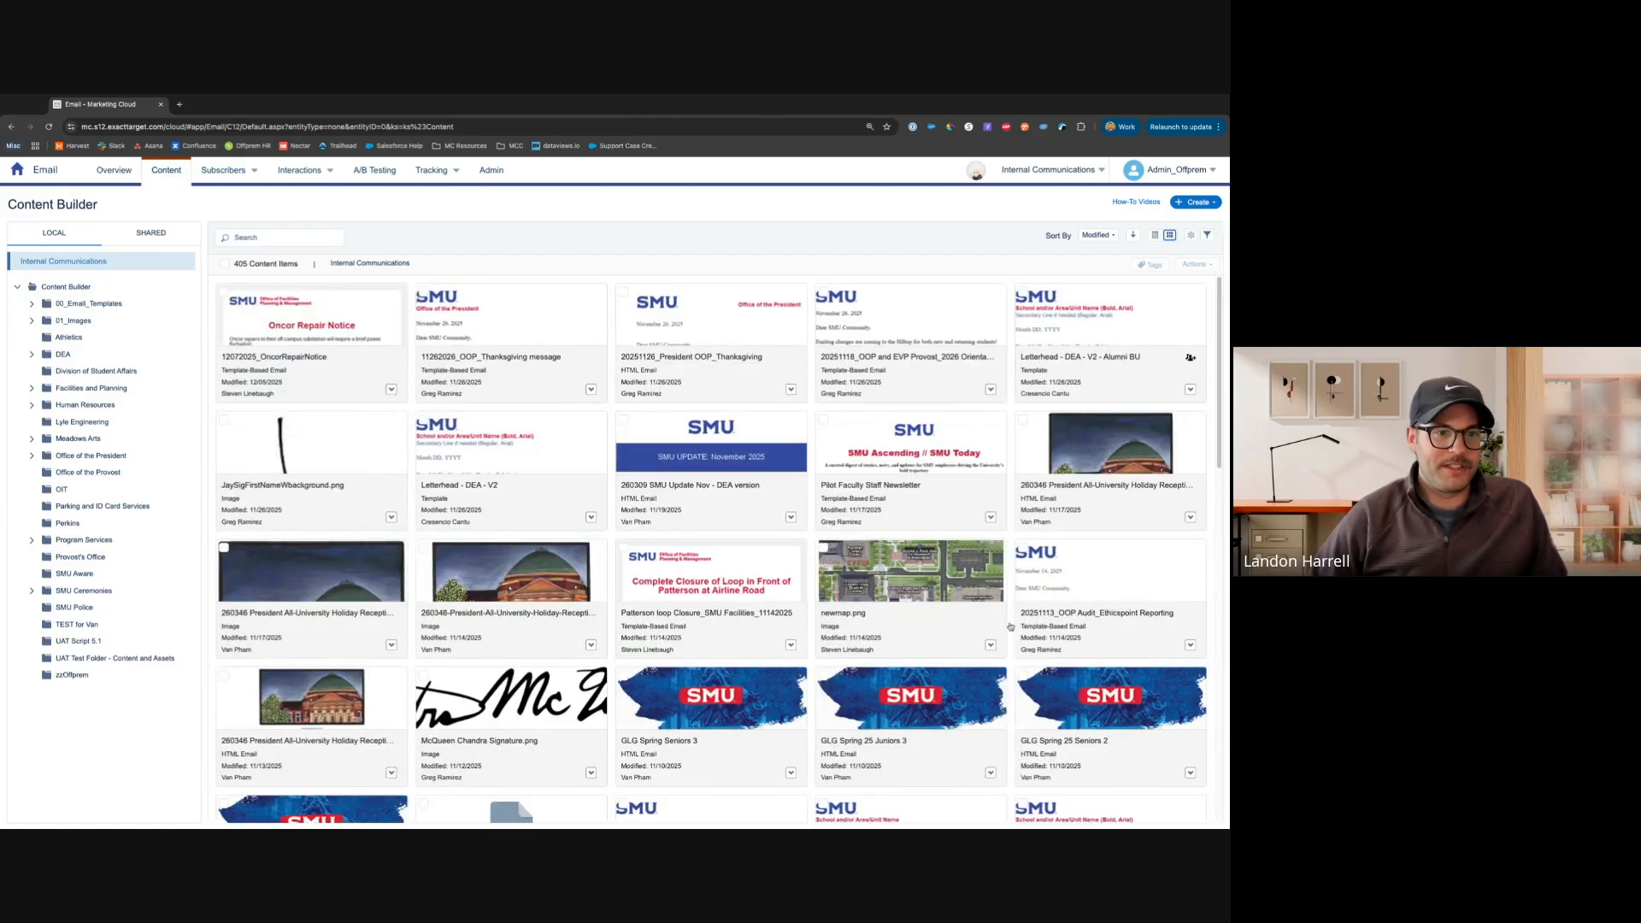
pyautogui.click(1156, 236)
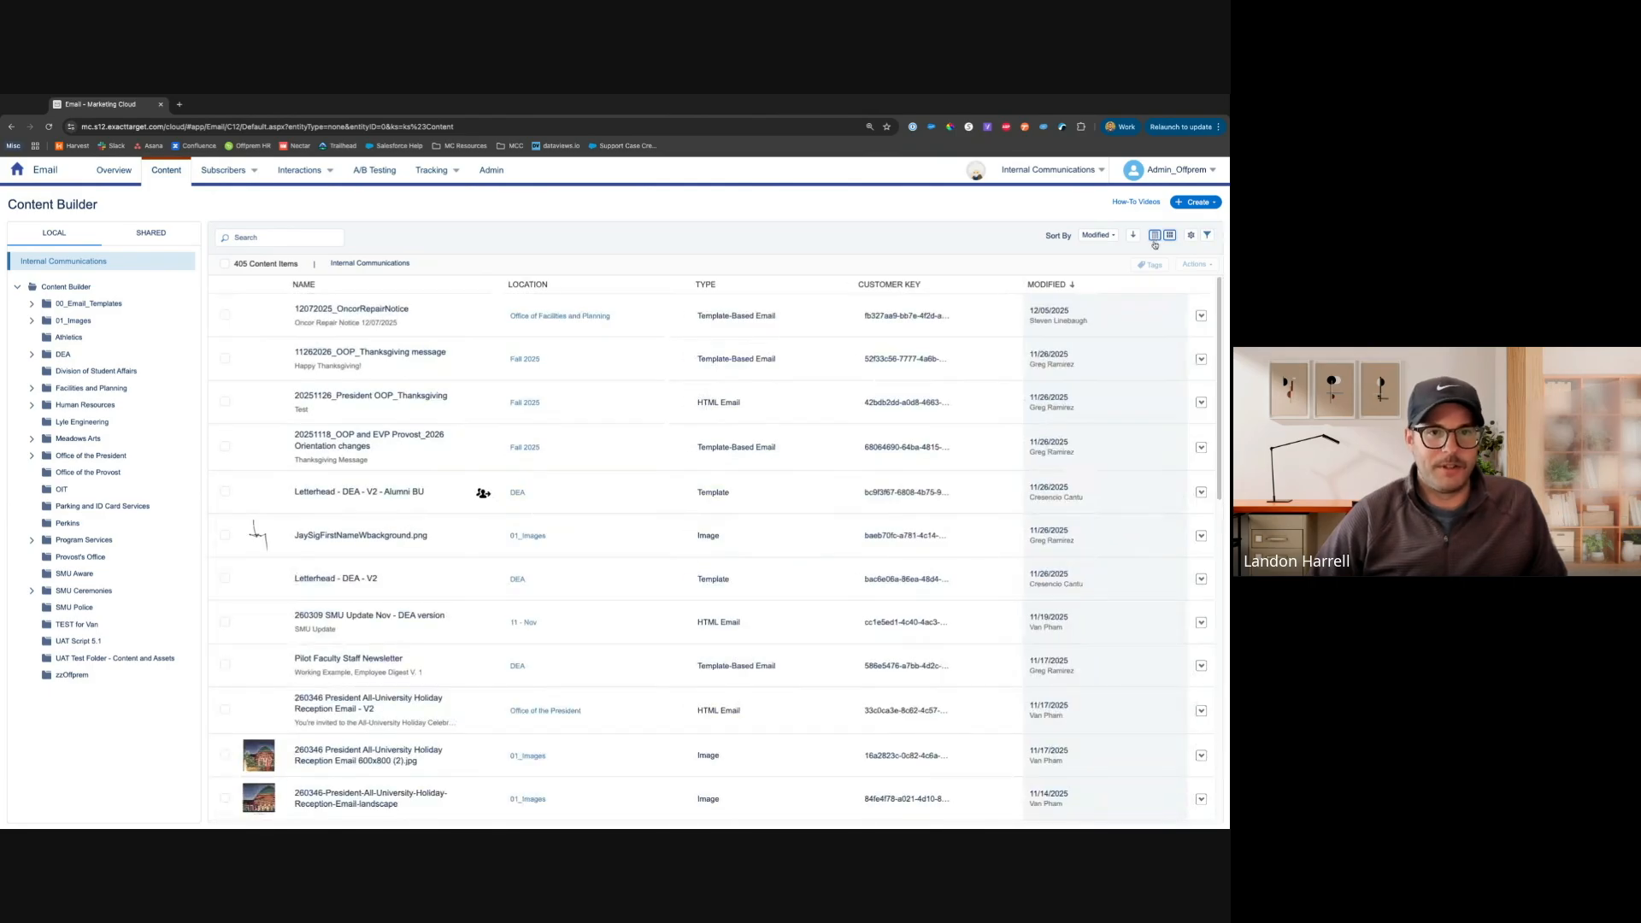
pyautogui.click(1191, 236)
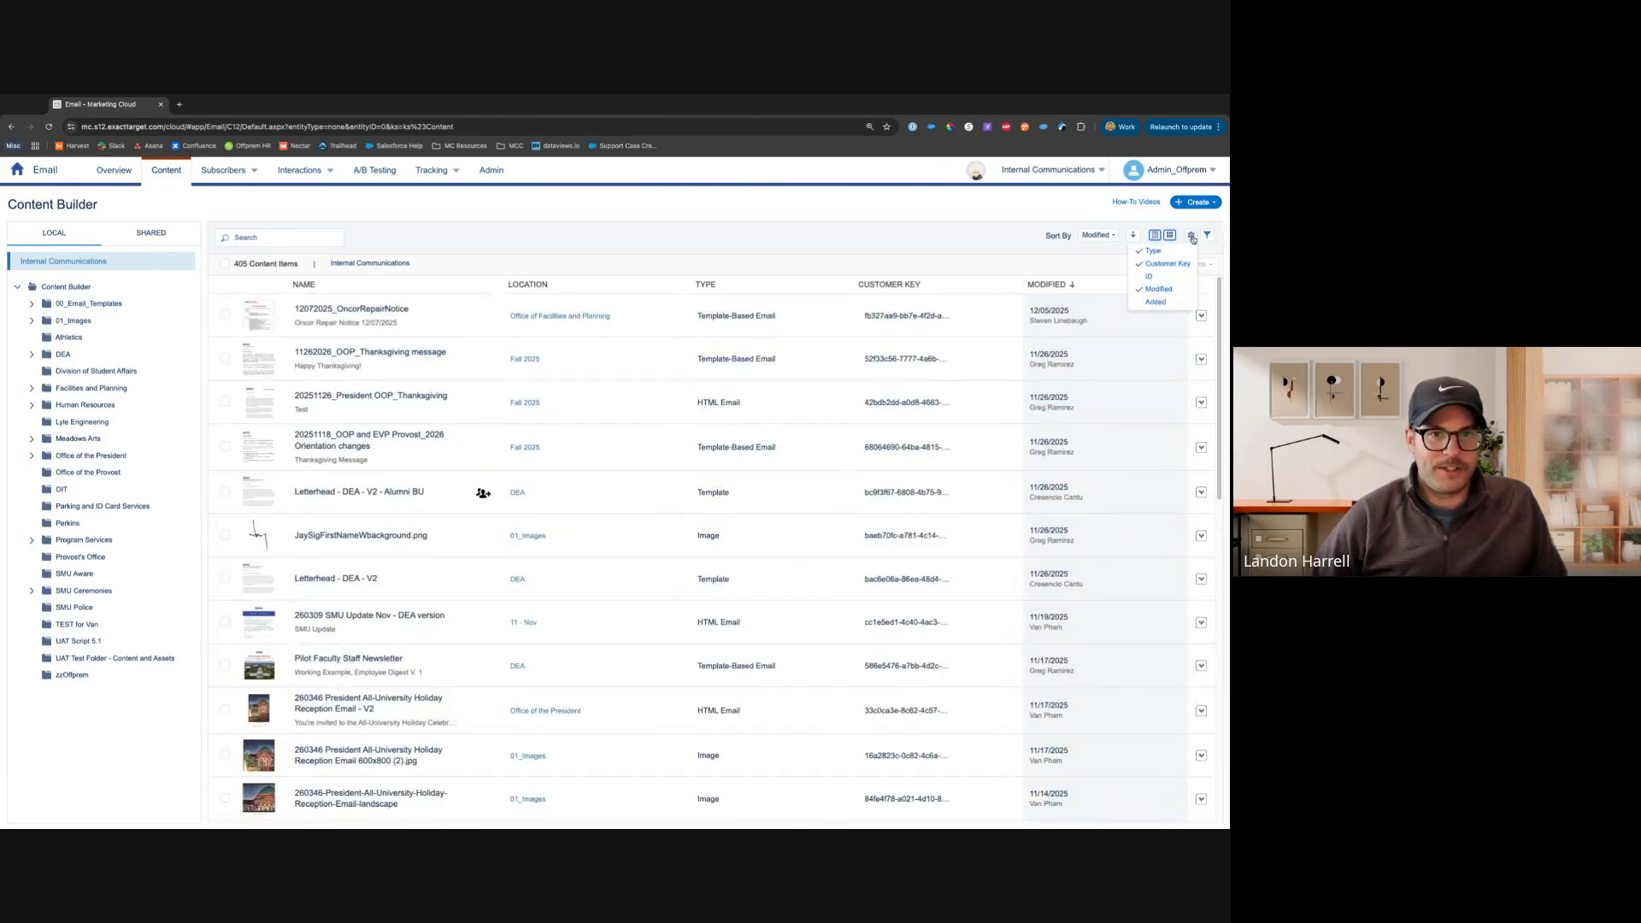
pyautogui.click(1171, 276)
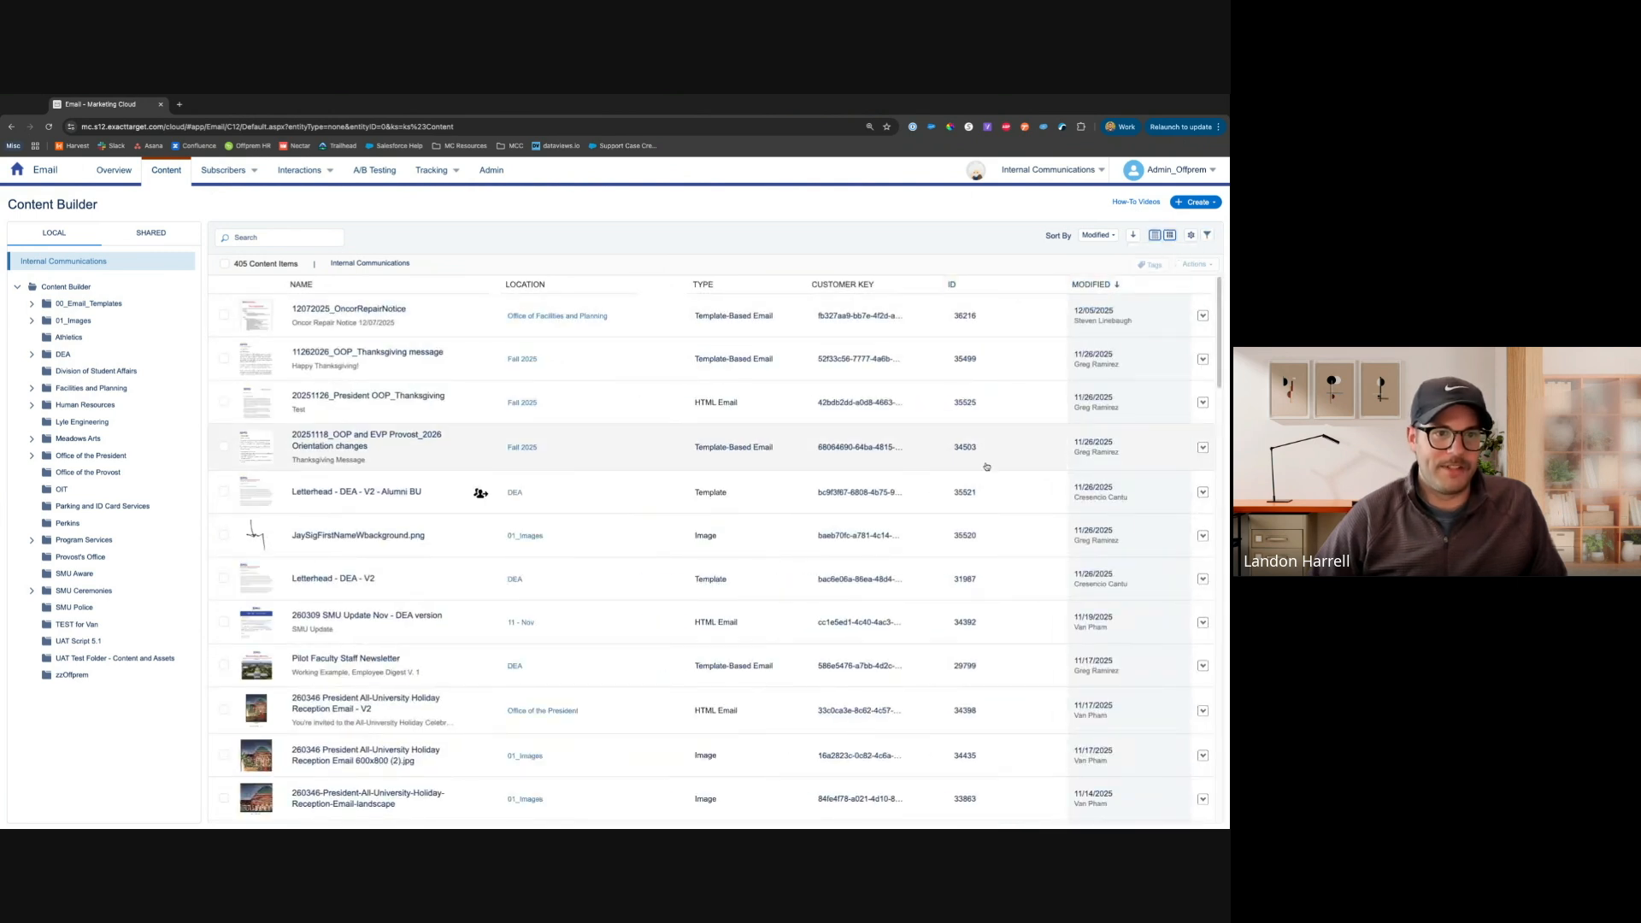
pyautogui.click(1189, 238)
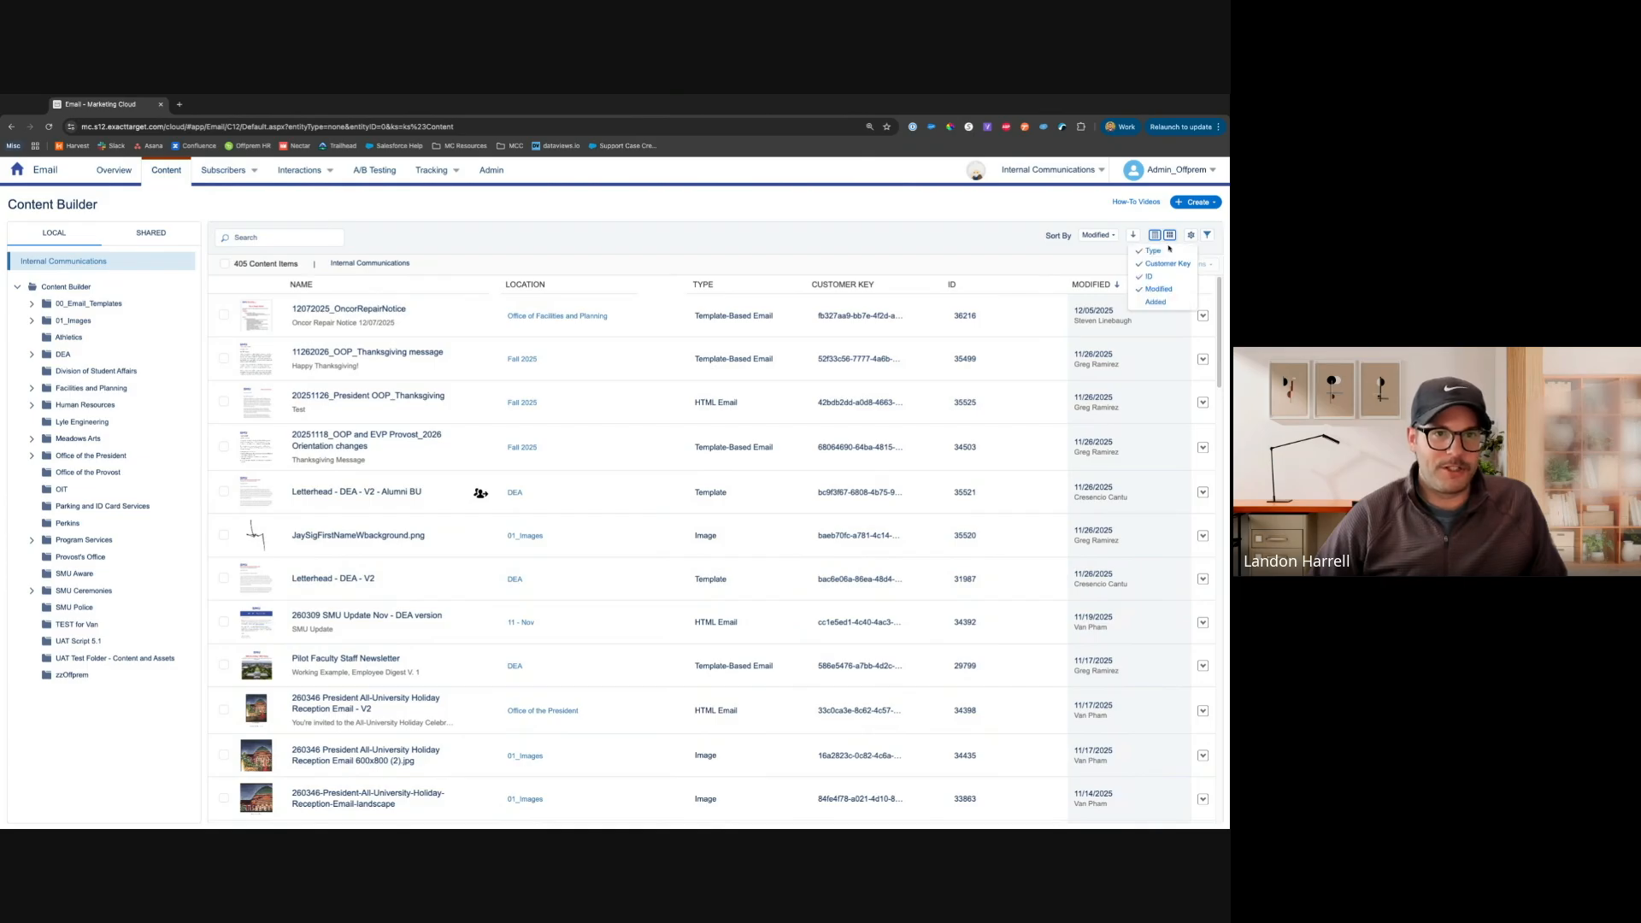
pyautogui.click(1099, 253)
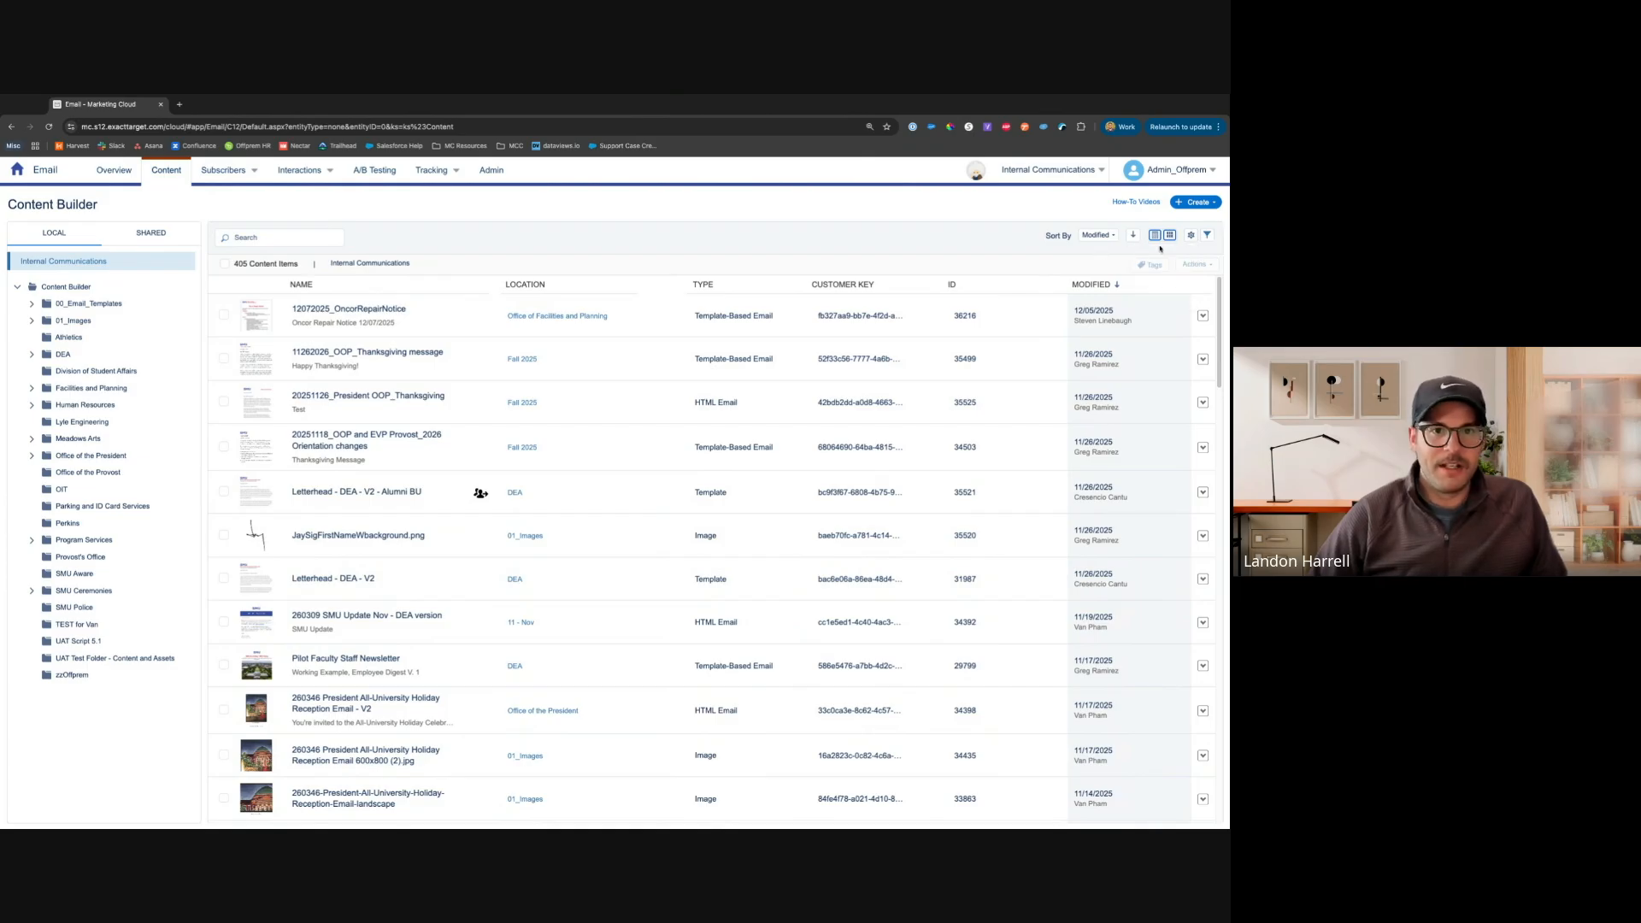
# Filter the content list to show only Template-Based Email items
pyautogui.click(1207, 236)
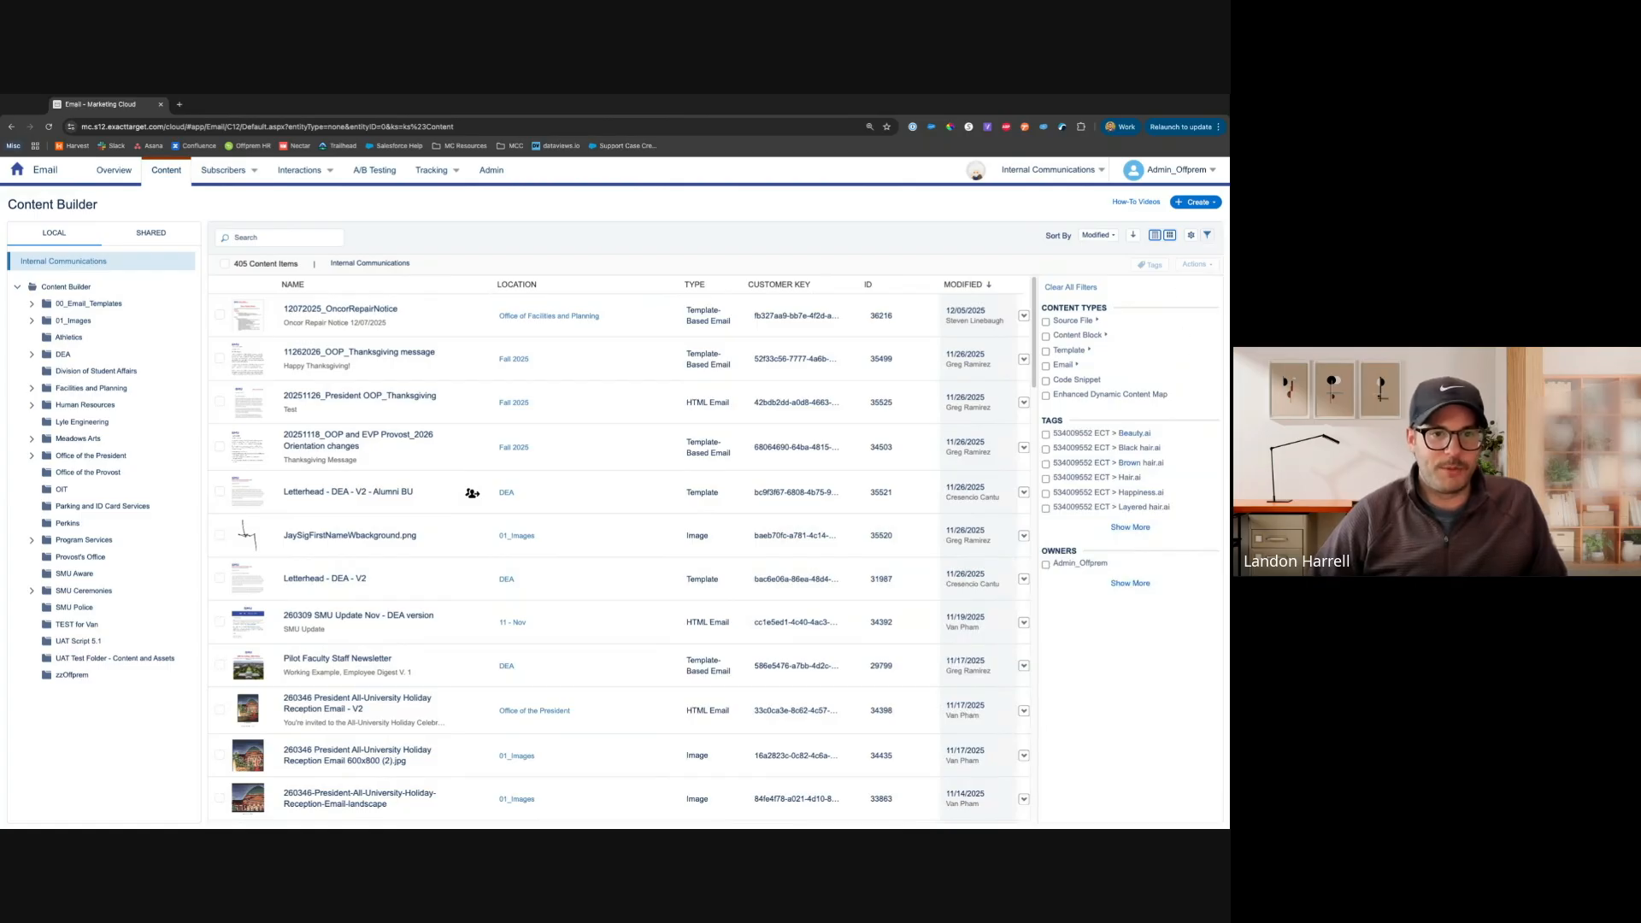
pyautogui.click(1045, 367)
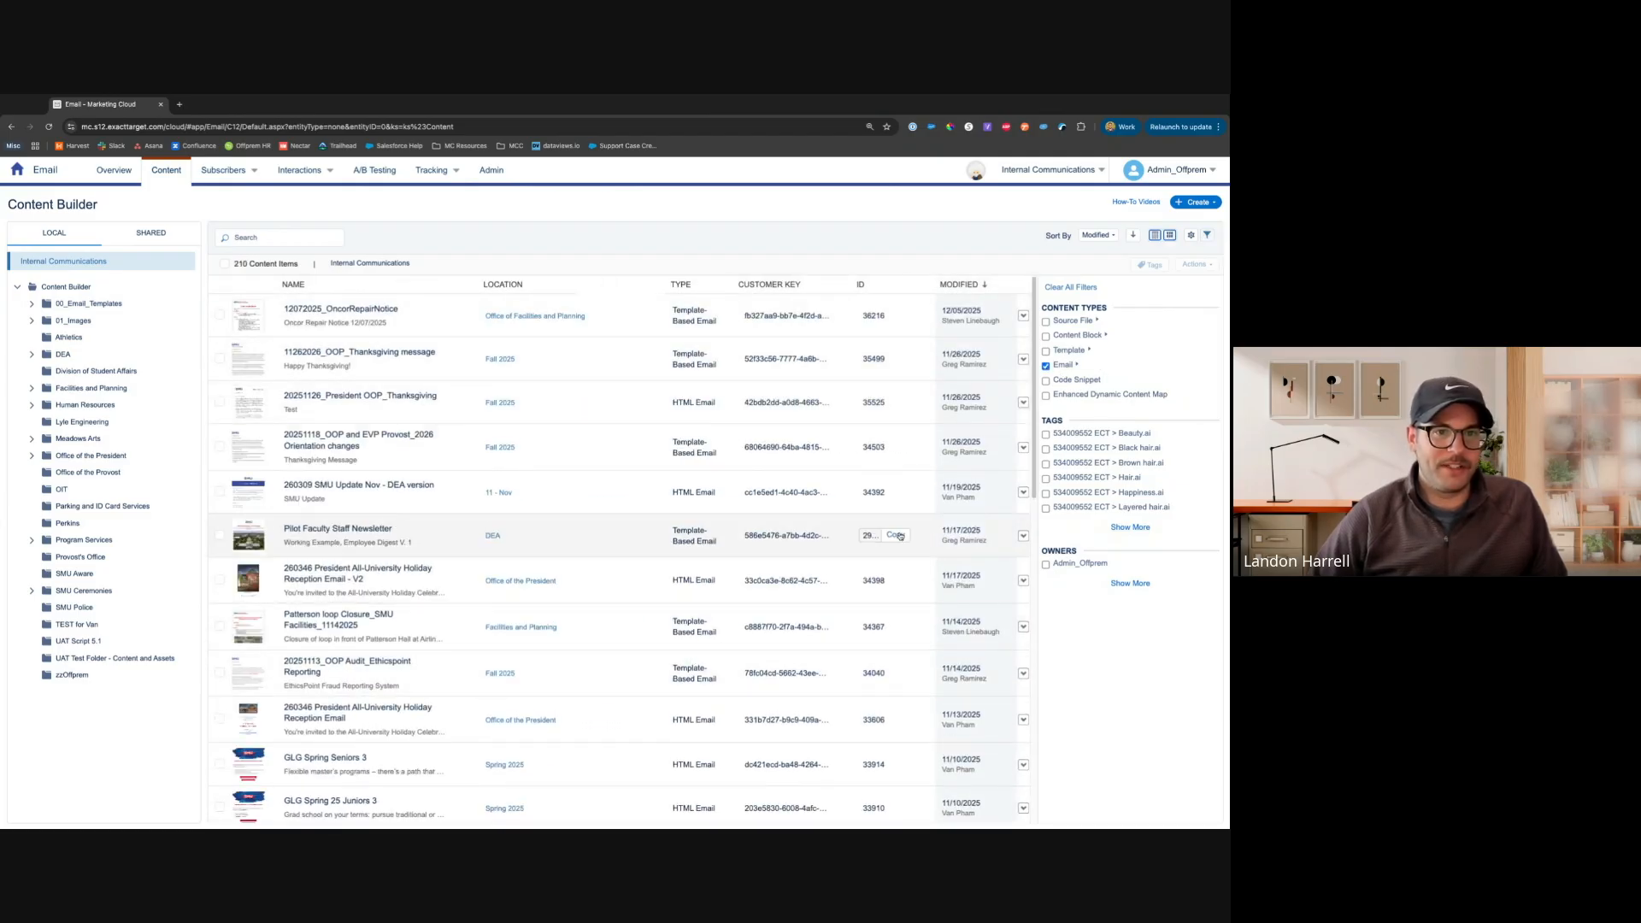
pyautogui.click(1076, 365)
pyautogui.click(1053, 407)
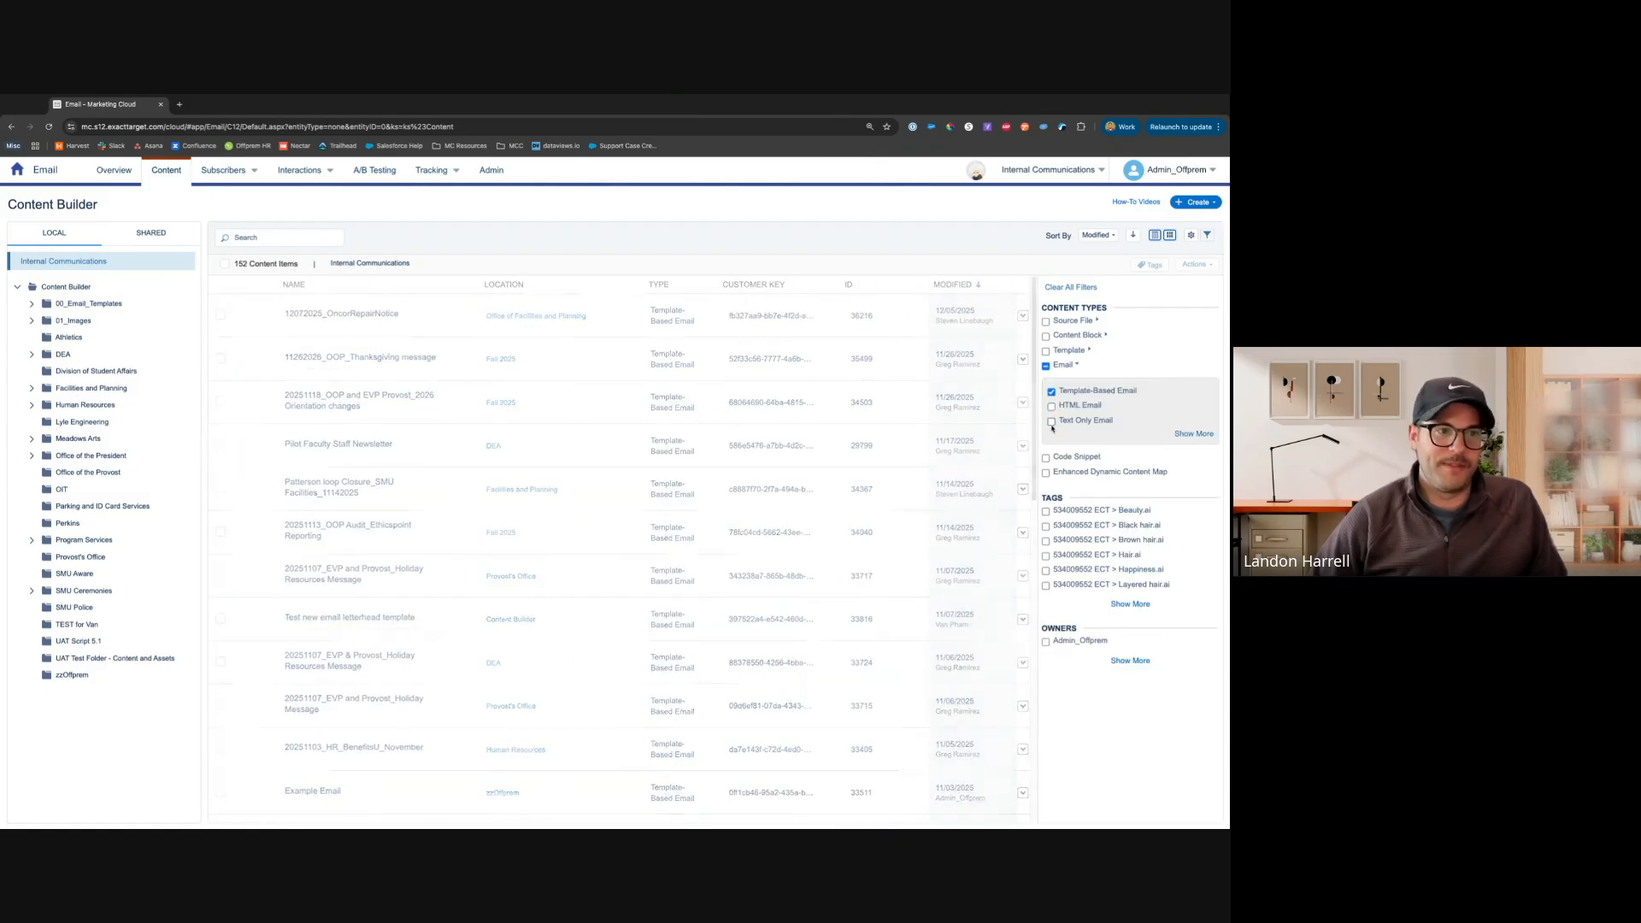
# Narrow the content filter further to items owned by Admin_Offprem and expand the owner list
pyautogui.scroll(-1, 658, 512)
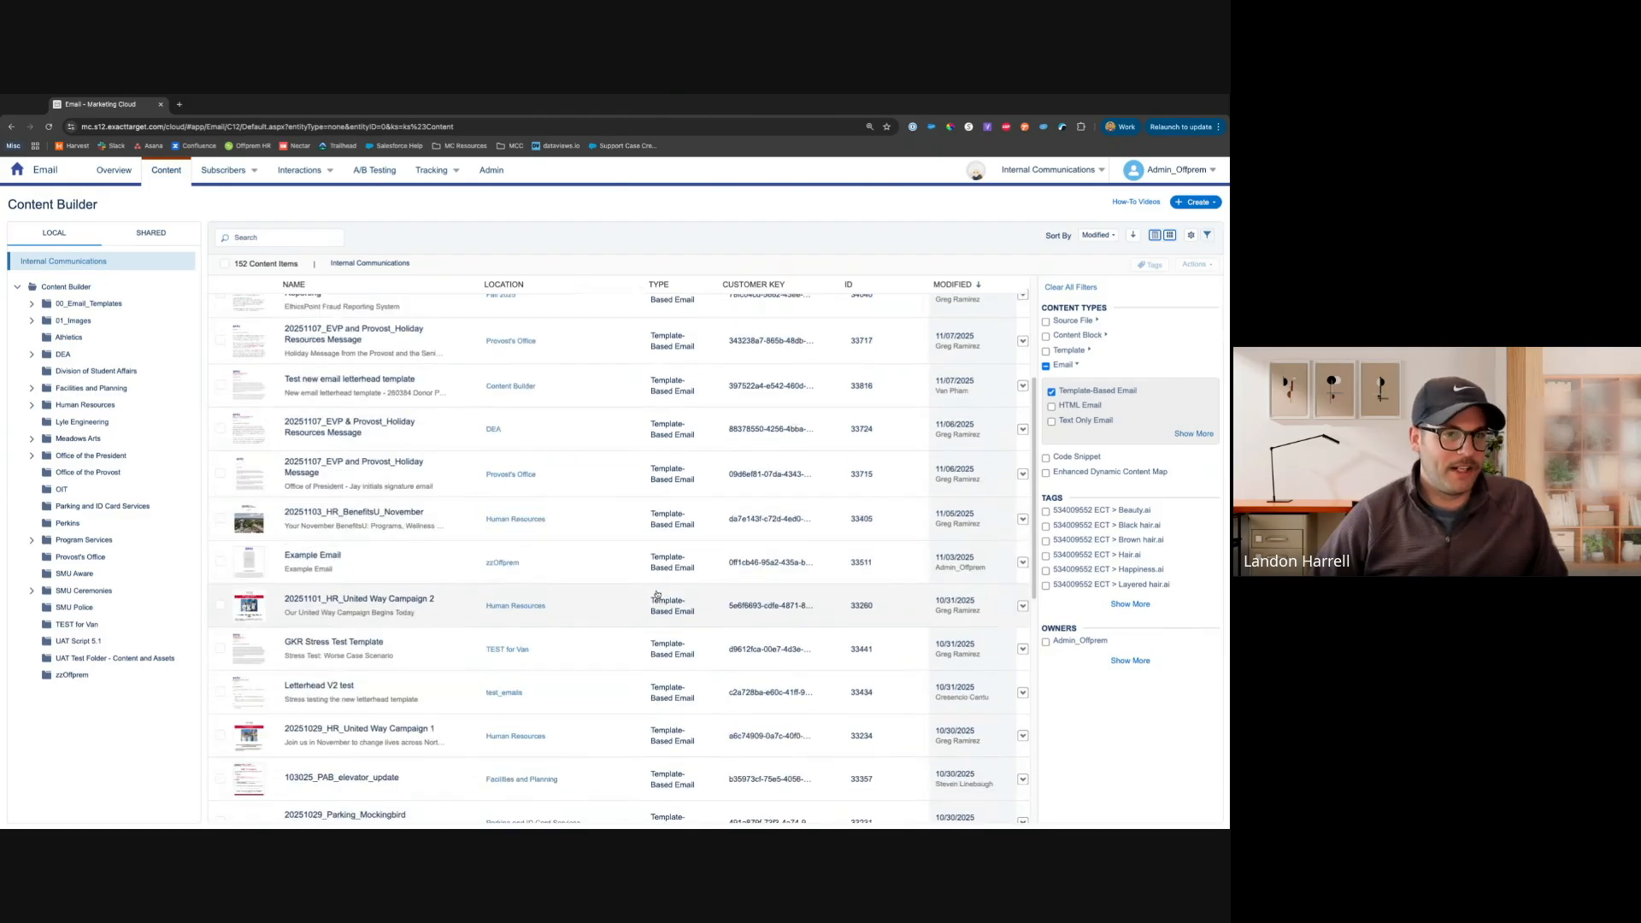
pyautogui.scroll(1, 663, 591)
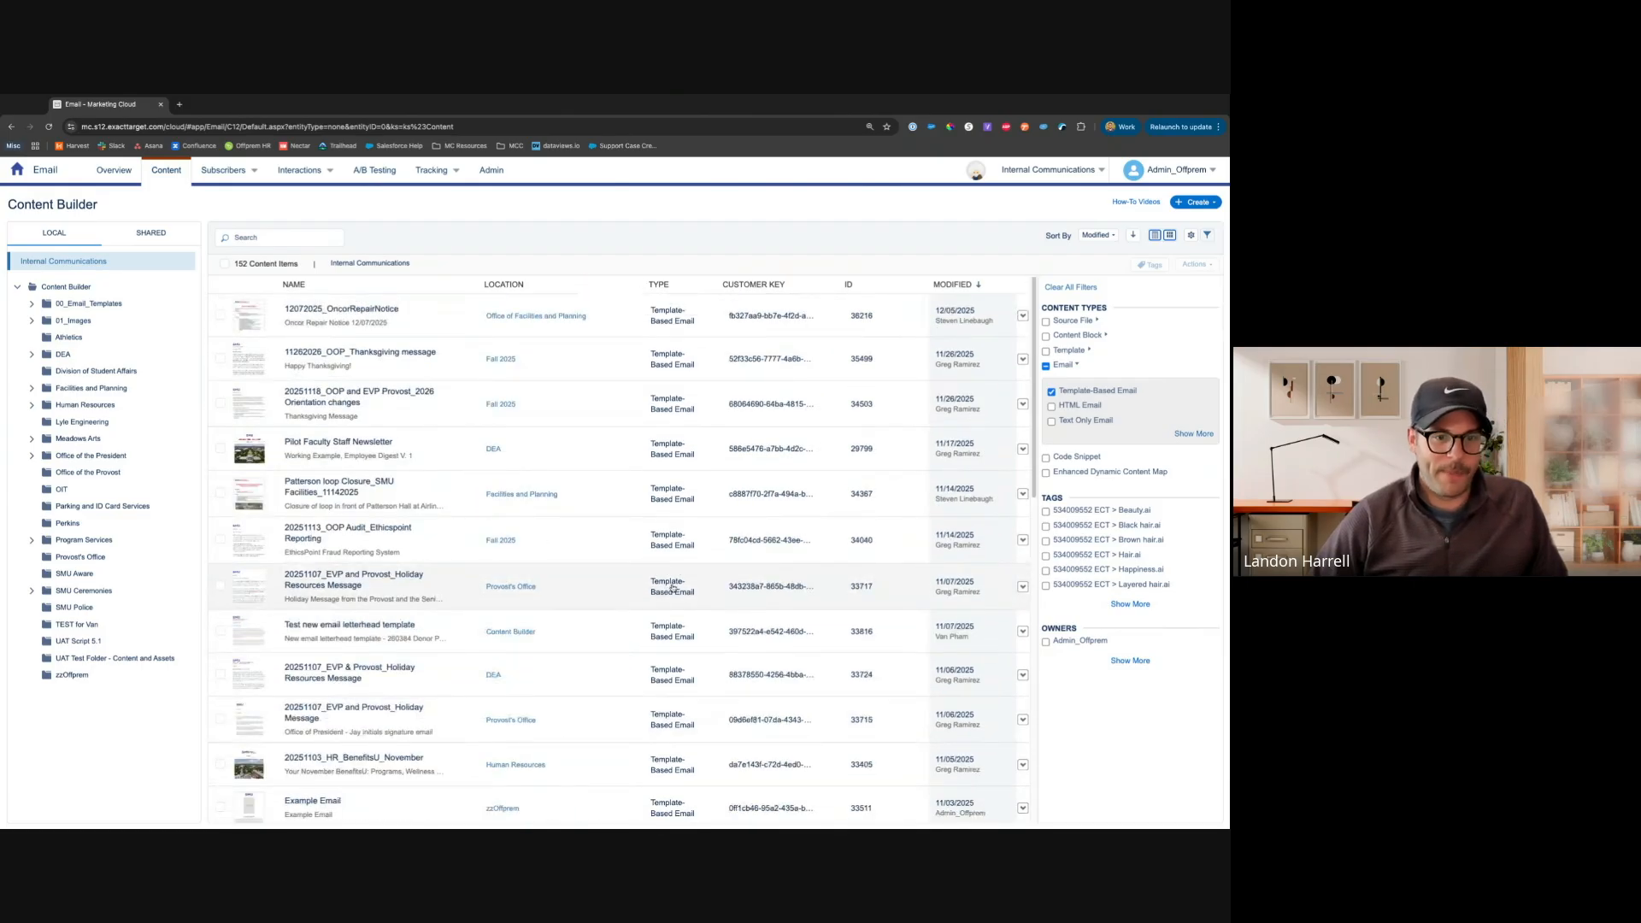
pyautogui.click(1045, 642)
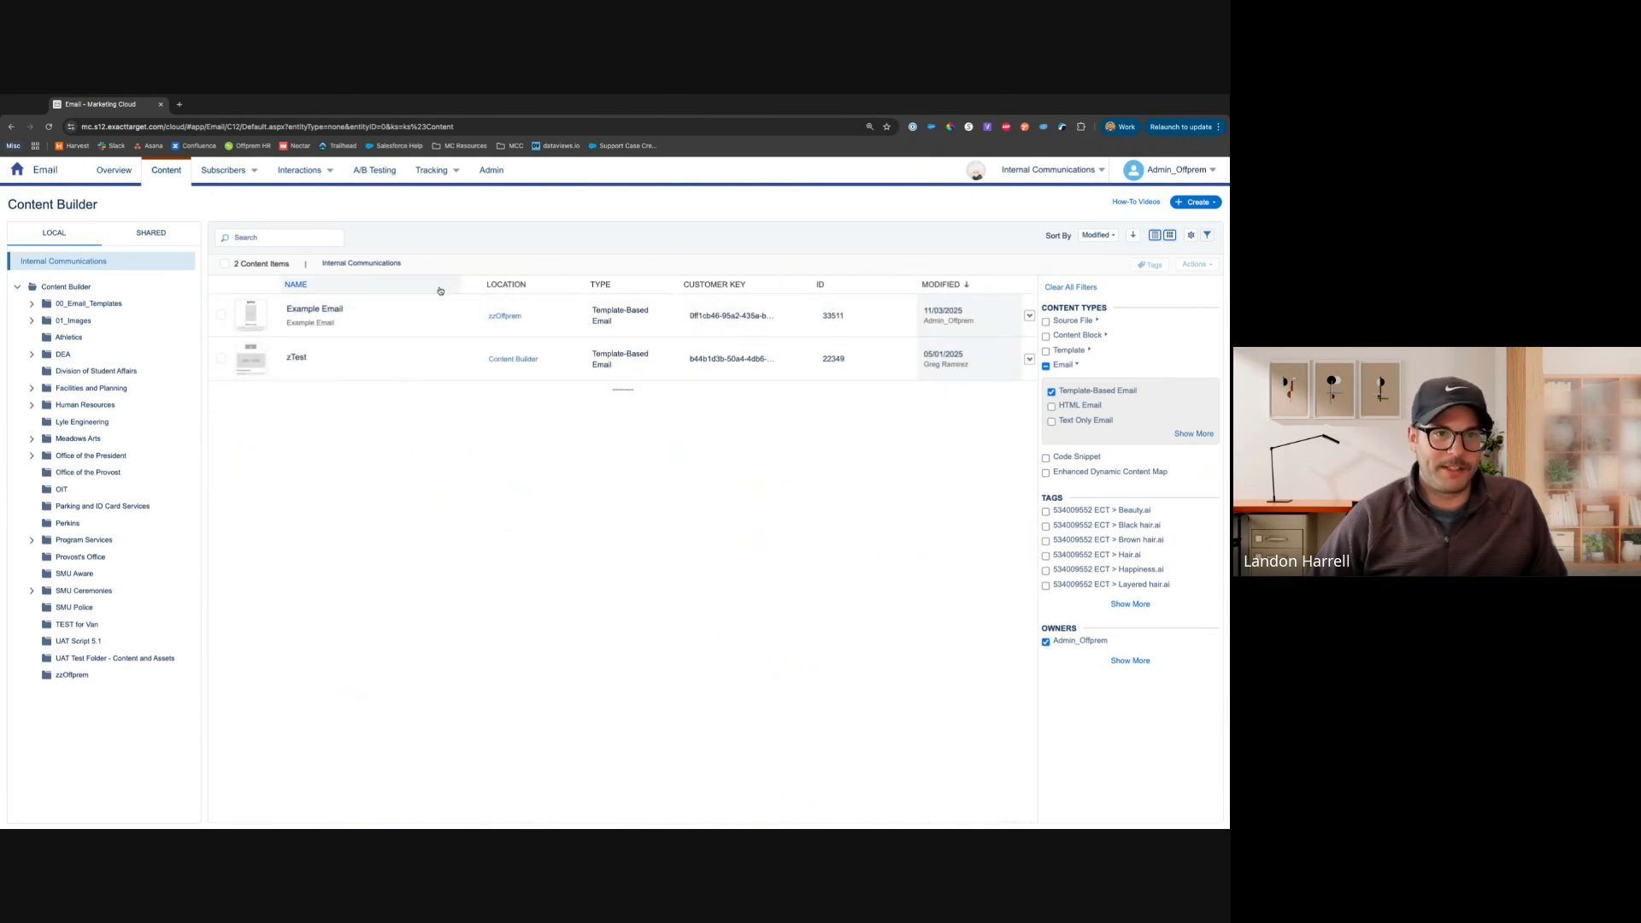
pyautogui.click(1128, 660)
pyautogui.click(1149, 685)
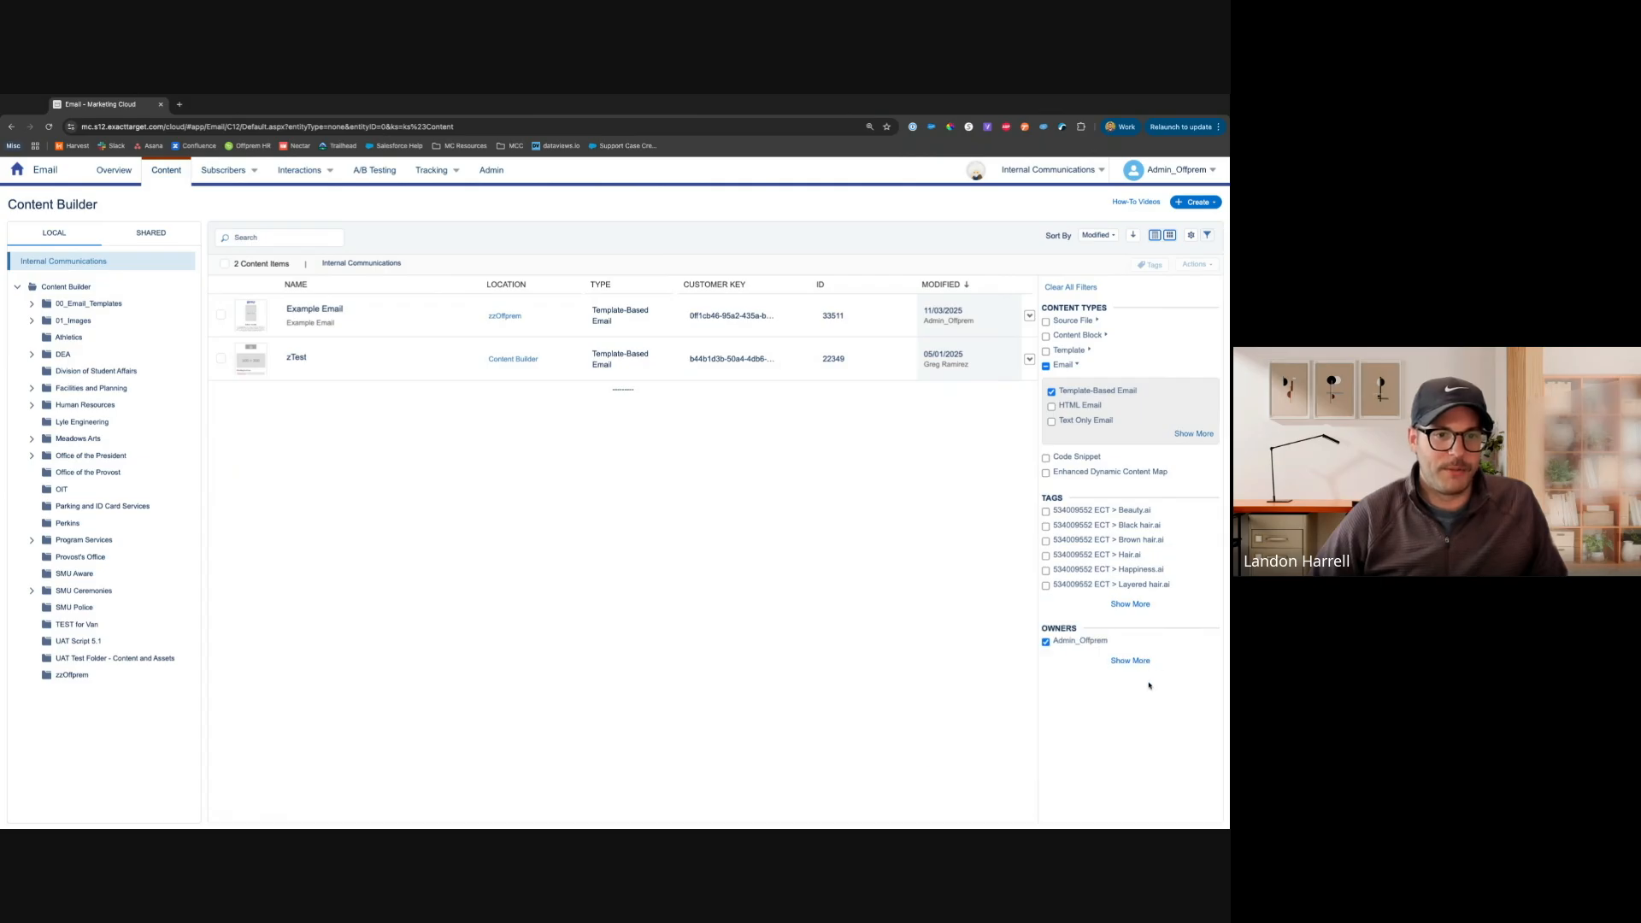
# Clear all content filters and close the filter panel
pyautogui.click(1208, 236)
pyautogui.click(1208, 237)
pyautogui.click(1046, 368)
pyautogui.click(1047, 367)
pyautogui.click(1070, 287)
pyautogui.click(1208, 236)
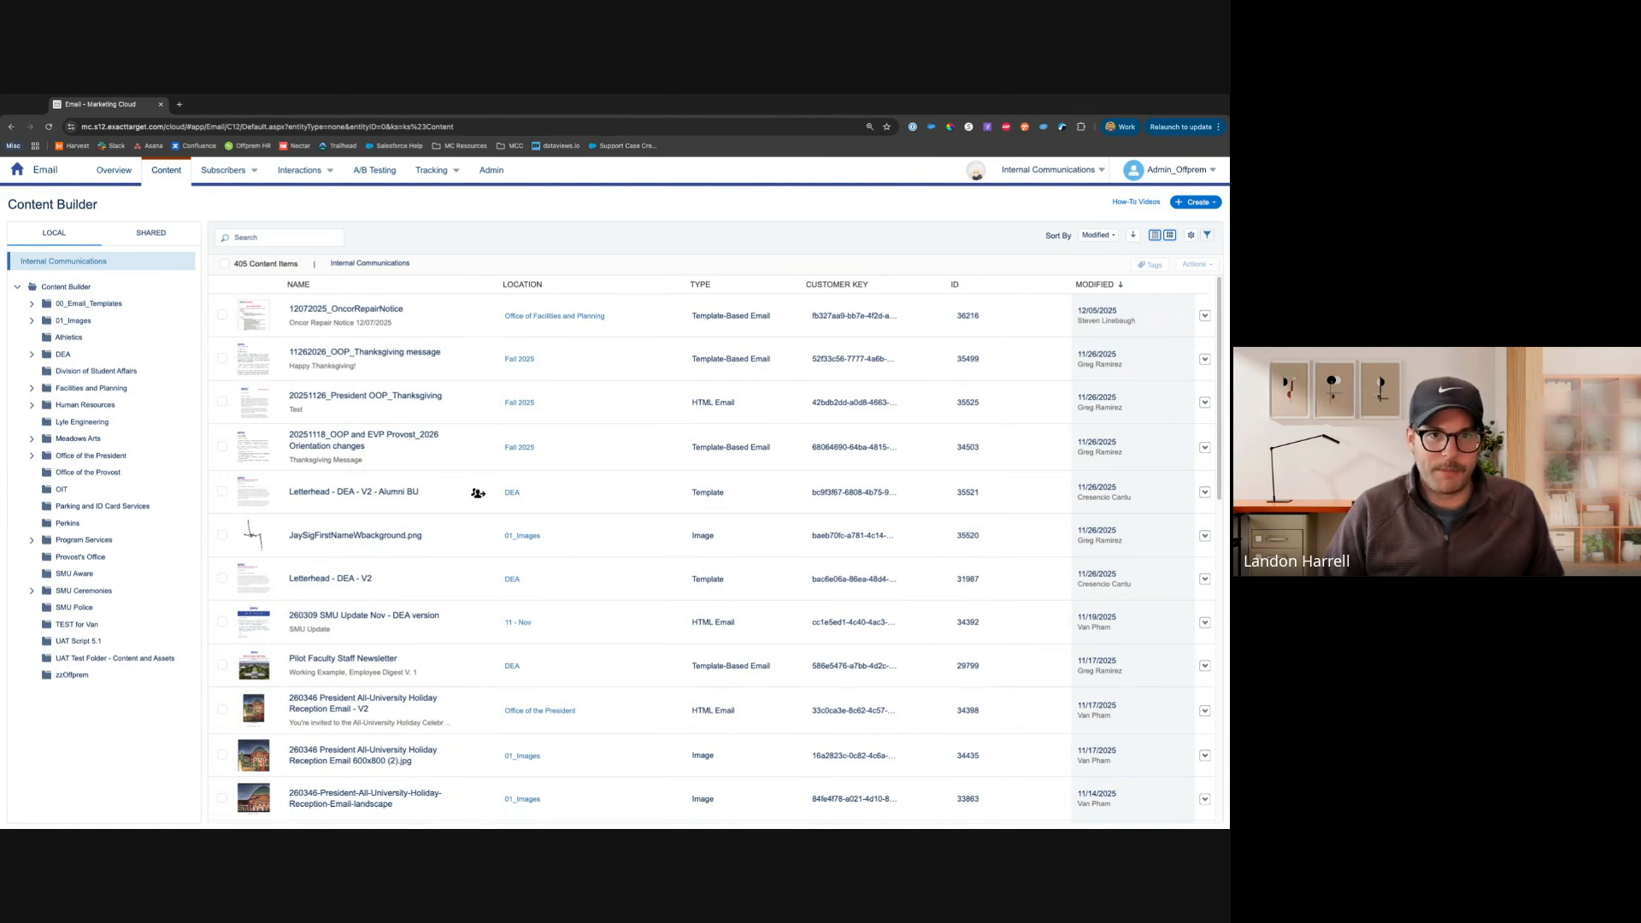
# Start creating a new Email Message from the Create menu
pyautogui.click(1197, 204)
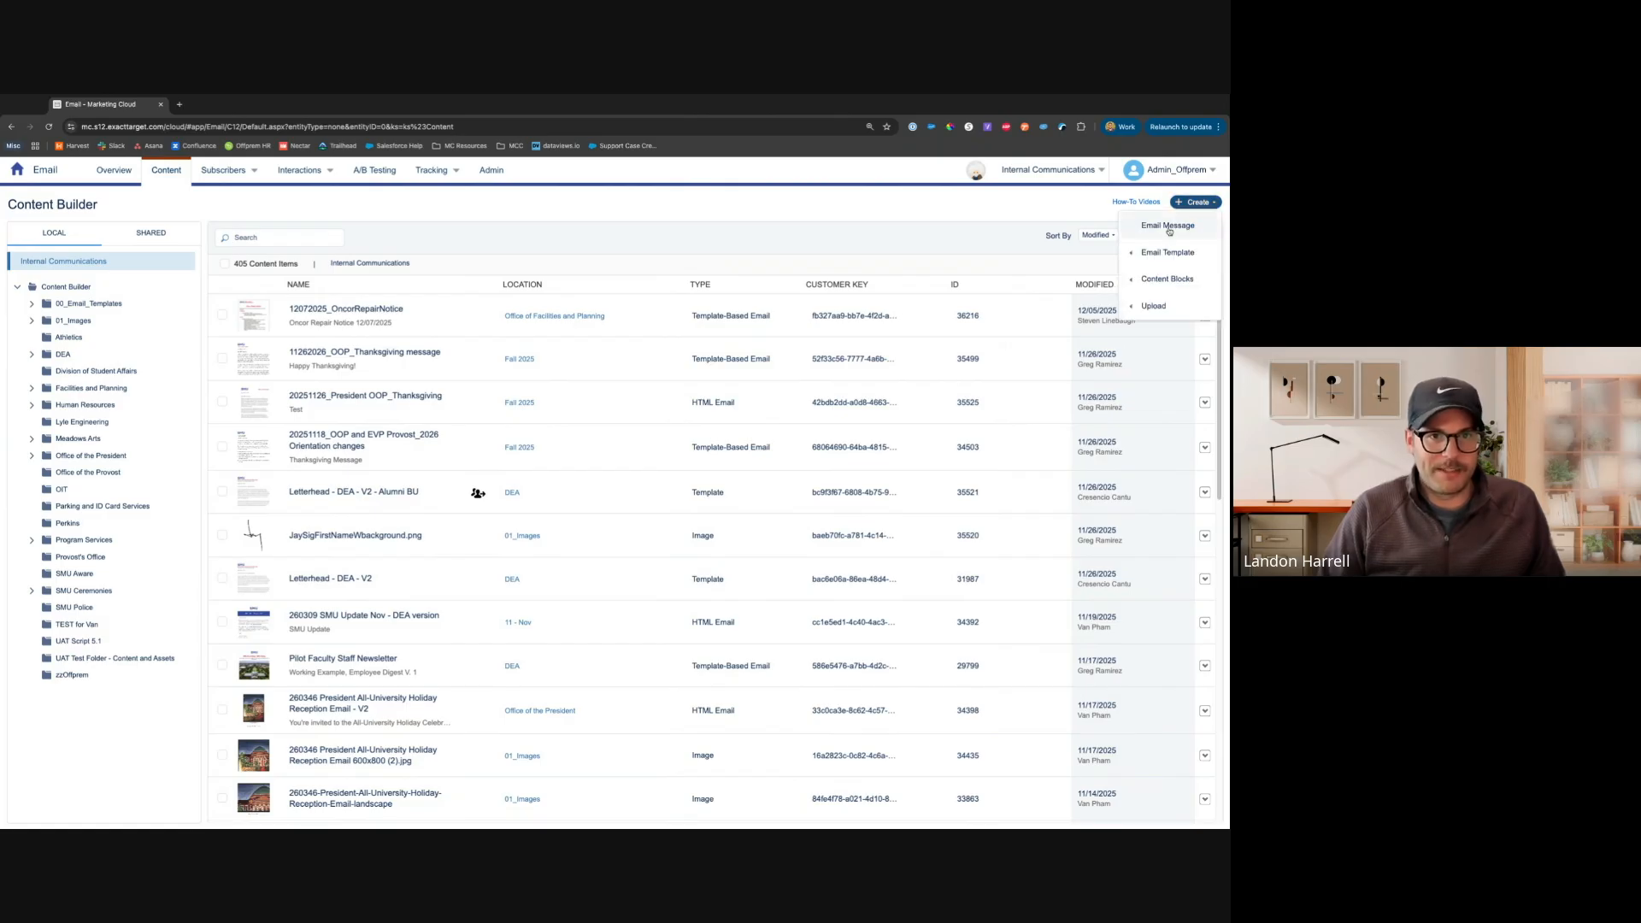
pyautogui.moveTo(1185, 250)
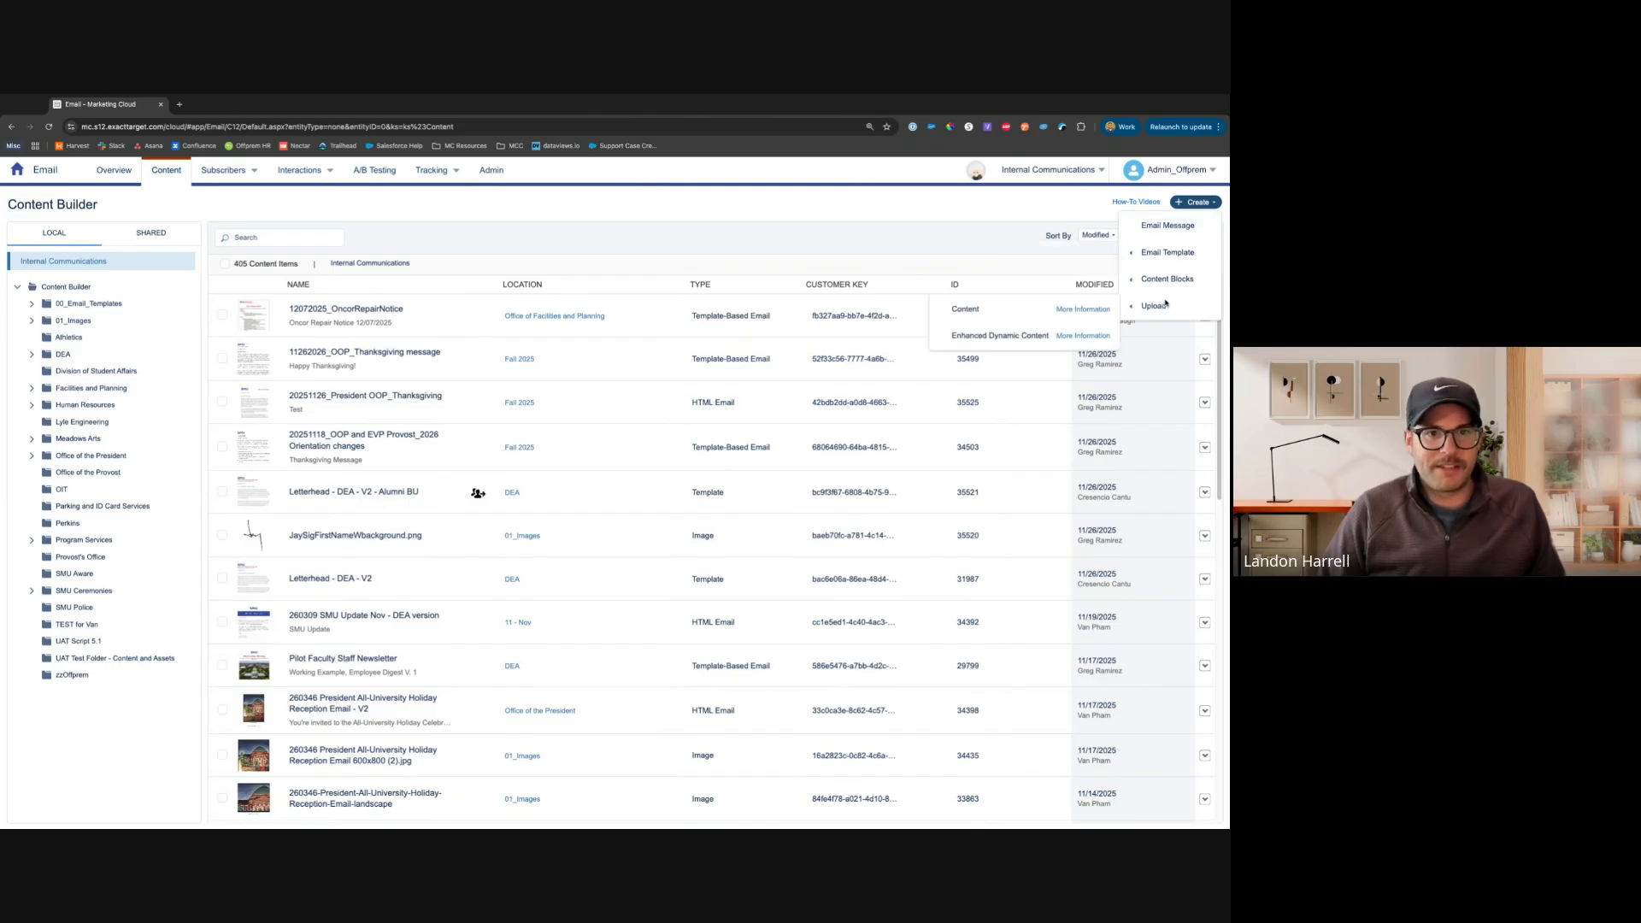
pyautogui.moveTo(1166, 307)
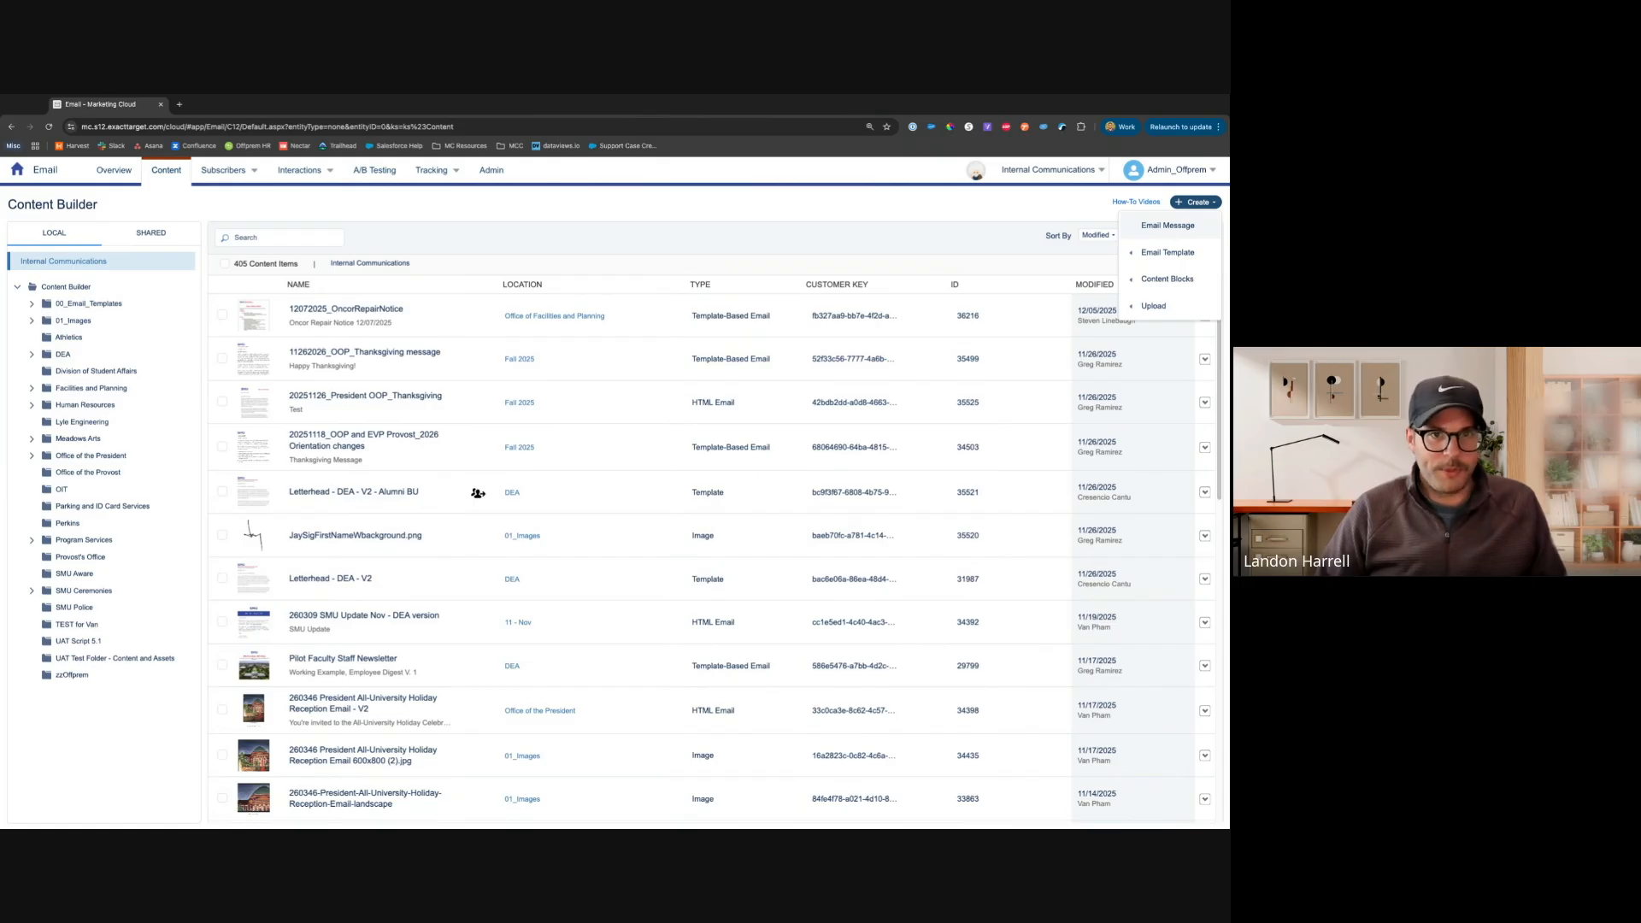
pyautogui.click(1167, 225)
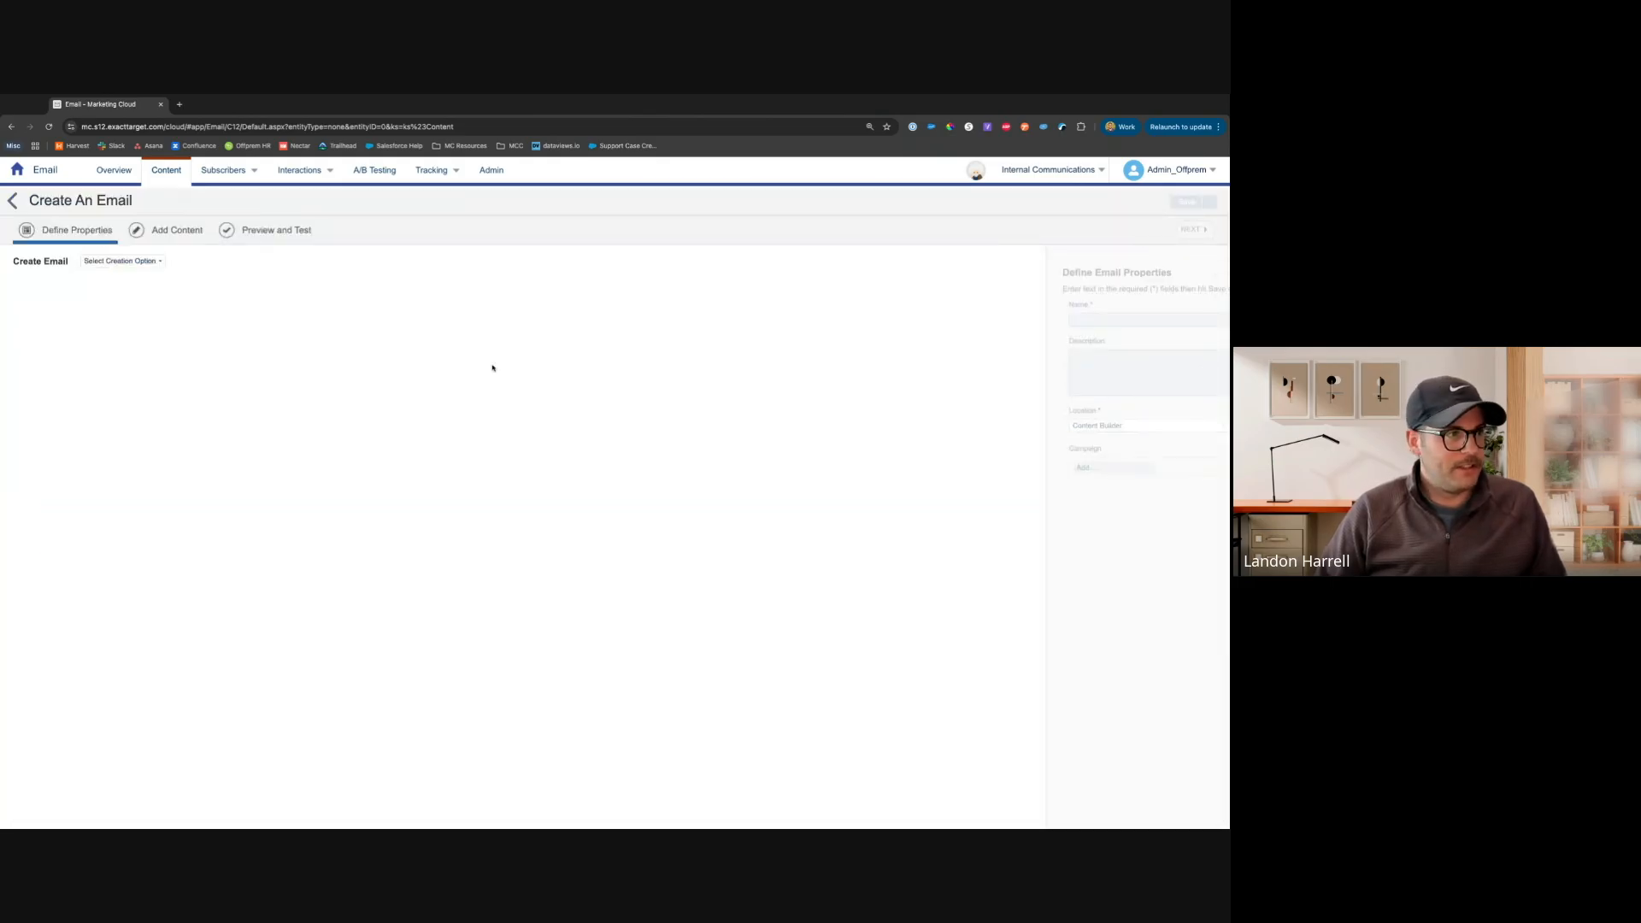
# Choose the Template creation option and select the saved Simple - Brand template
pyautogui.click(117, 261)
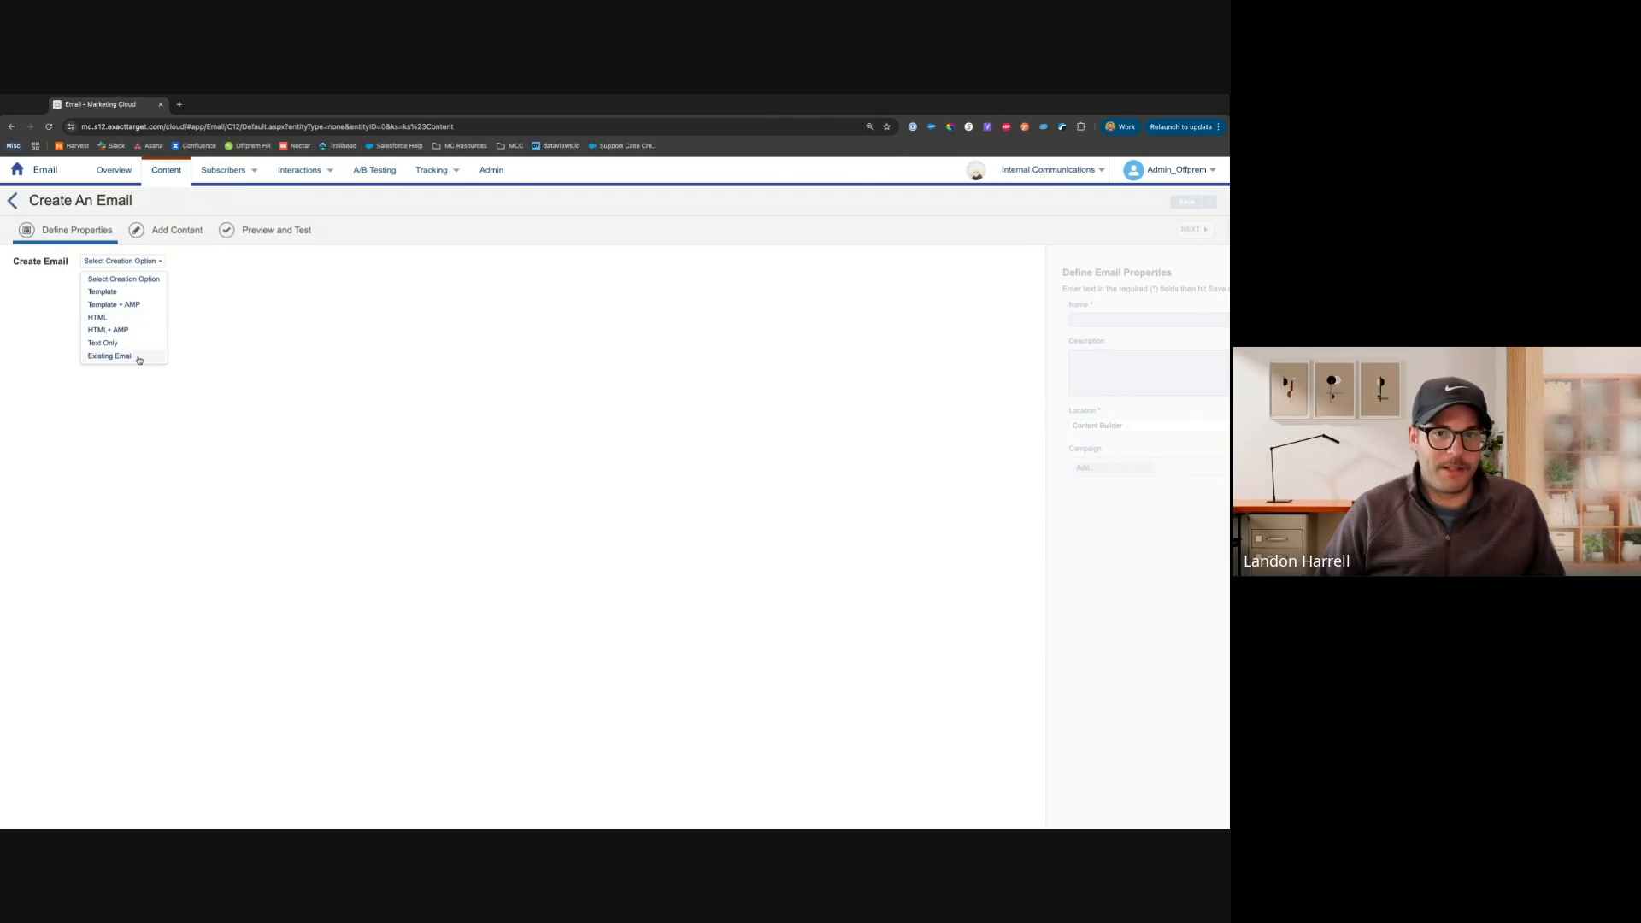
pyautogui.click(120, 295)
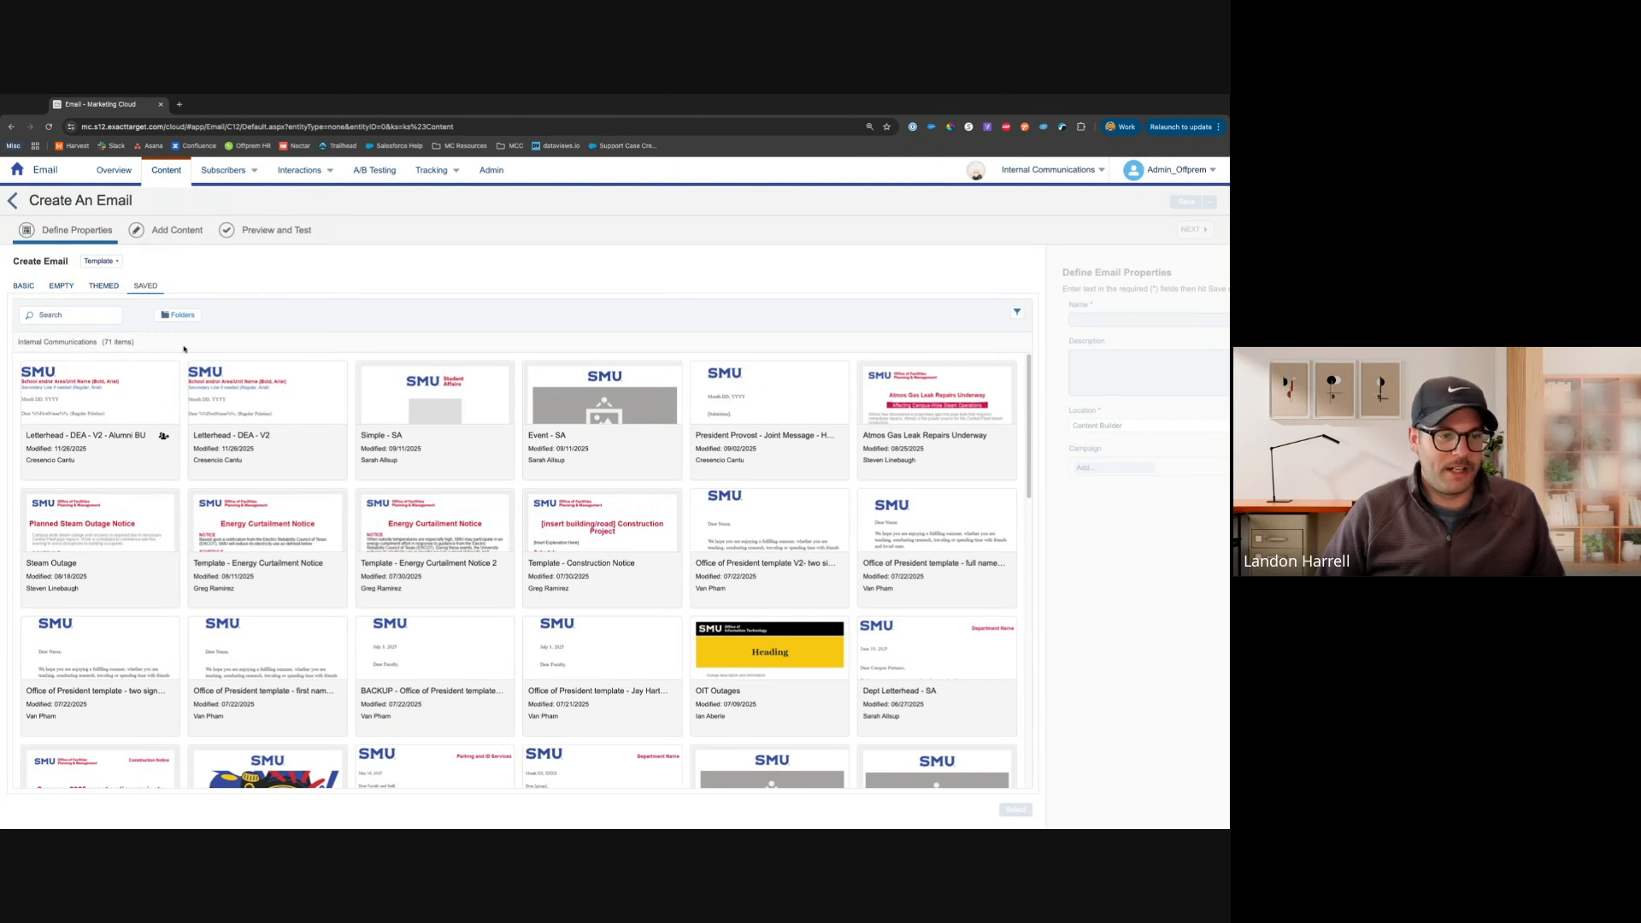
pyautogui.scroll(-5, 522, 529)
pyautogui.scroll(-12, 522, 528)
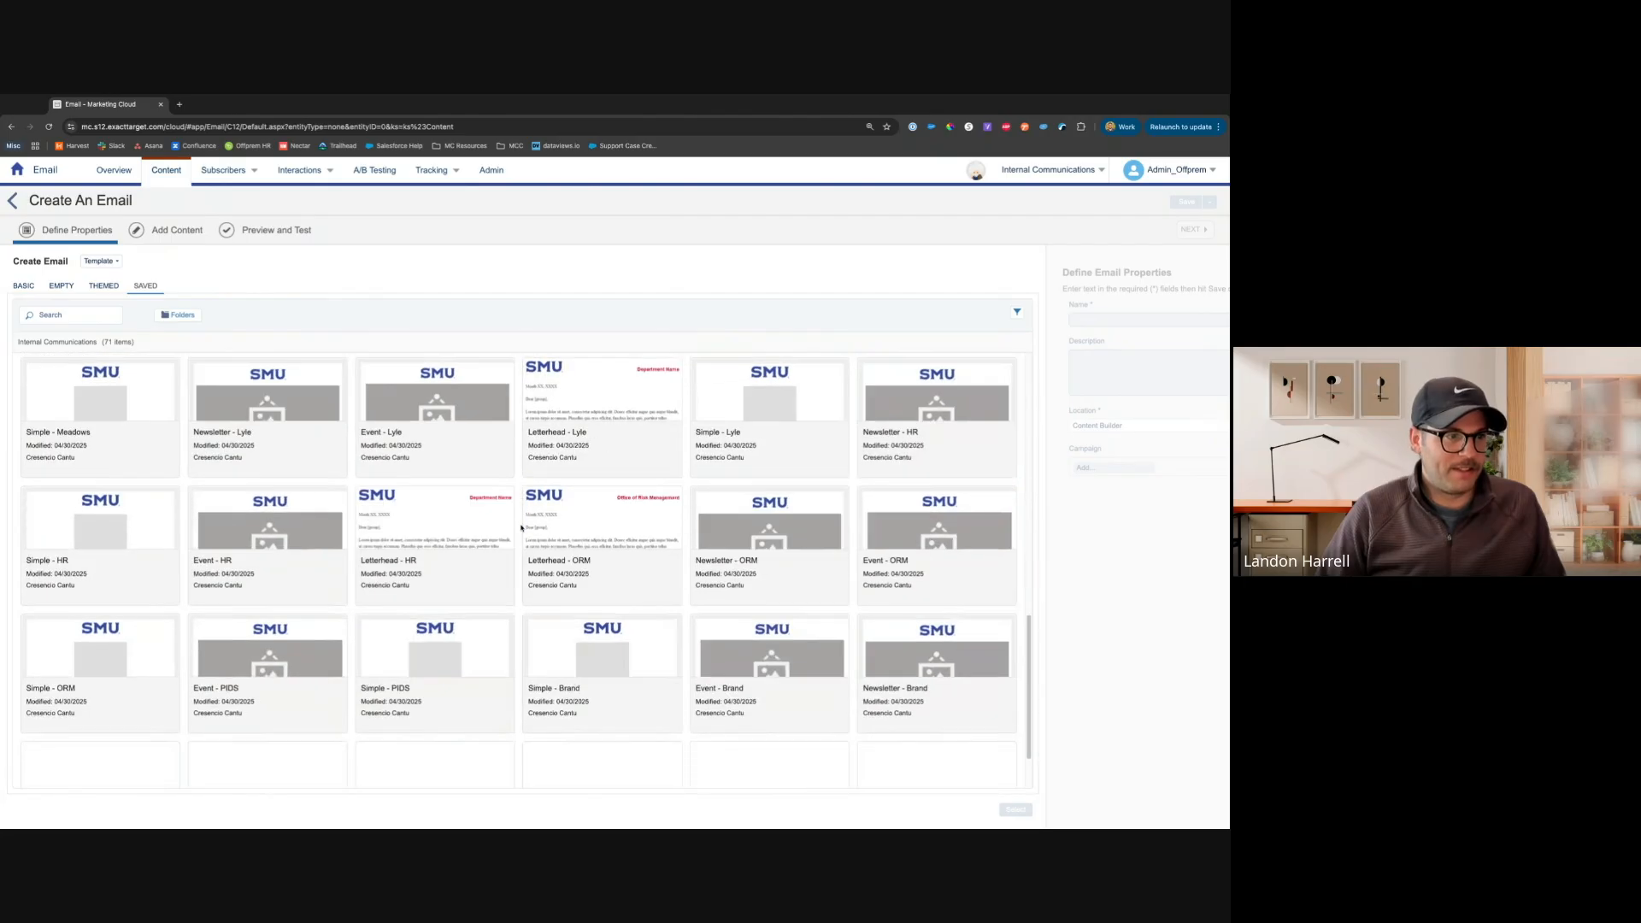
pyautogui.scroll(-5, 522, 528)
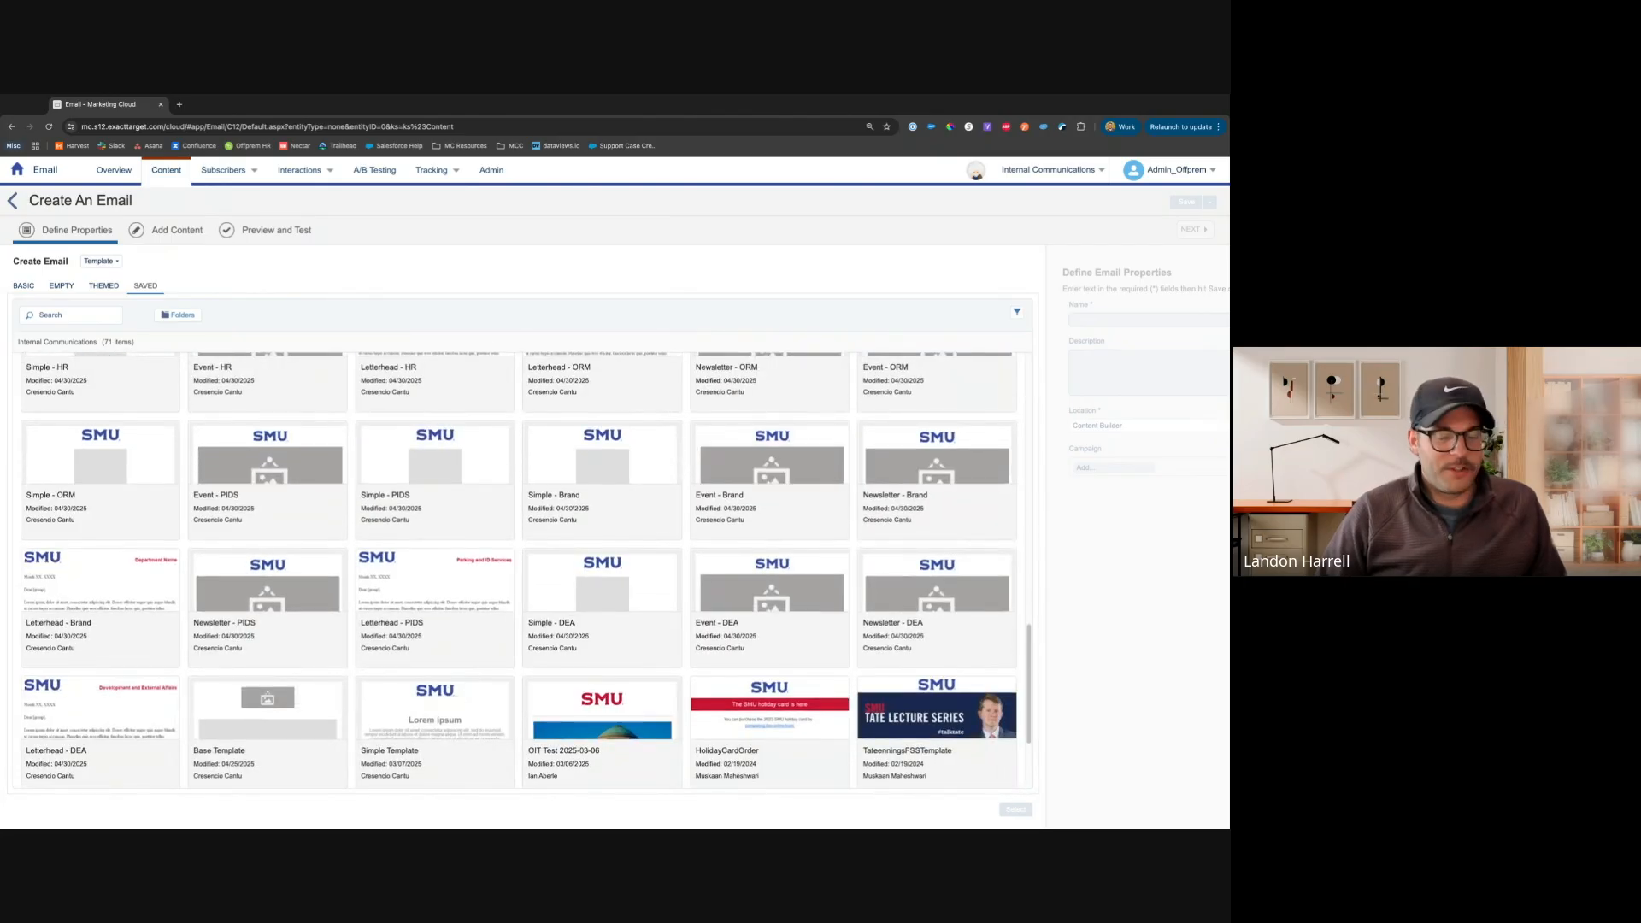
pyautogui.click(620, 474)
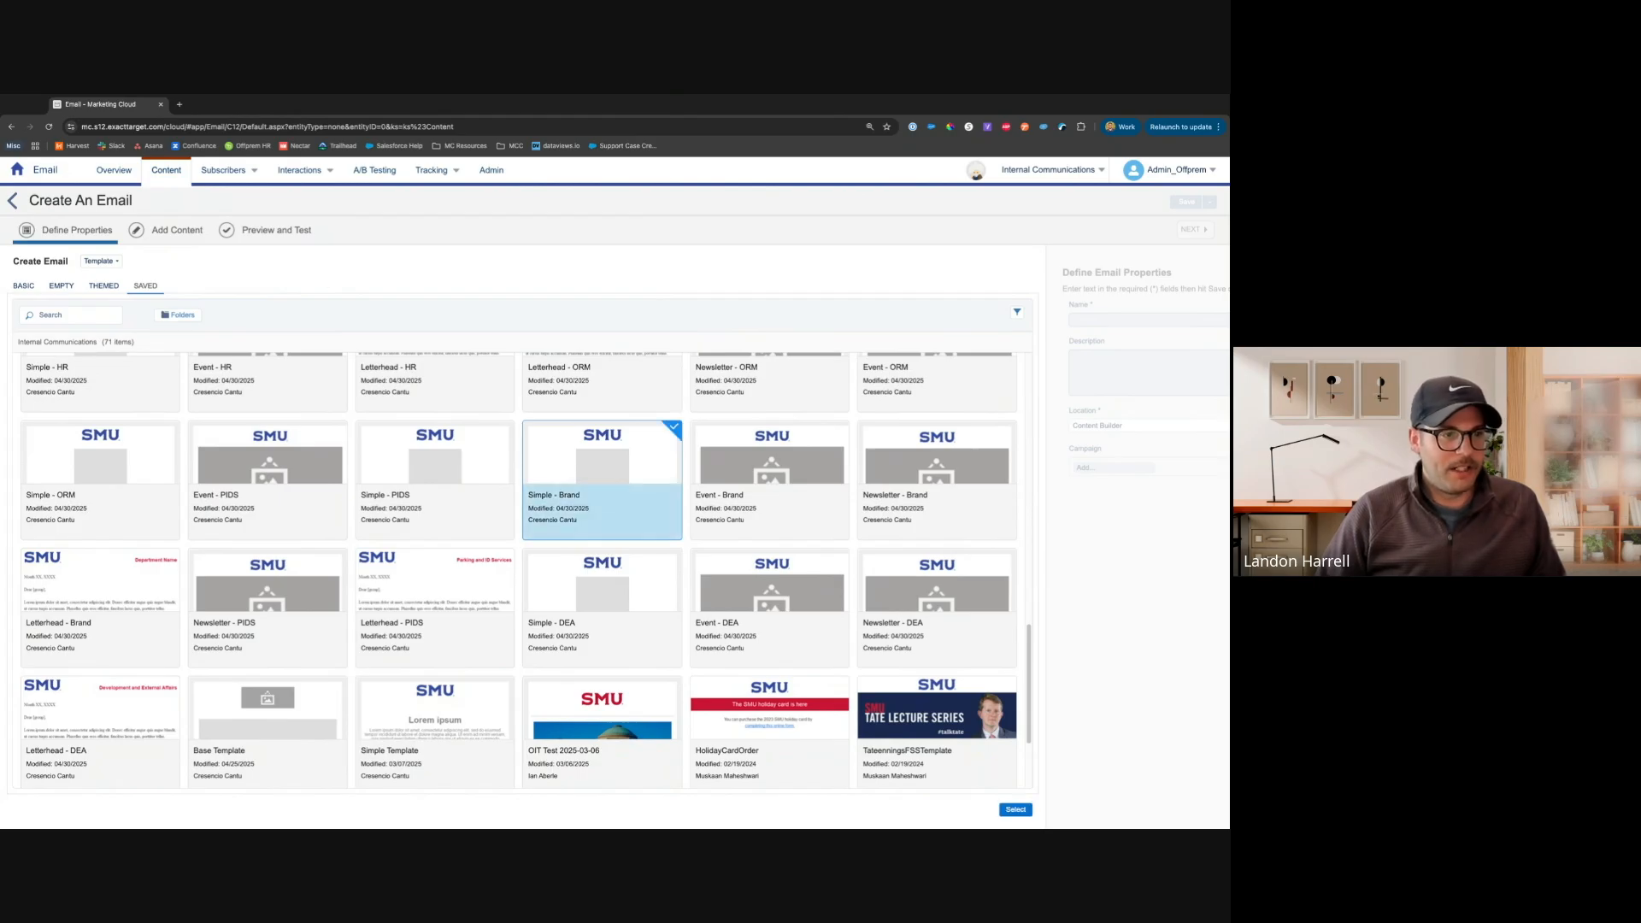
pyautogui.click(1015, 809)
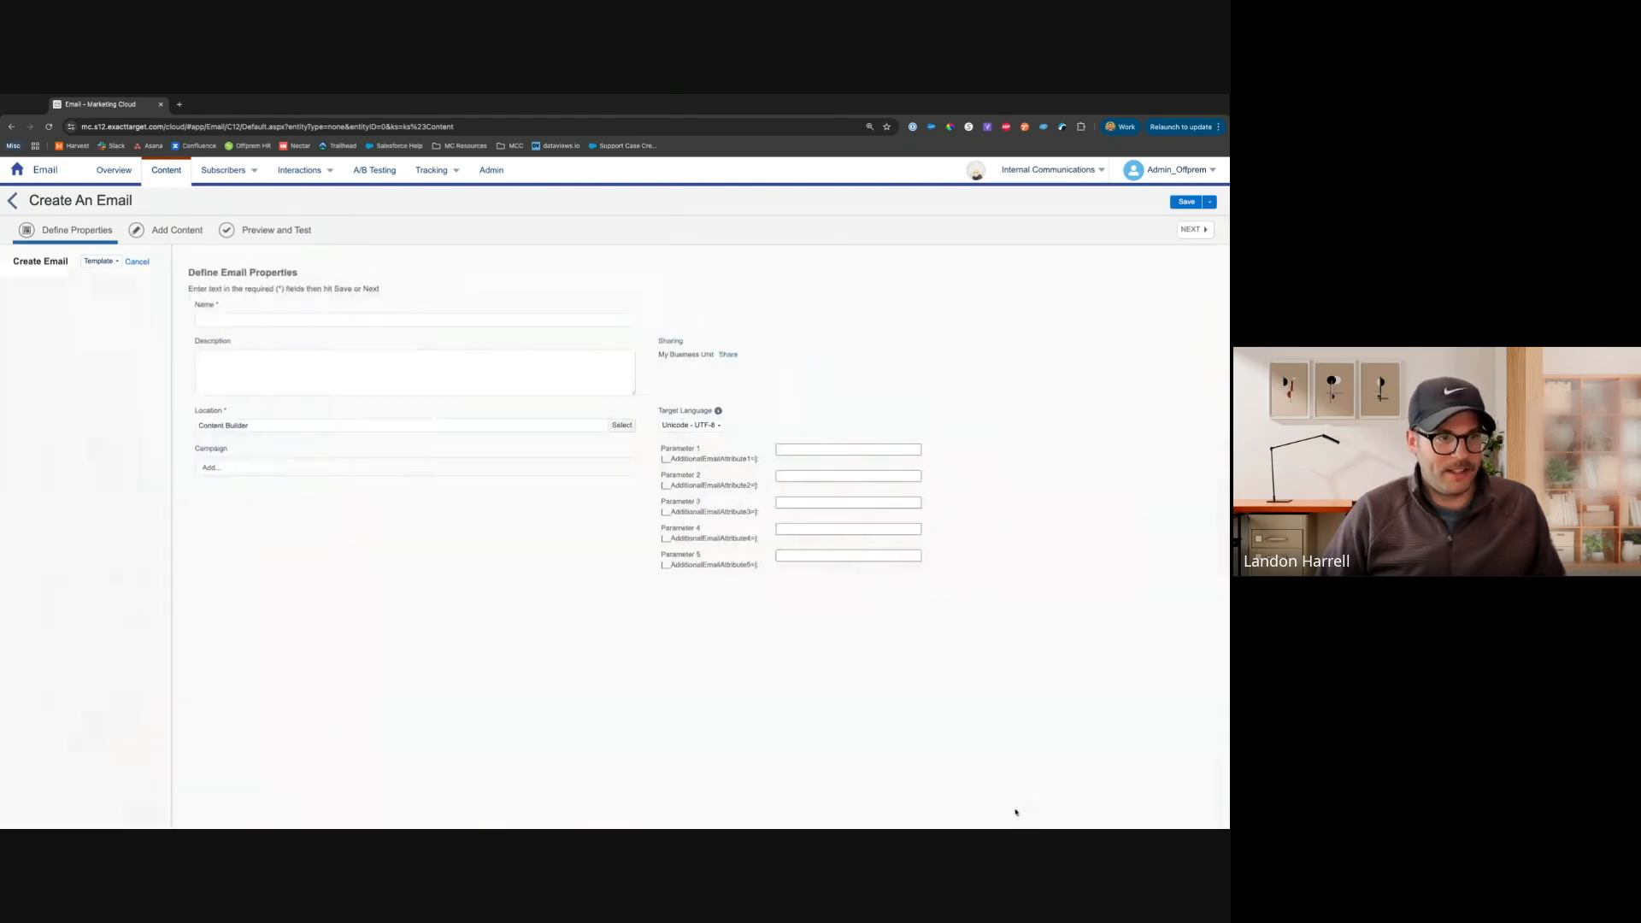
# Name the email Demo - Training and move to the description field
pyautogui.click(277, 318)
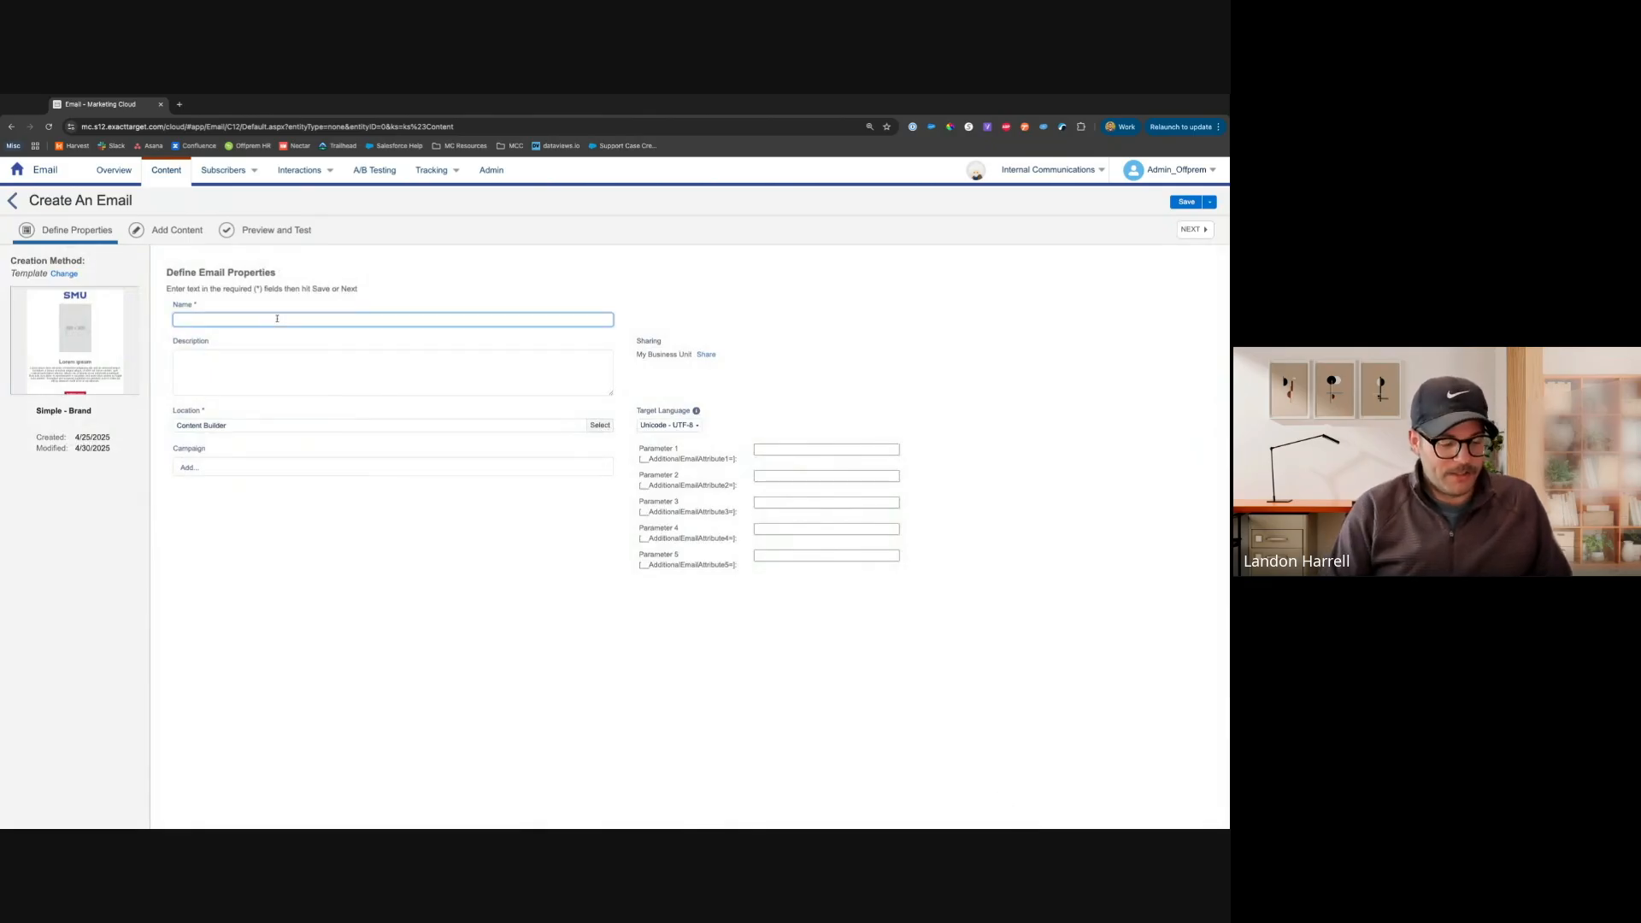
pyautogui.write('Demo')
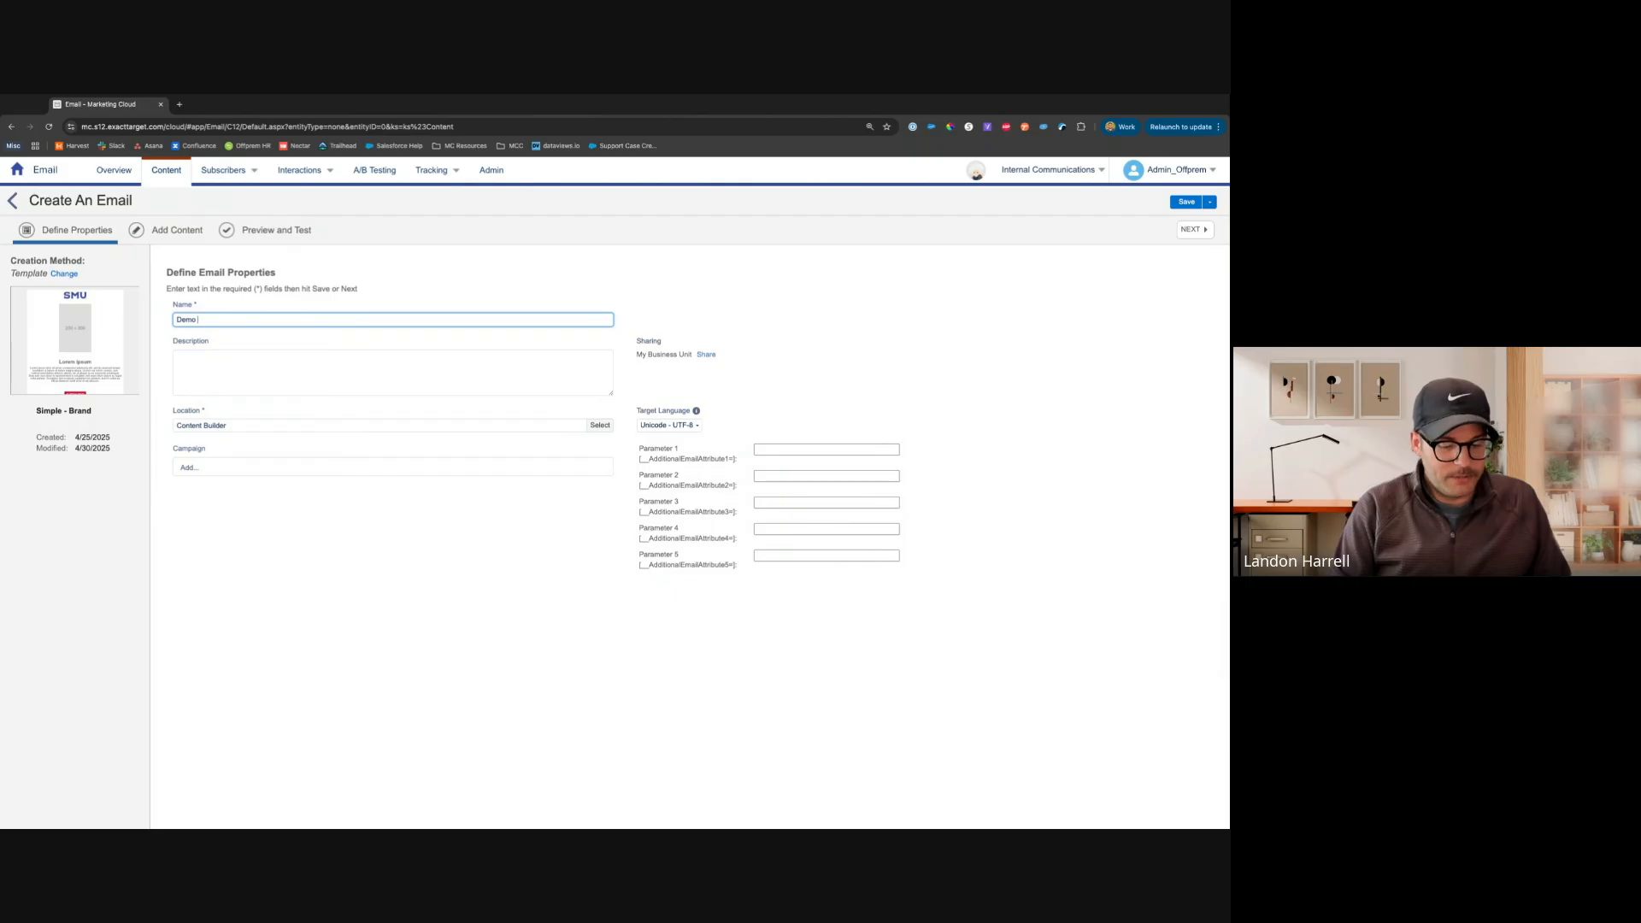
pyautogui.write(' - Training')
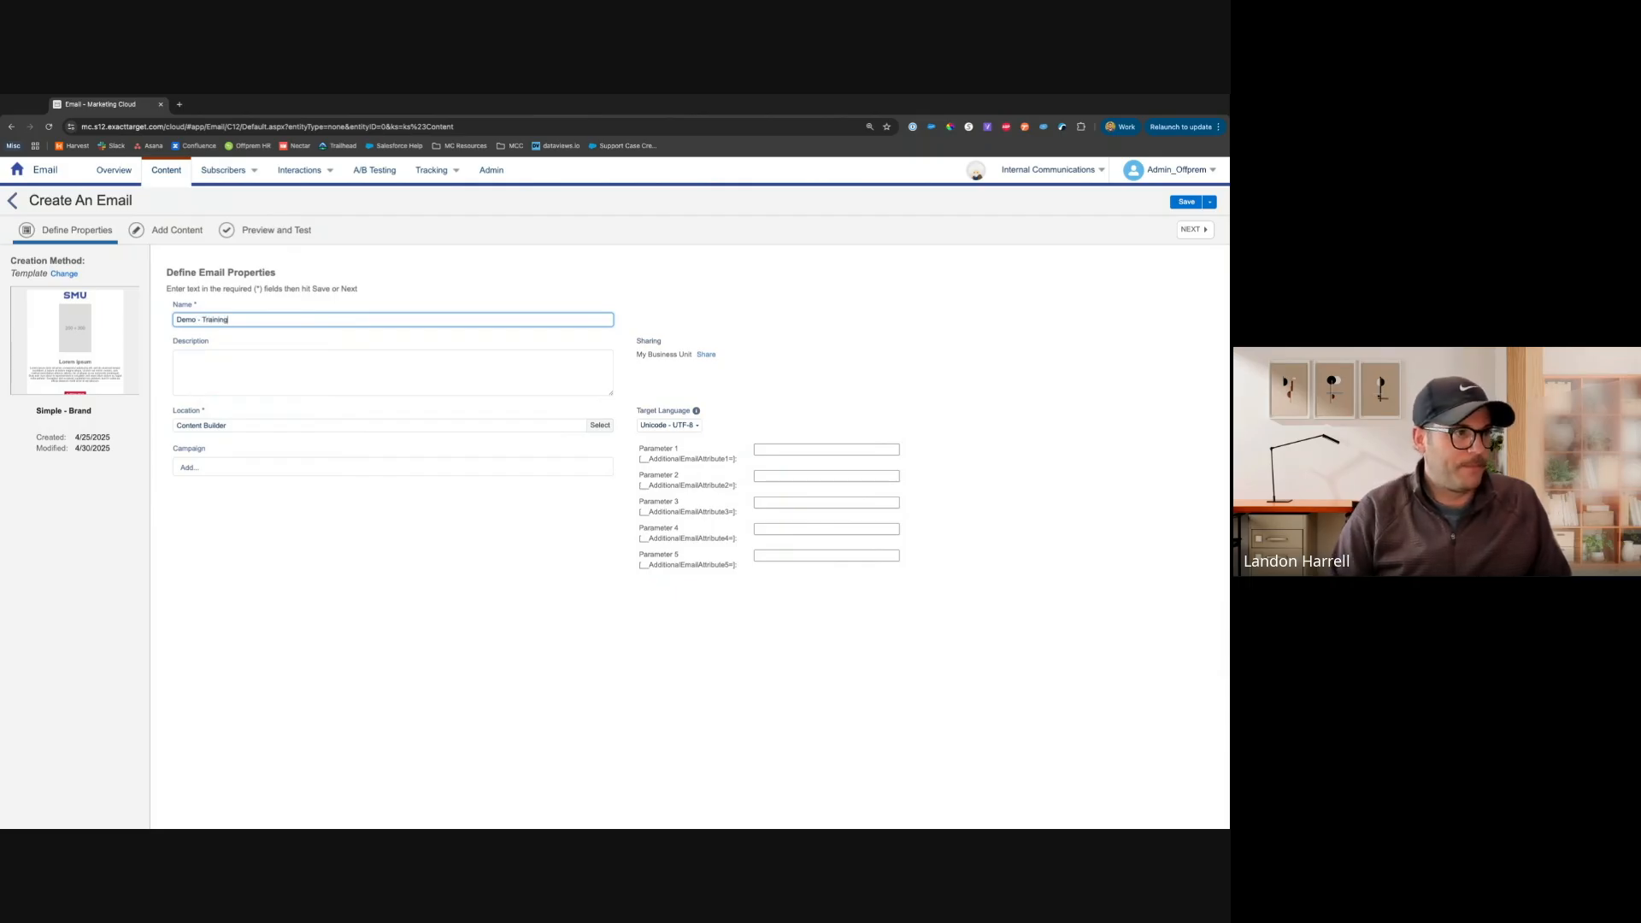
pyautogui.click(287, 366)
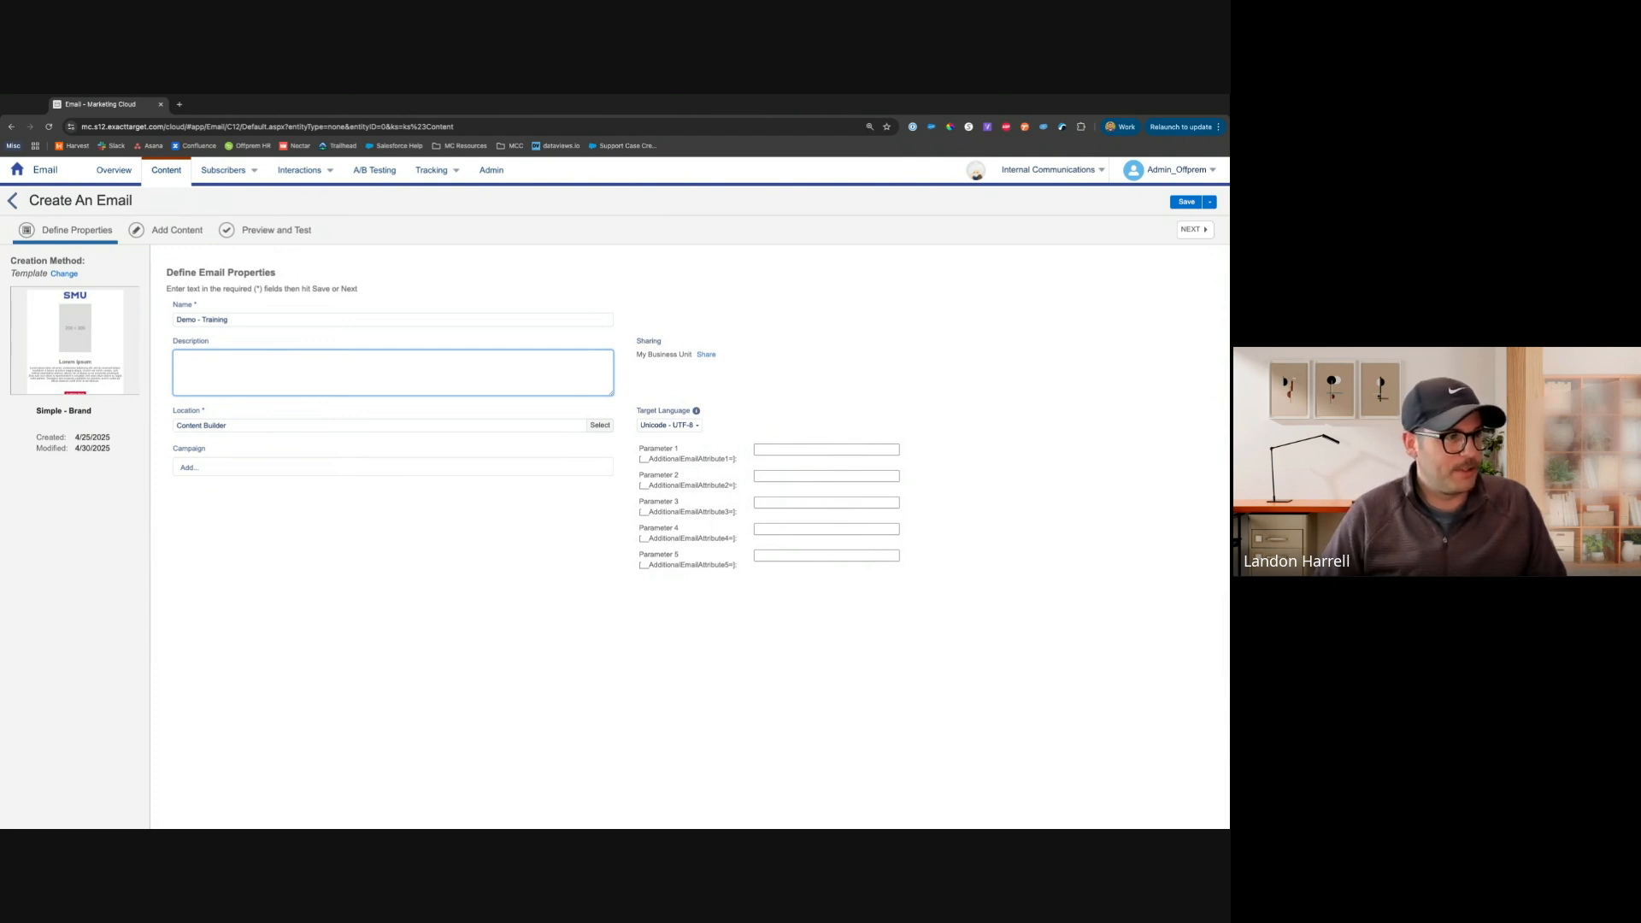
# Set the email's location to the zzOffprem folder
pyautogui.click(600, 425)
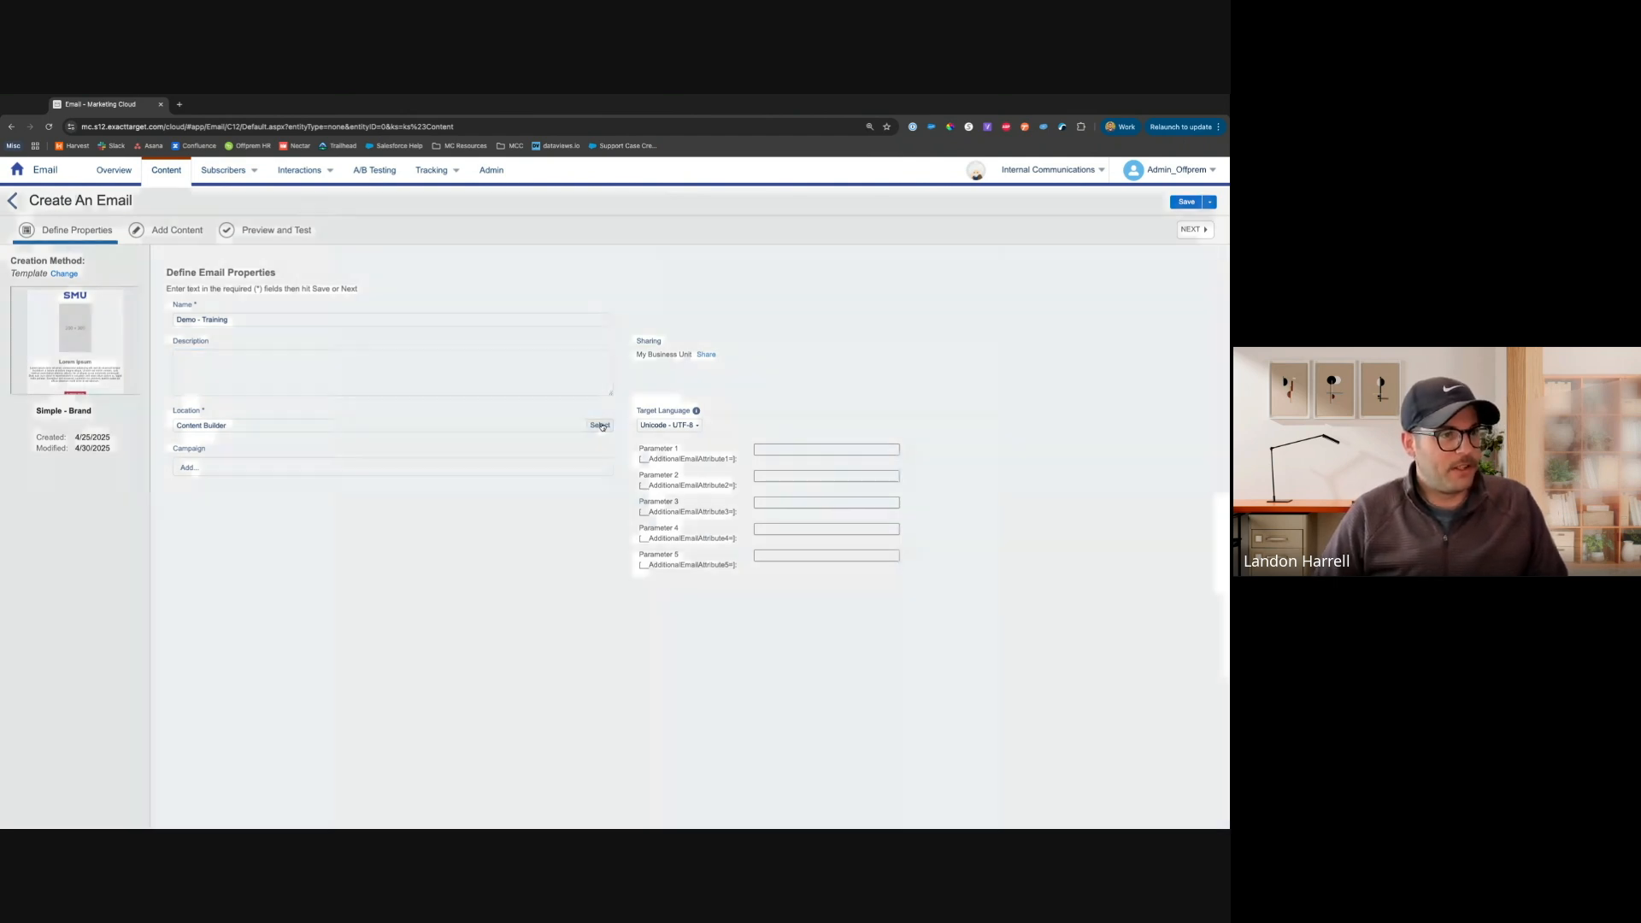
pyautogui.scroll(-5, 602, 426)
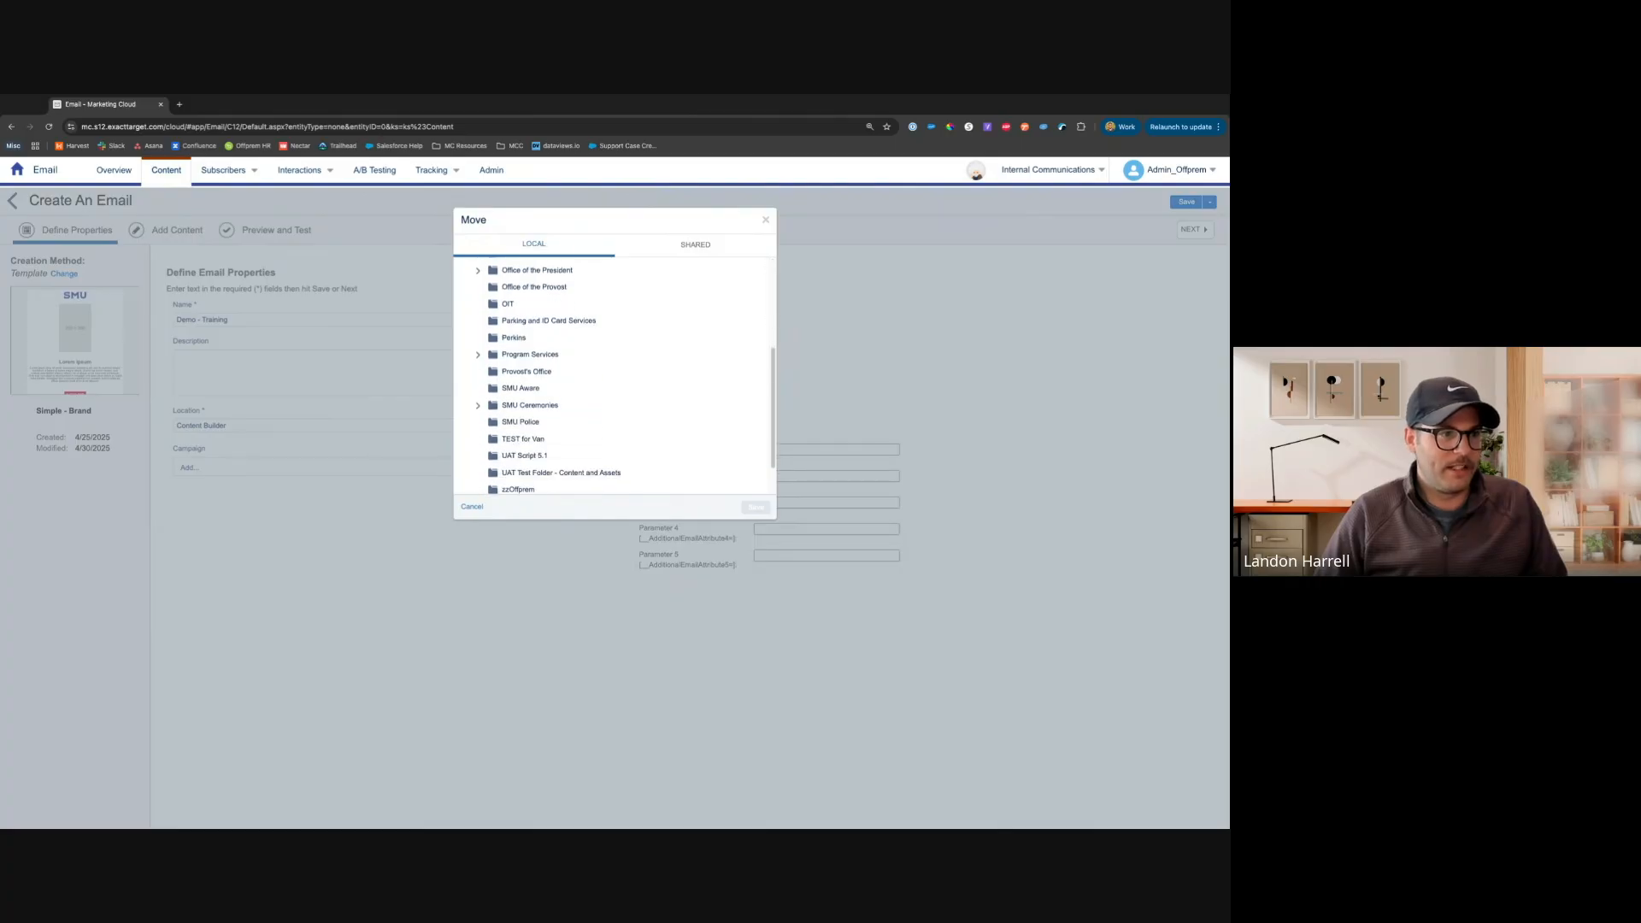
pyautogui.click(512, 444)
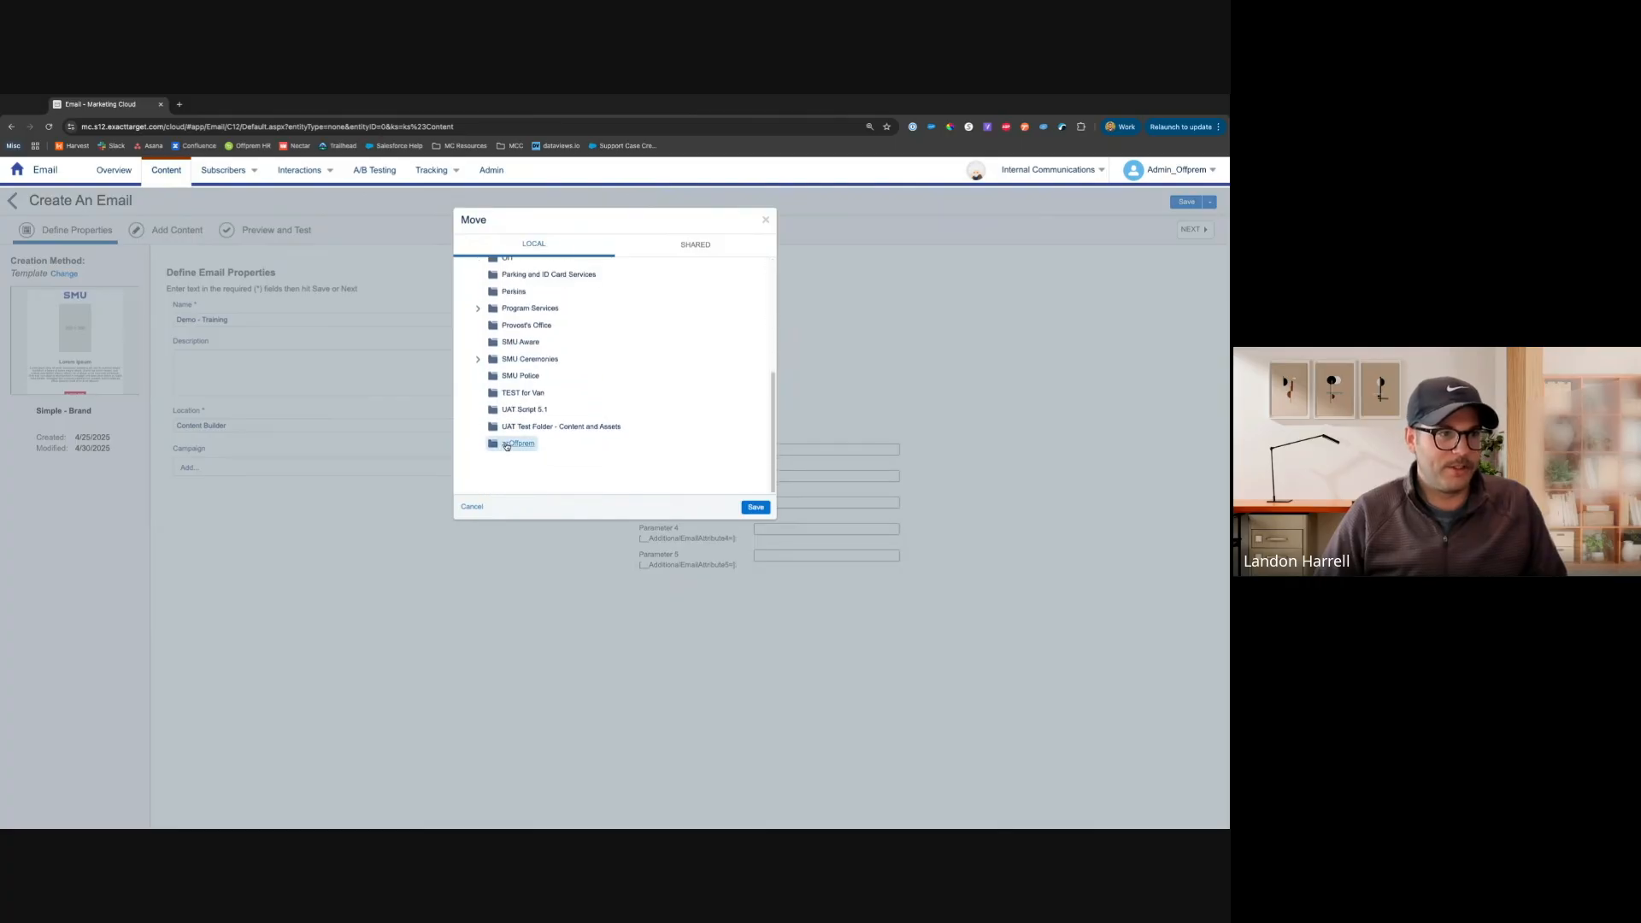
pyautogui.click(754, 507)
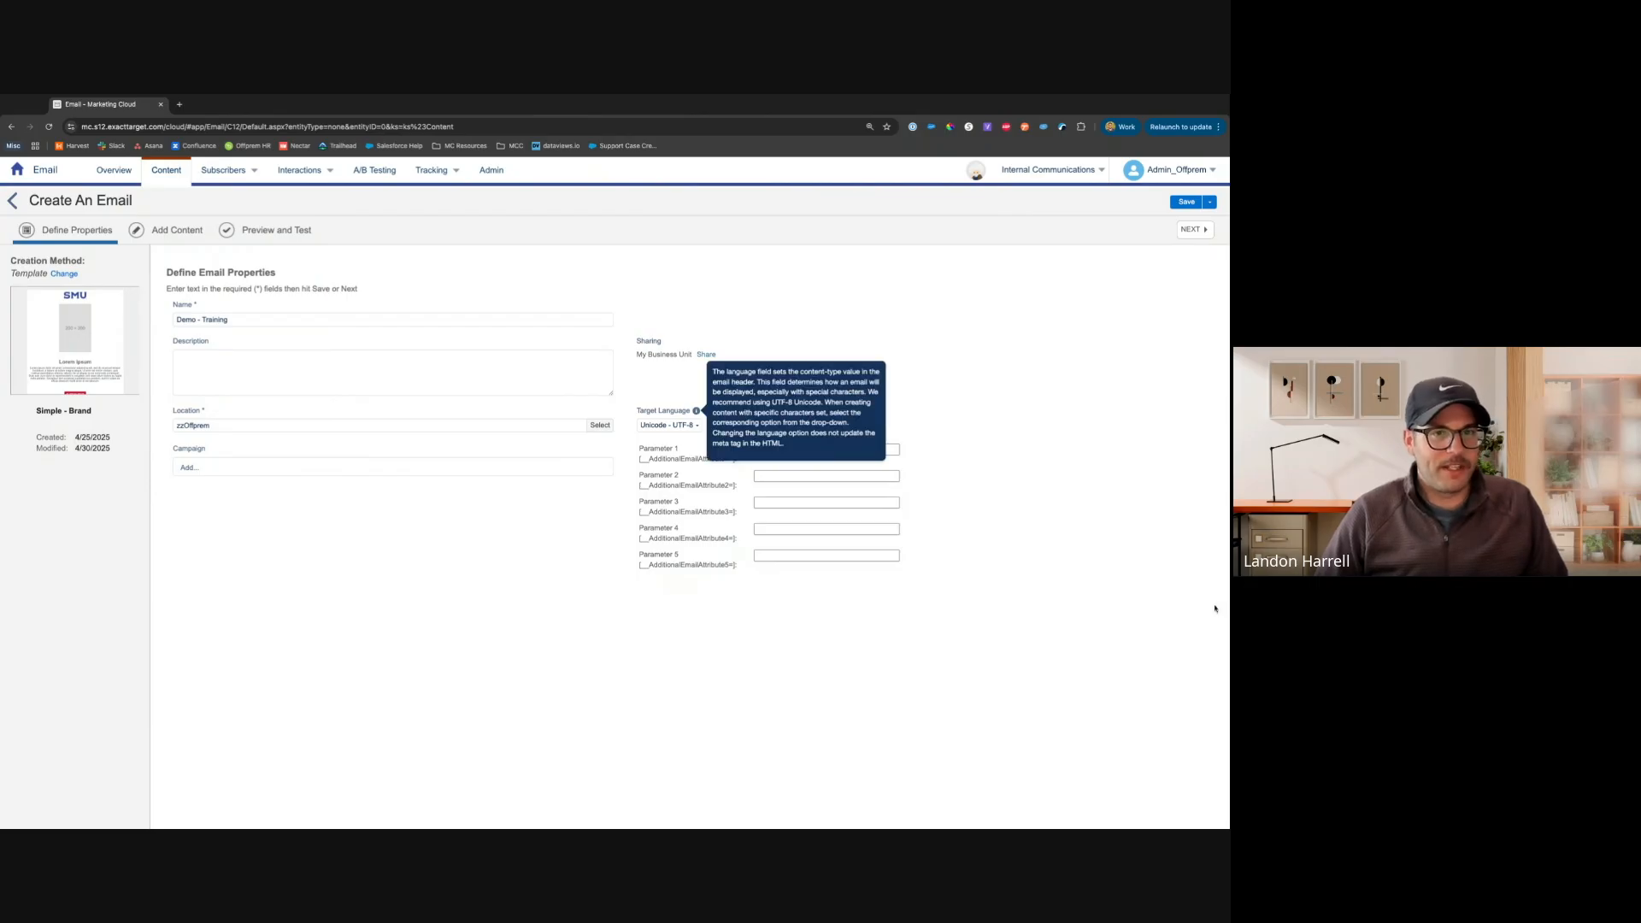
# Advance to the Add Content stage and scroll through the template's email body
pyautogui.click(1188, 232)
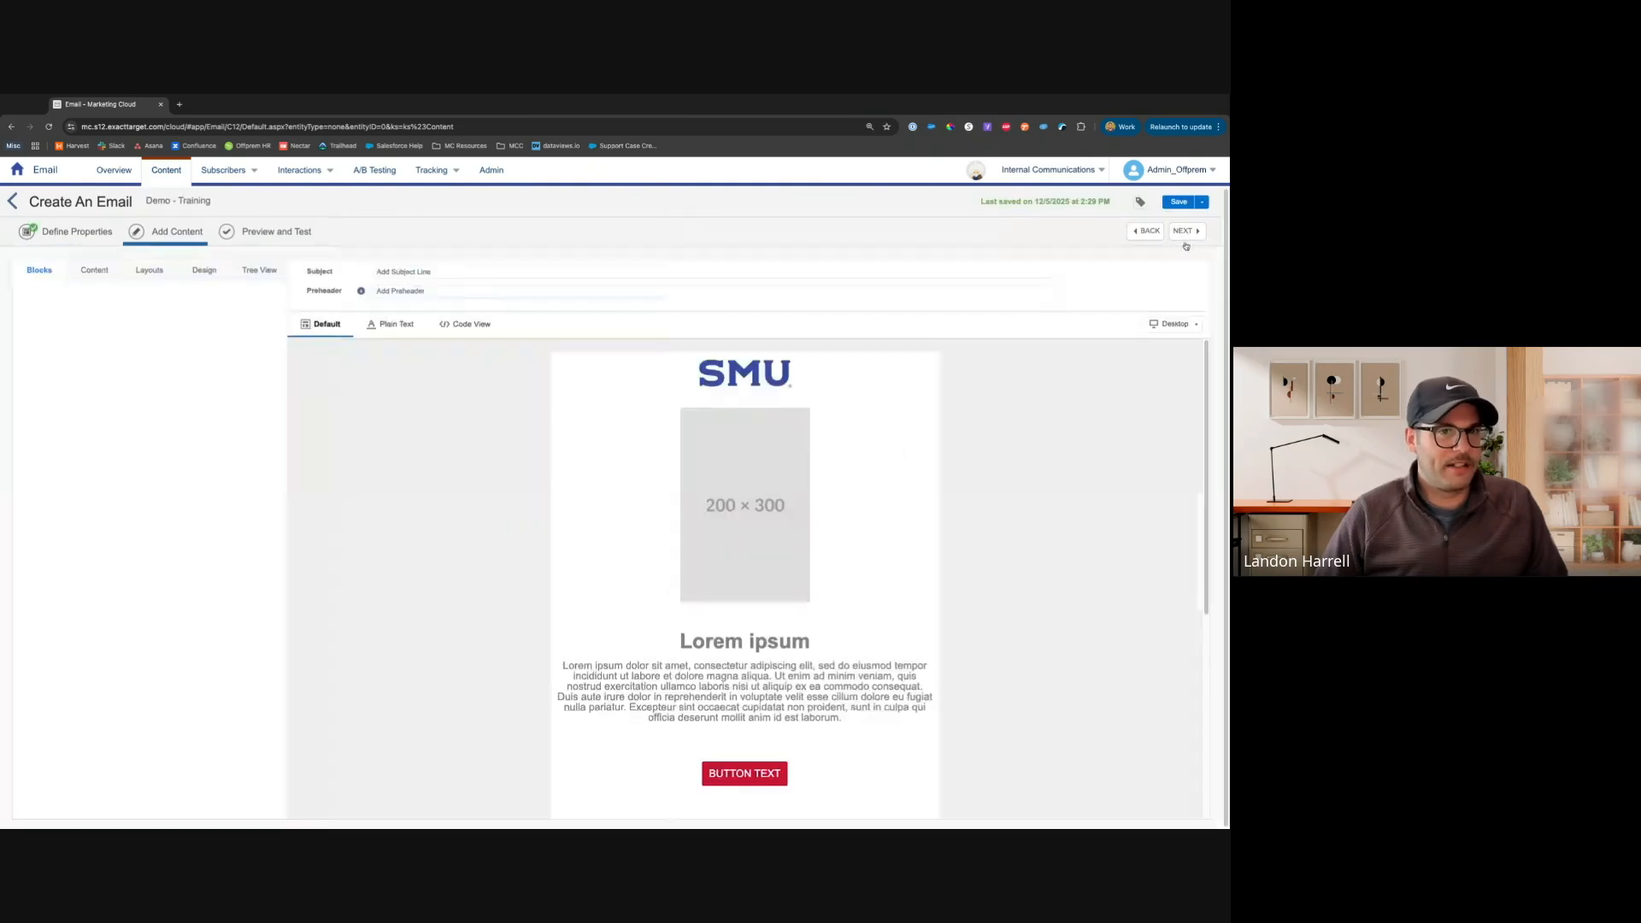
pyautogui.scroll(-4, 947, 544)
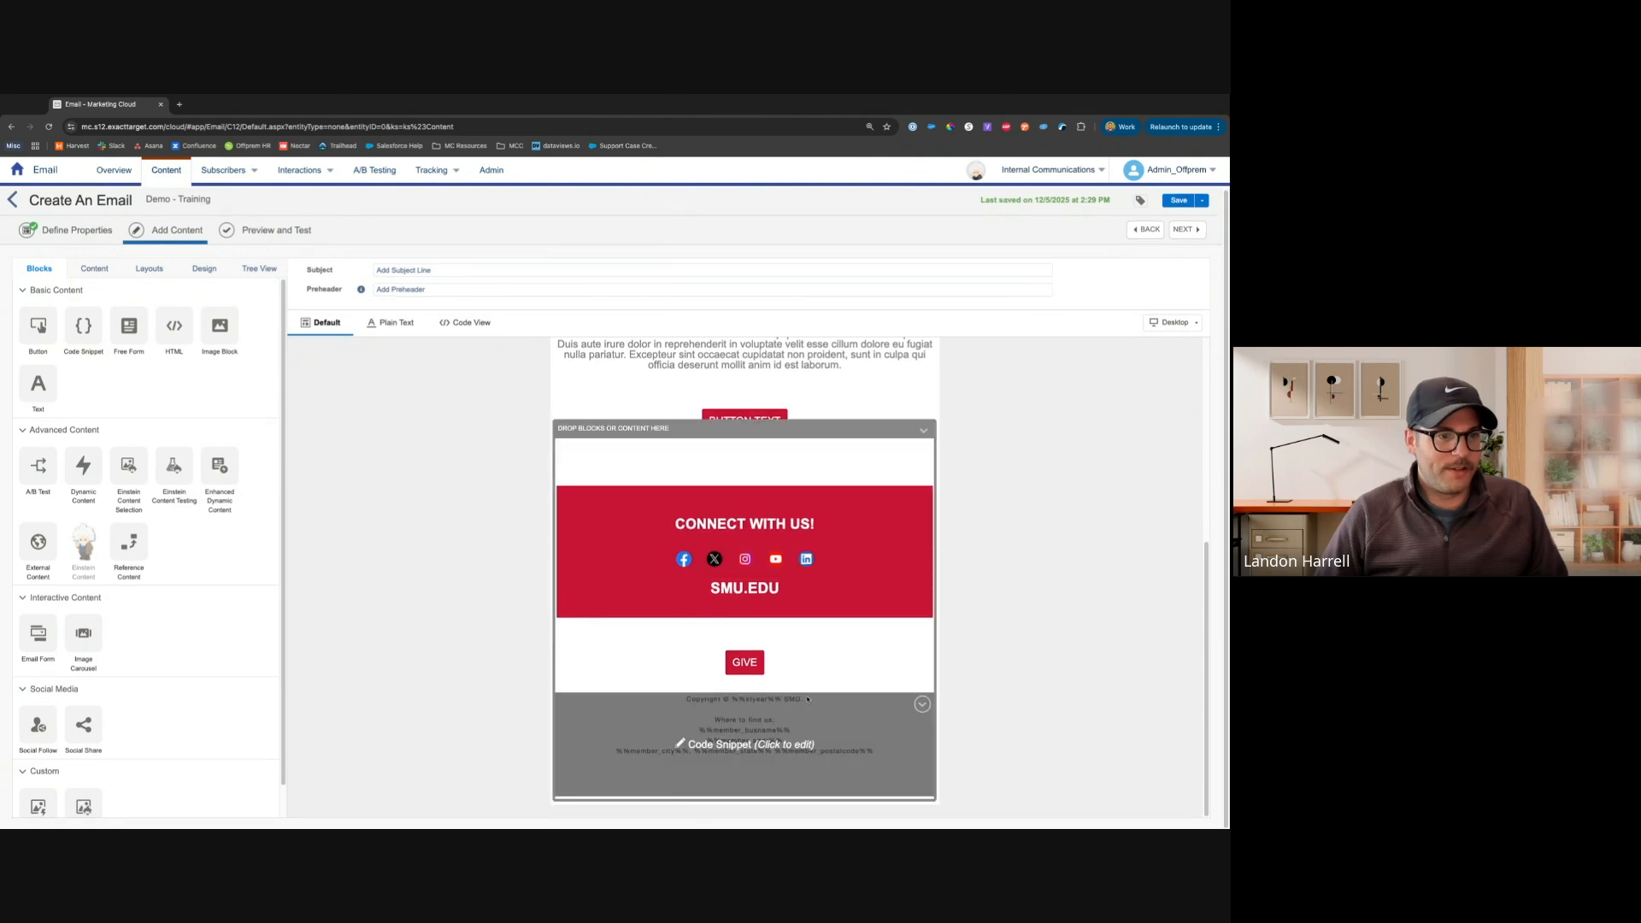
pyautogui.scroll(5, 842, 632)
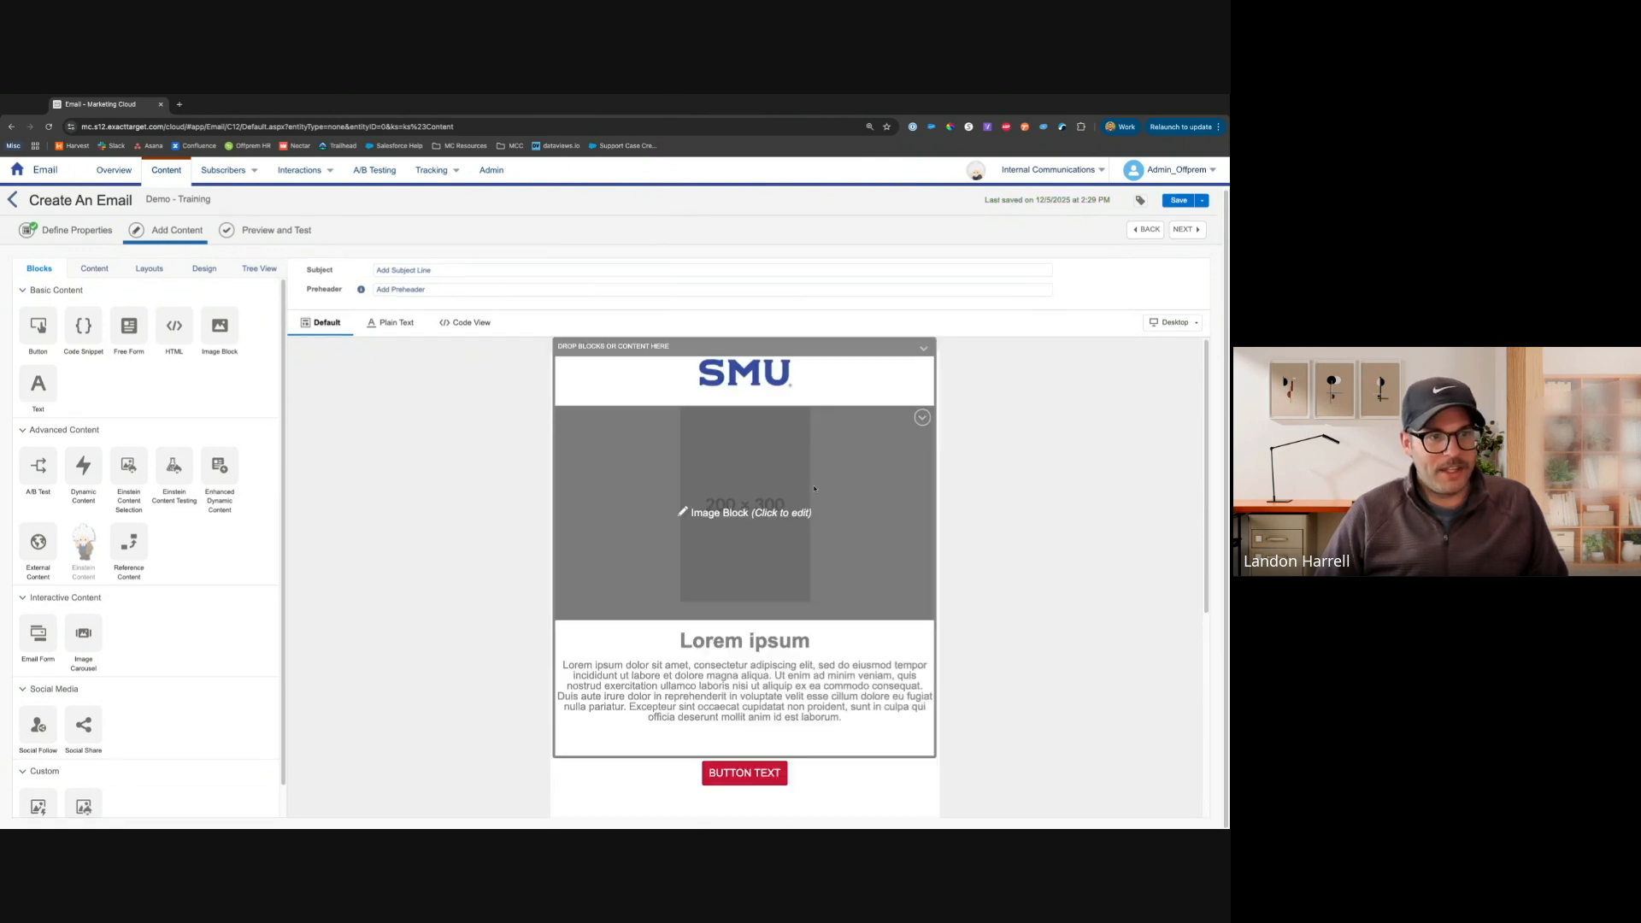
pyautogui.scroll(-2, 836, 590)
pyautogui.scroll(-3, 831, 604)
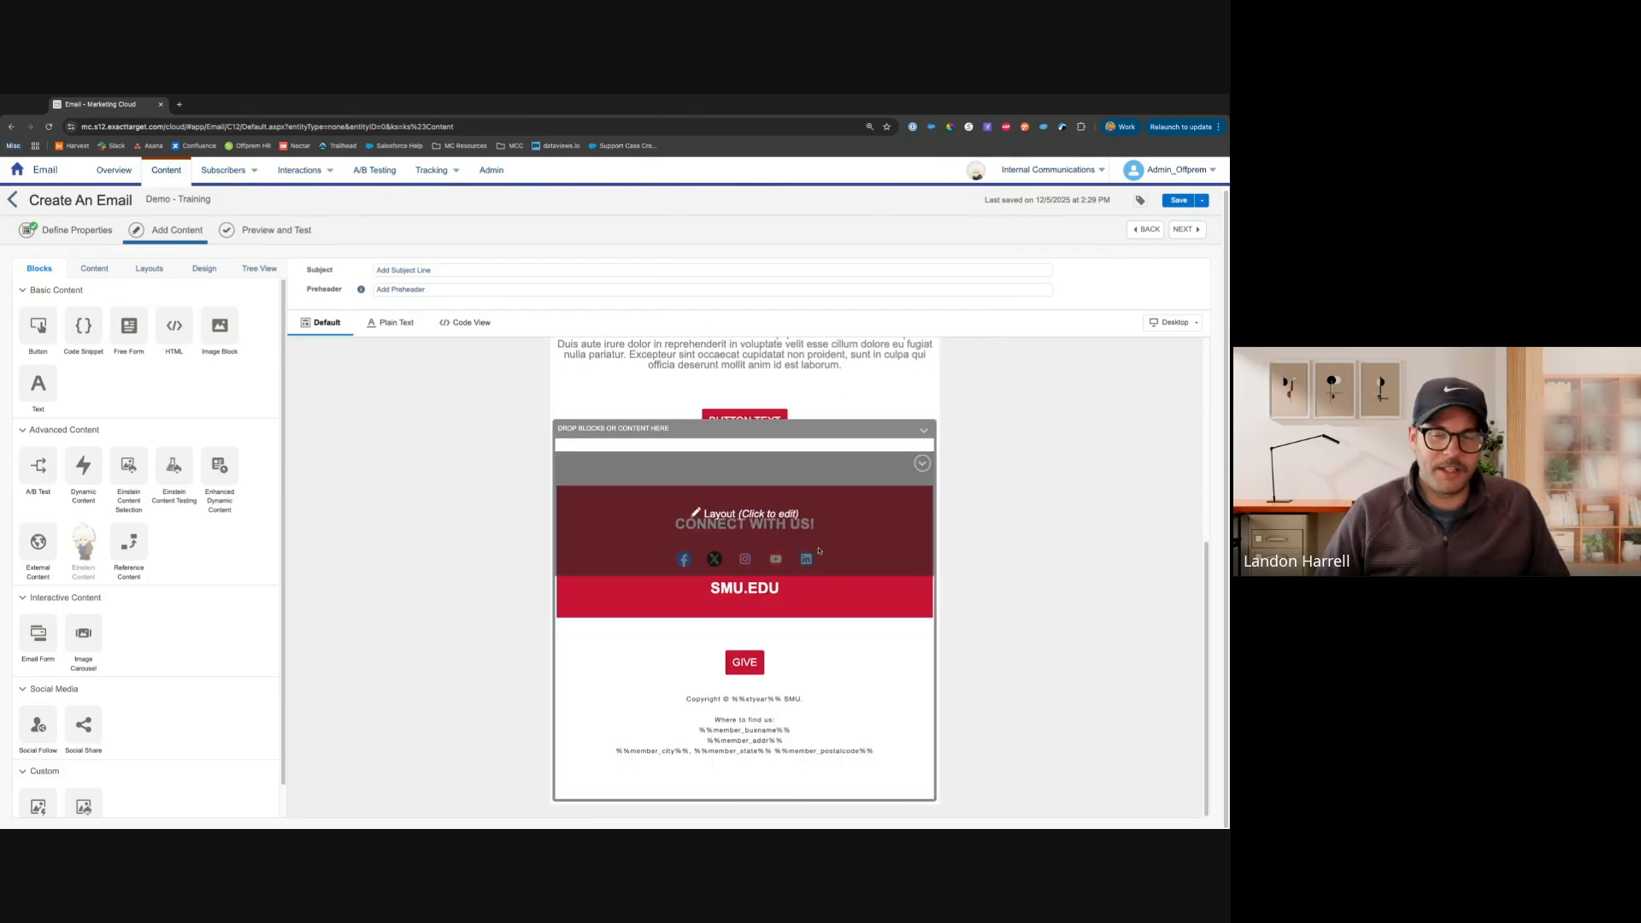
pyautogui.scroll(3, 1047, 568)
pyautogui.scroll(2, 1037, 574)
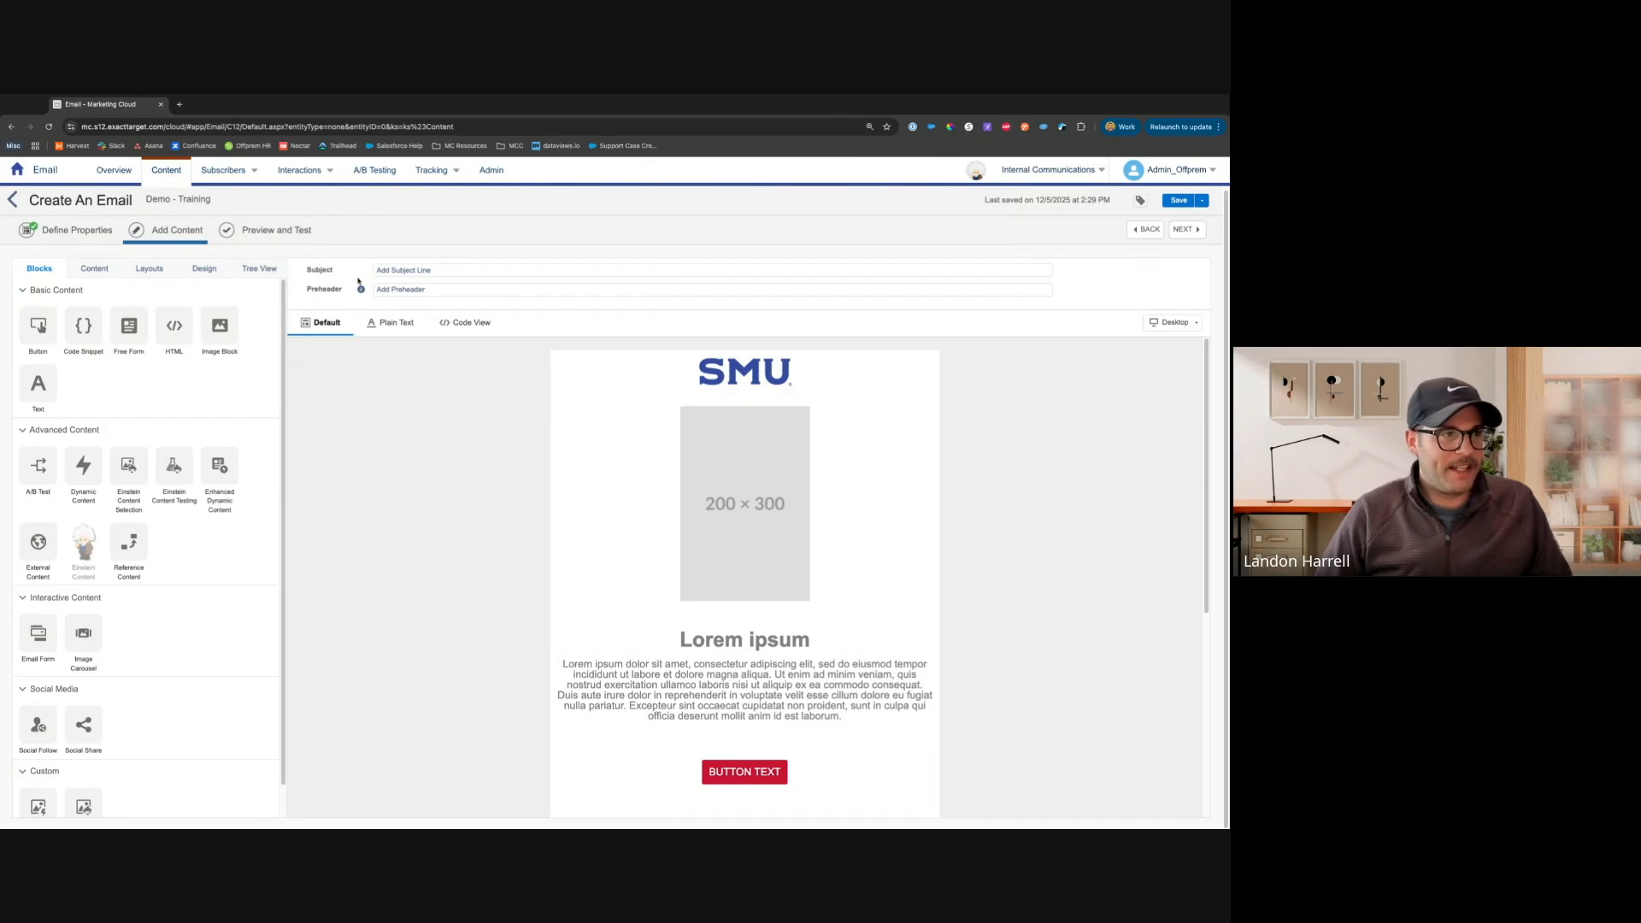
pyautogui.moveTo(360, 289)
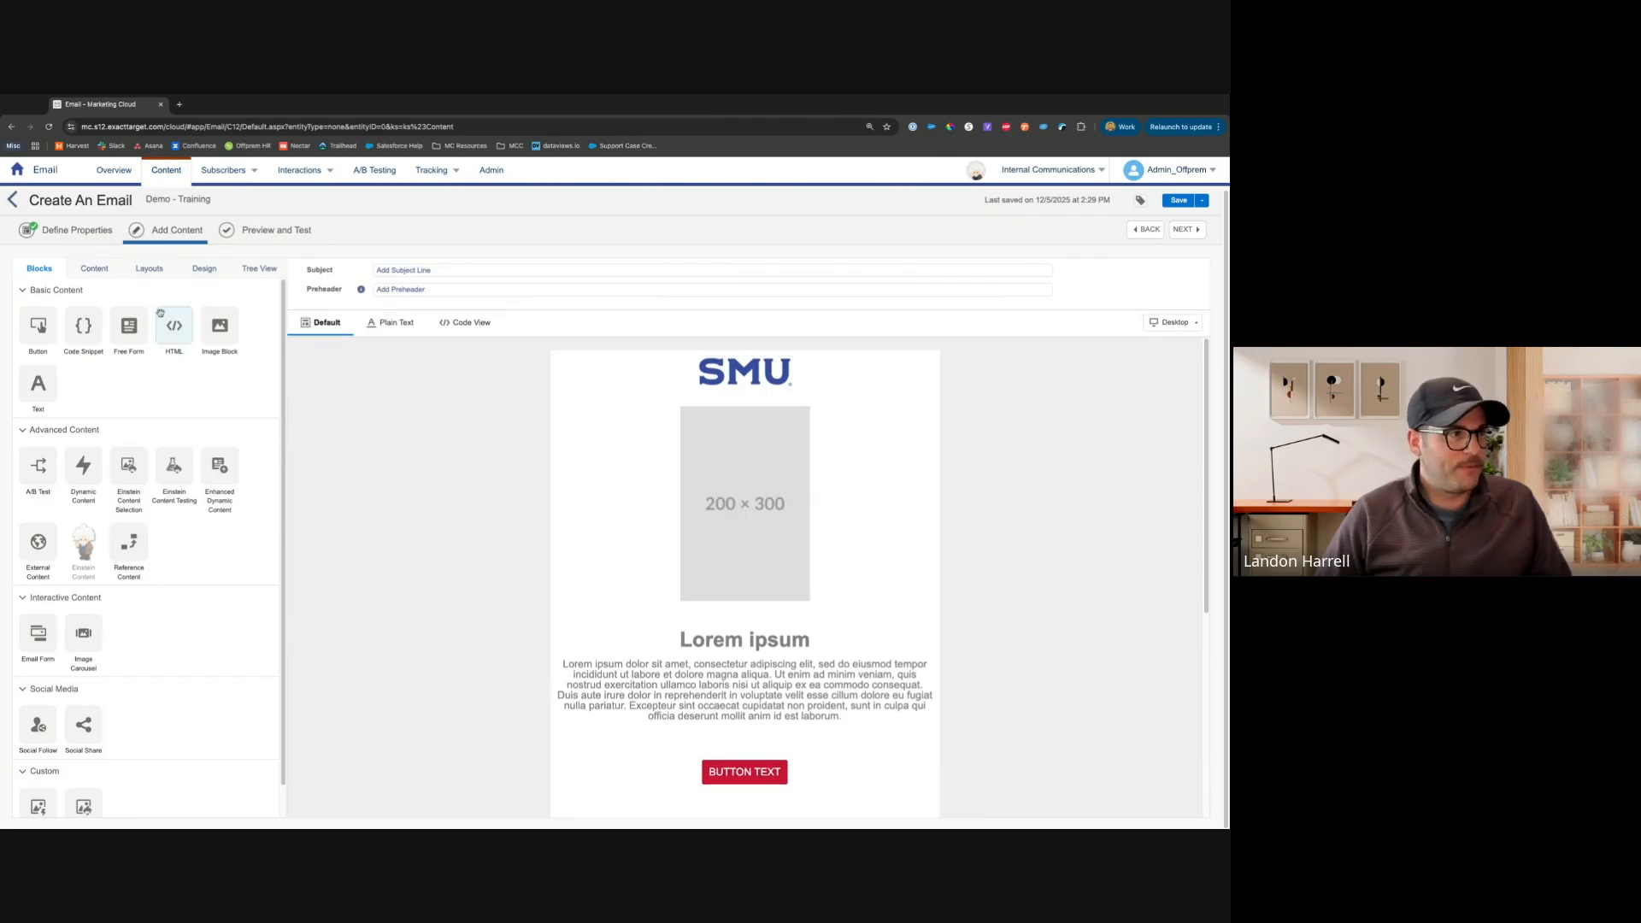
# Browse the Content and Layouts tabs of the editor sidebar, scrolling through the available layouts
pyautogui.click(95, 270)
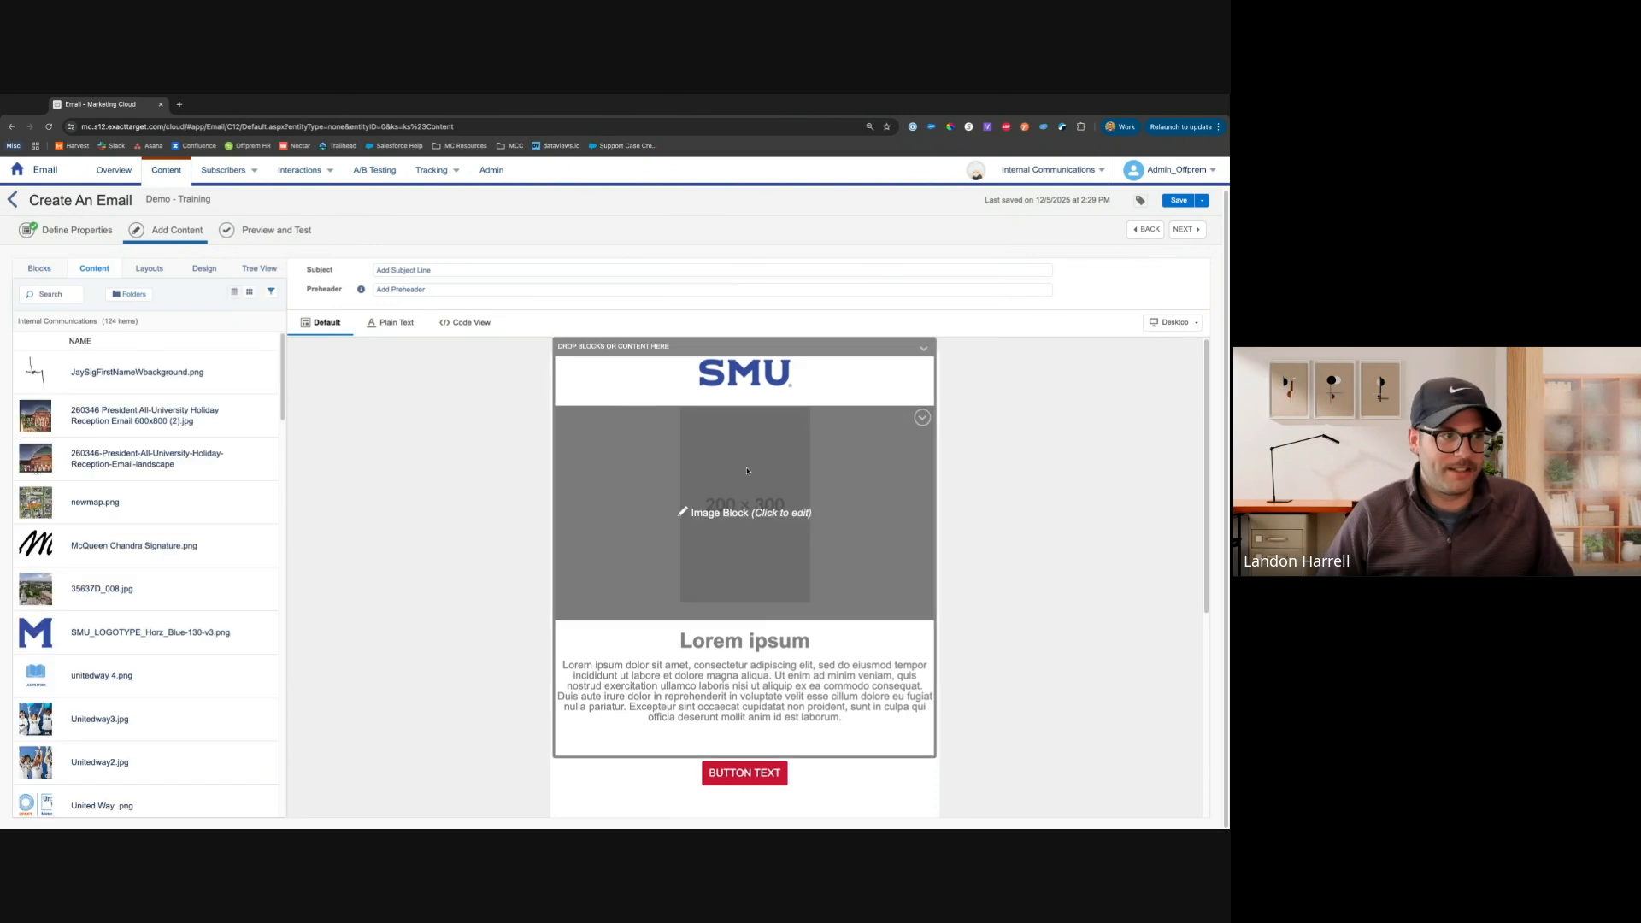
pyautogui.click(149, 270)
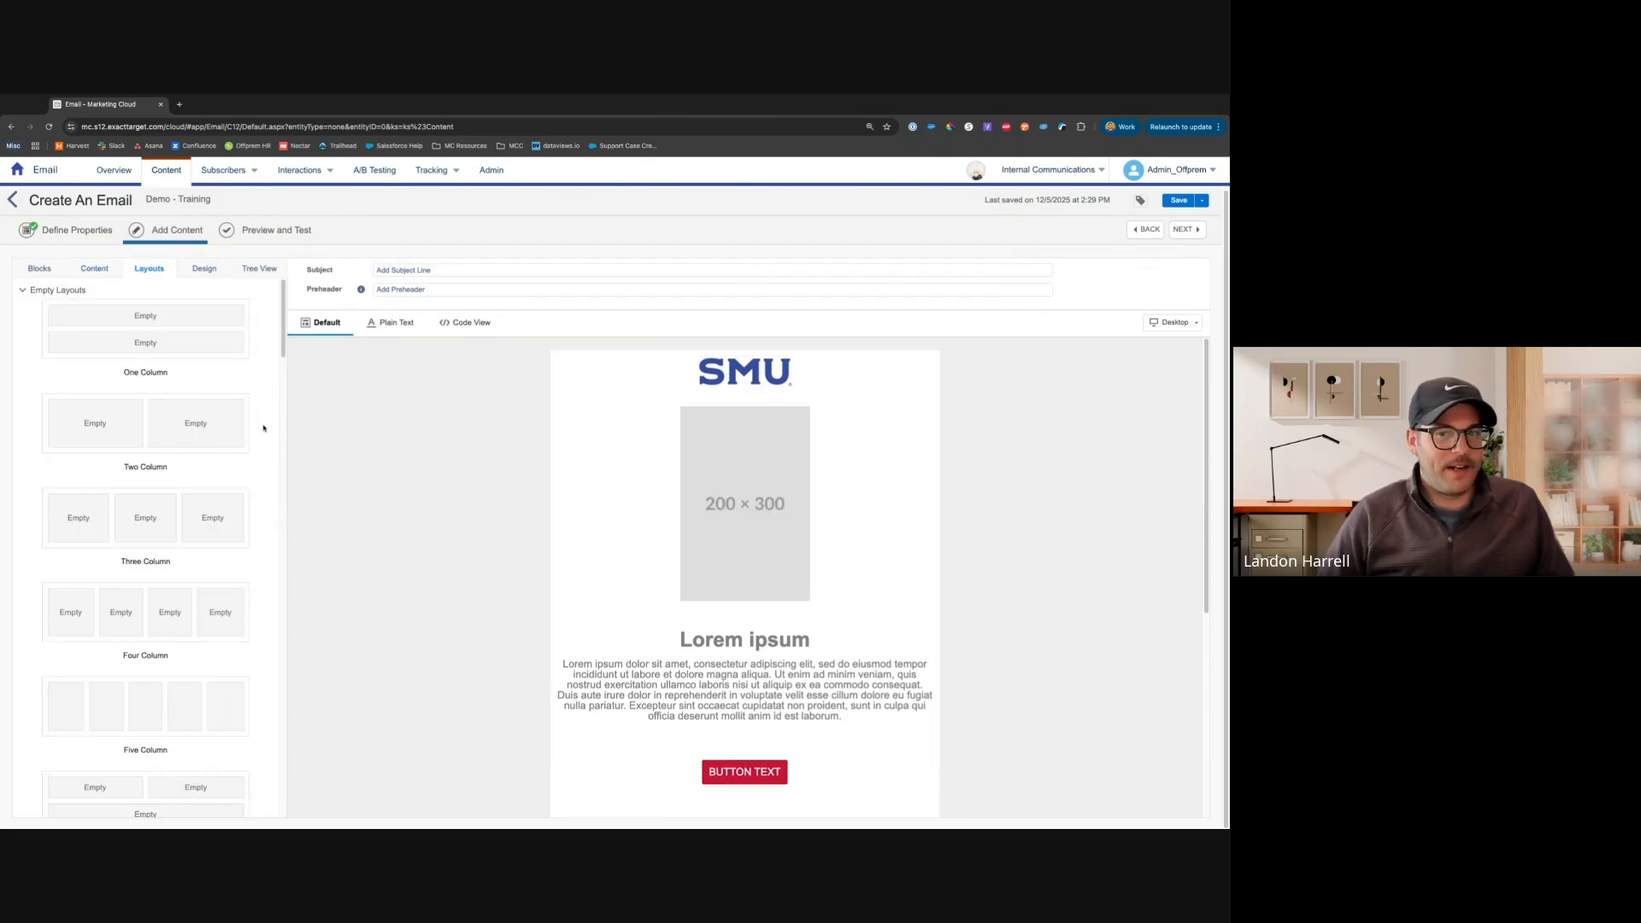
pyautogui.scroll(-15, 262, 427)
pyautogui.scroll(-5, 262, 426)
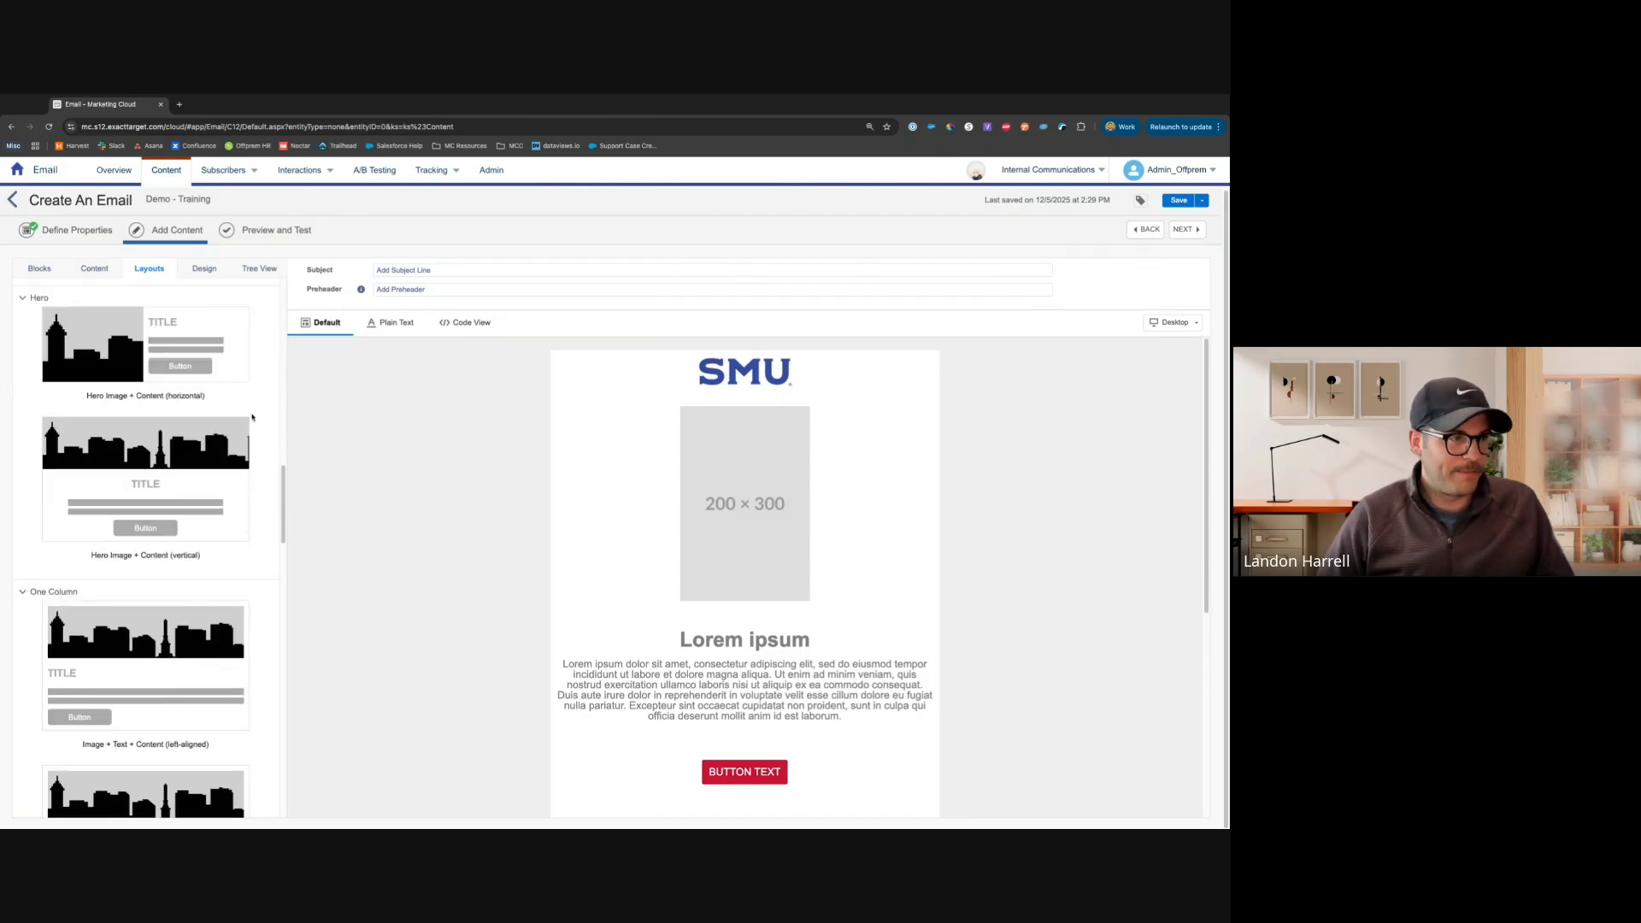
# Examine the template's style settings for the overall template and the body
pyautogui.click(203, 269)
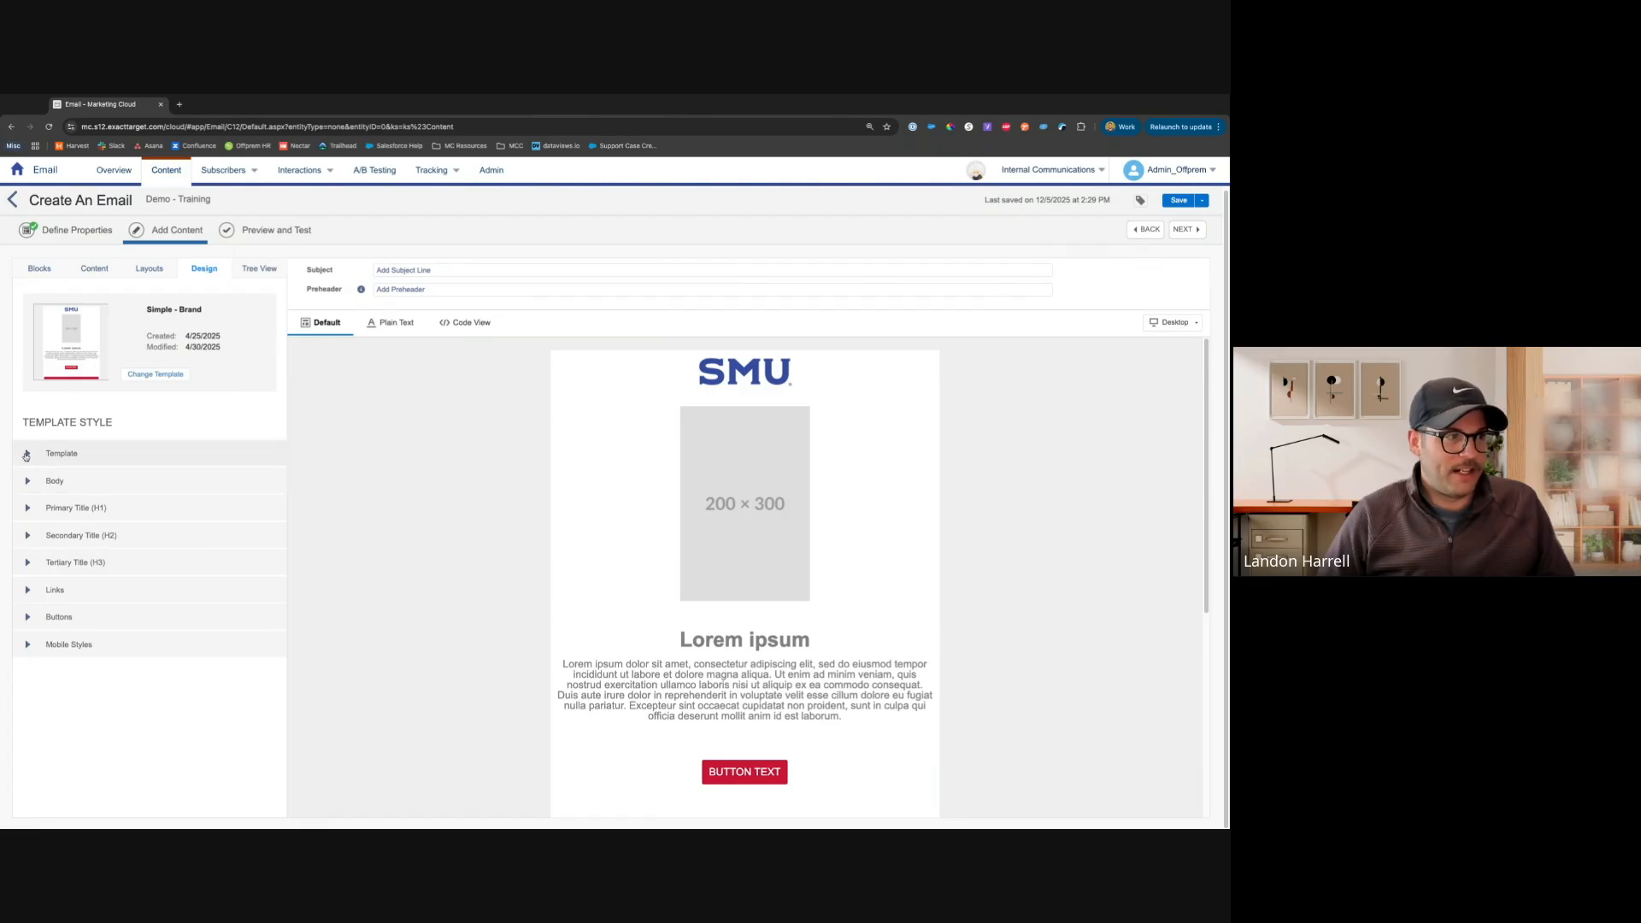
pyautogui.click(26, 455)
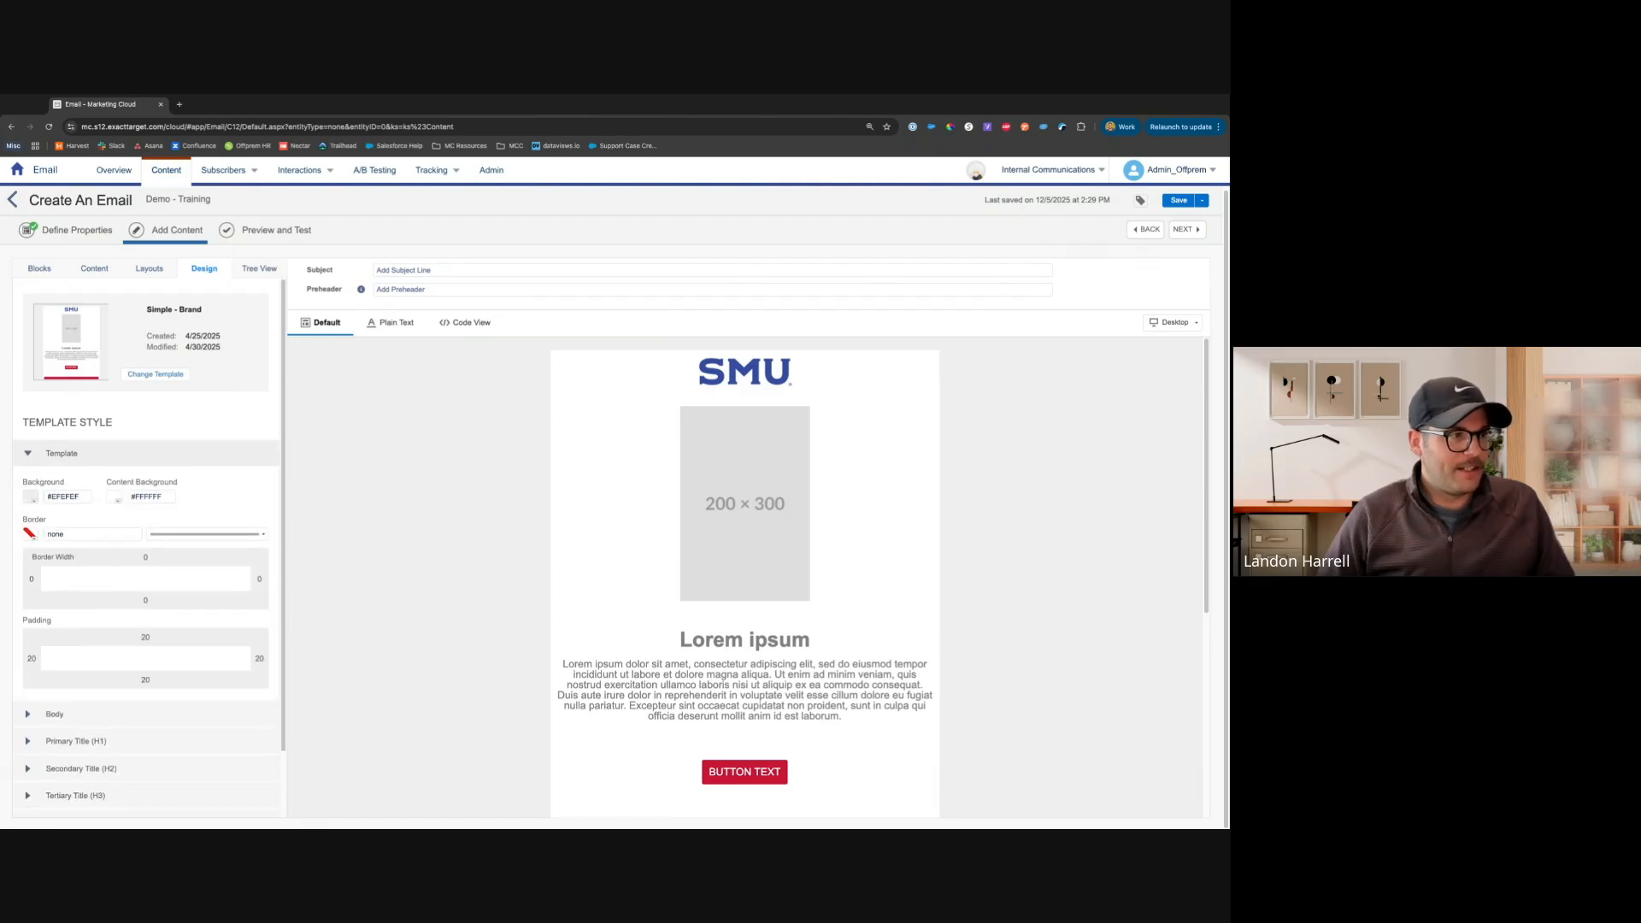
pyautogui.scroll(-1, 133, 623)
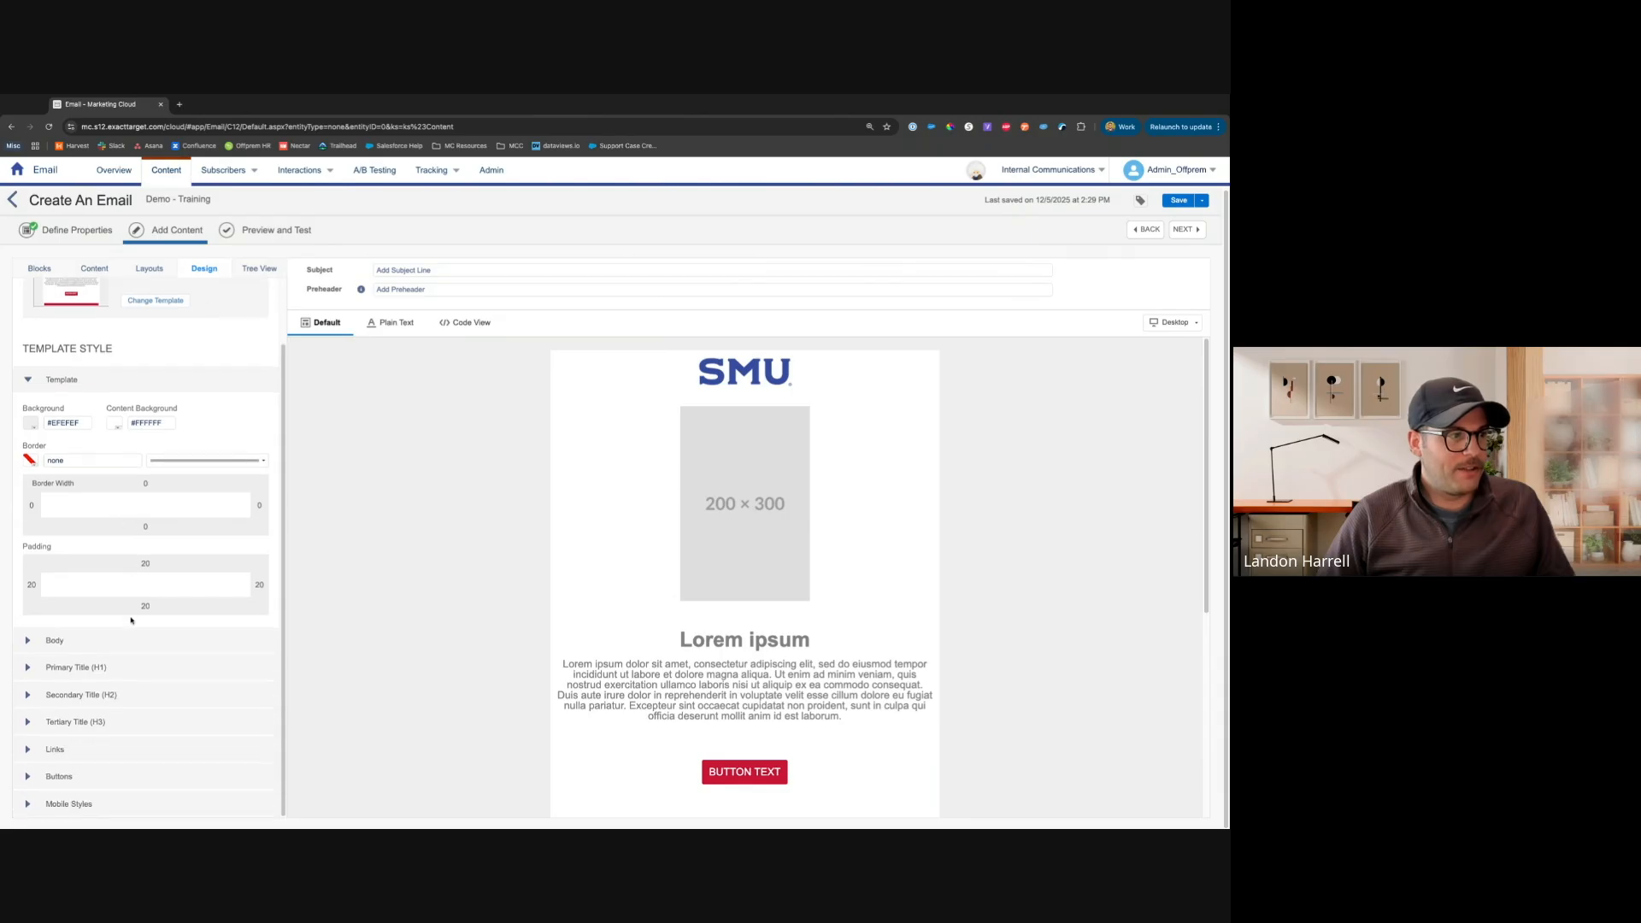
pyautogui.click(54, 640)
pyautogui.scroll(-2, 87, 625)
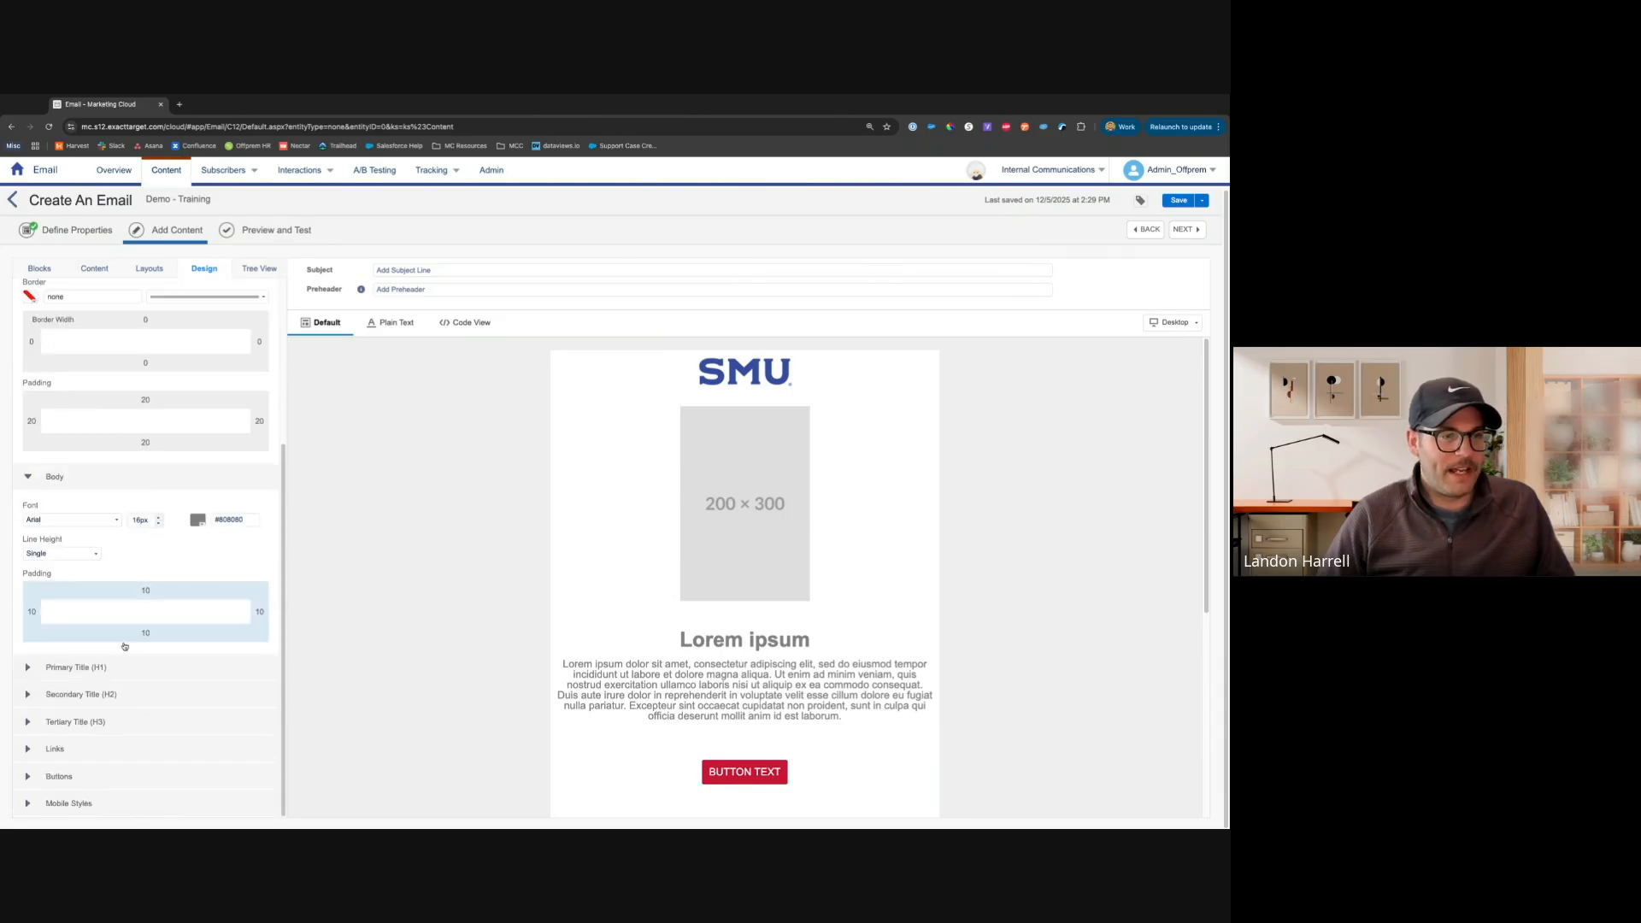
pyautogui.scroll(3, 166, 491)
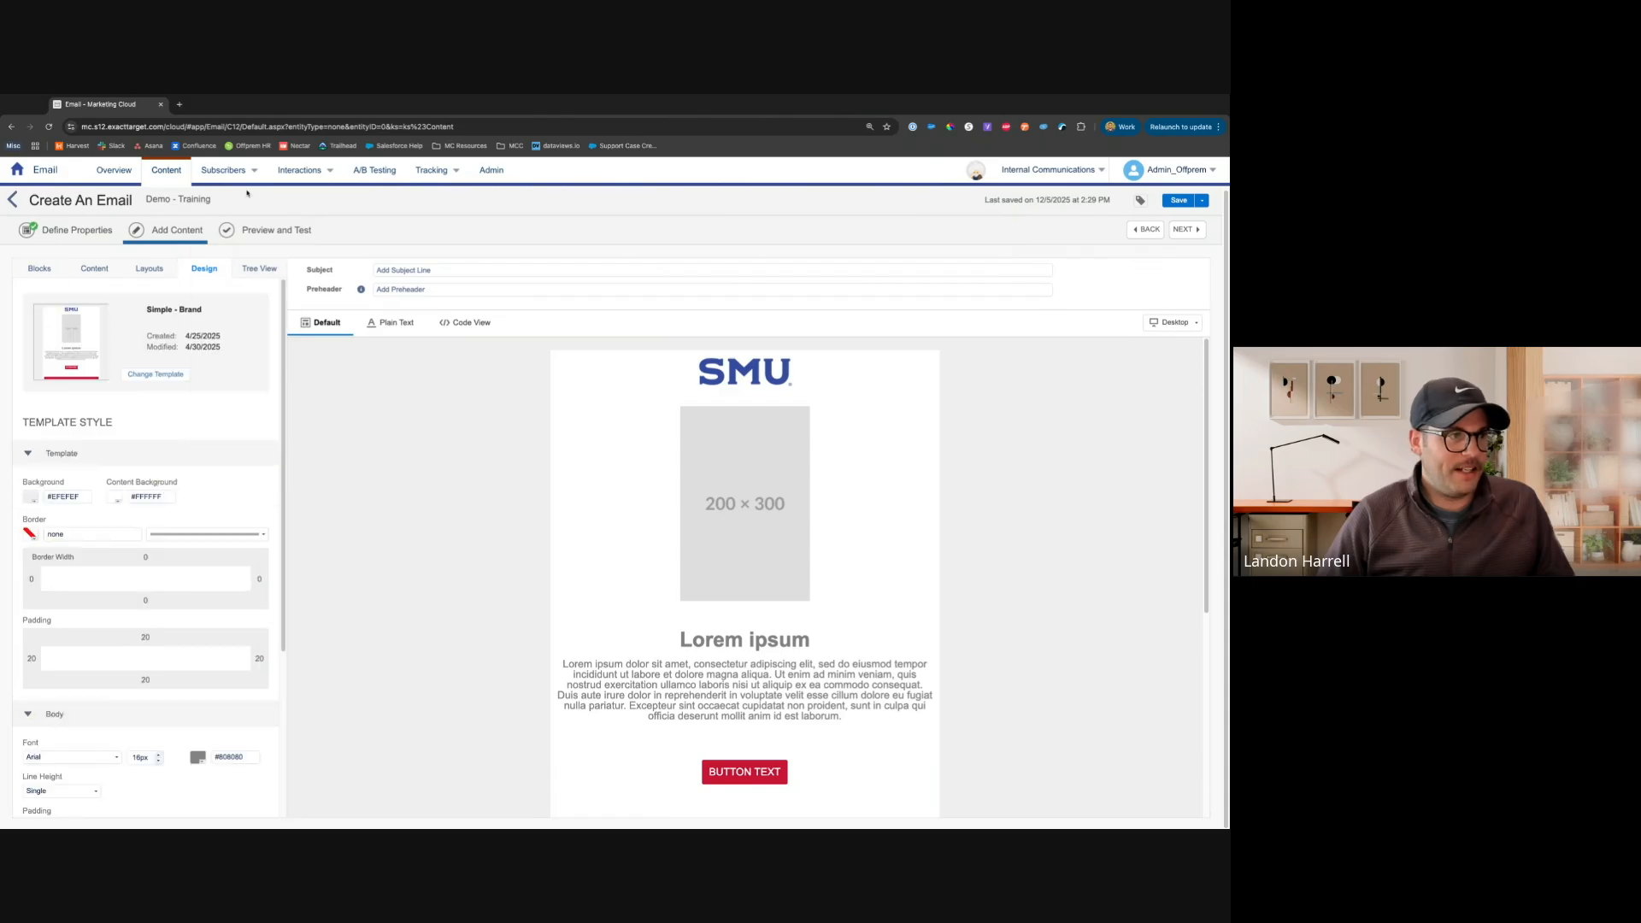
# Examine the email's structure in tree view, expanding each of its three slots
pyautogui.click(261, 270)
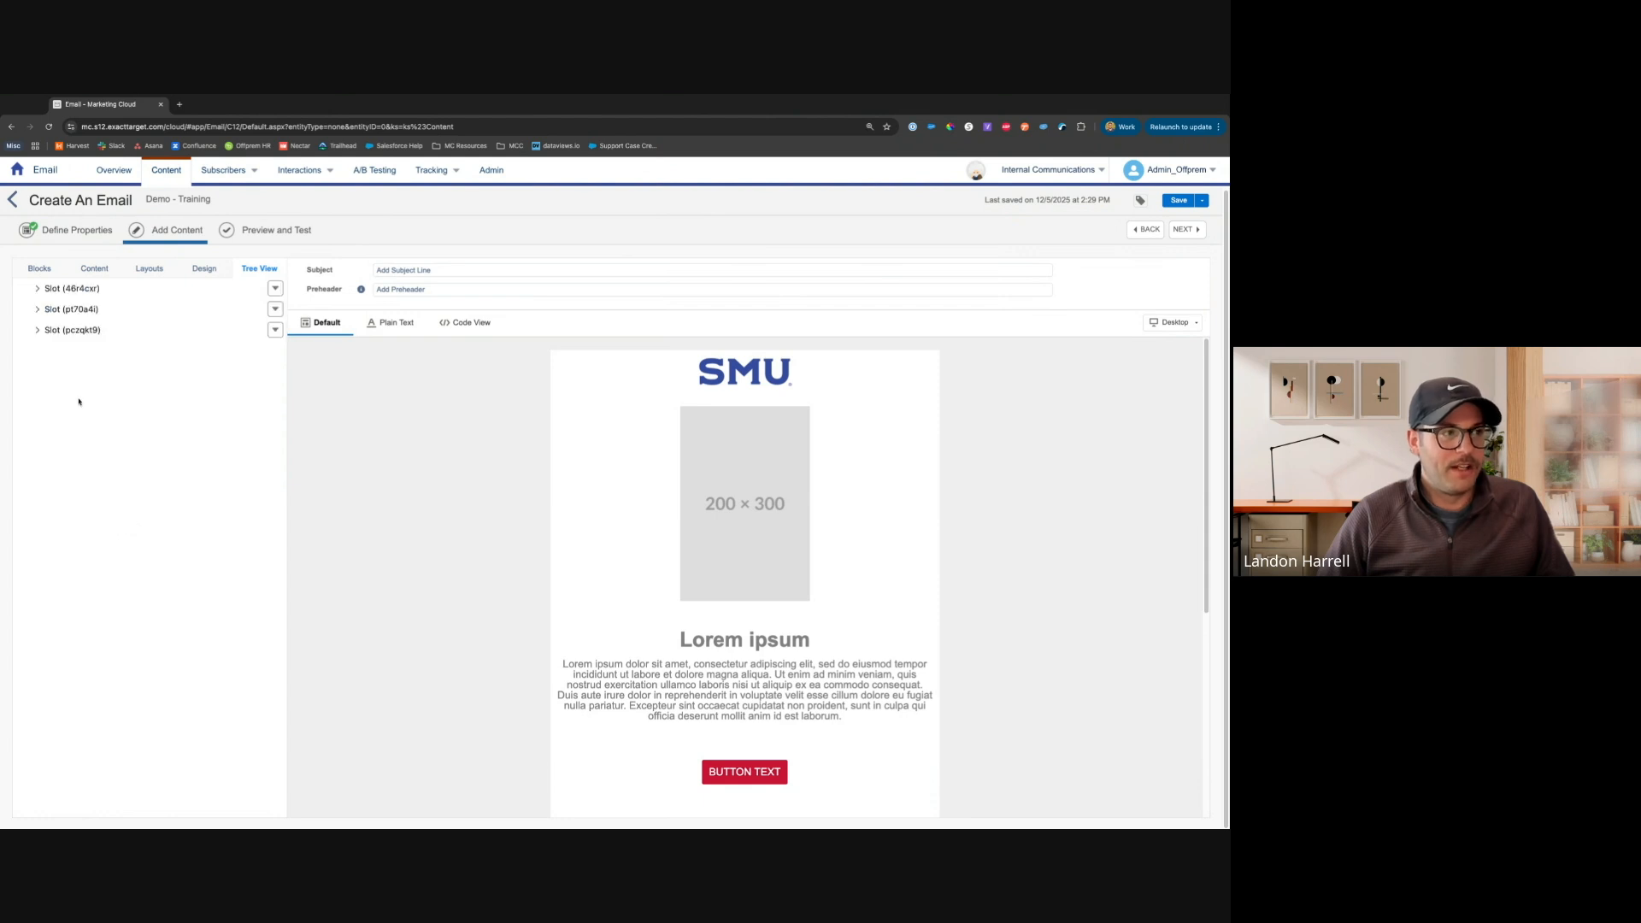
pyautogui.click(37, 330)
pyautogui.click(38, 308)
pyautogui.click(38, 290)
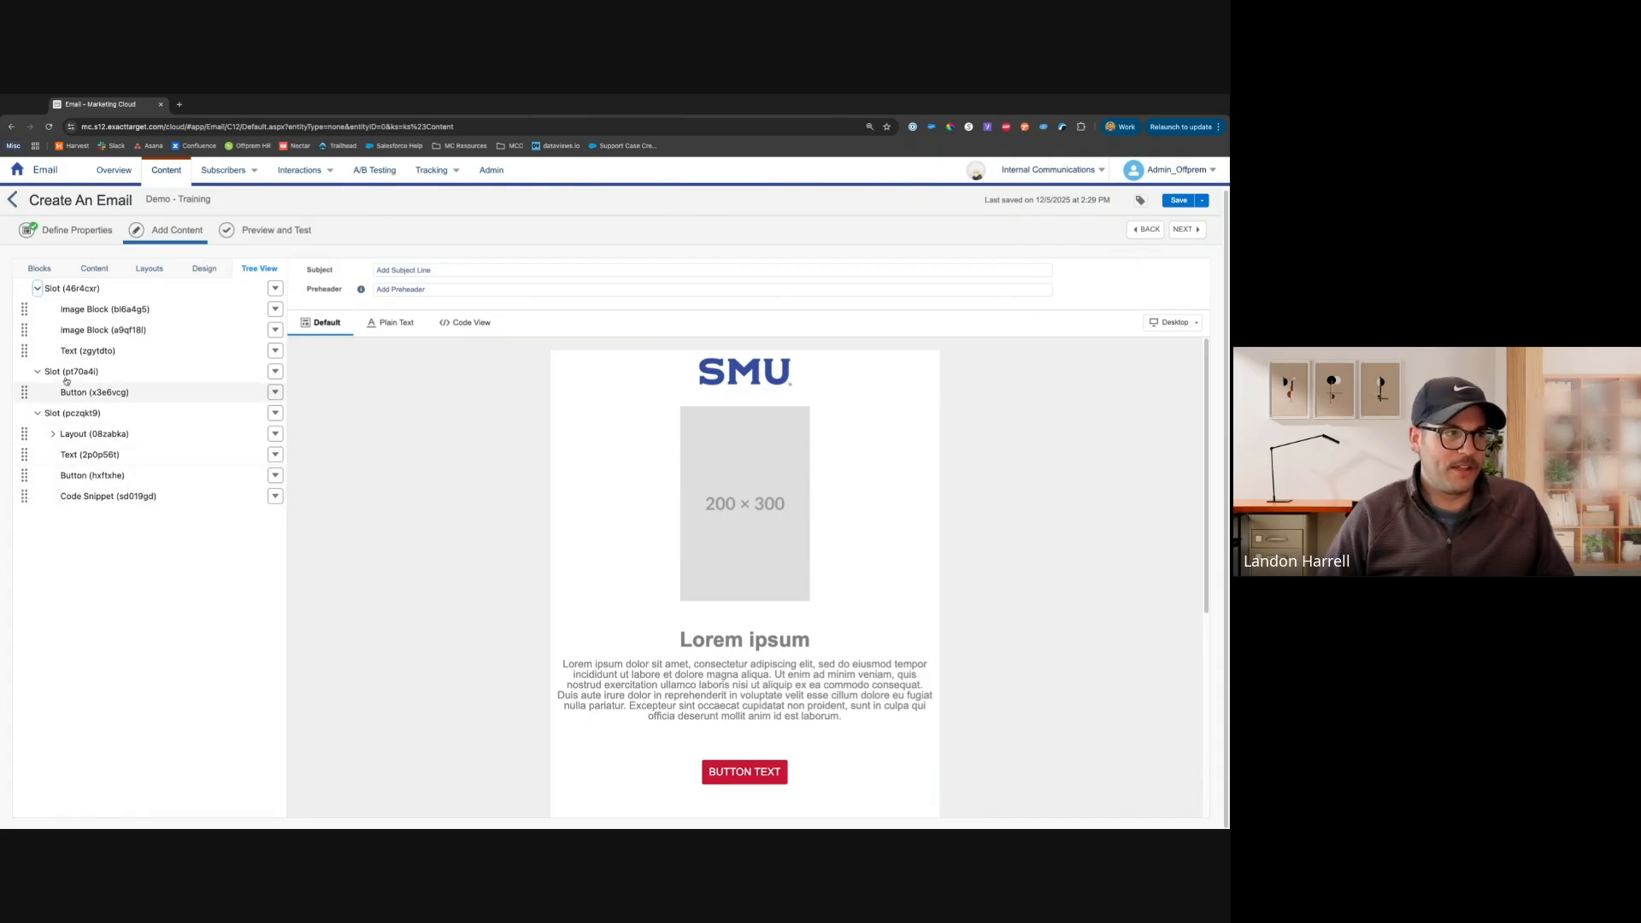
# Inspect the content area's styling properties and close them
pyautogui.click(40, 268)
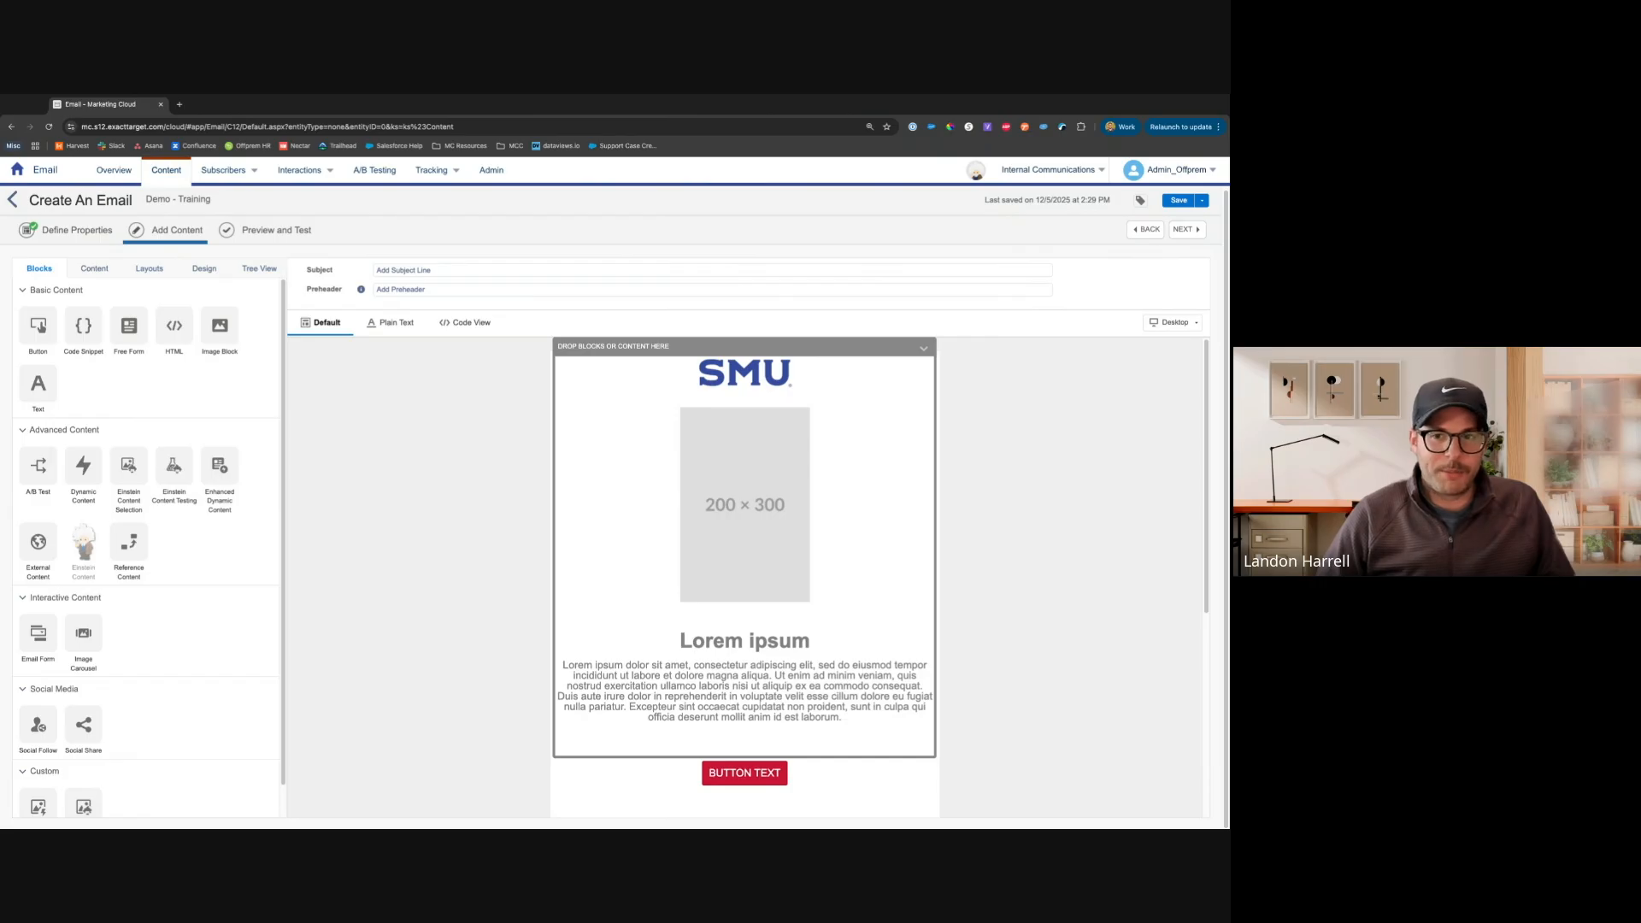
pyautogui.click(925, 350)
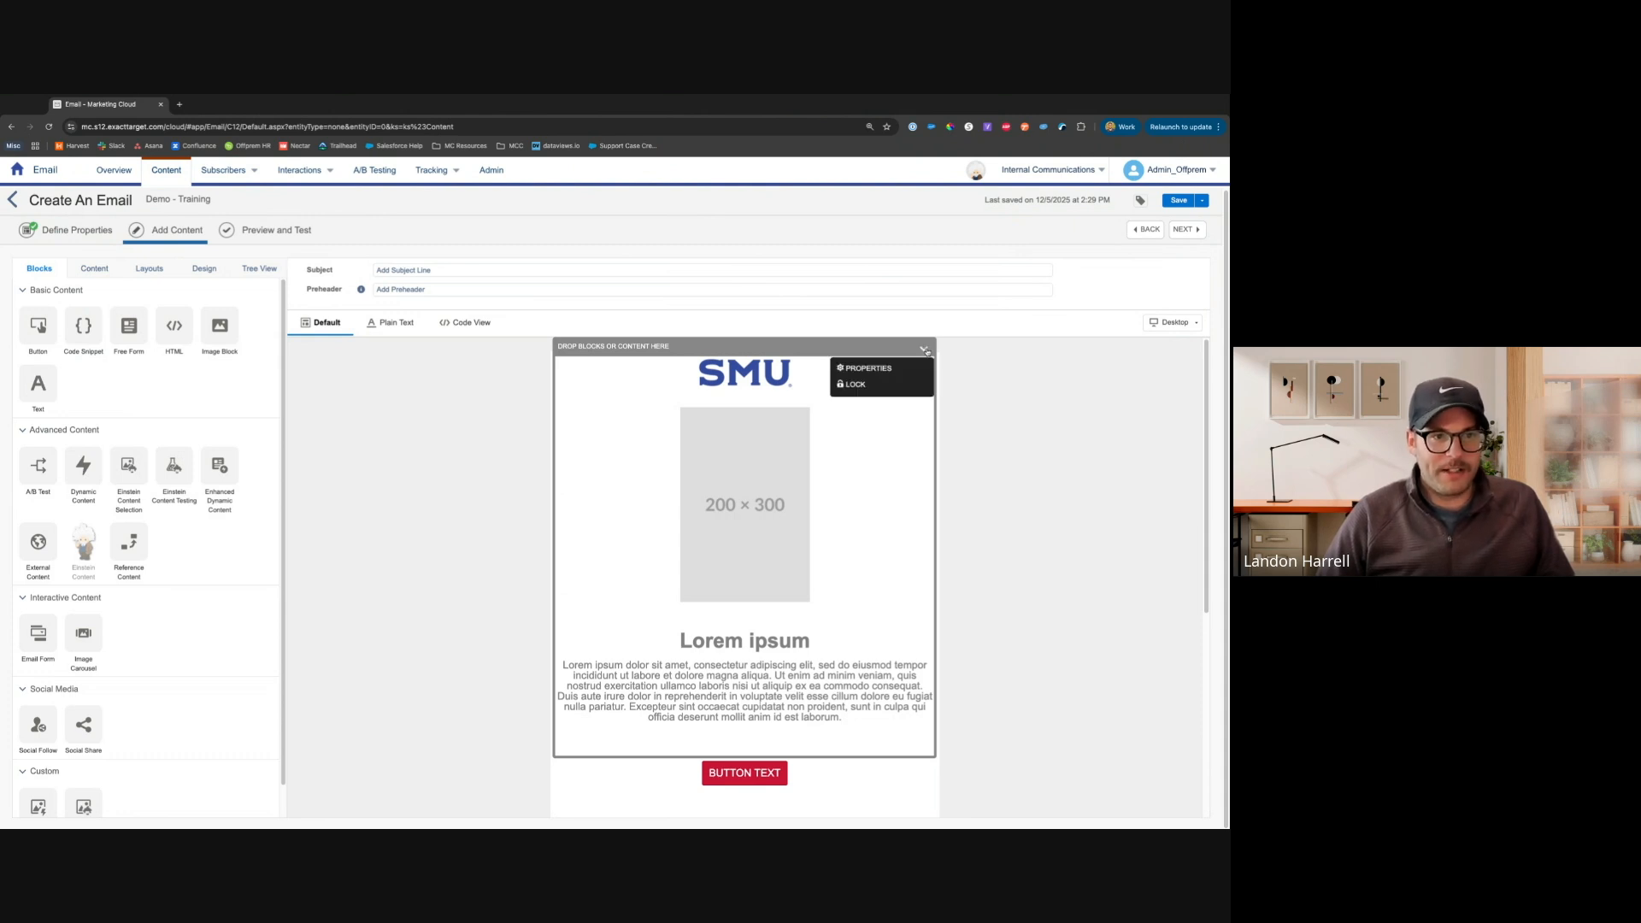
pyautogui.click(876, 368)
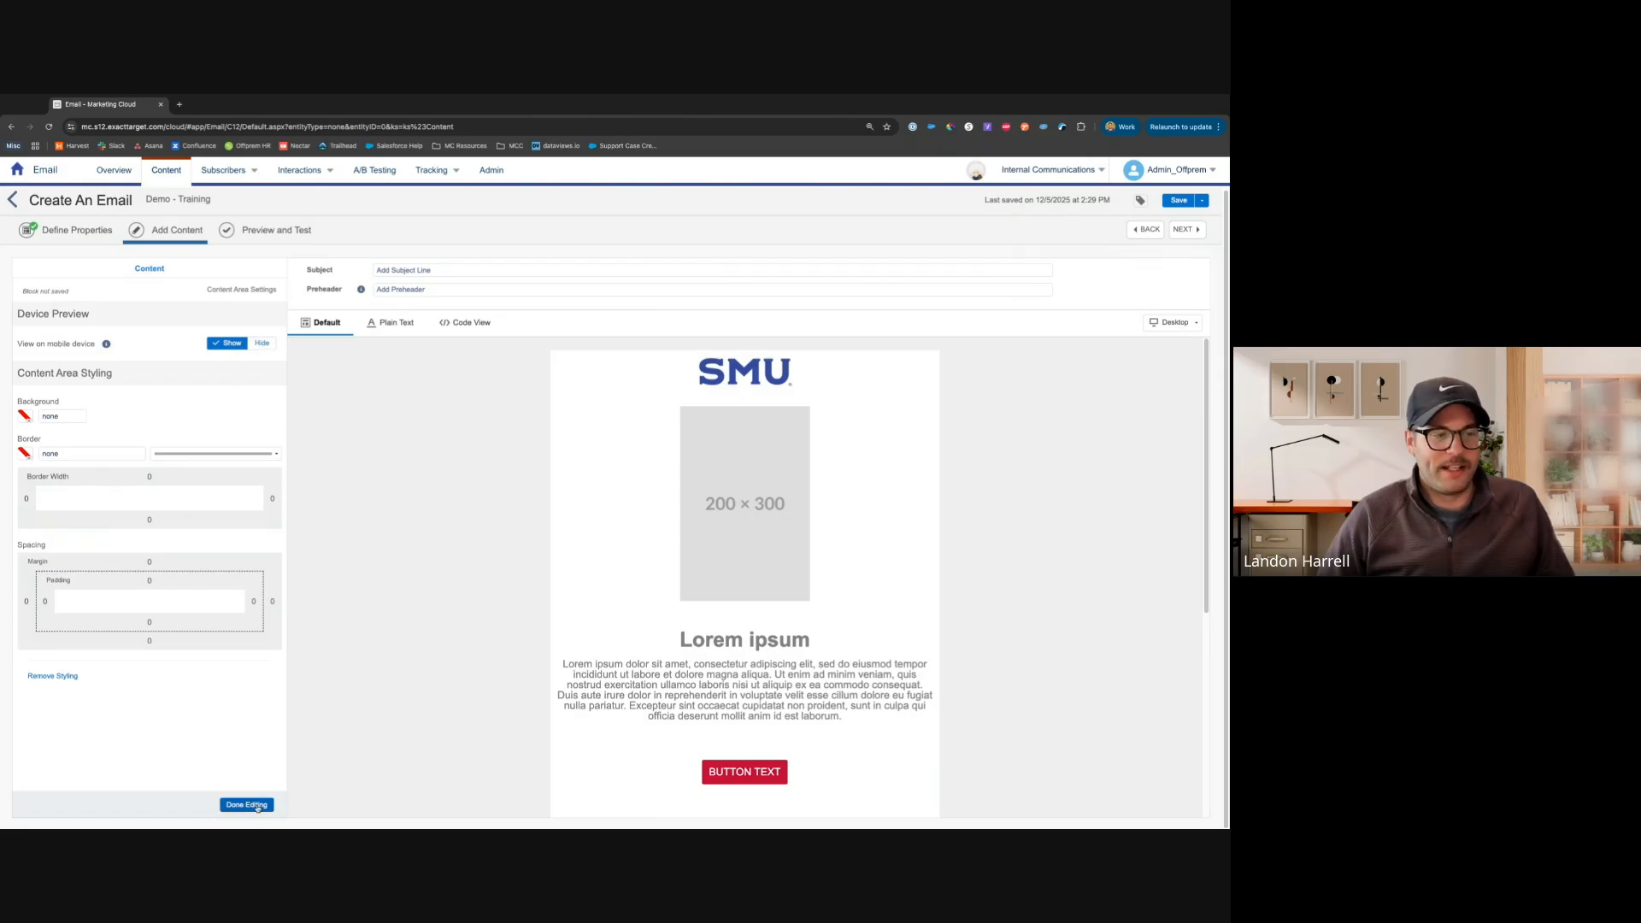
pyautogui.click(256, 807)
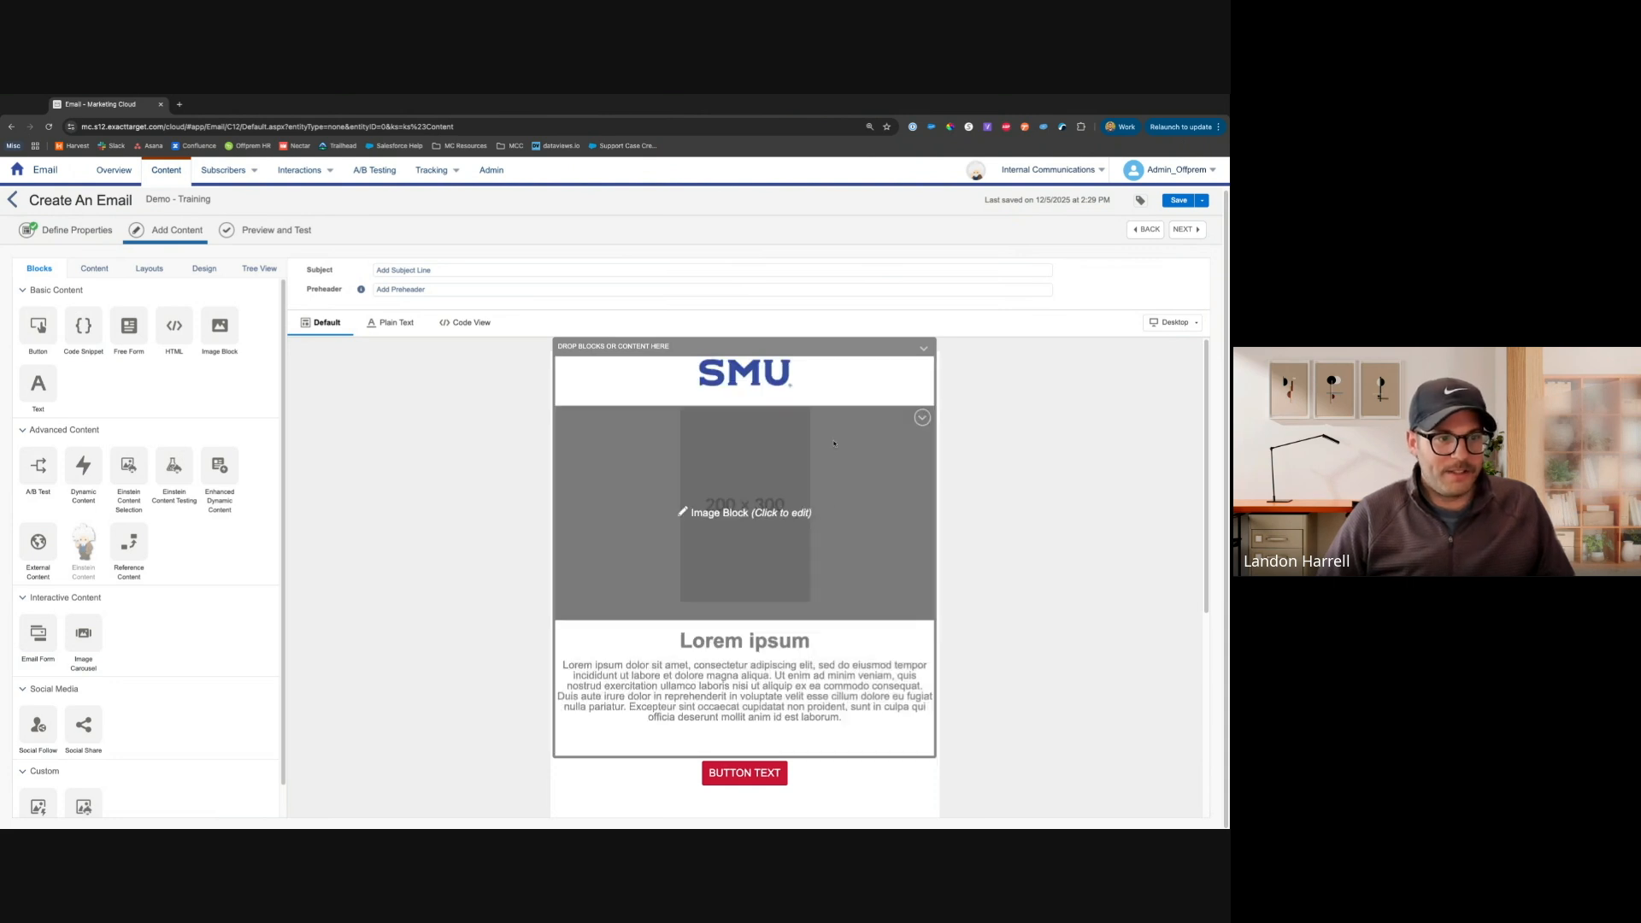
# Open the text block and change its headline to Hi I'm a Headline
pyautogui.click(830, 704)
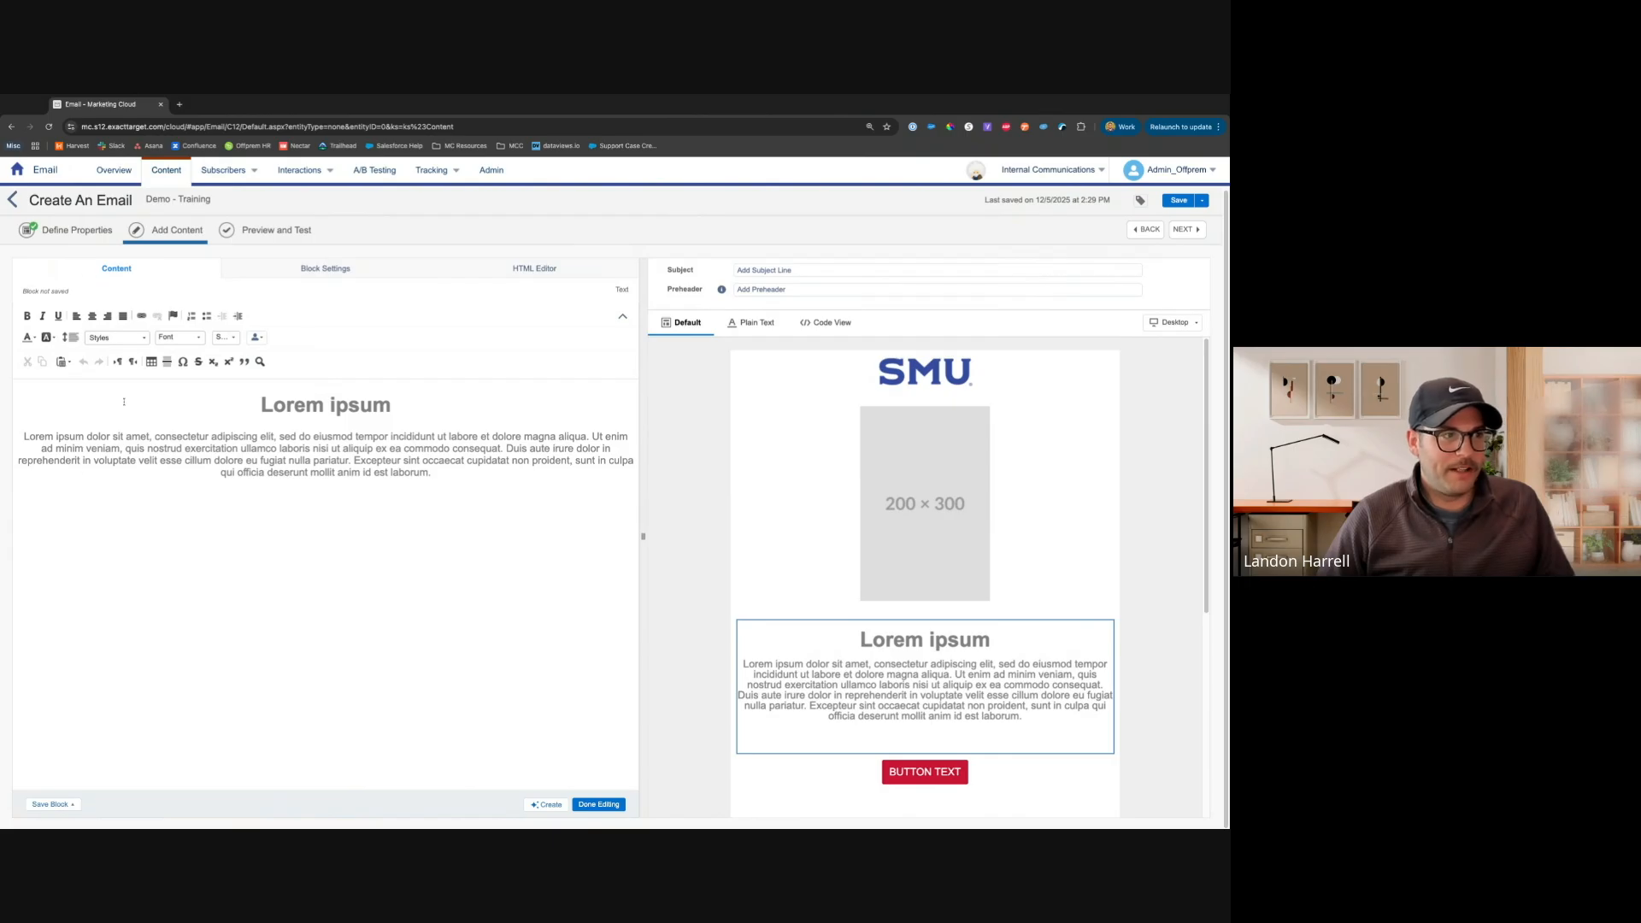
pyautogui.moveTo(260, 405); pyautogui.dragTo(394, 406)
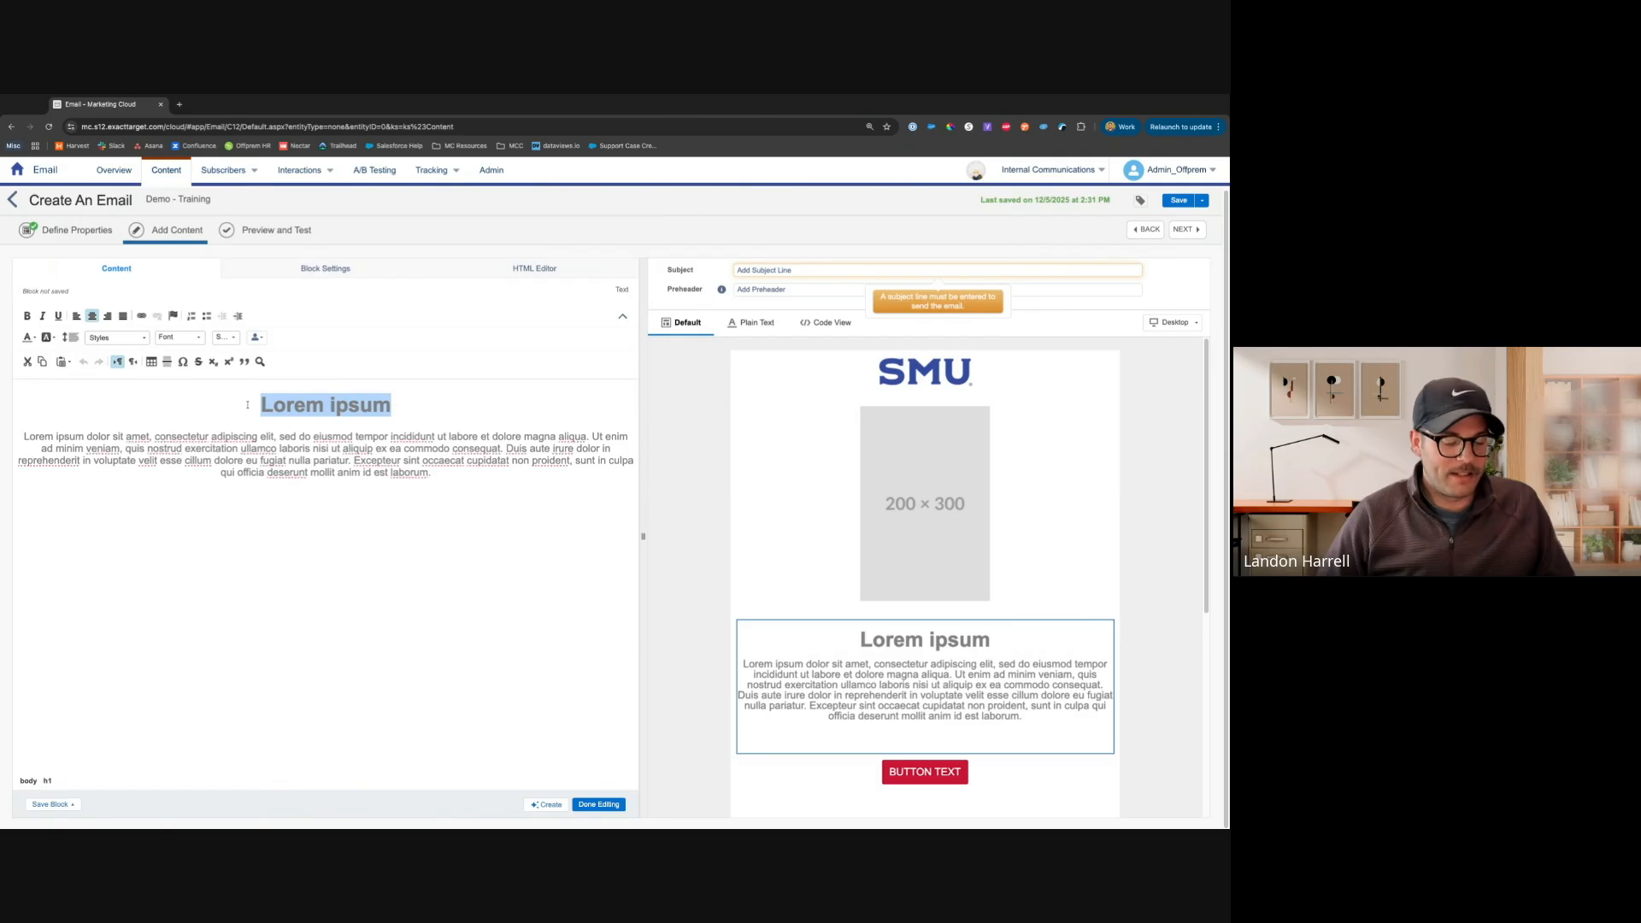
pyautogui.write('Hi I')
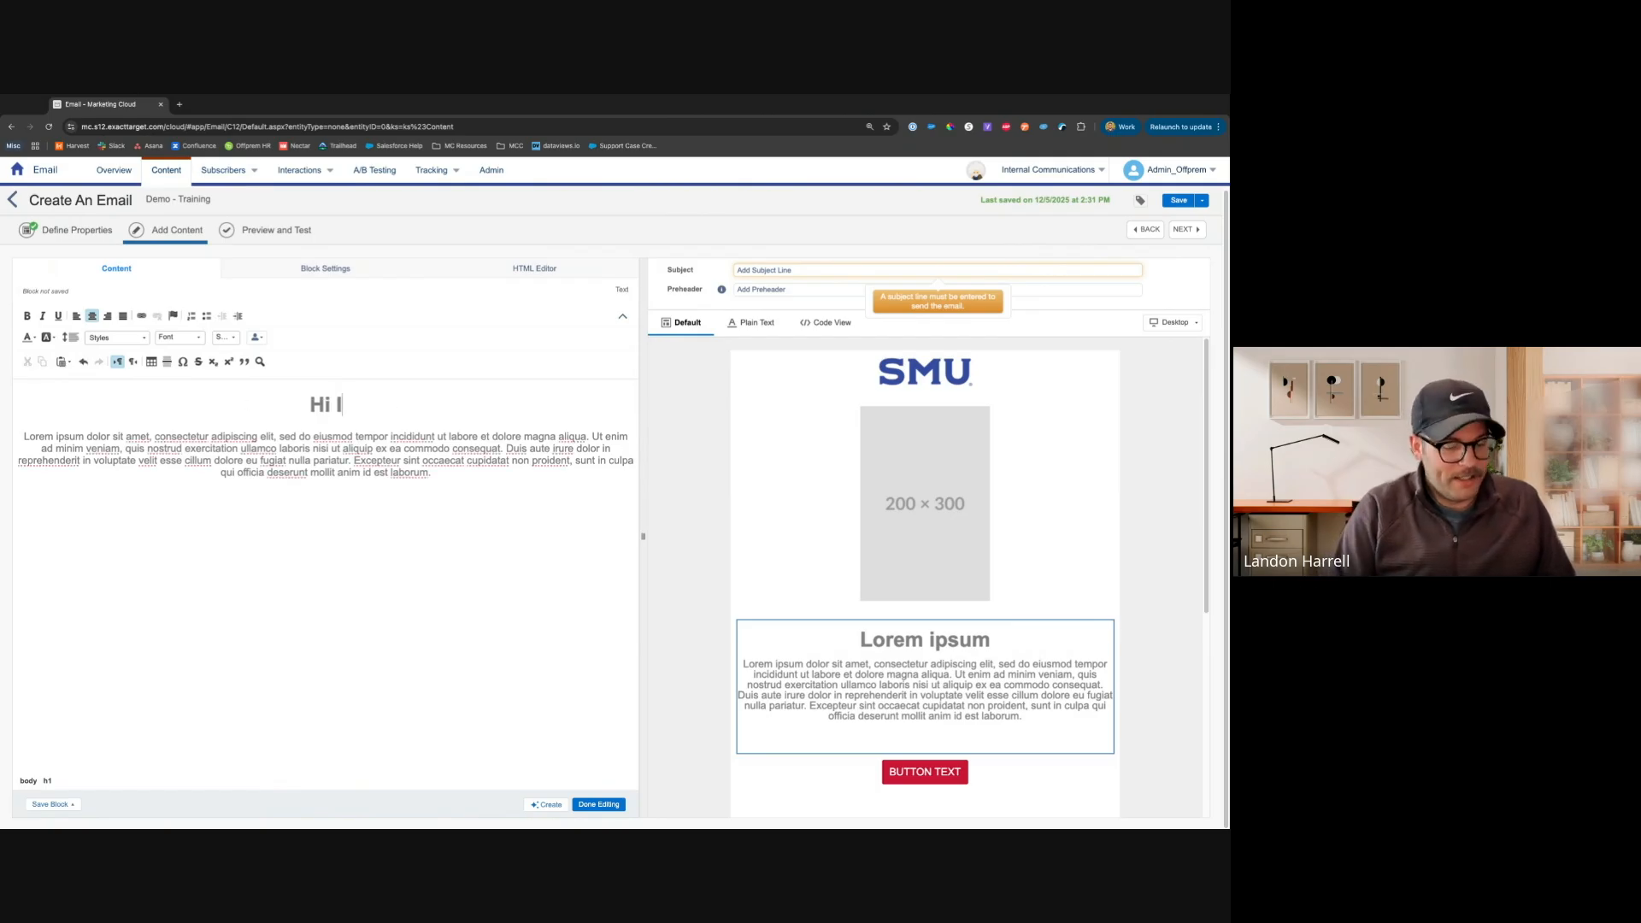
pyautogui.write("'m a Headline")
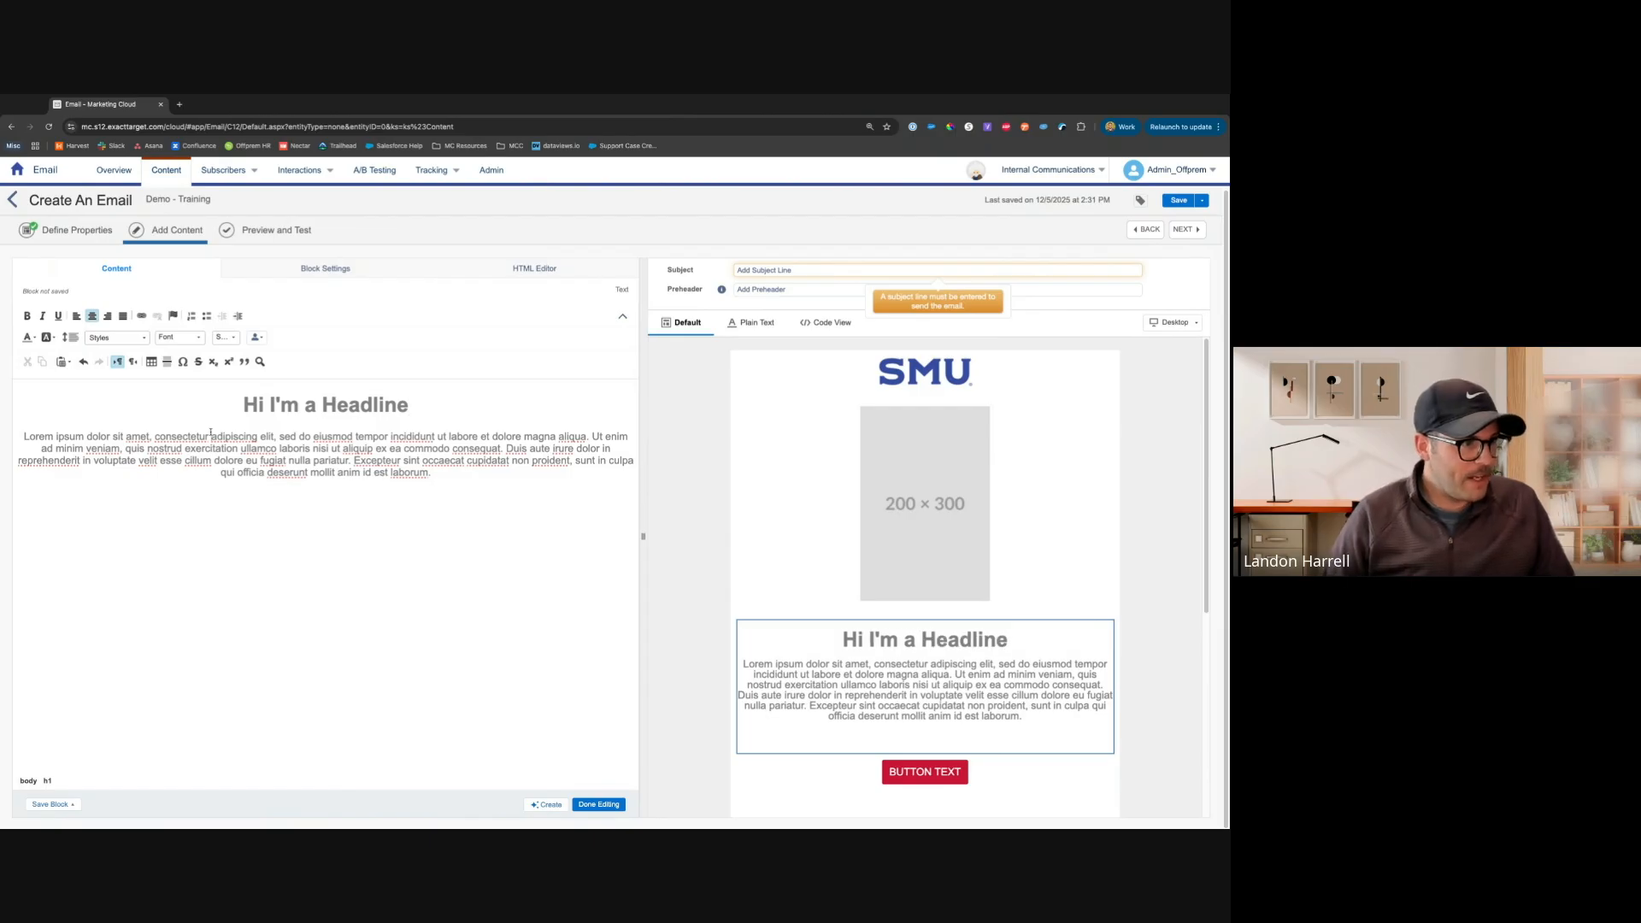
# Apply the Primary Title style to the headline, then undo it
pyautogui.click(95, 436)
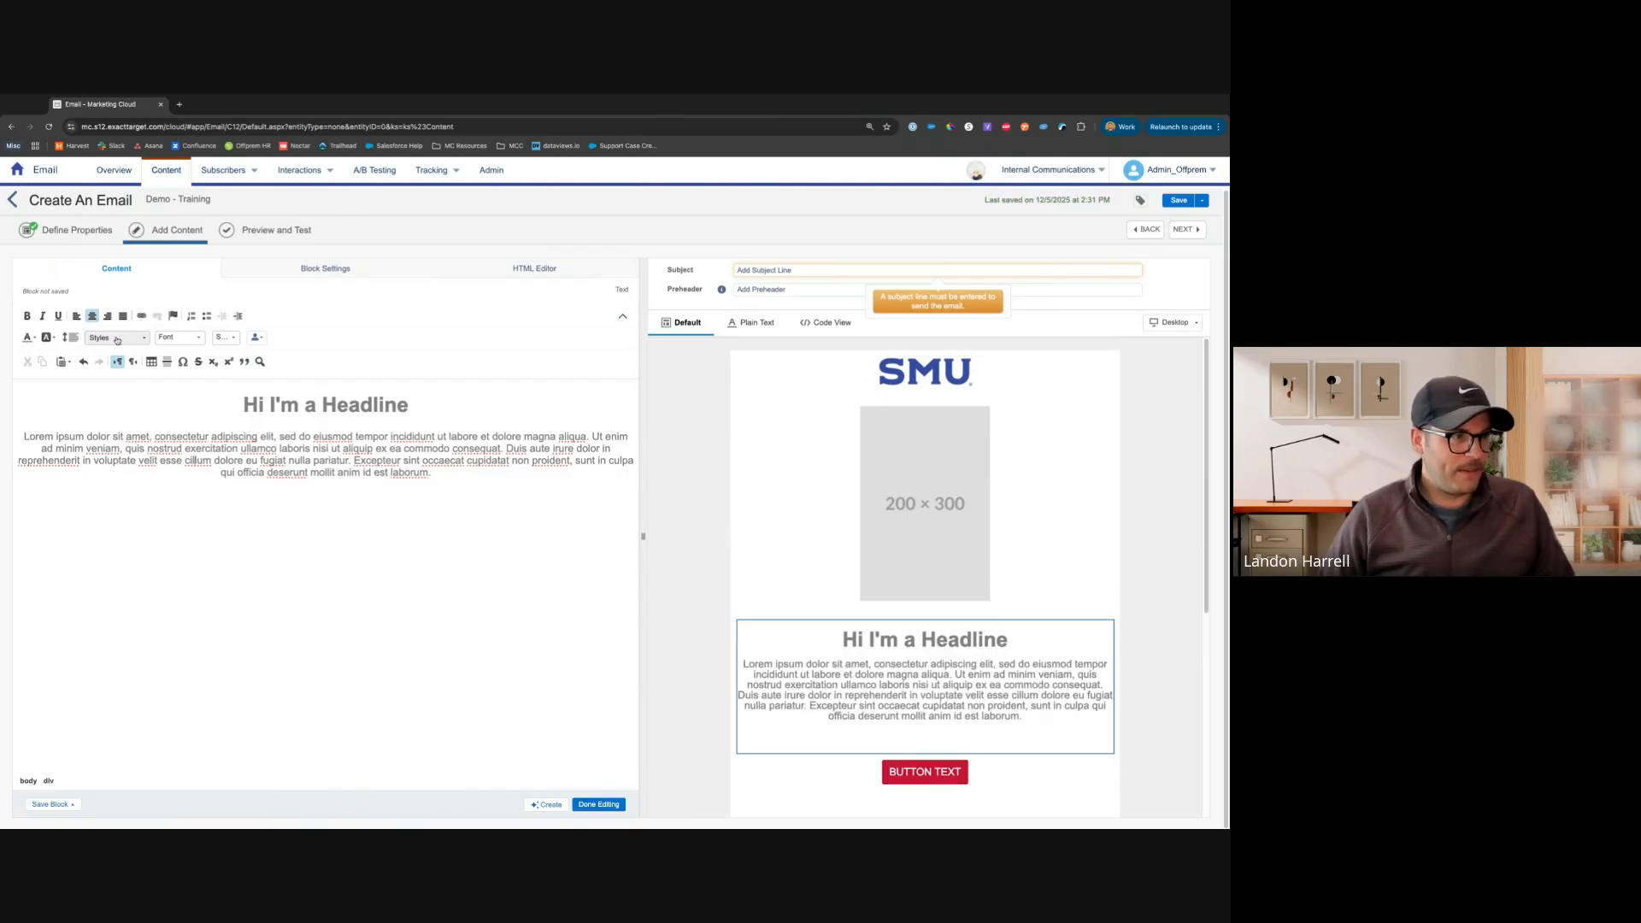
pyautogui.tripleClick(441, 403)
pyautogui.click(115, 338)
pyautogui.click(115, 359)
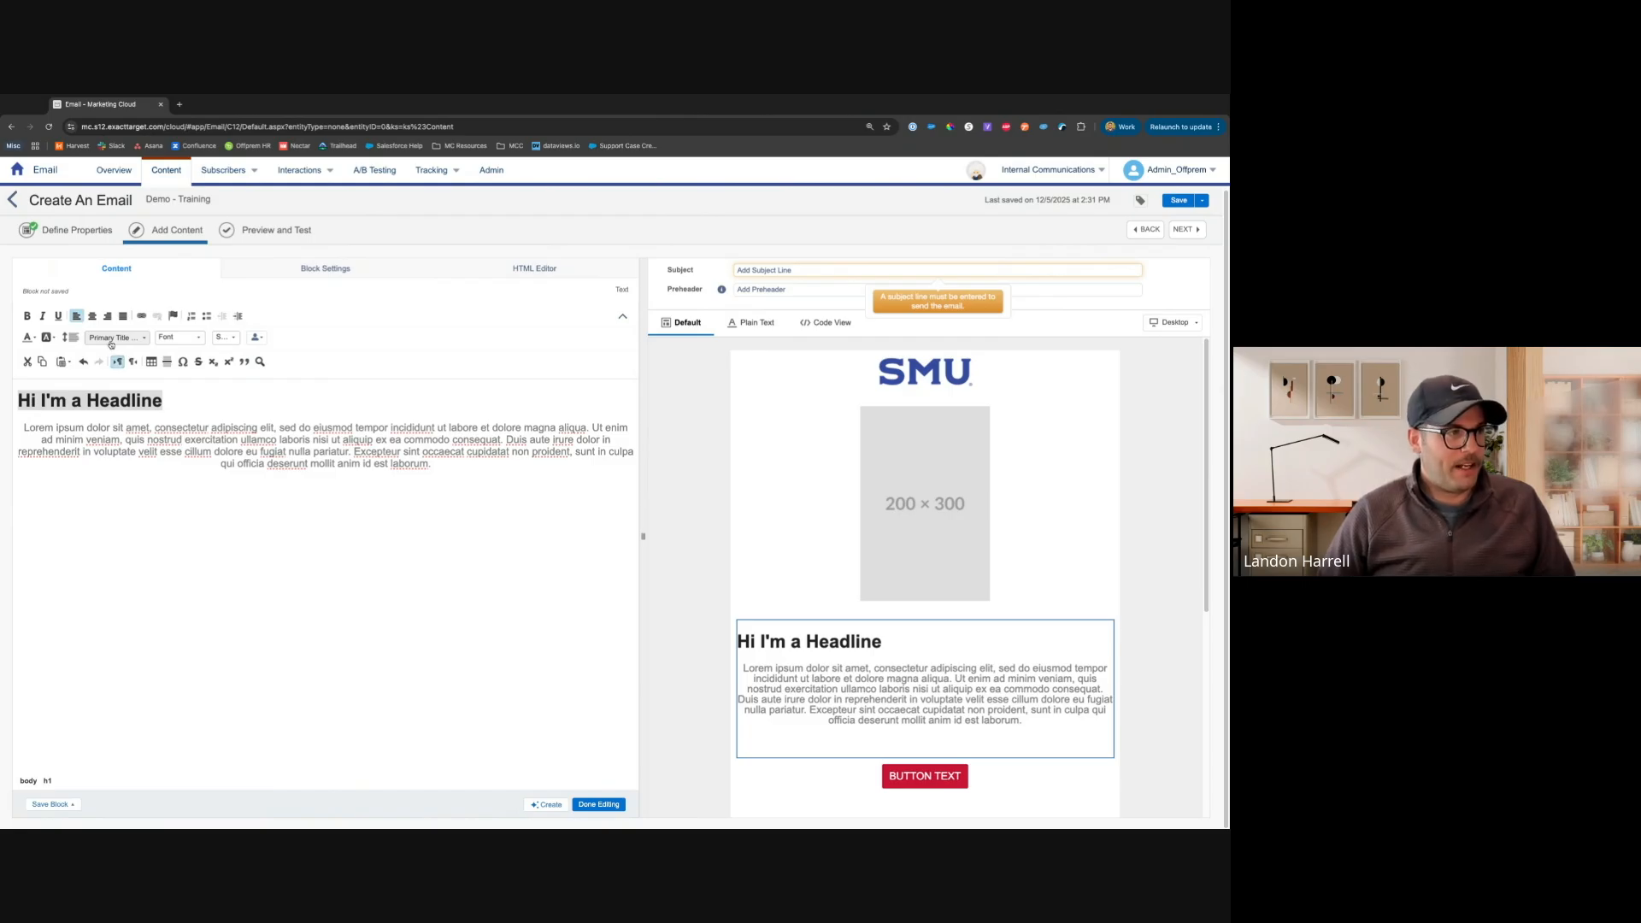
pyautogui.click(83, 362)
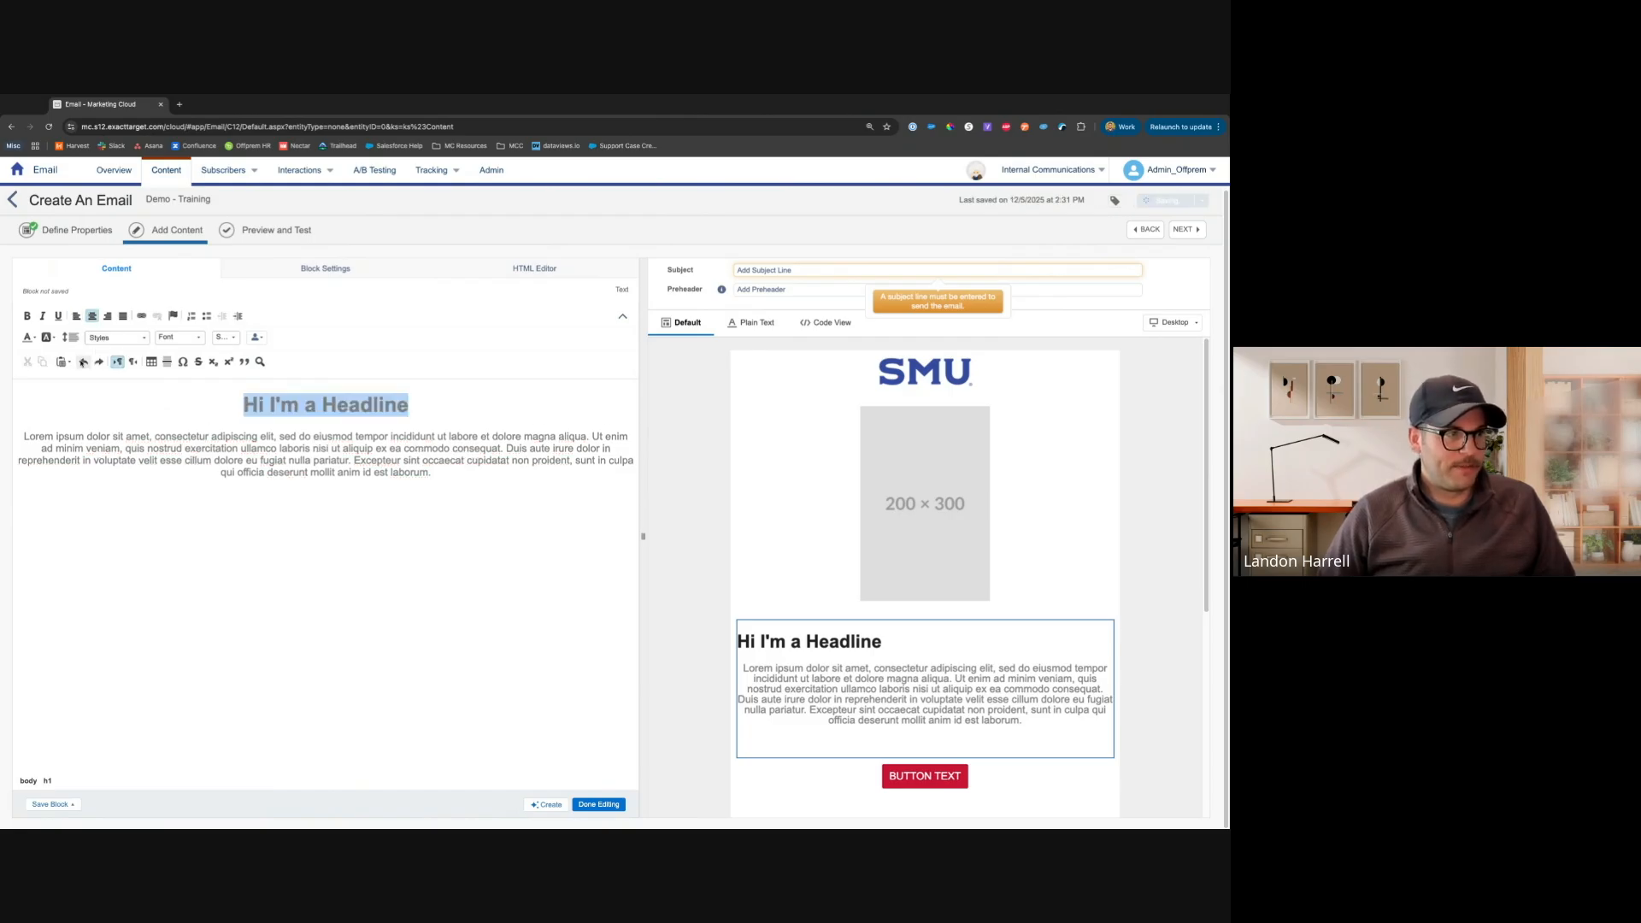
# Choose the Junior_Students data extension in Student_Affairs as the personalization data source
pyautogui.click(321, 404)
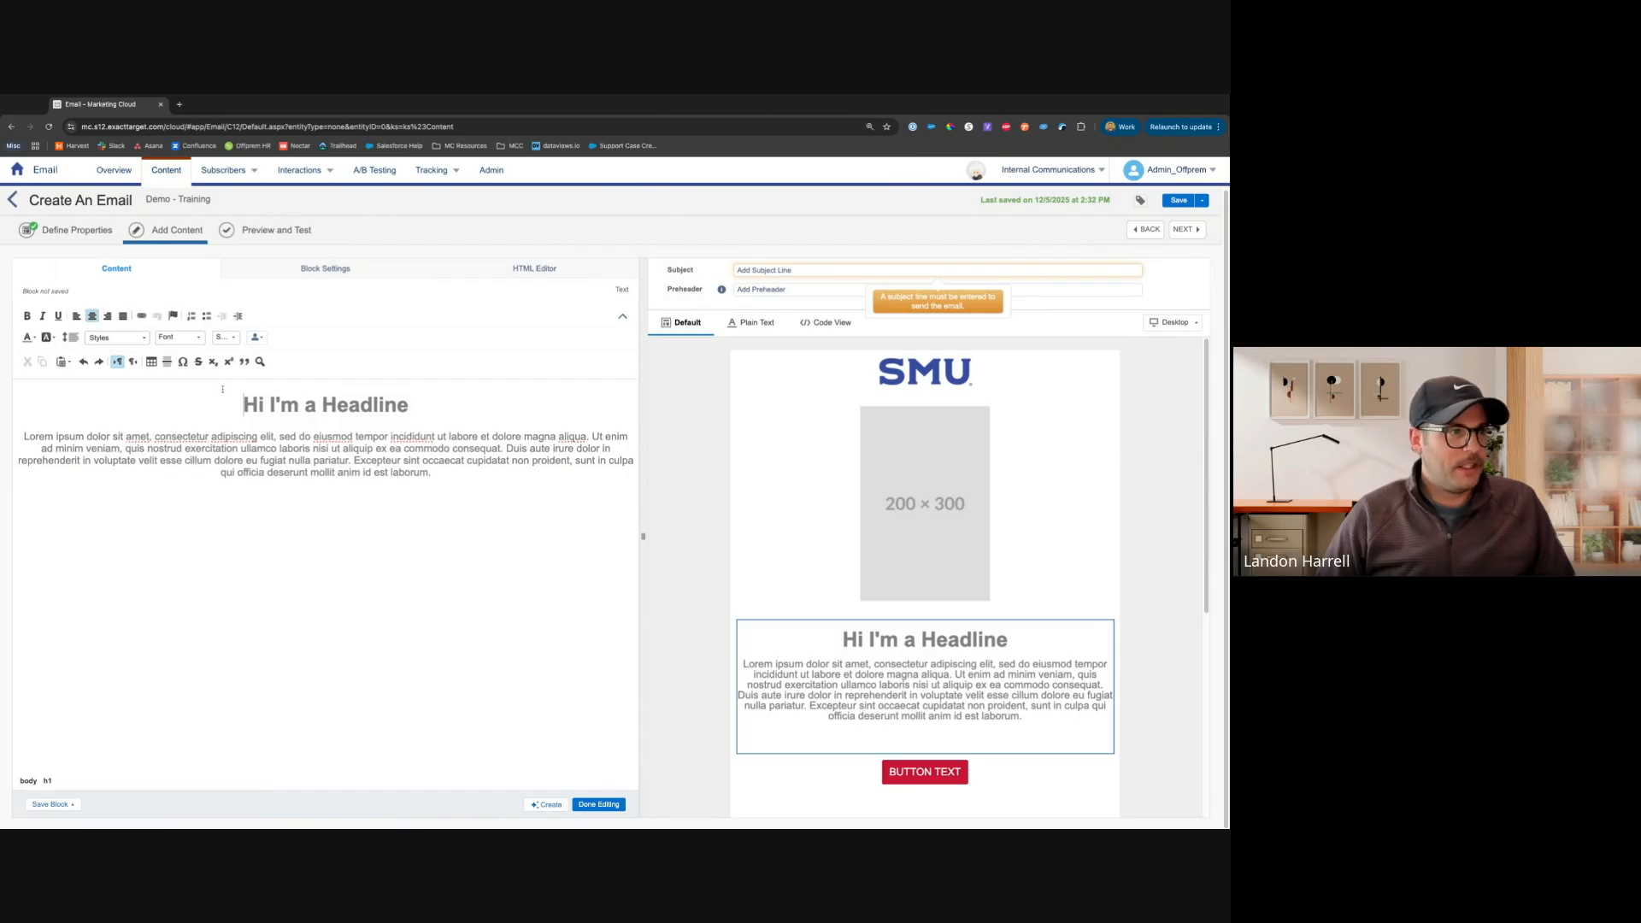
pyautogui.click(256, 339)
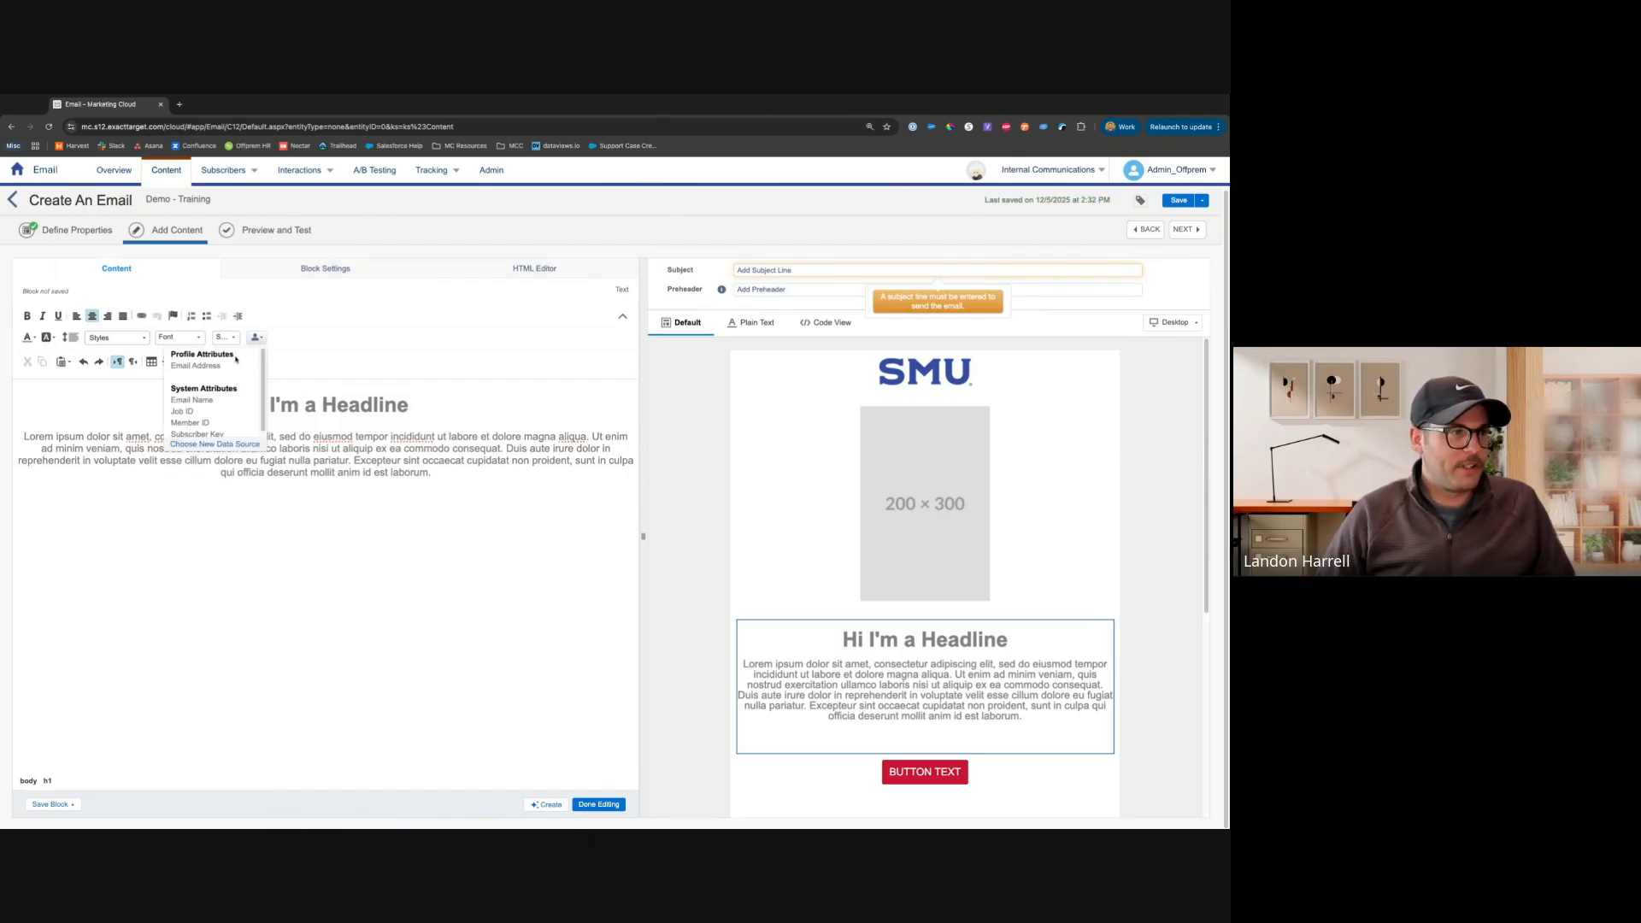
pyautogui.scroll(-1, 236, 360)
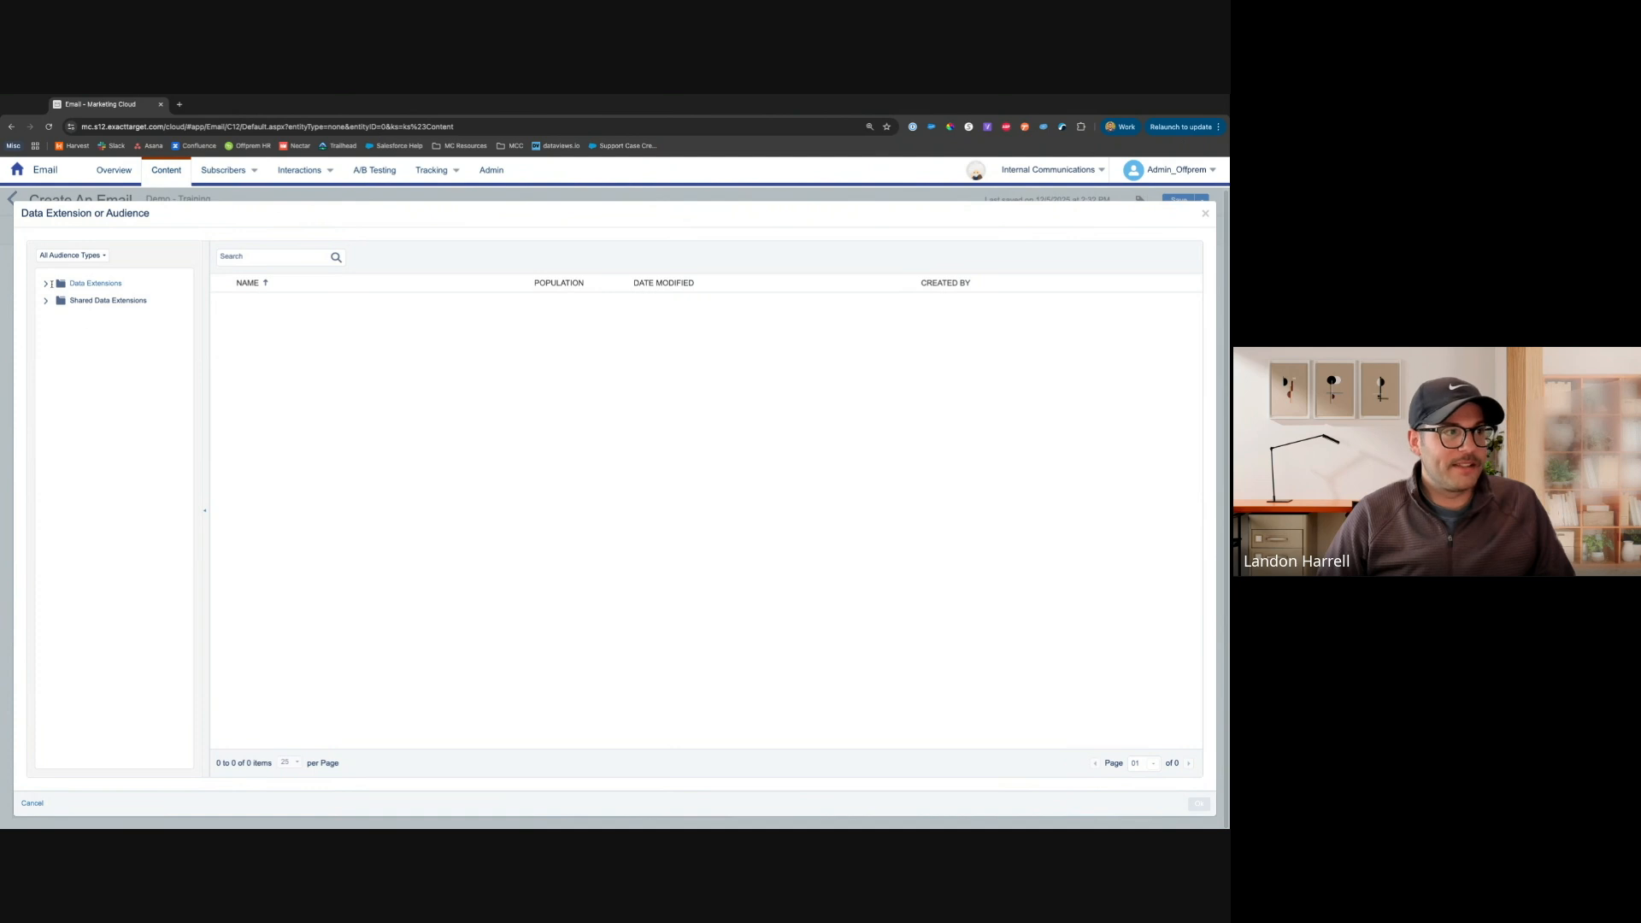
pyautogui.click(46, 284)
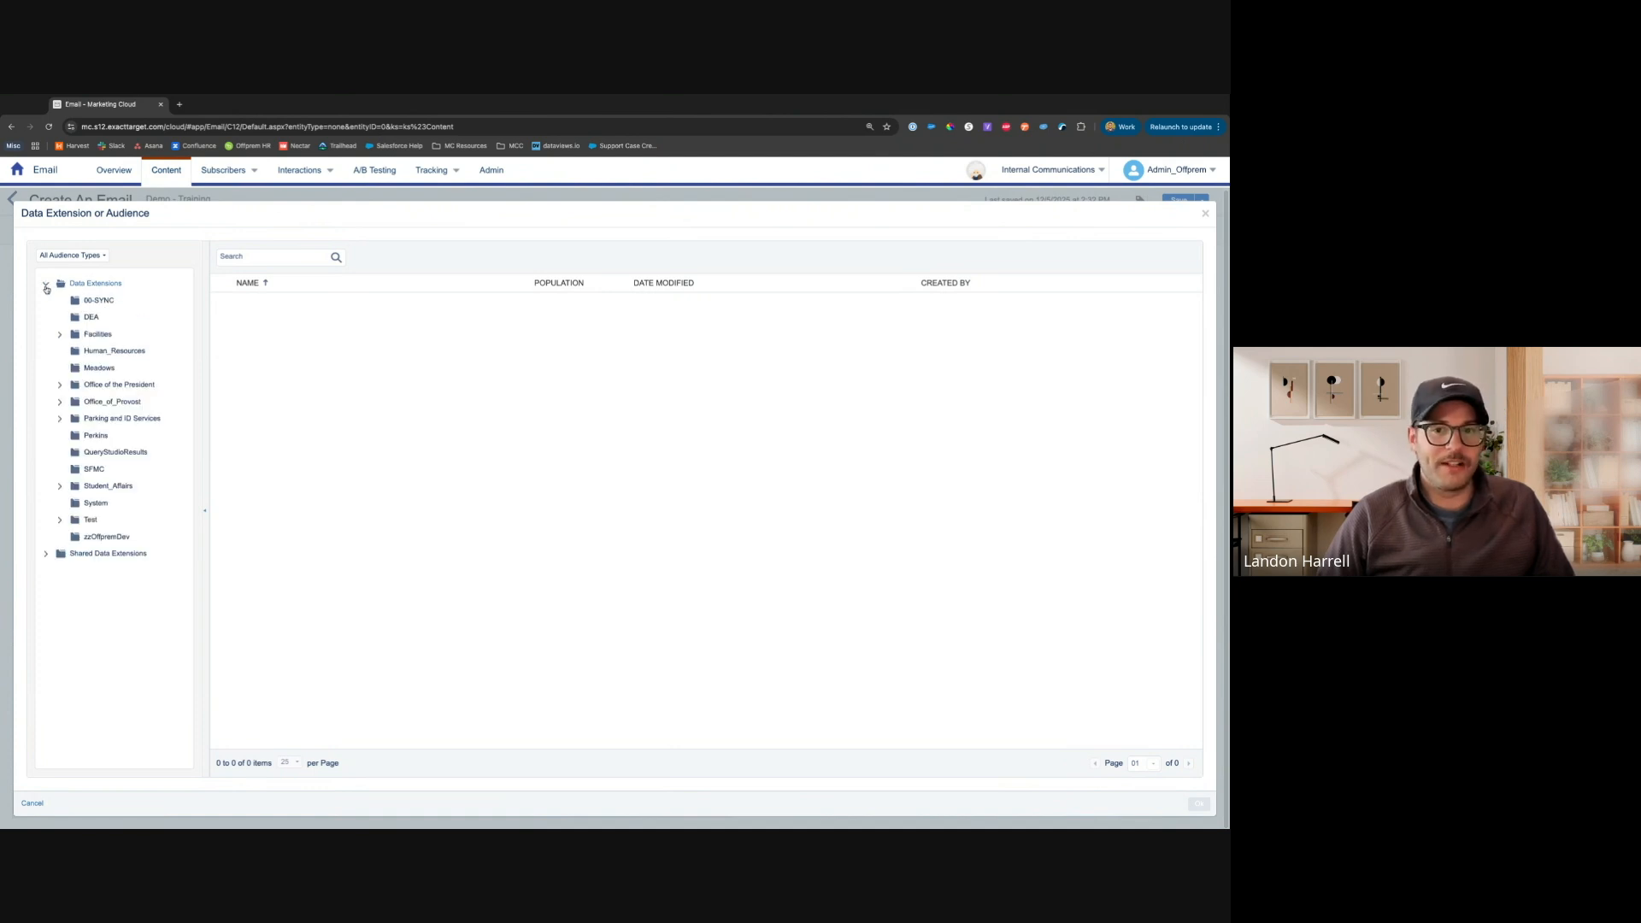
pyautogui.click(59, 488)
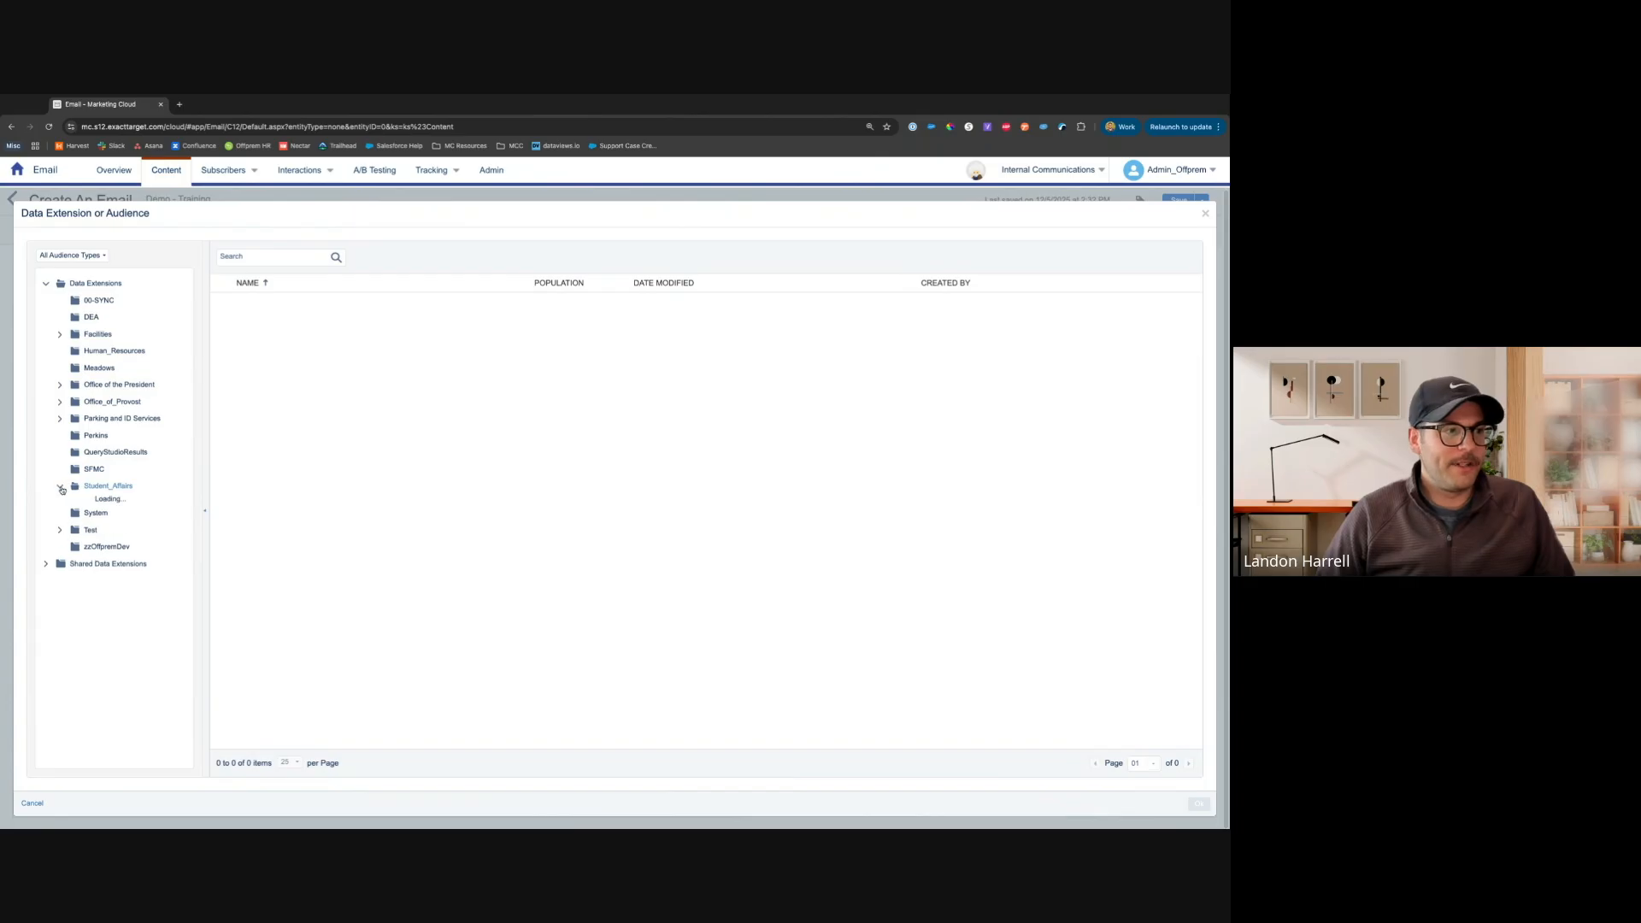
pyautogui.click(124, 554)
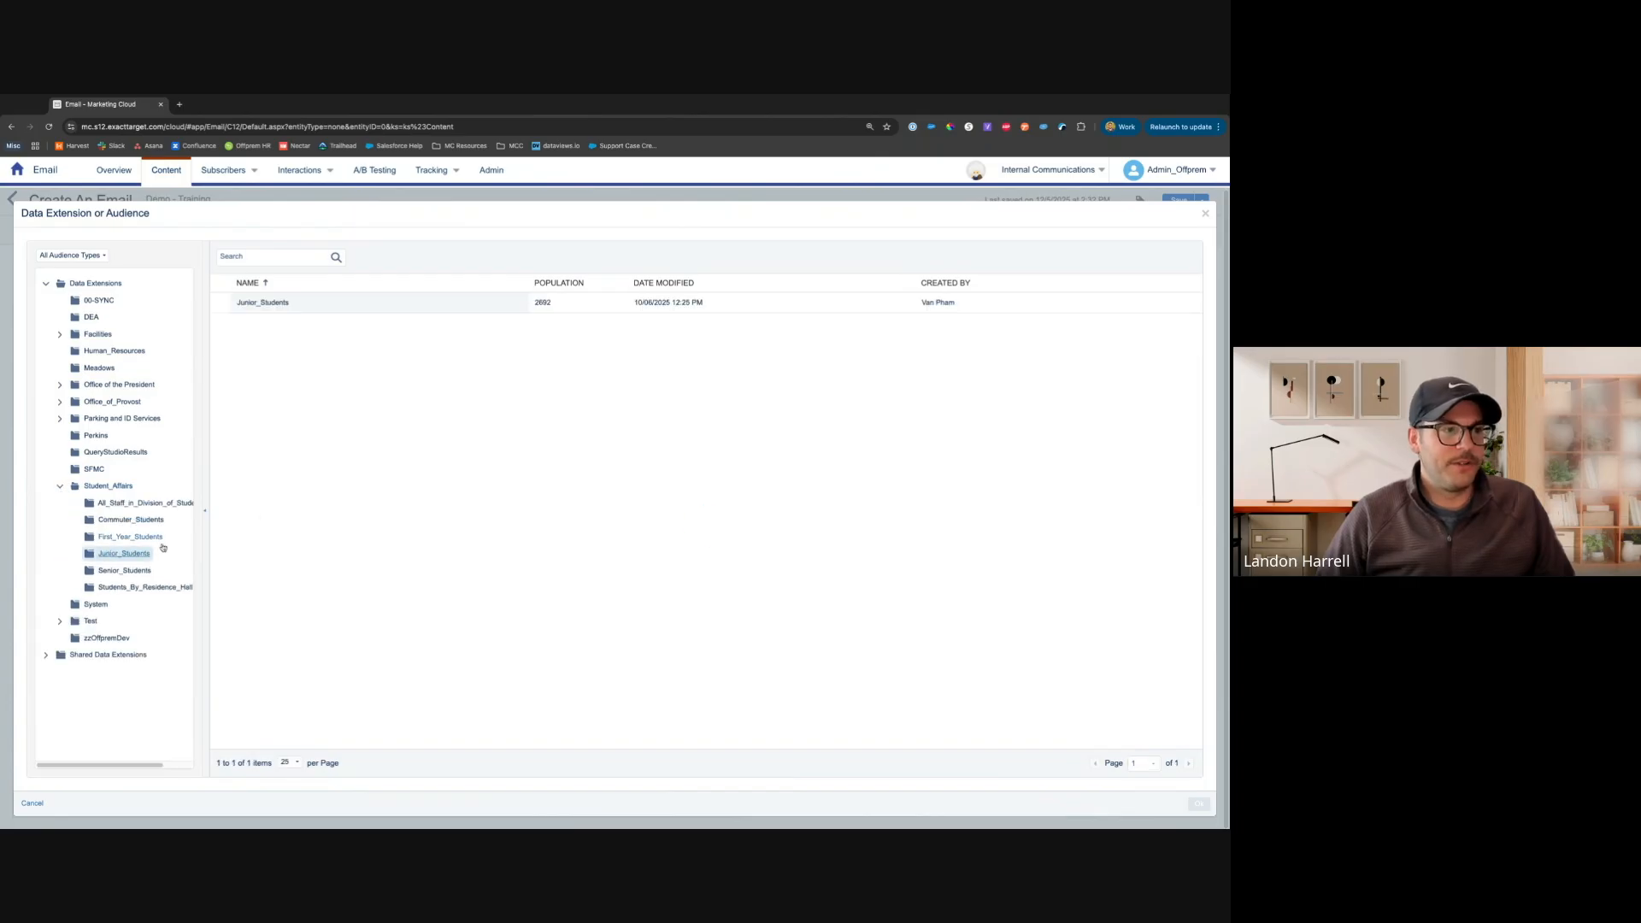
pyautogui.click(305, 304)
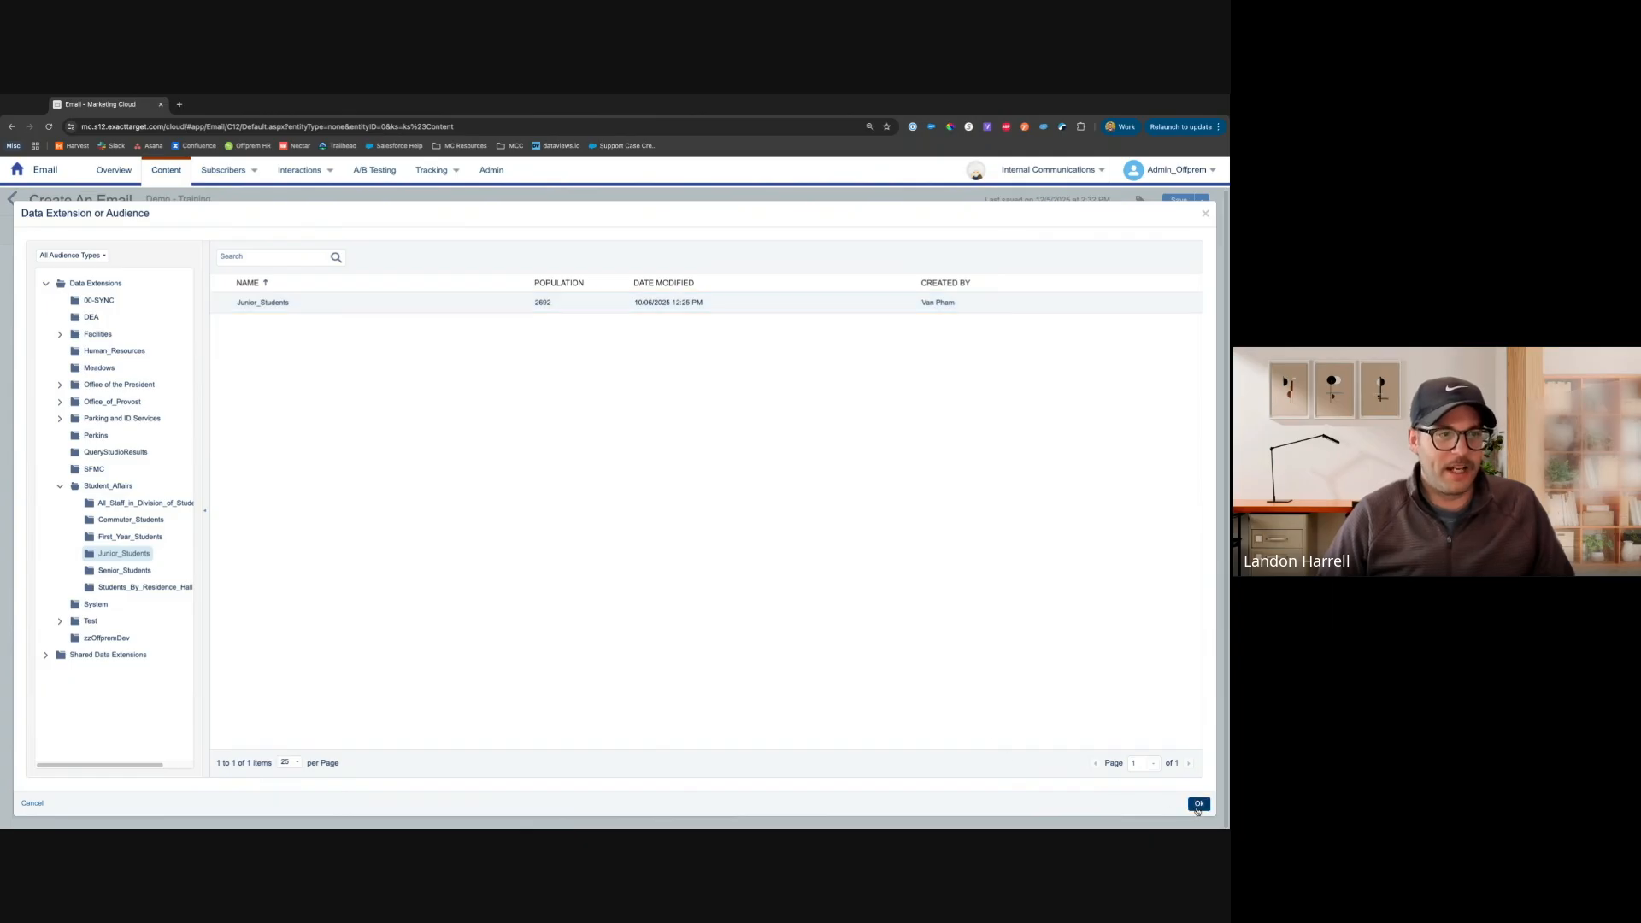
pyautogui.click(1198, 804)
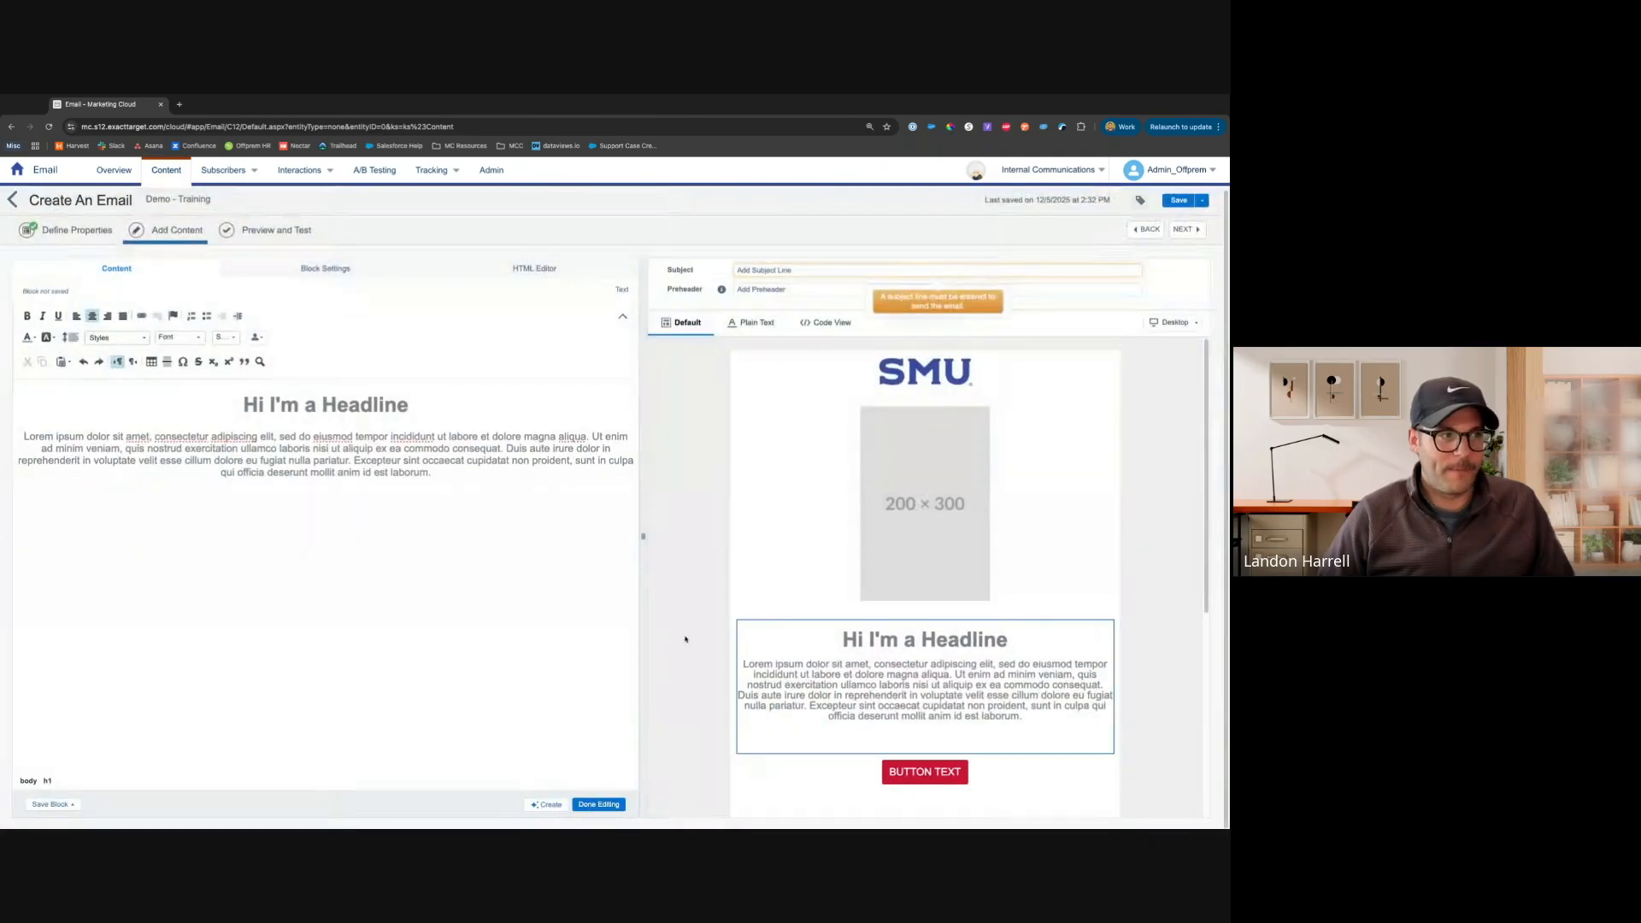
# Replace I'm a Headline with the FirstName personalization string followed by a comma
pyautogui.click(258, 338)
pyautogui.scroll(-2, 205, 394)
pyautogui.scroll(-5, 213, 386)
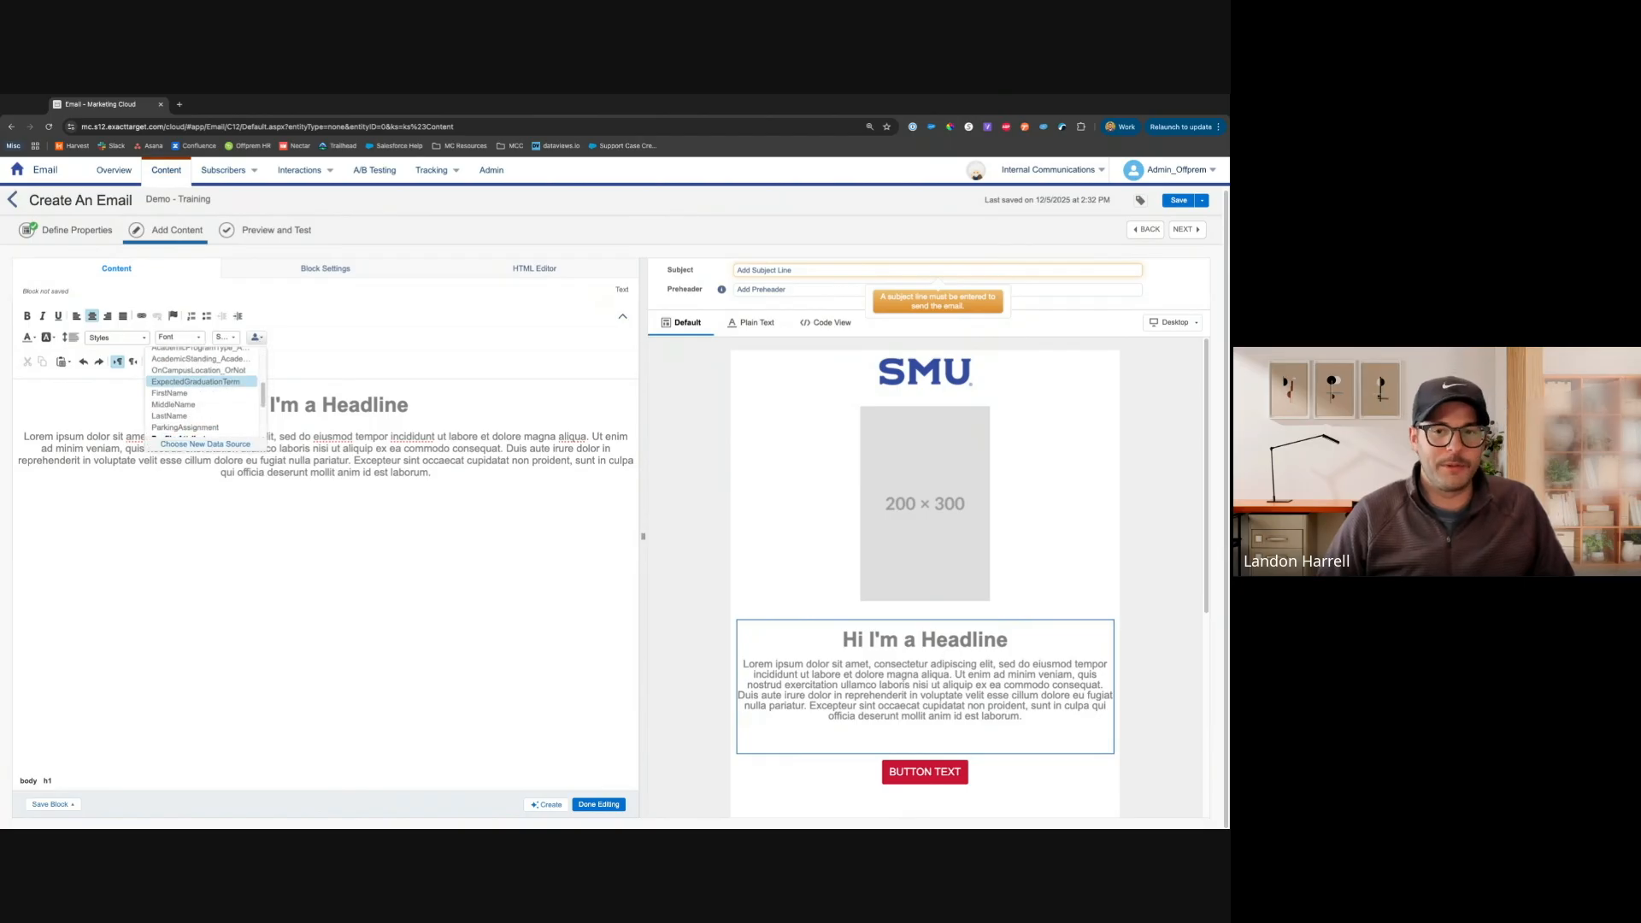
pyautogui.click(345, 437)
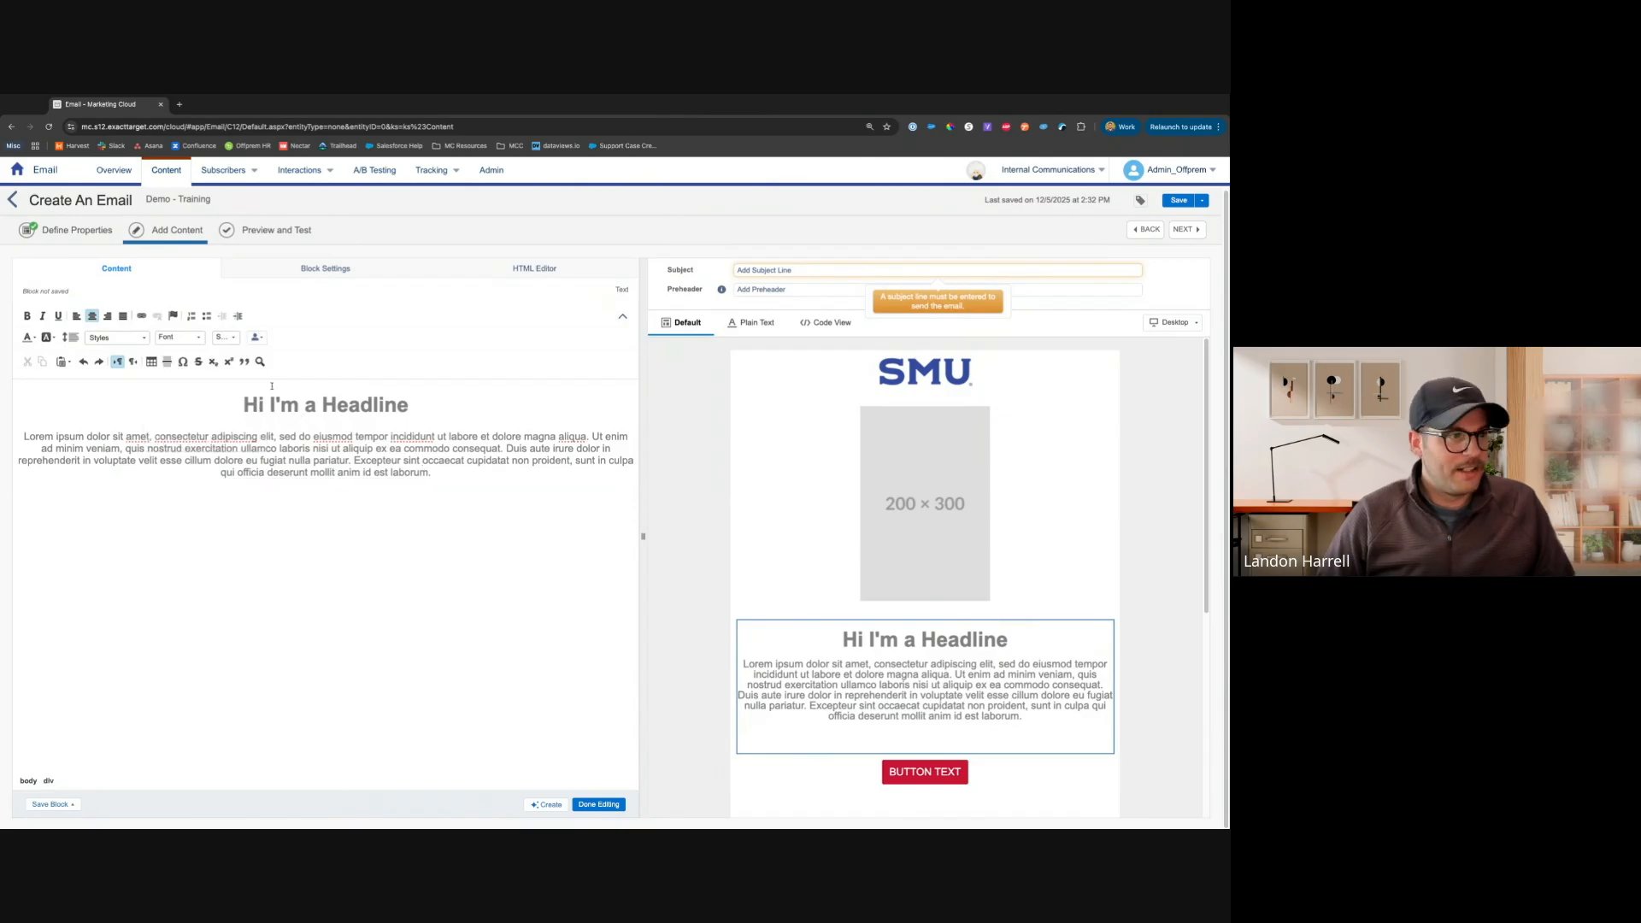
pyautogui.moveTo(425, 405); pyautogui.dragTo(272, 404)
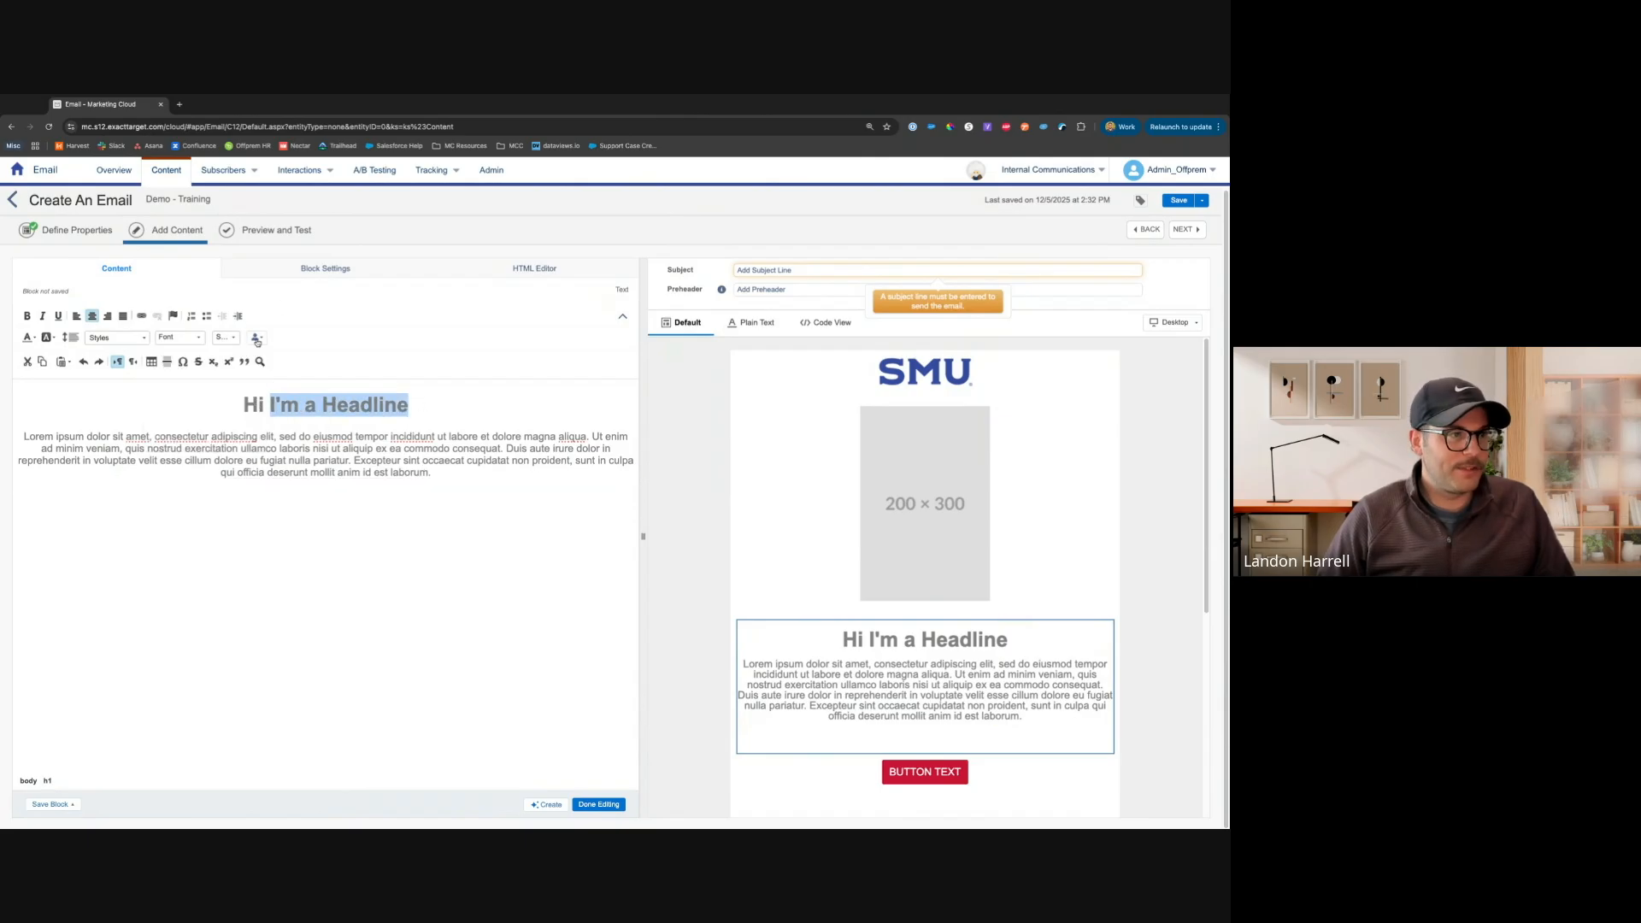
pyautogui.click(257, 338)
pyautogui.click(210, 405)
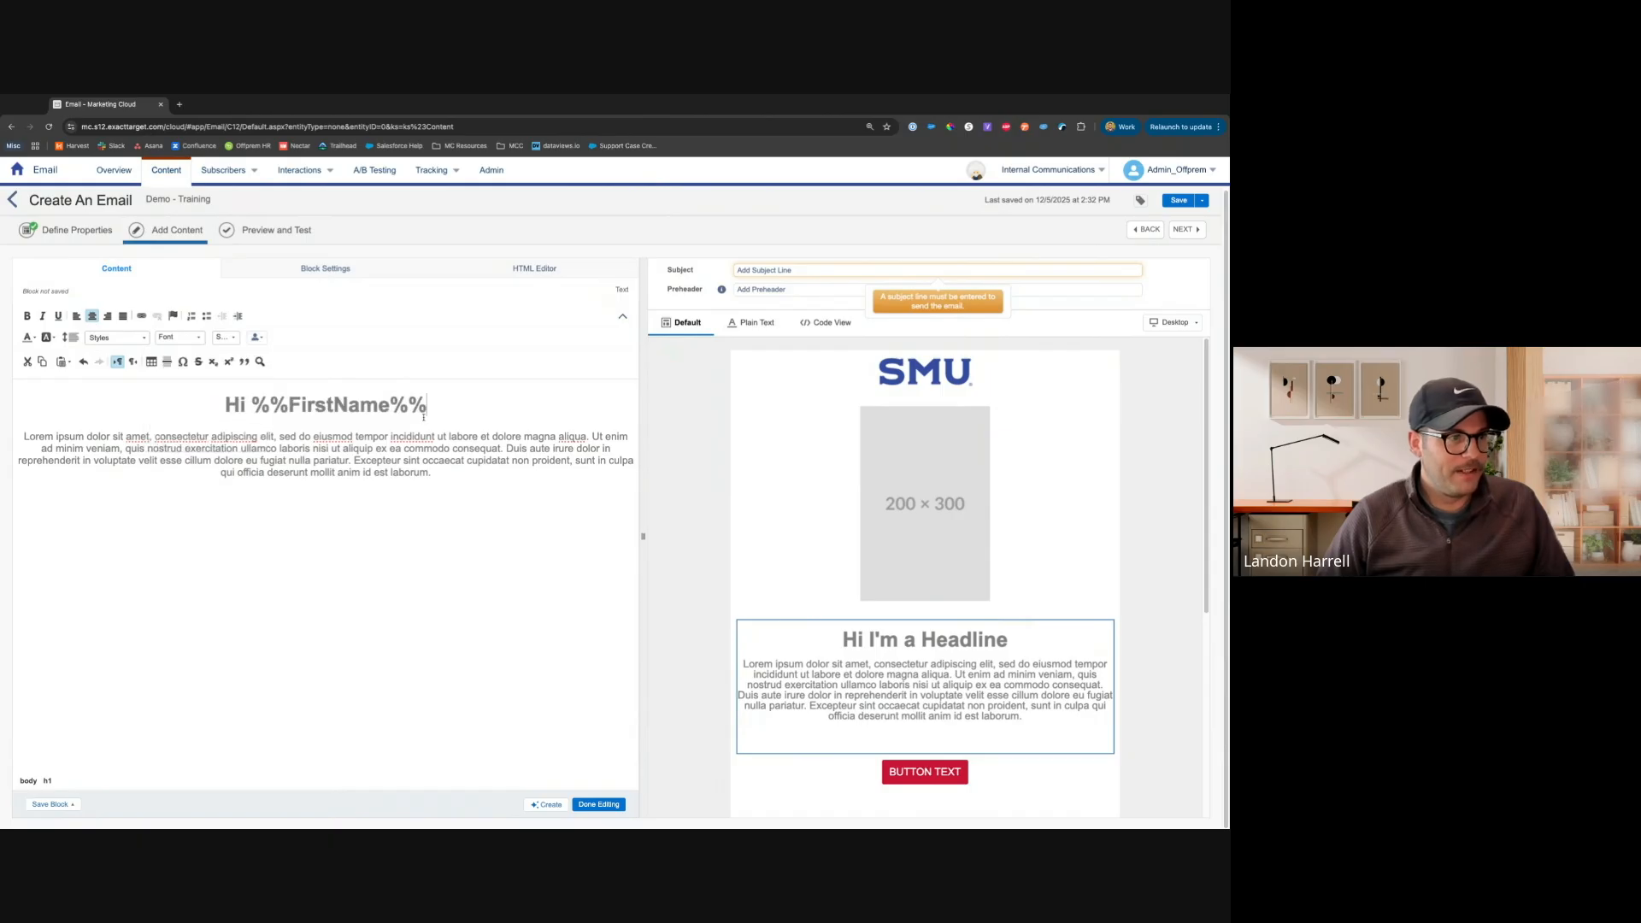
pyautogui.write(',')
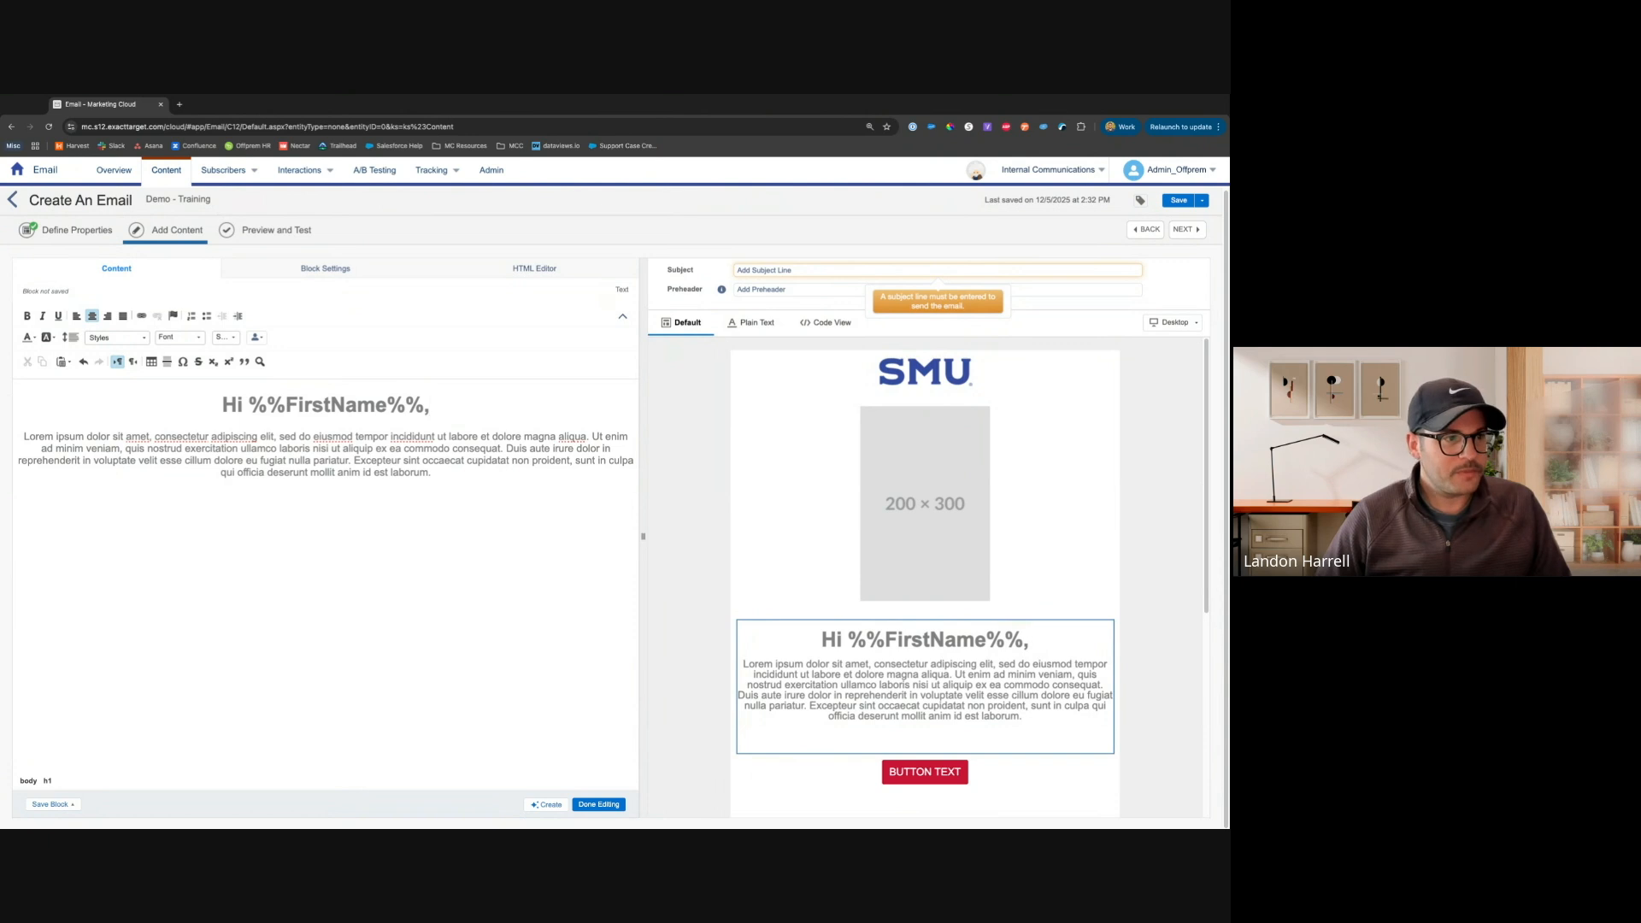
# Review the personalization fields for the body text and finish editing the text block
pyautogui.click(433, 472)
pyautogui.click(256, 337)
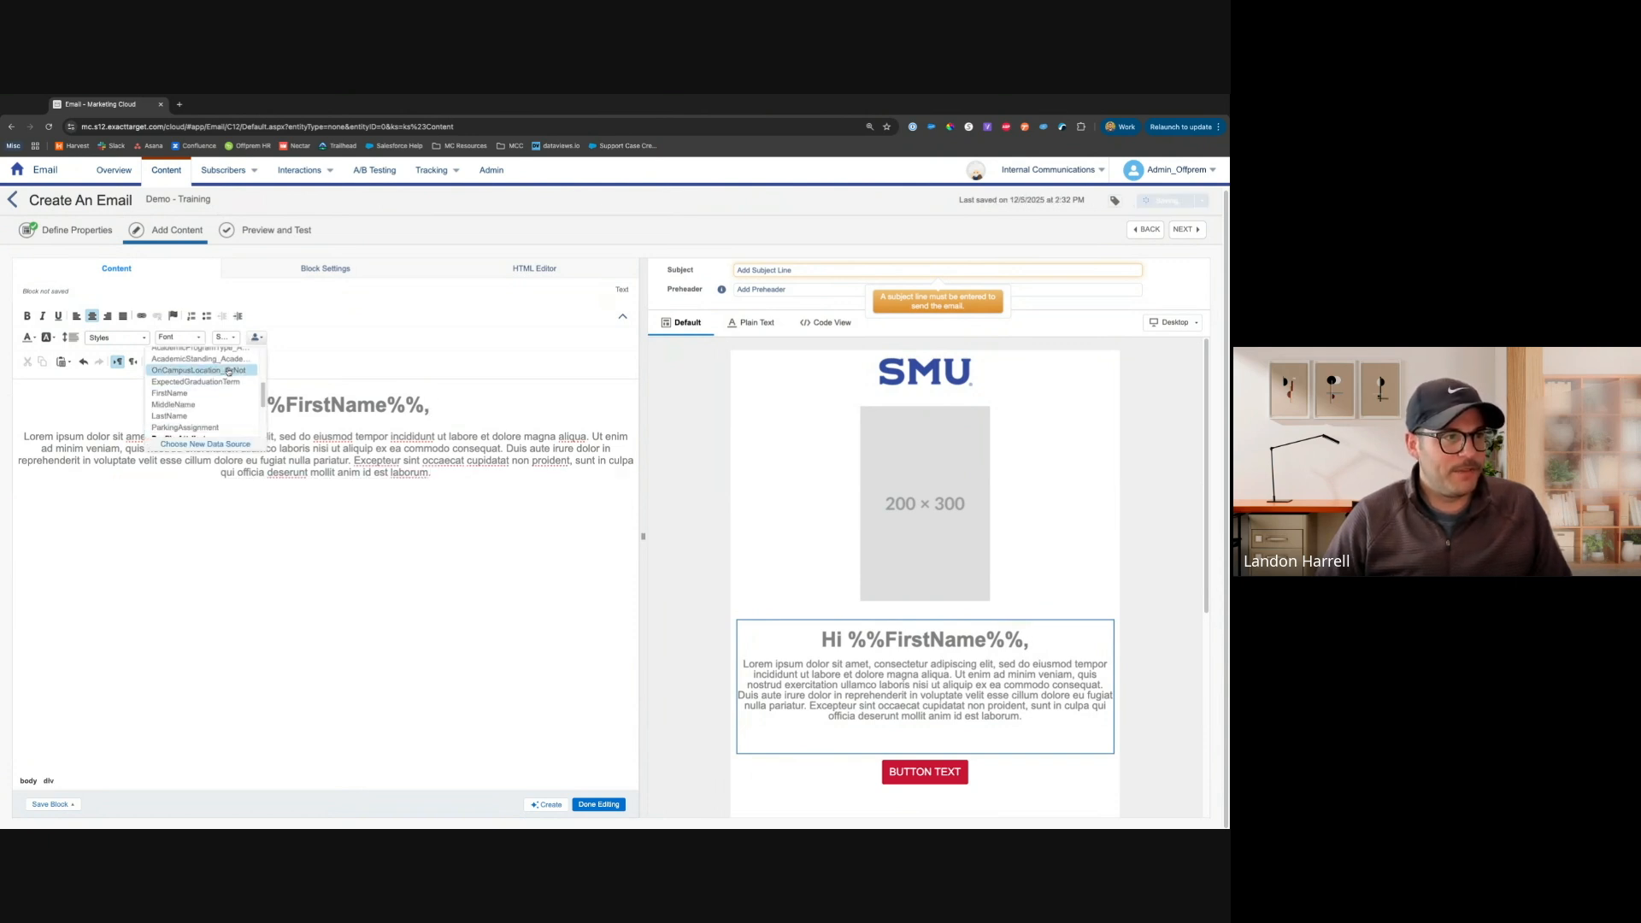
pyautogui.scroll(1, 223, 417)
pyautogui.click(454, 461)
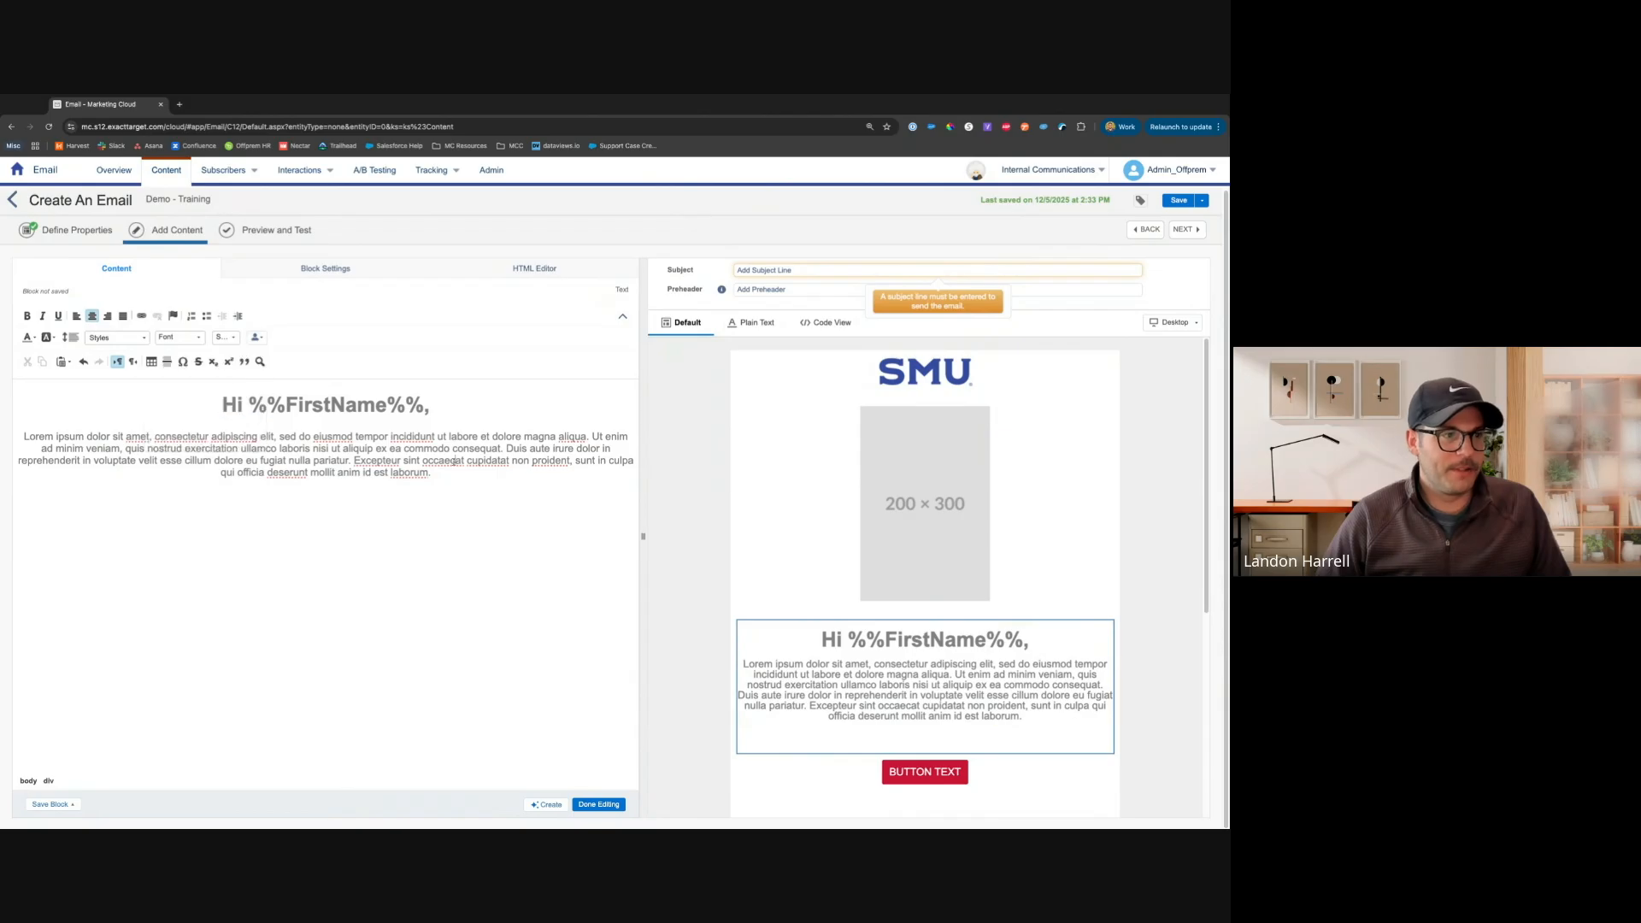
pyautogui.click(606, 805)
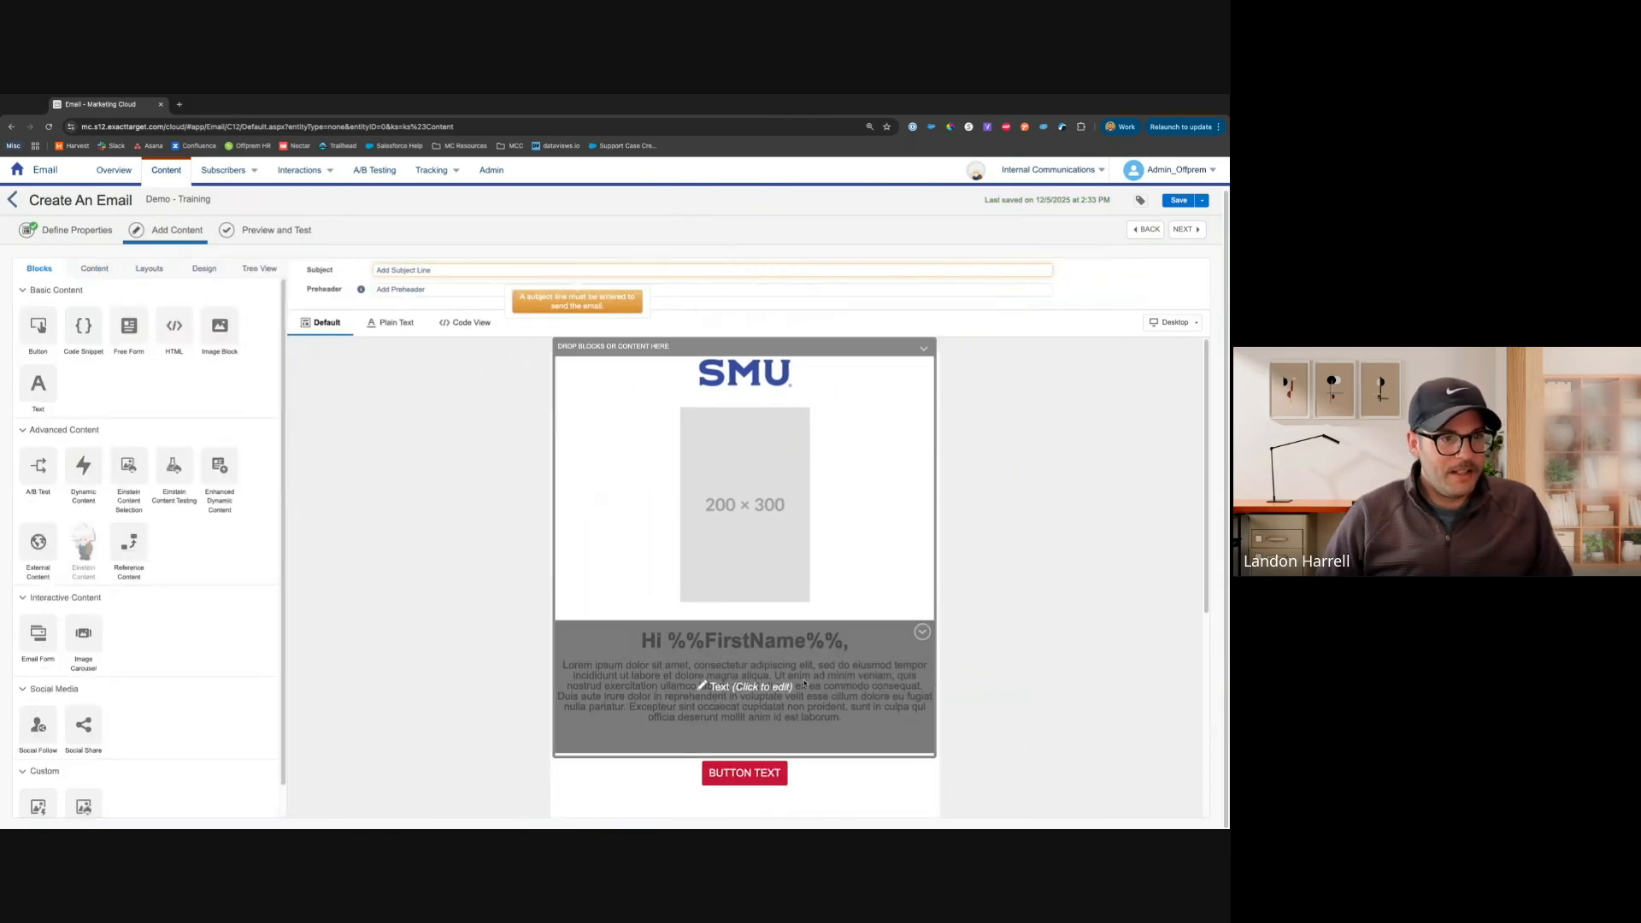
# Open the placeholder image block and switch Scale to Fit on, then off again
pyautogui.click(853, 462)
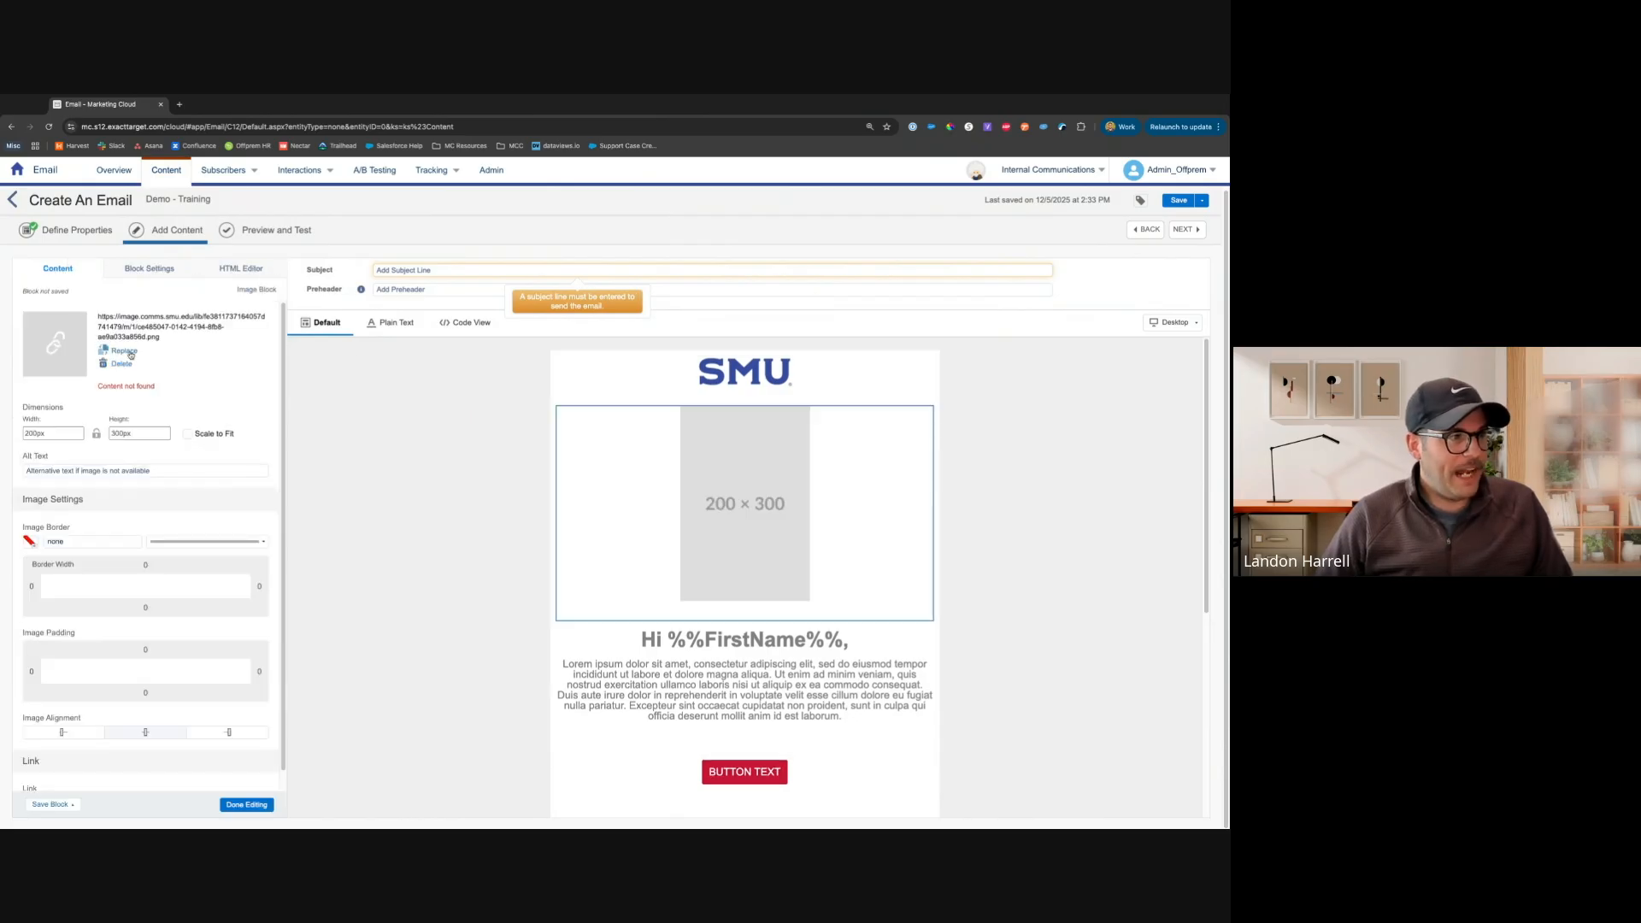
pyautogui.click(55, 433)
pyautogui.click(136, 433)
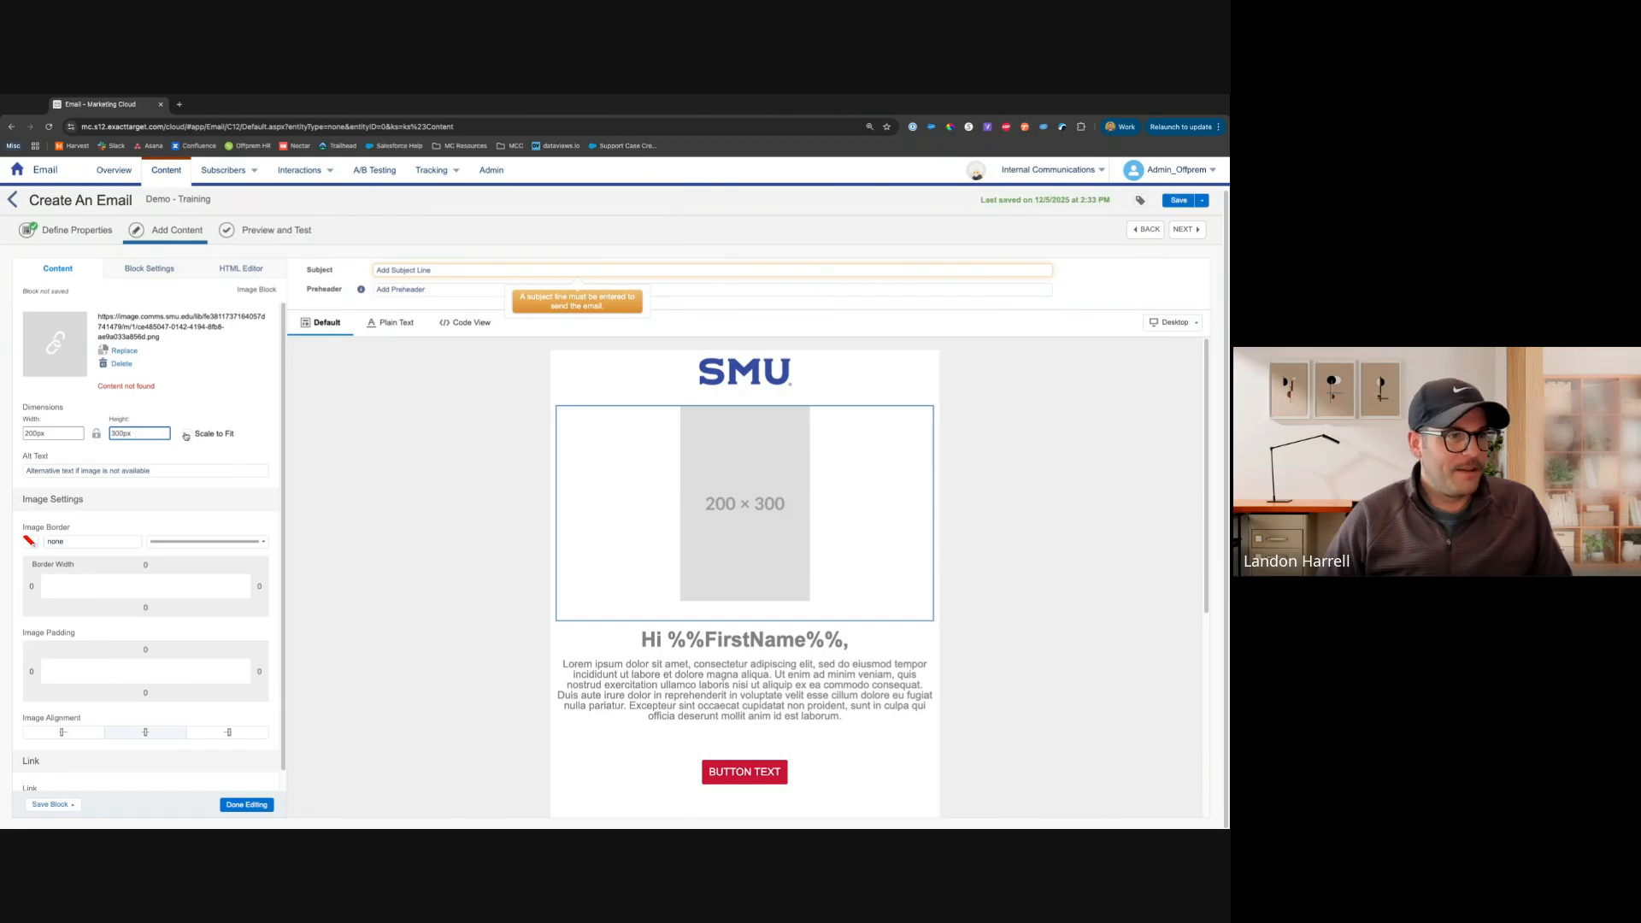
pyautogui.click(187, 434)
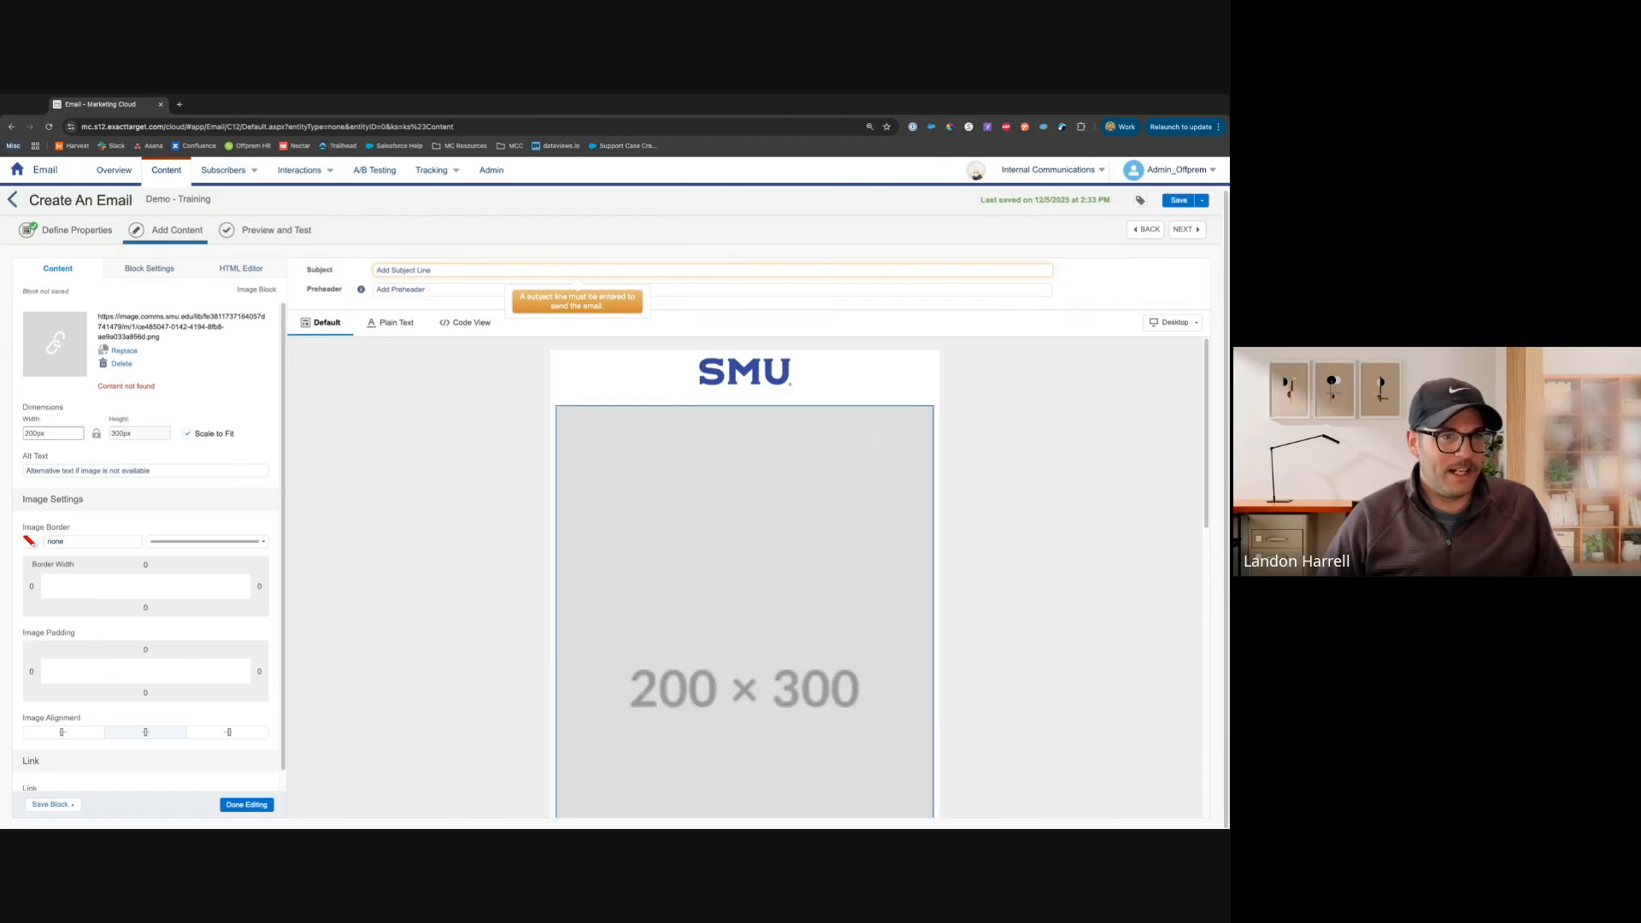
pyautogui.click(187, 434)
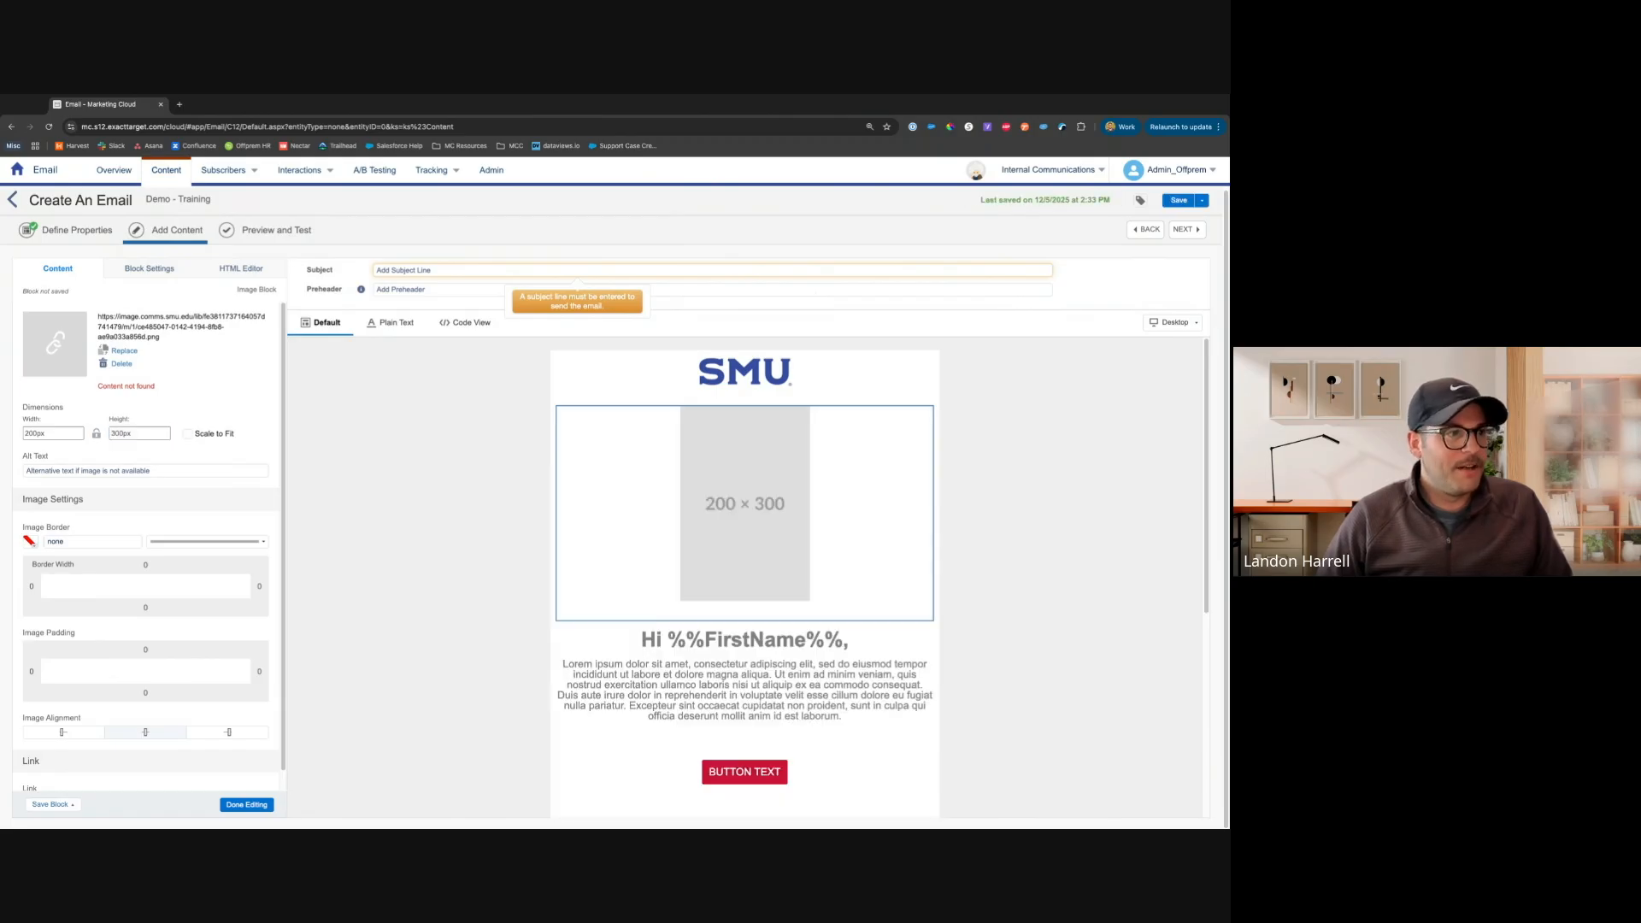
pyautogui.doubleClick(39, 434)
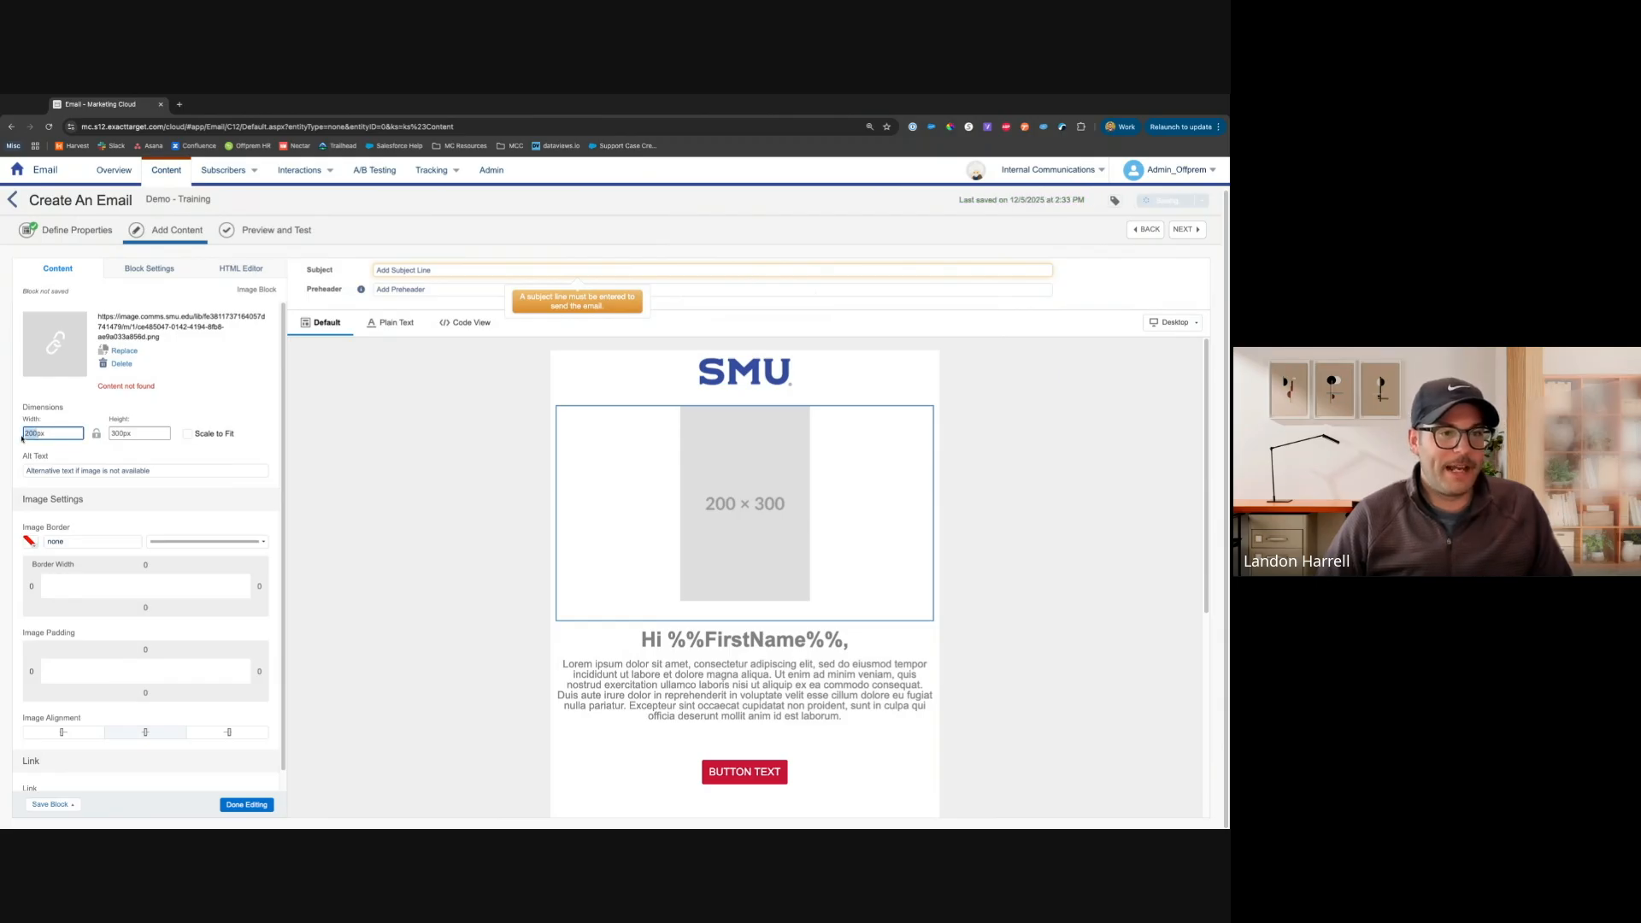
pyautogui.click(205, 448)
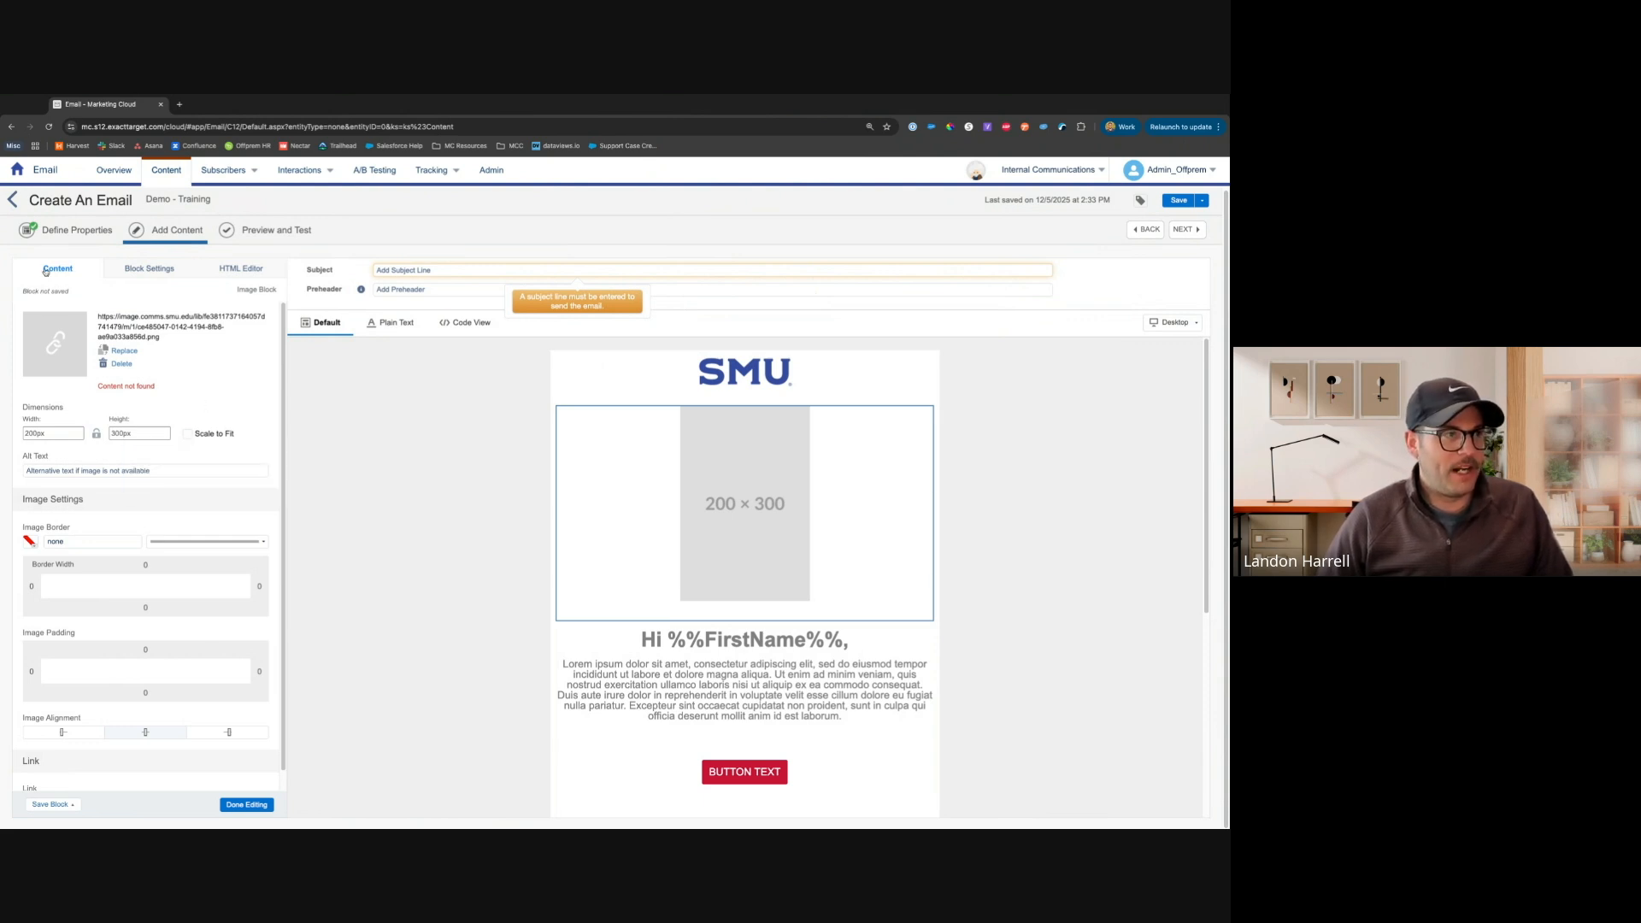
# Review the image block's Block Settings and HTML Editor views, then finish editing the block
pyautogui.click(145, 270)
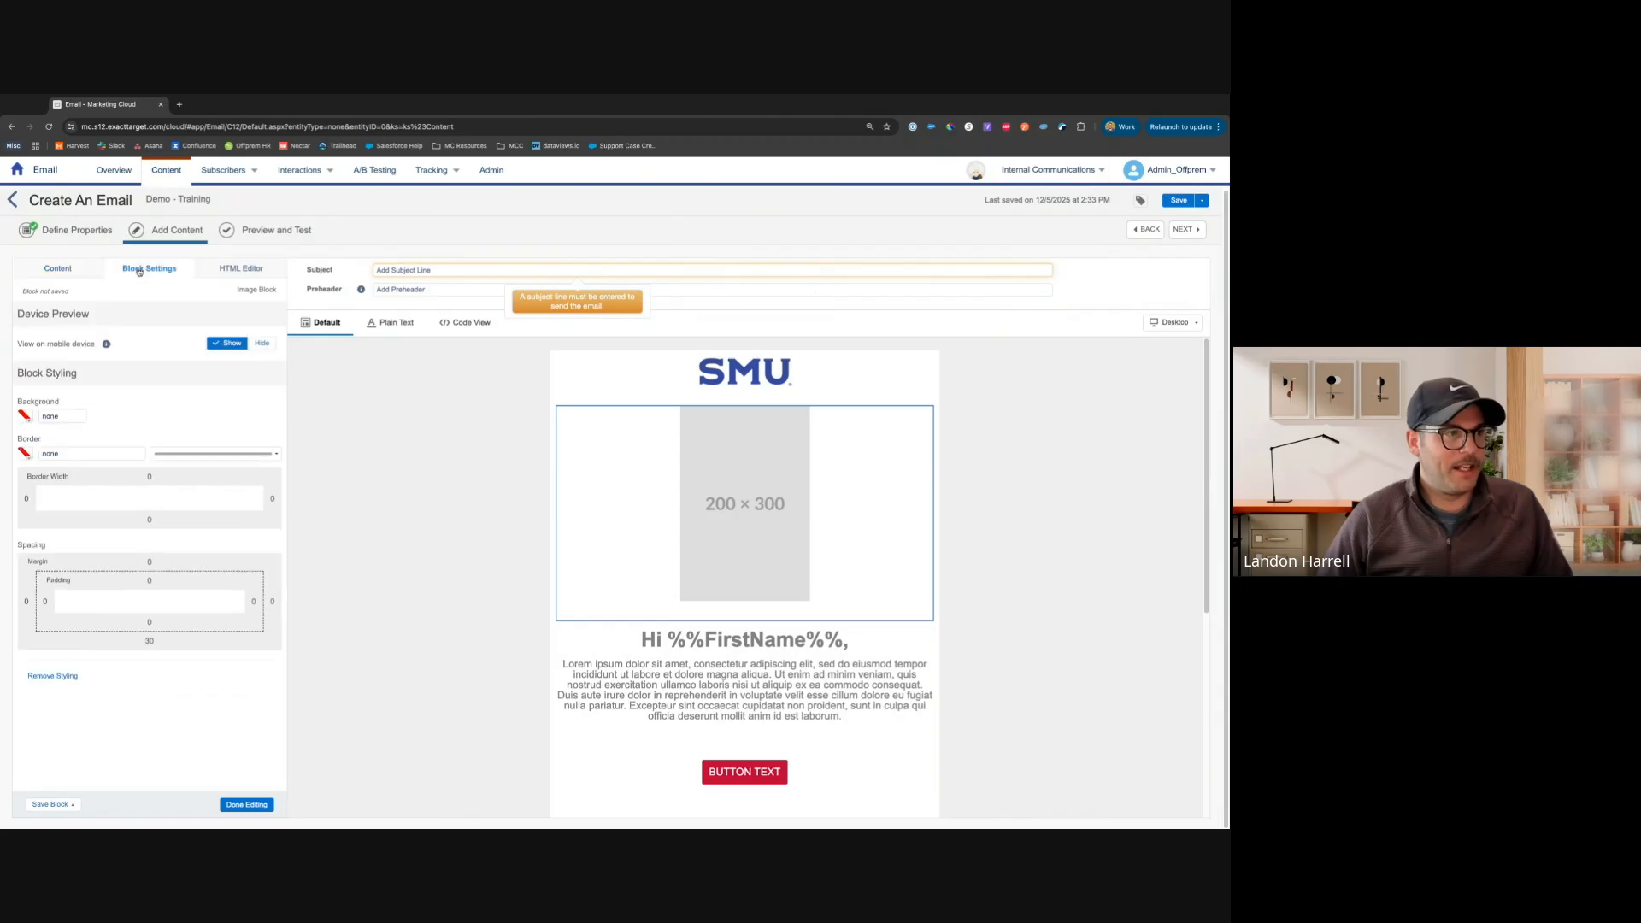
pyautogui.click(227, 271)
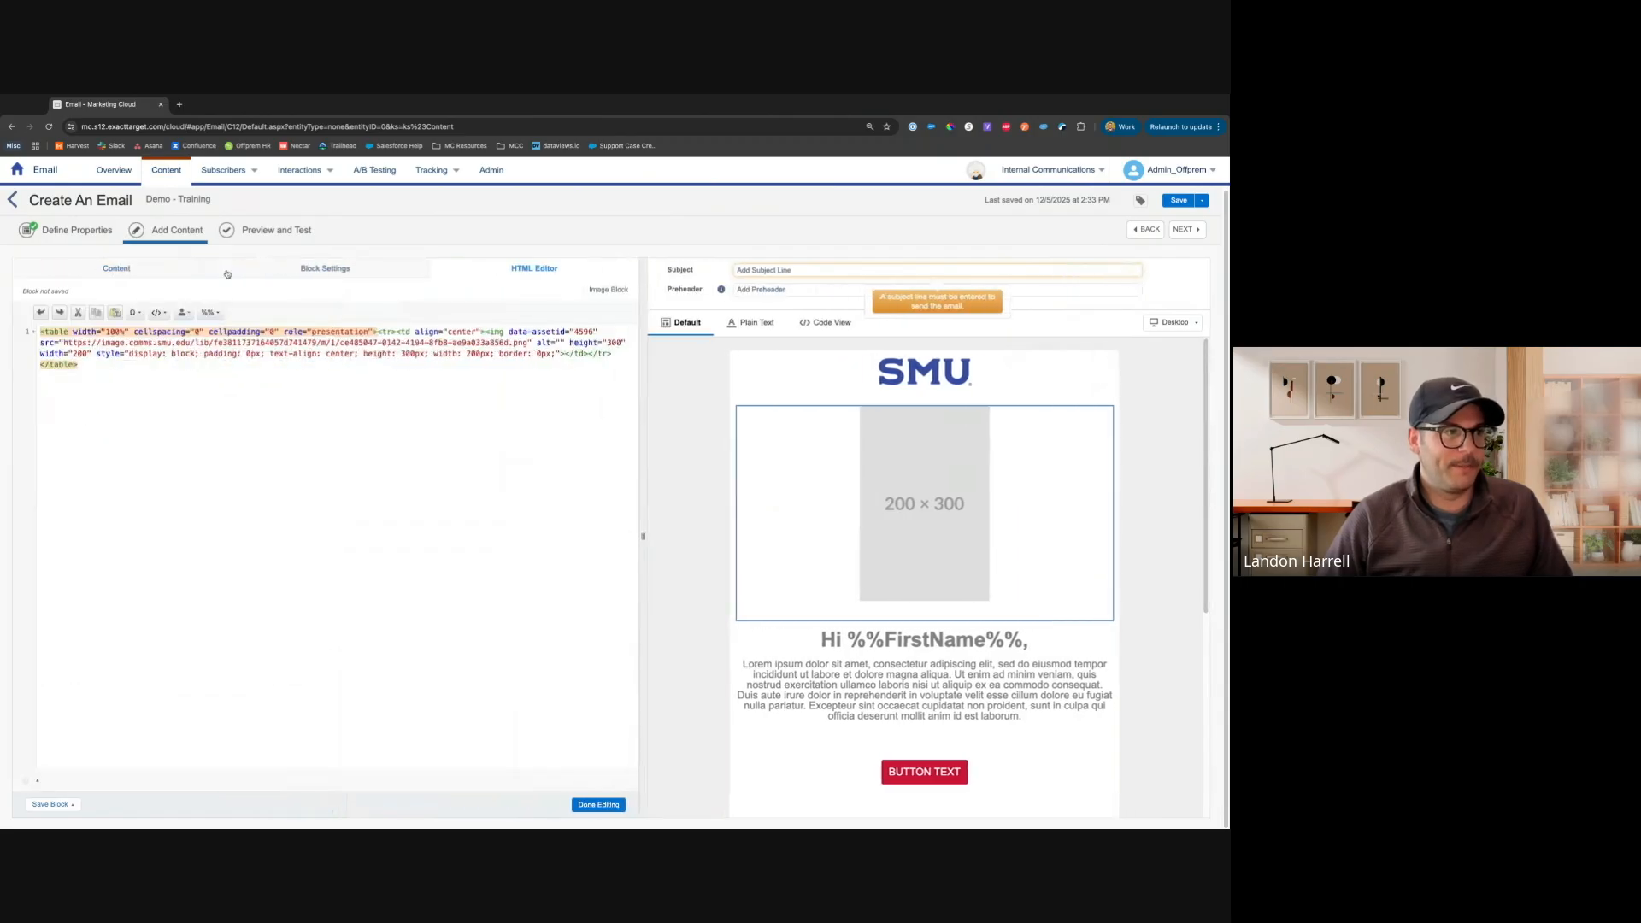
pyautogui.click(179, 271)
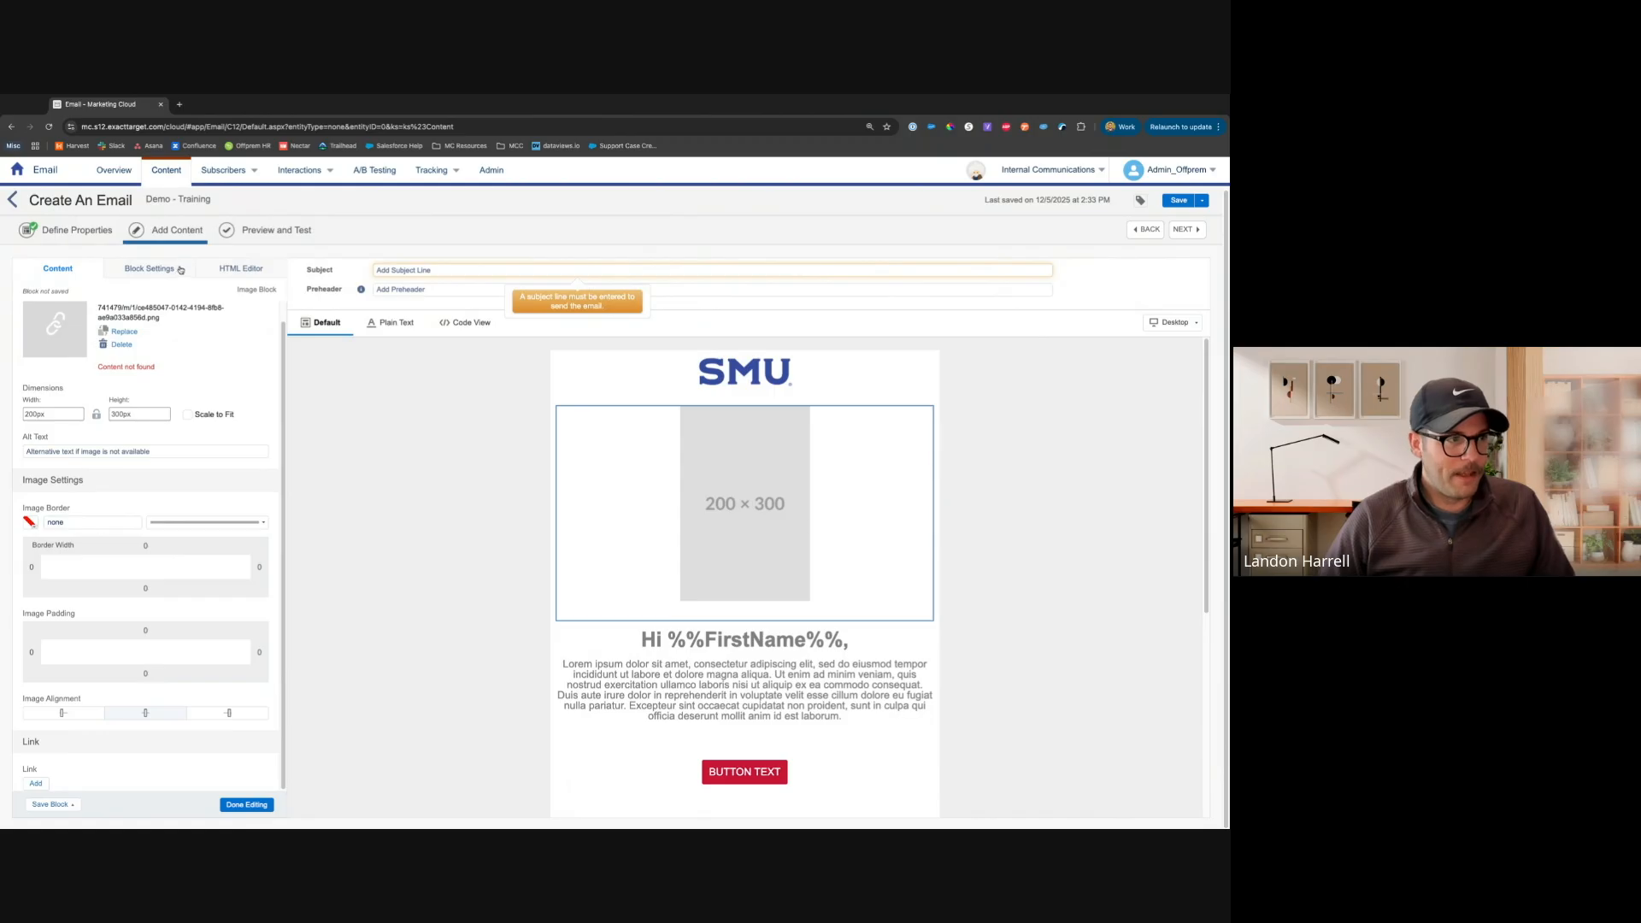
pyautogui.click(181, 270)
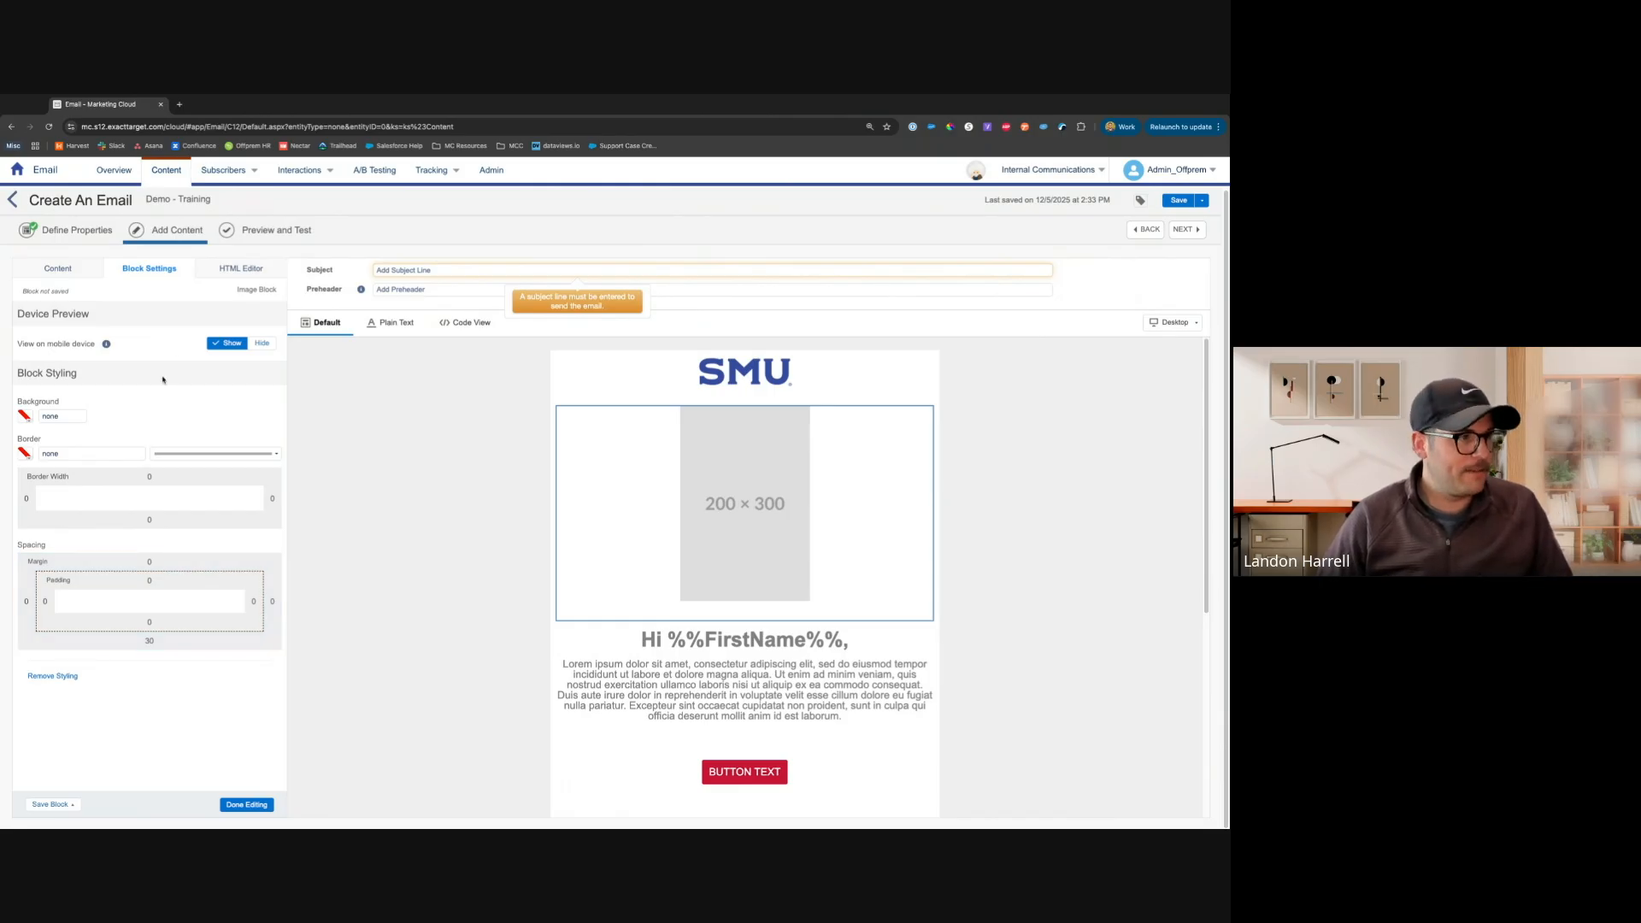
pyautogui.click(224, 268)
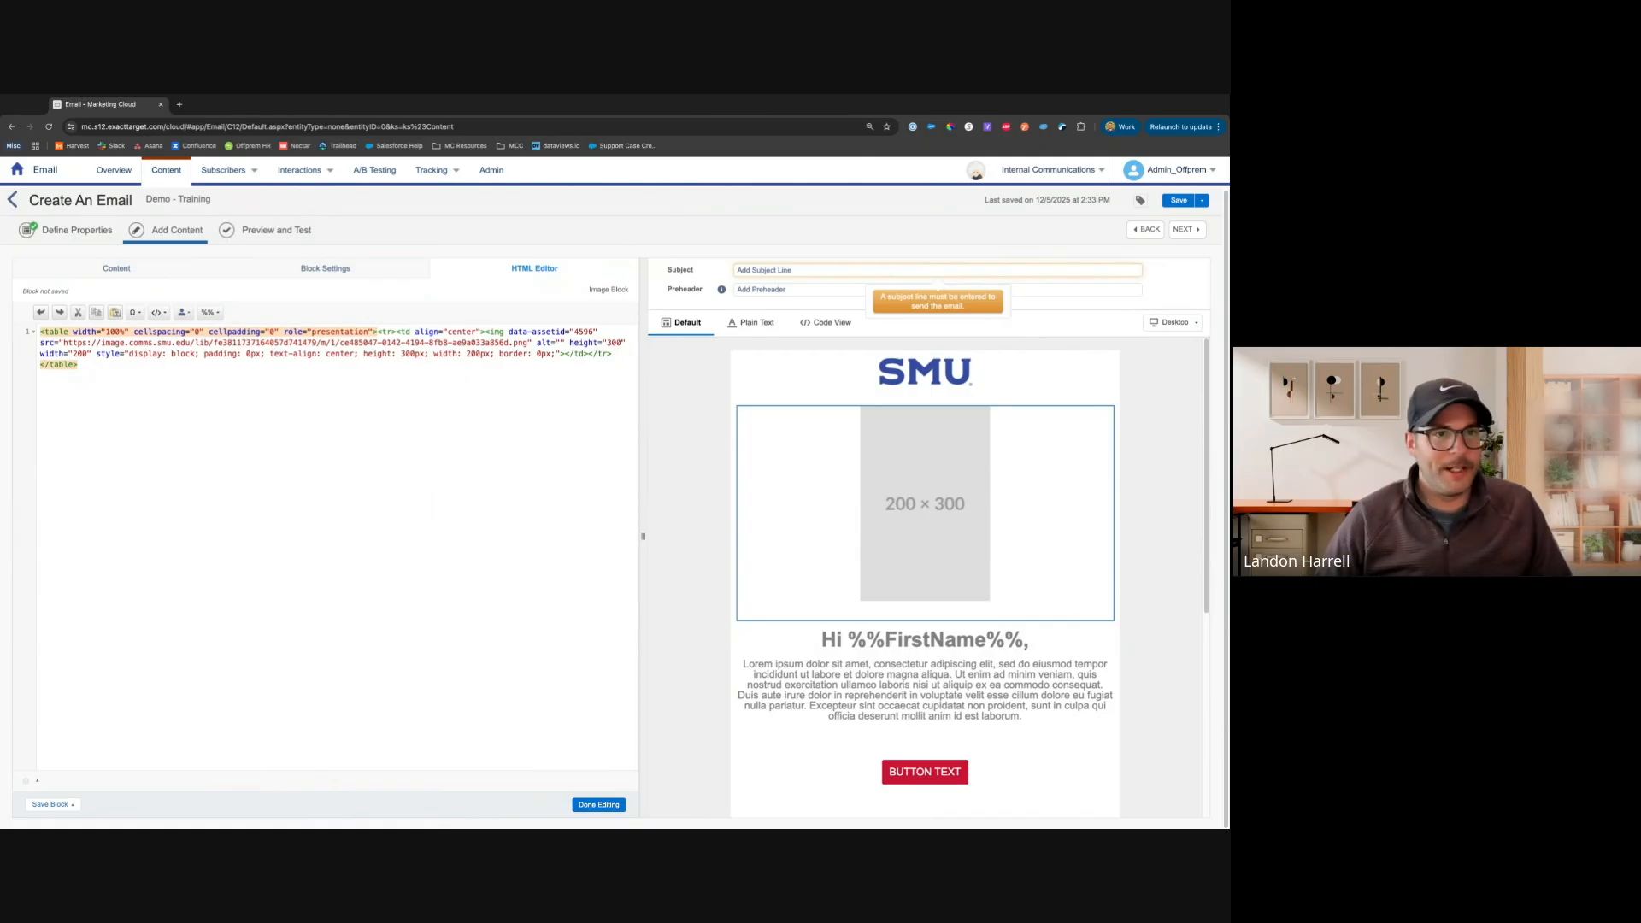
pyautogui.click(154, 272)
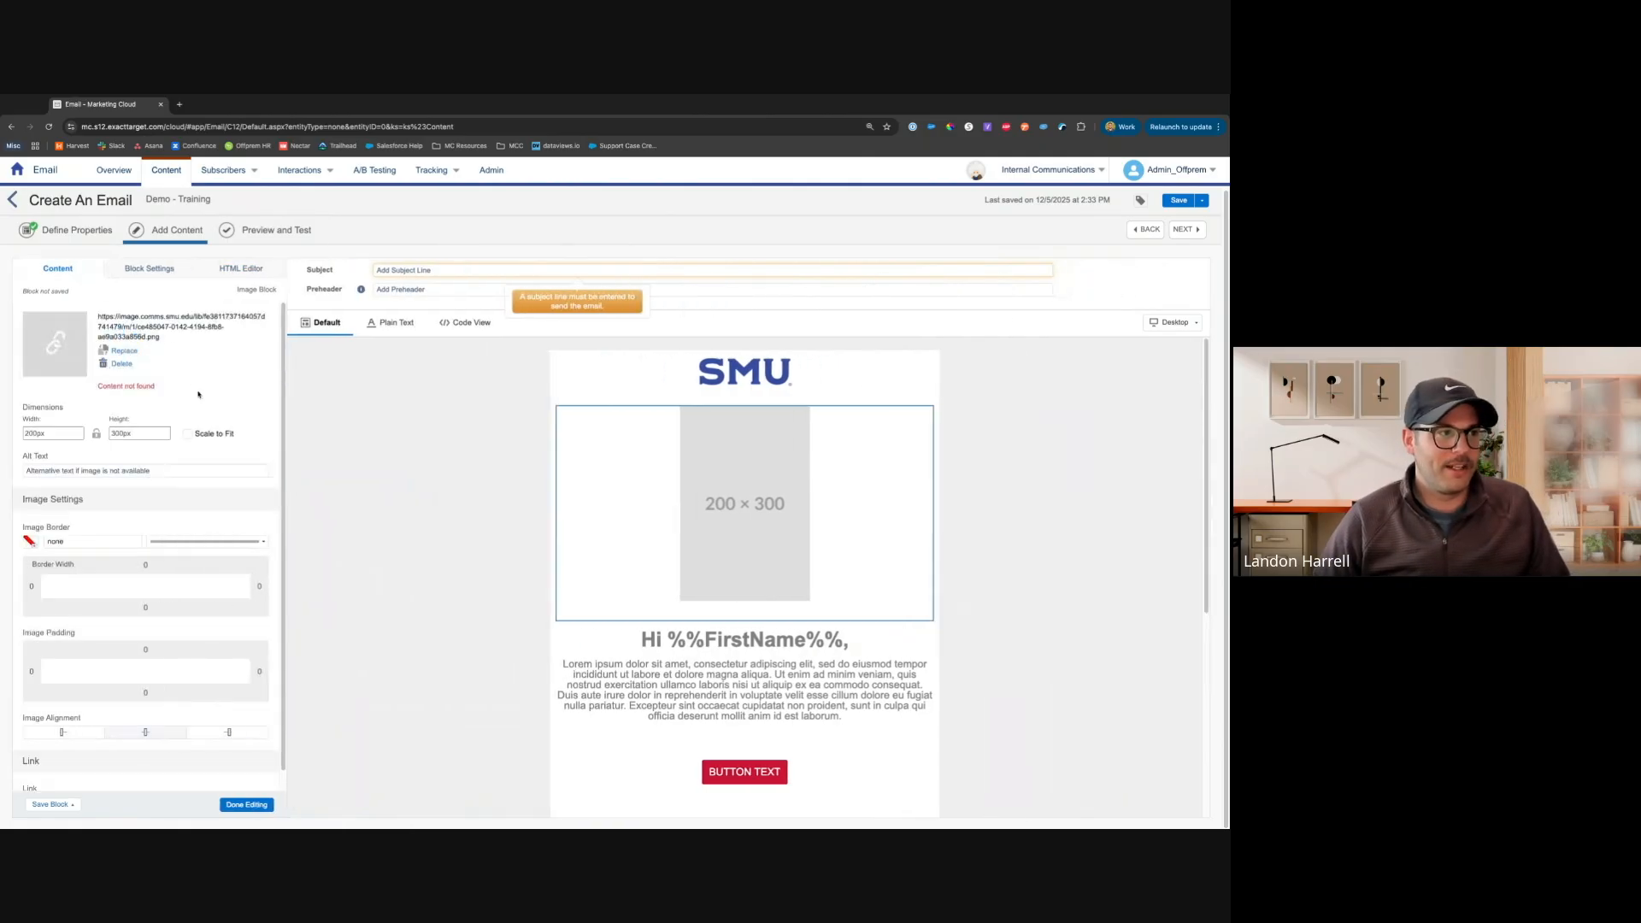
pyautogui.click(252, 807)
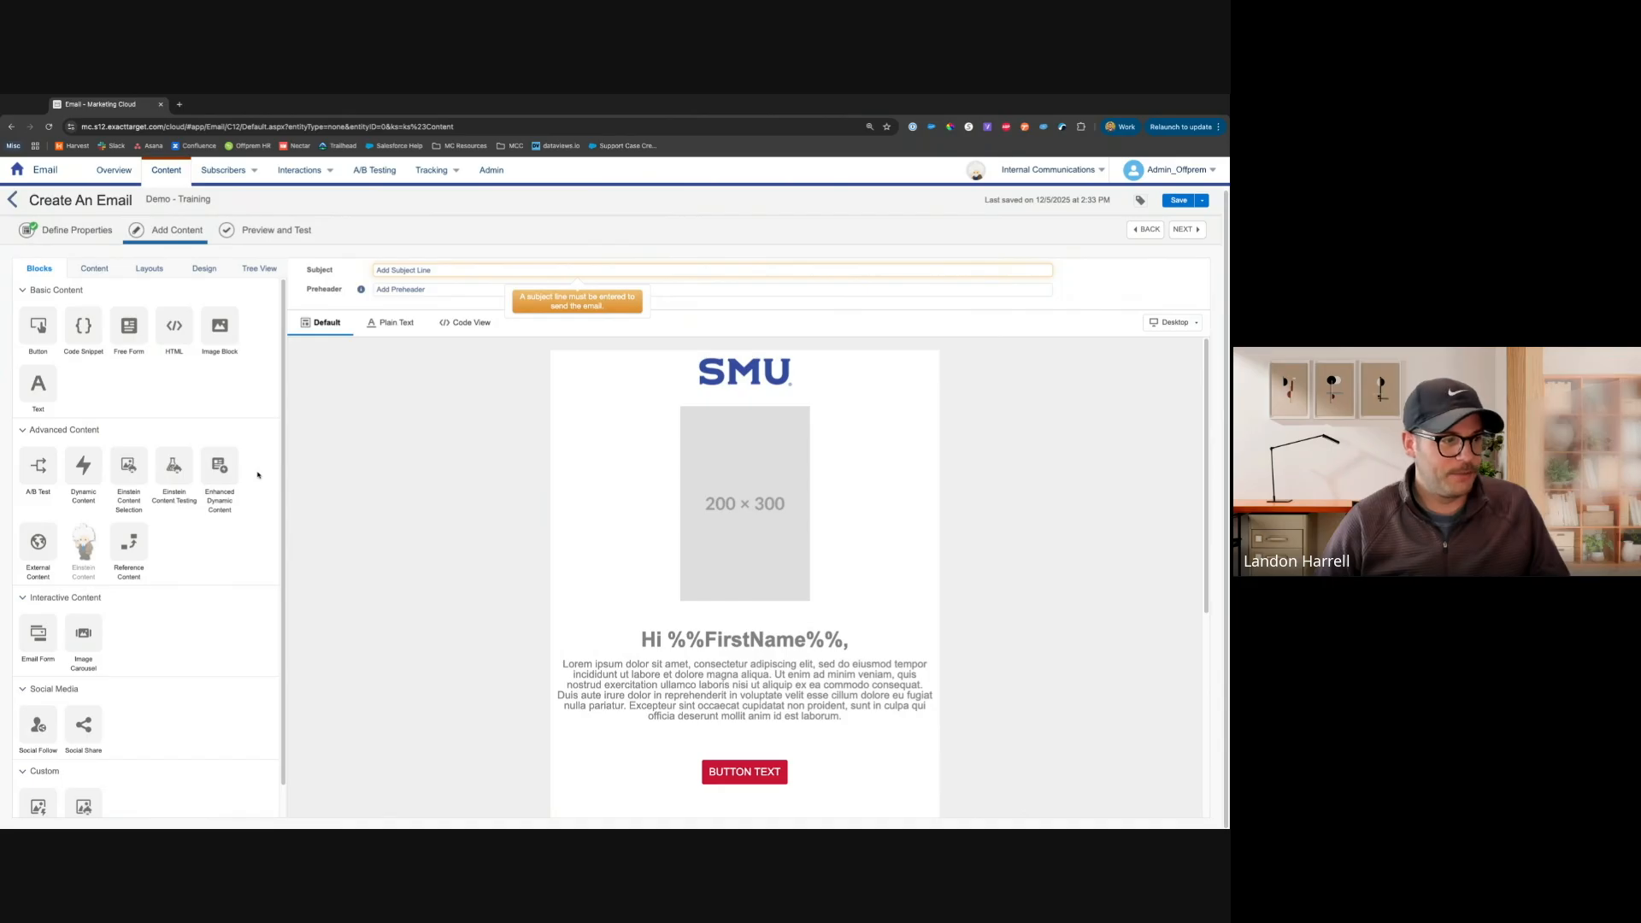
# Insert the SMU_LOGOTYPE_Horz_Blue-130-v3.png image below the placeholder image, then delete that image block
pyautogui.click(98, 270)
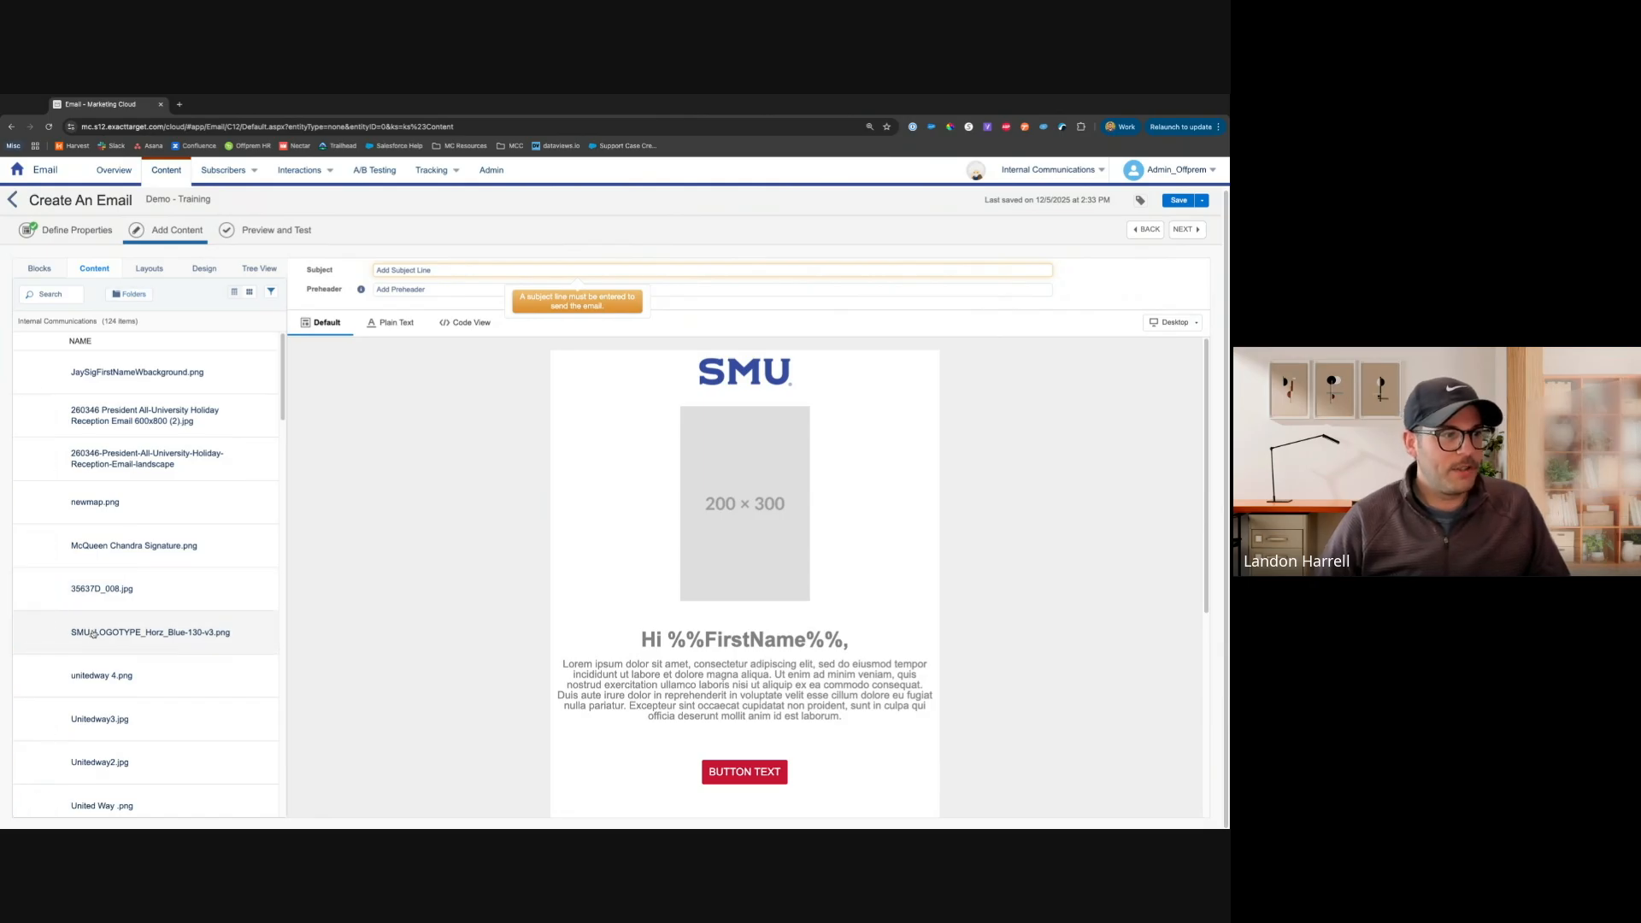
pyautogui.moveTo(93, 634); pyautogui.dragTo(744, 637)
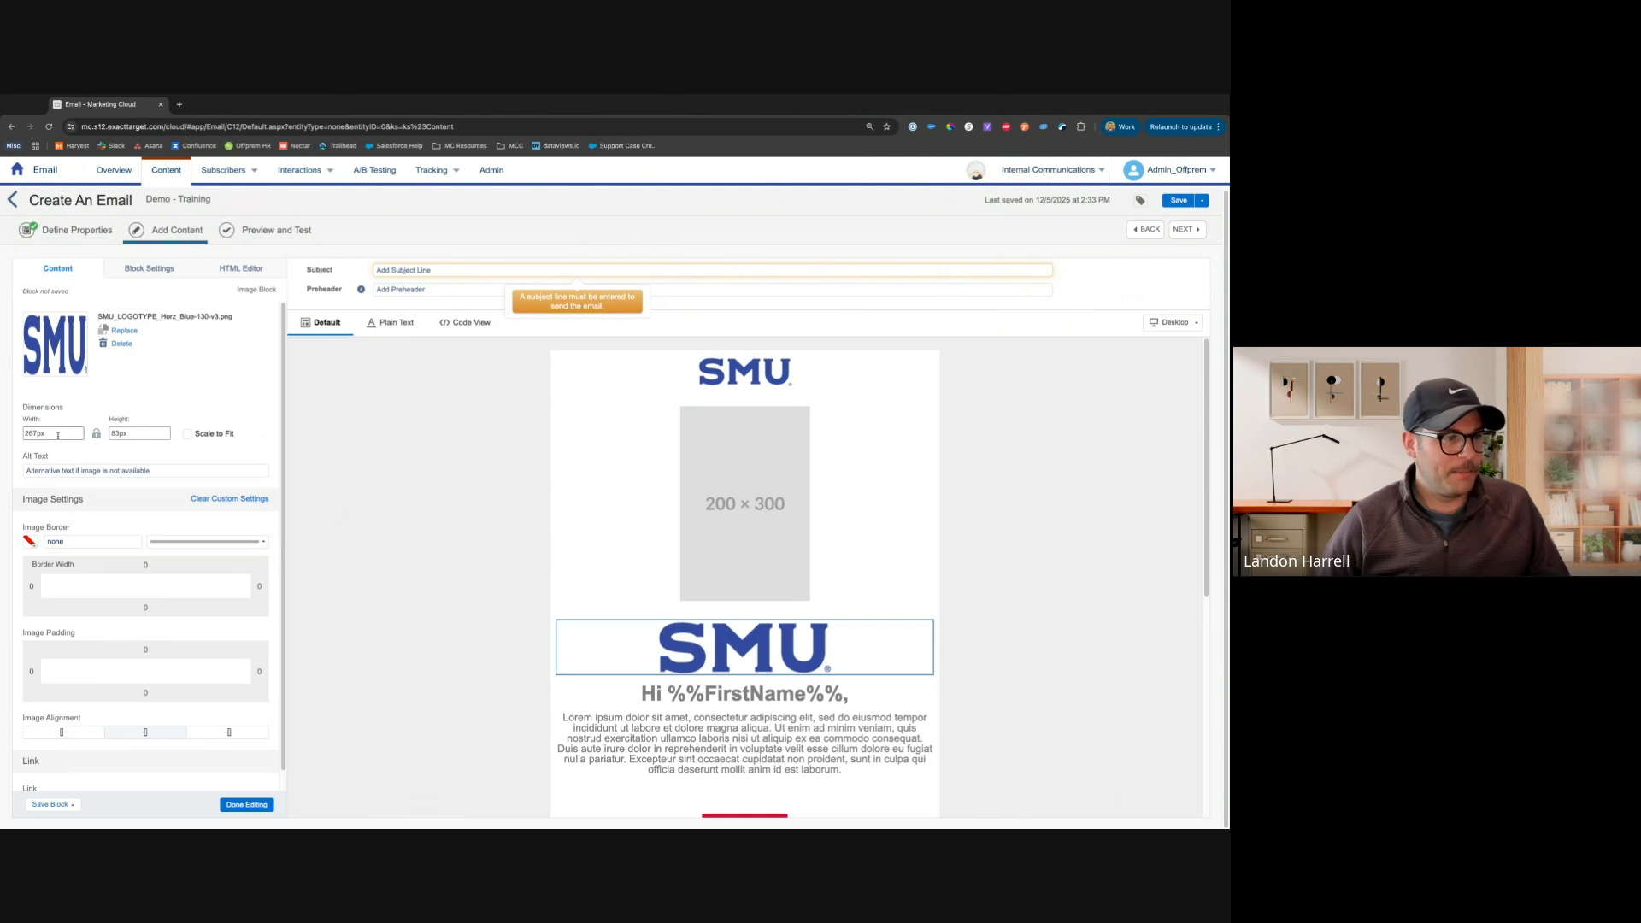
pyautogui.scroll(-1, 145, 598)
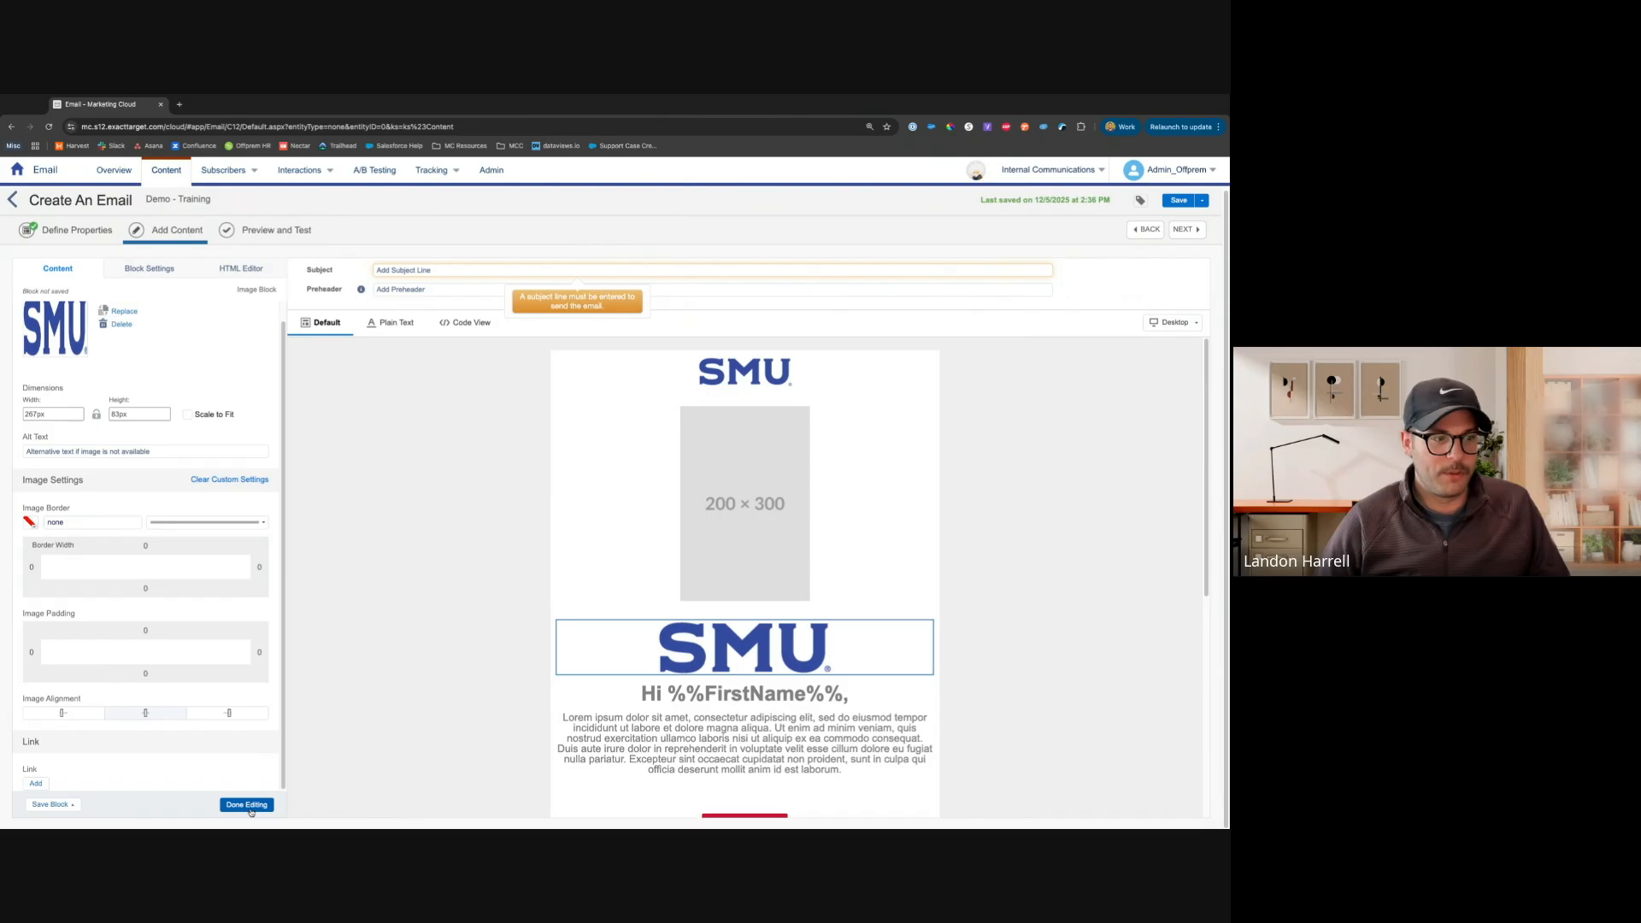
pyautogui.click(247, 805)
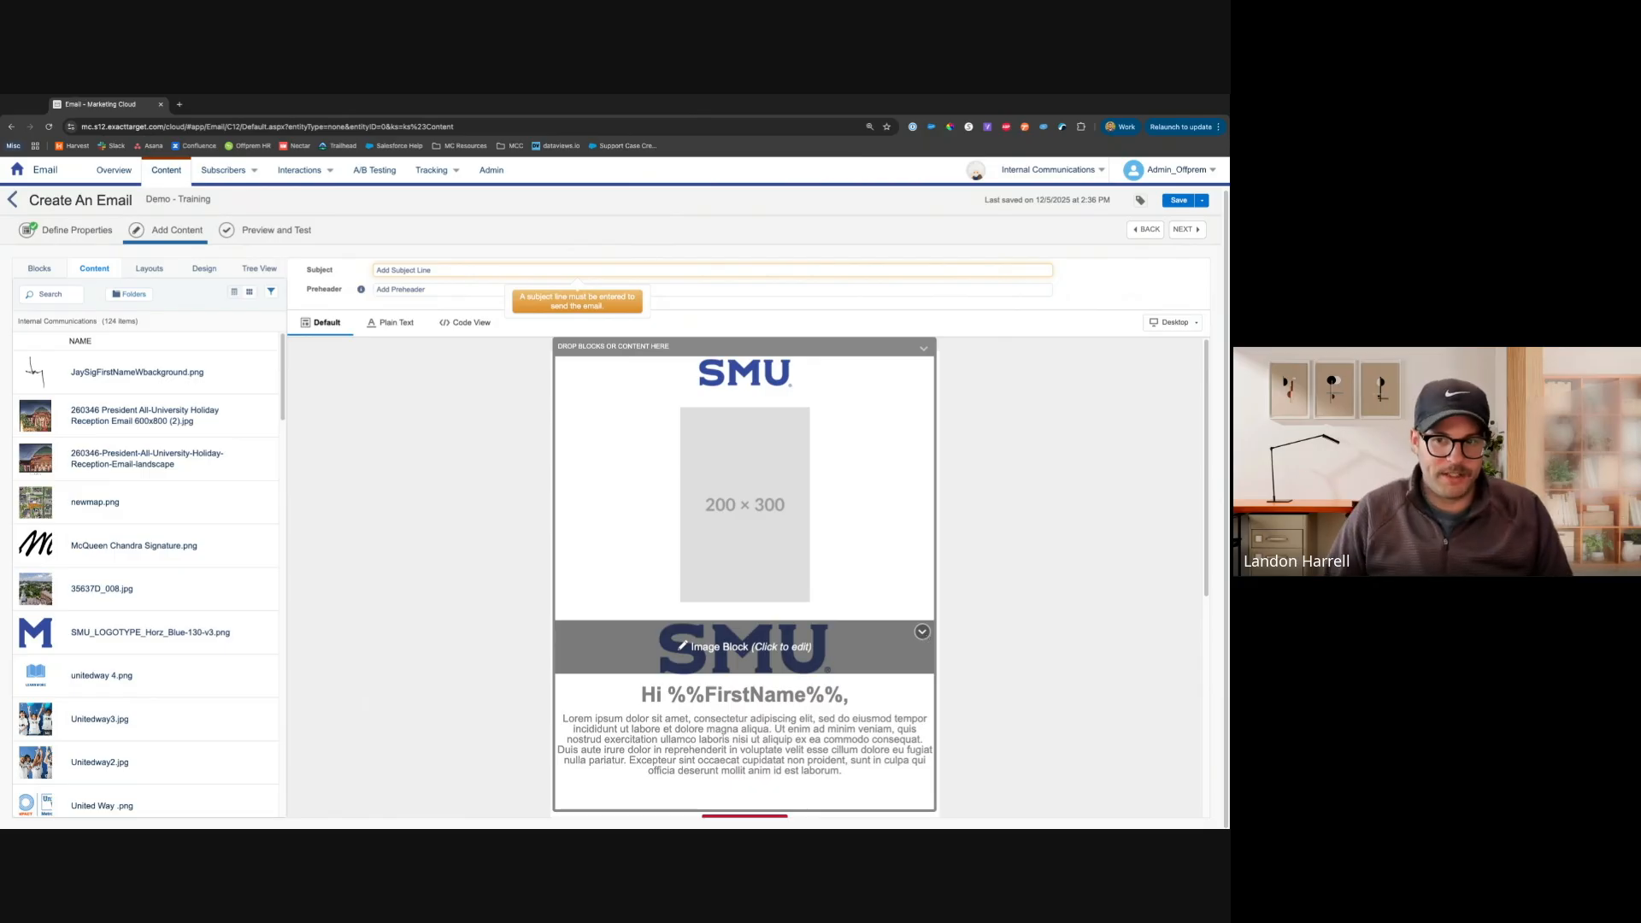
pyautogui.click(921, 632)
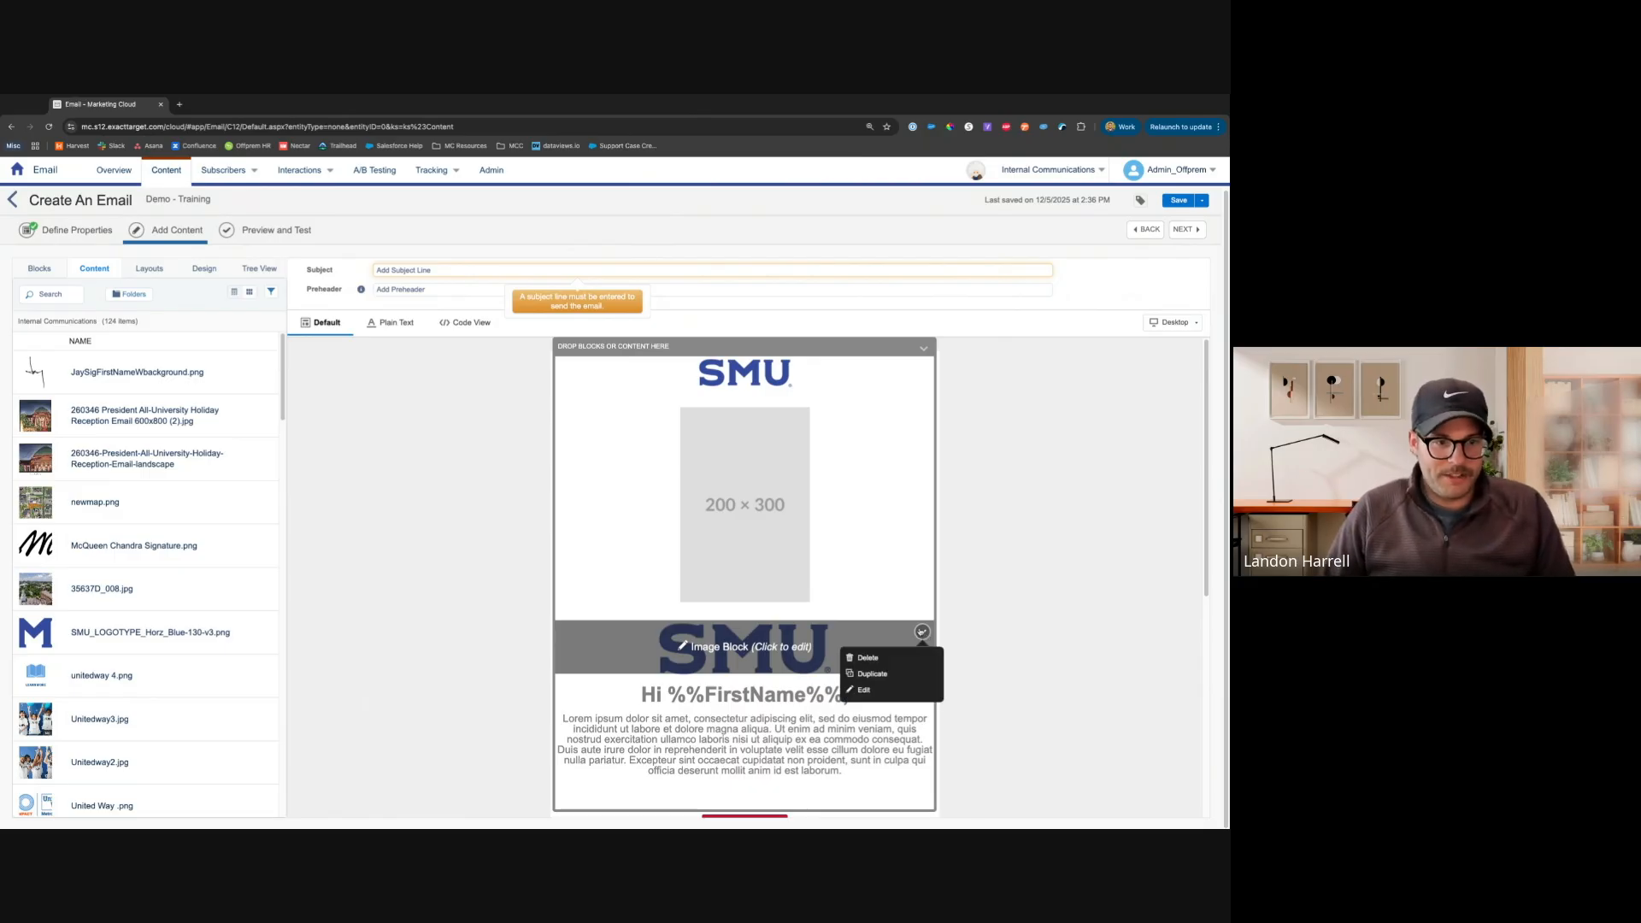
pyautogui.click(865, 657)
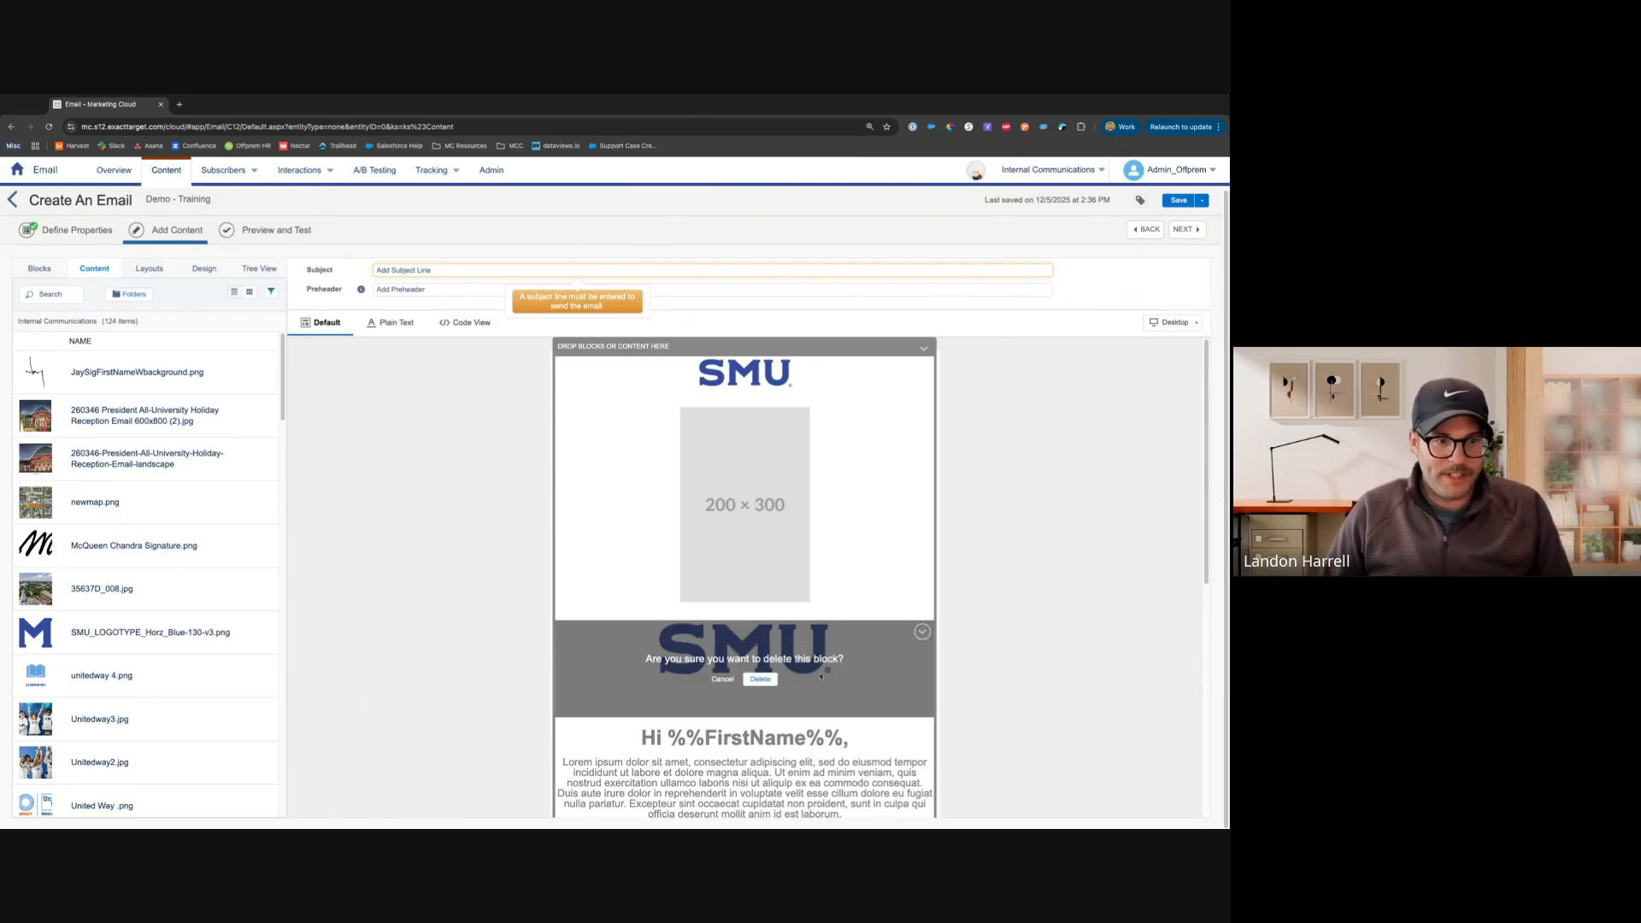
pyautogui.click(759, 679)
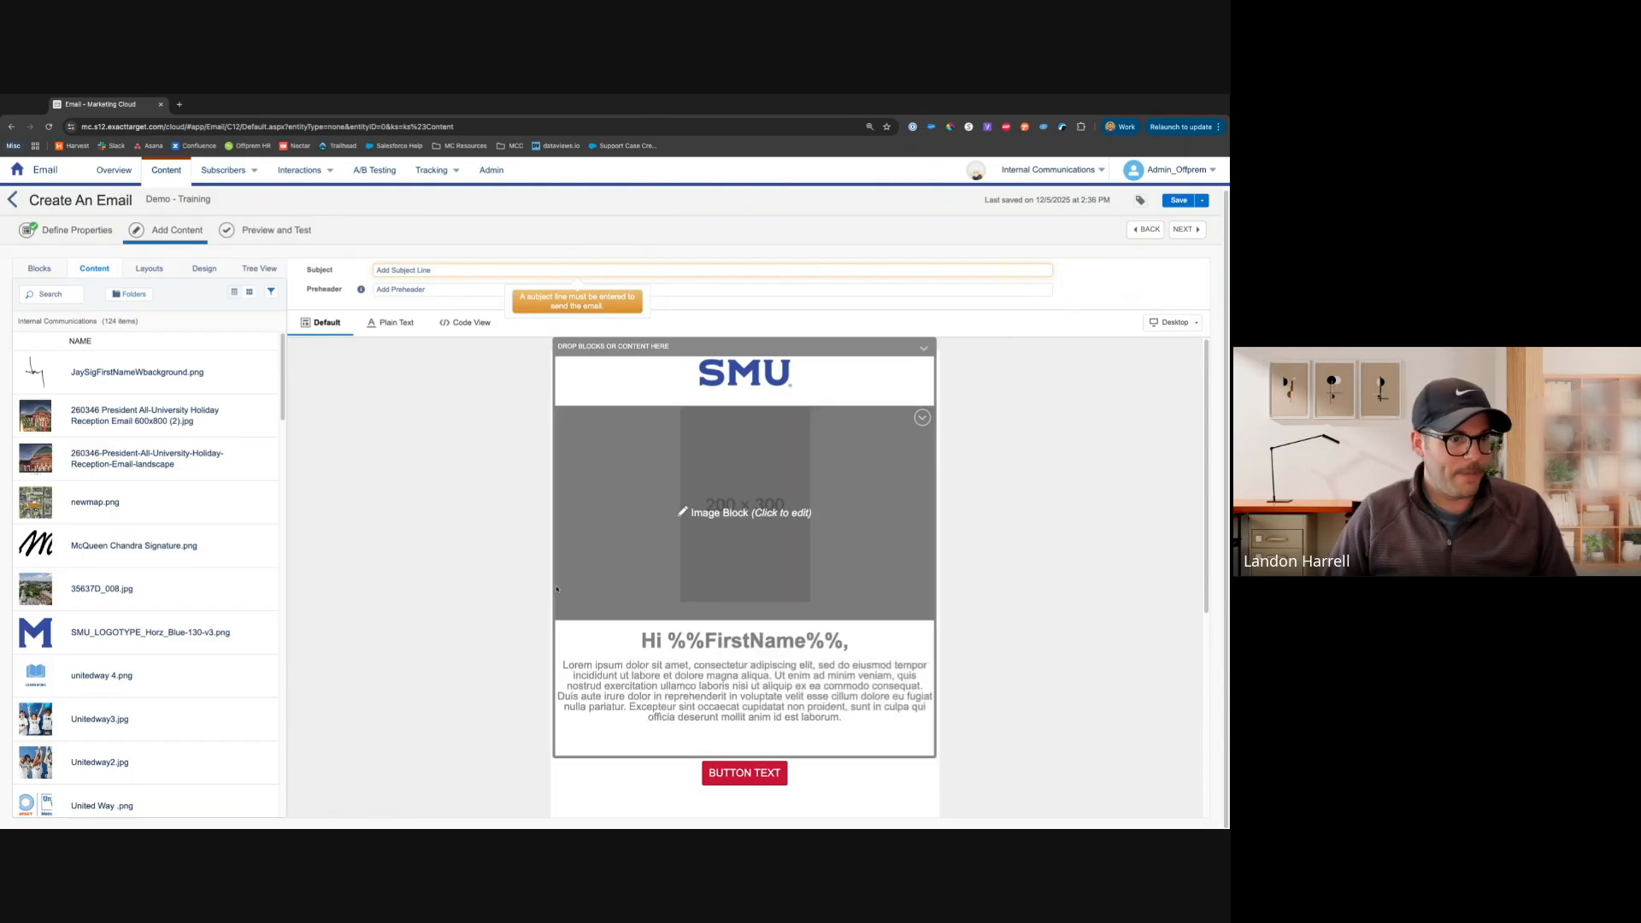
# Add a Two Column layout below the button
pyautogui.click(149, 268)
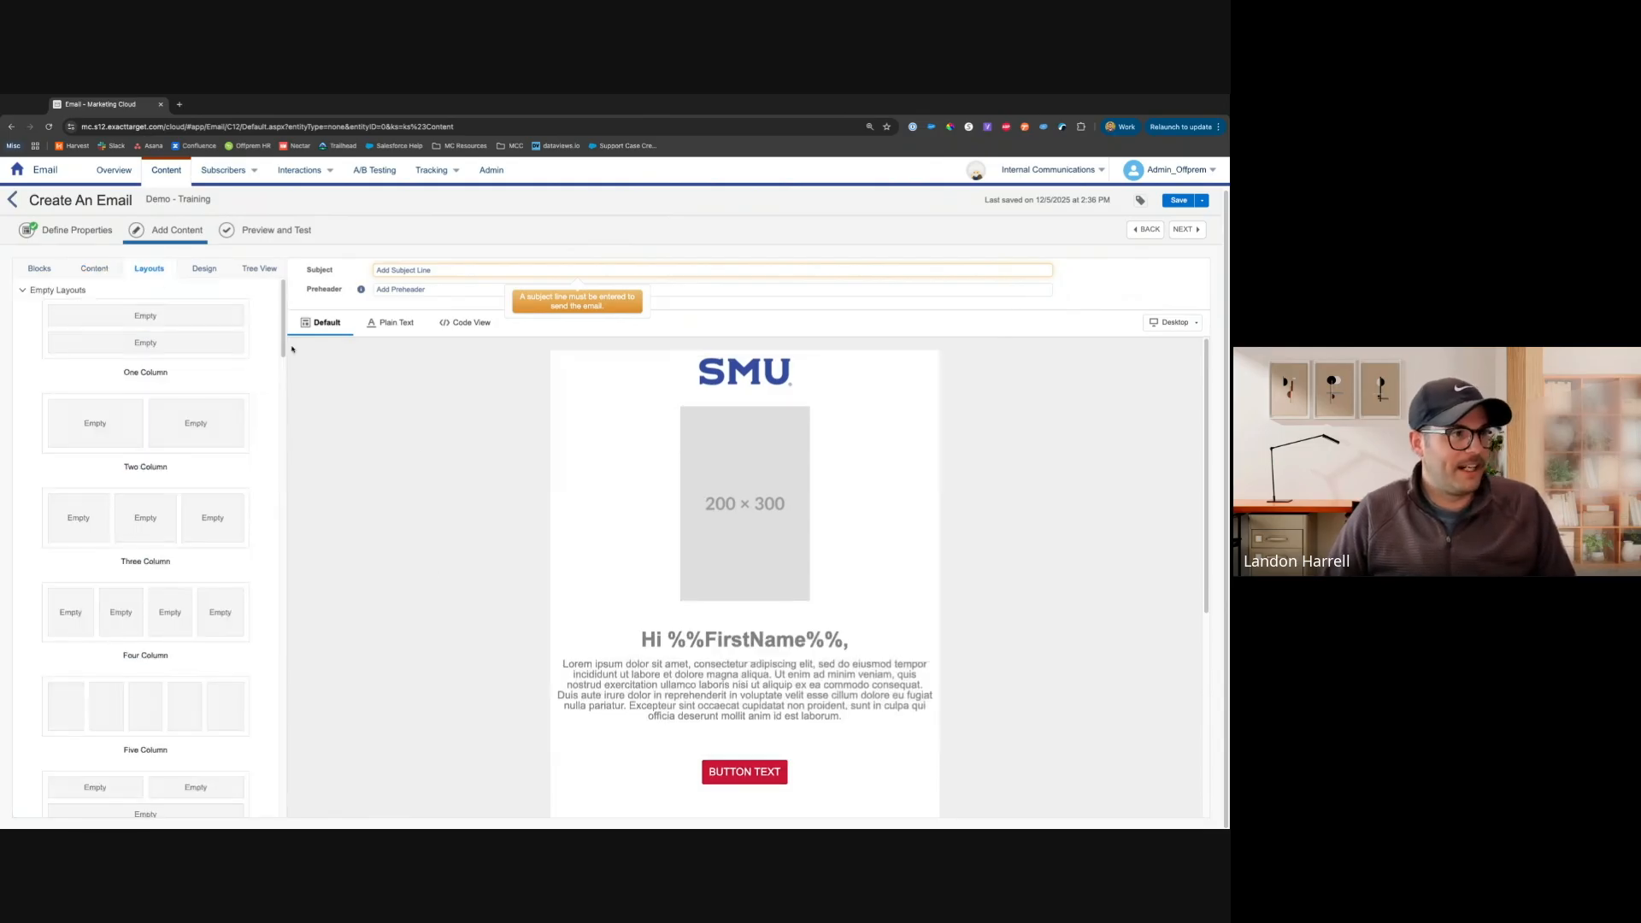
pyautogui.scroll(-3, 470, 523)
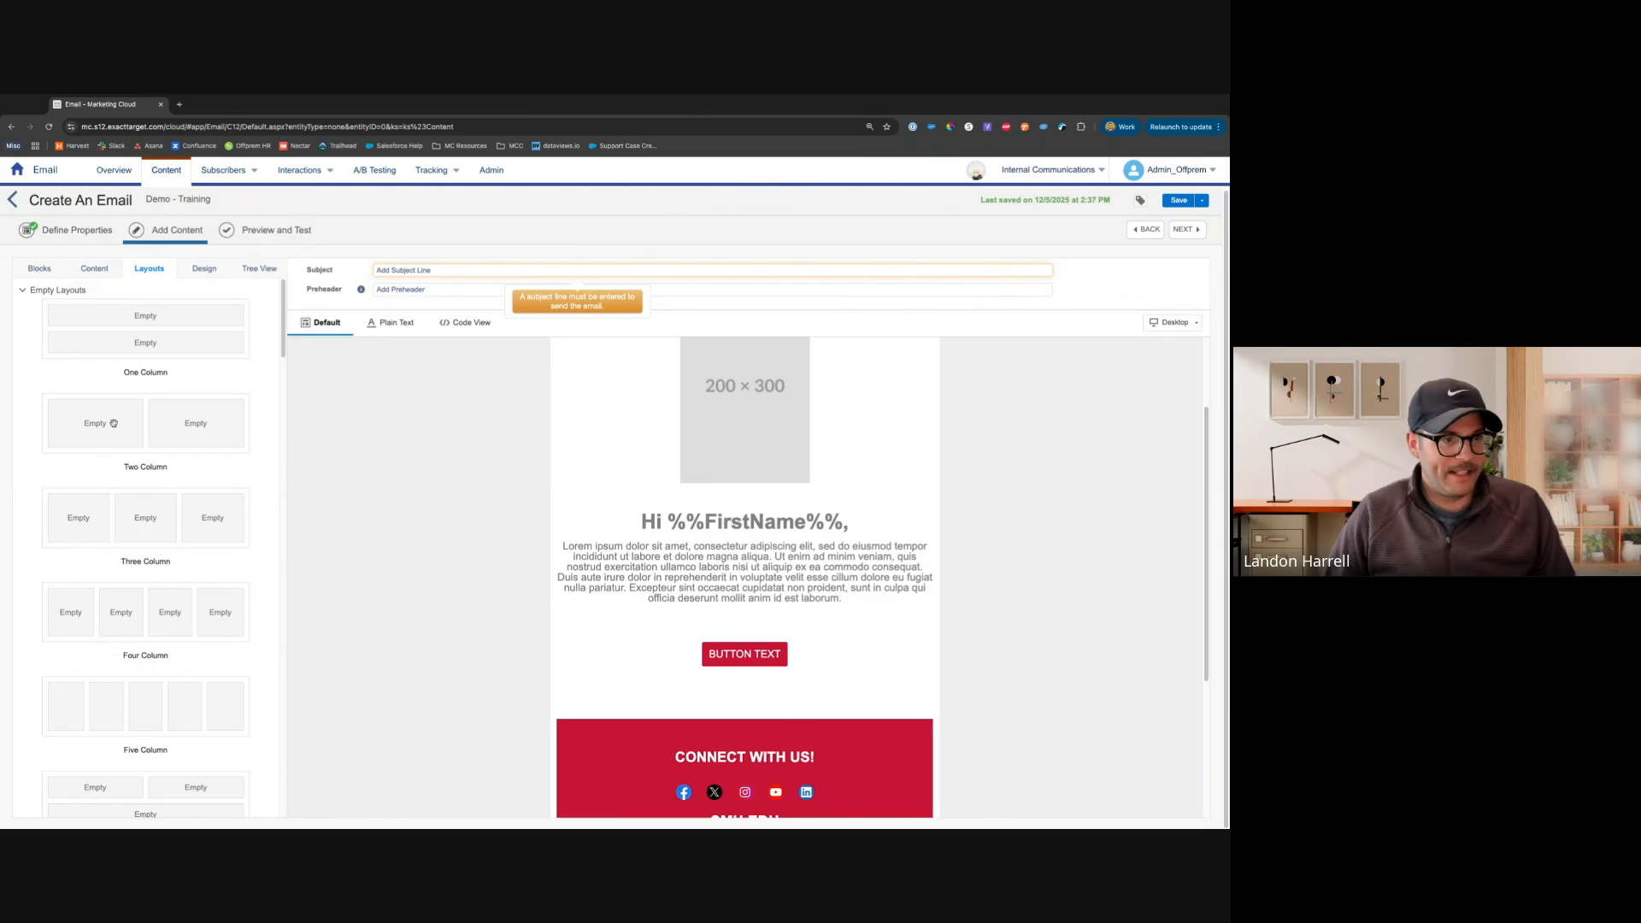
pyautogui.moveTo(113, 423); pyautogui.dragTo(743, 688)
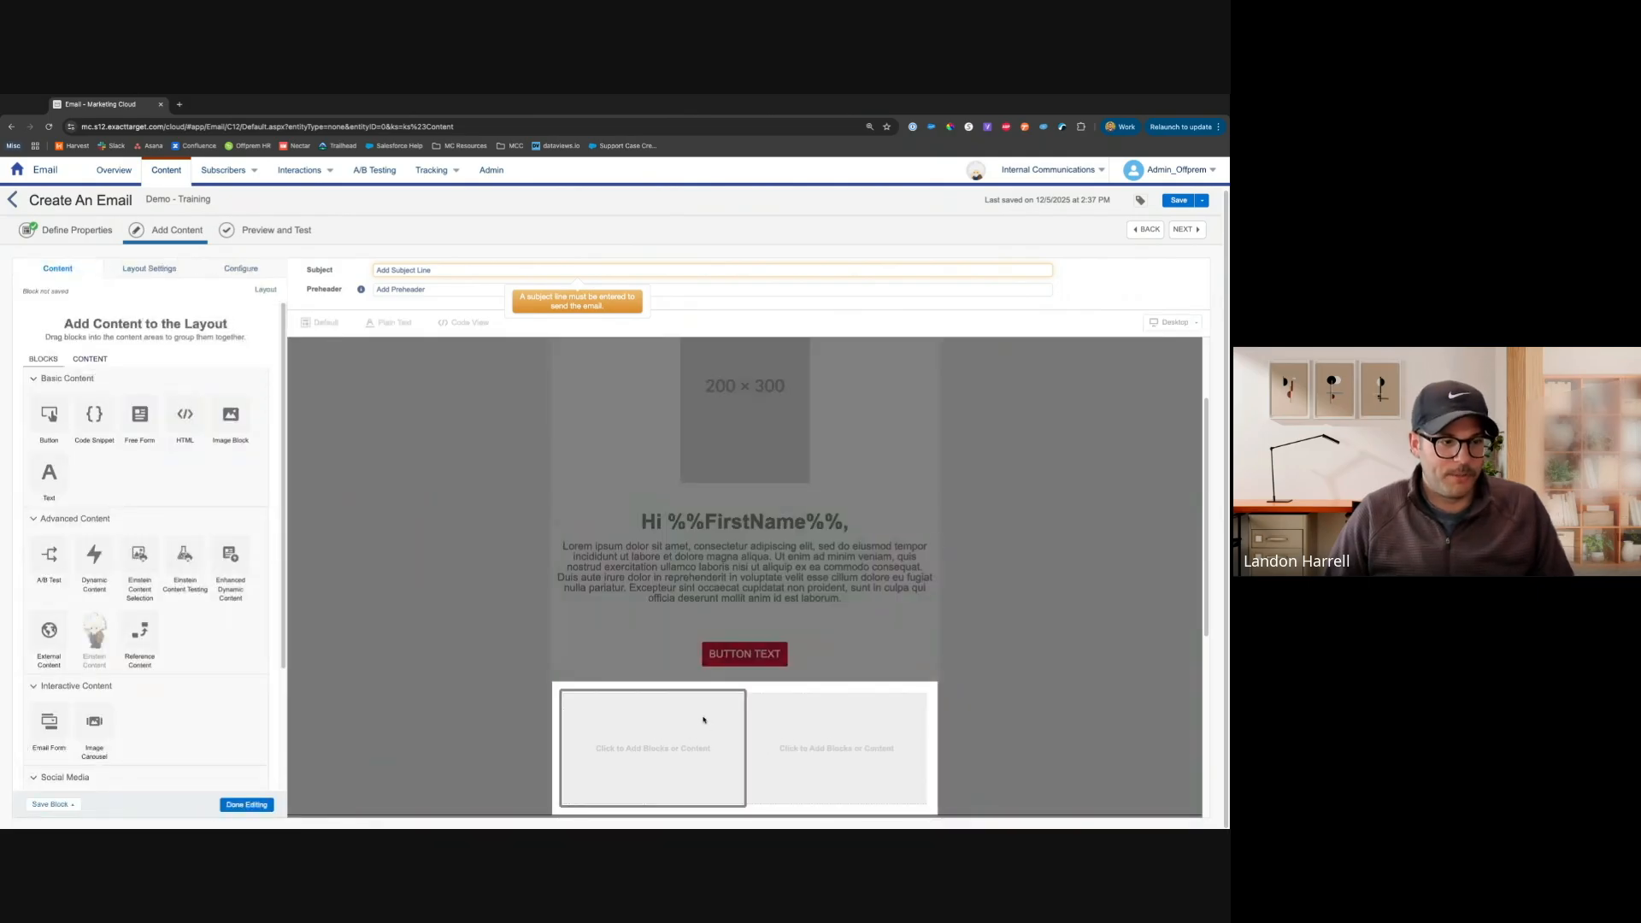
pyautogui.scroll(-1, 571, 728)
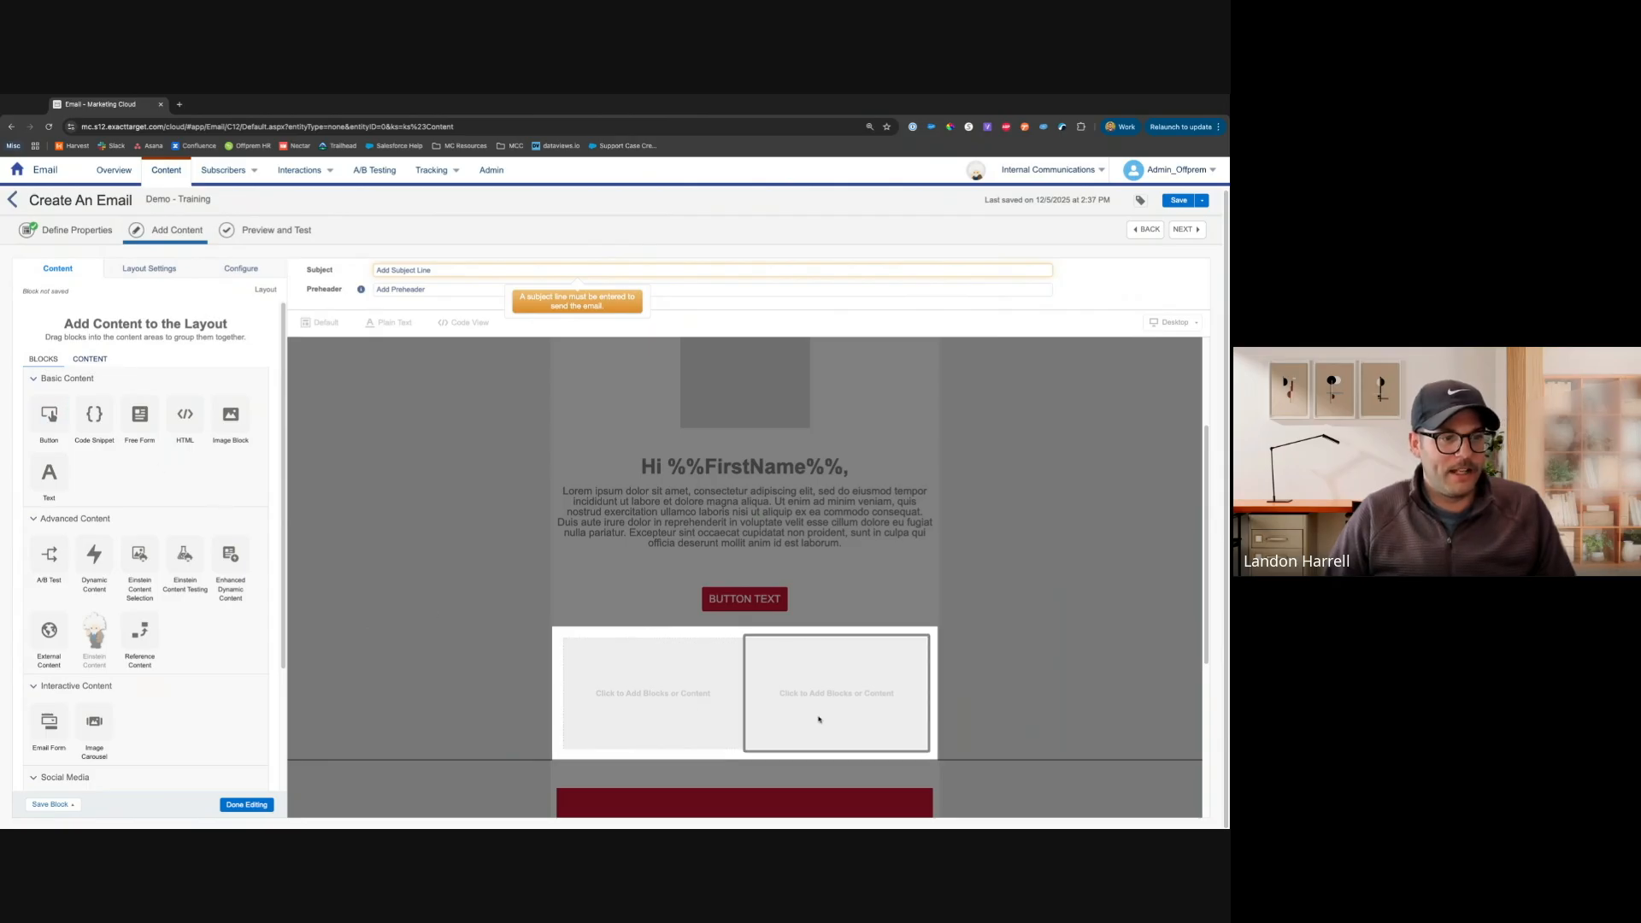
# Review the two-column layout's content sources, layout settings, vertical split and save options, then finish editing it
pyautogui.click(90, 358)
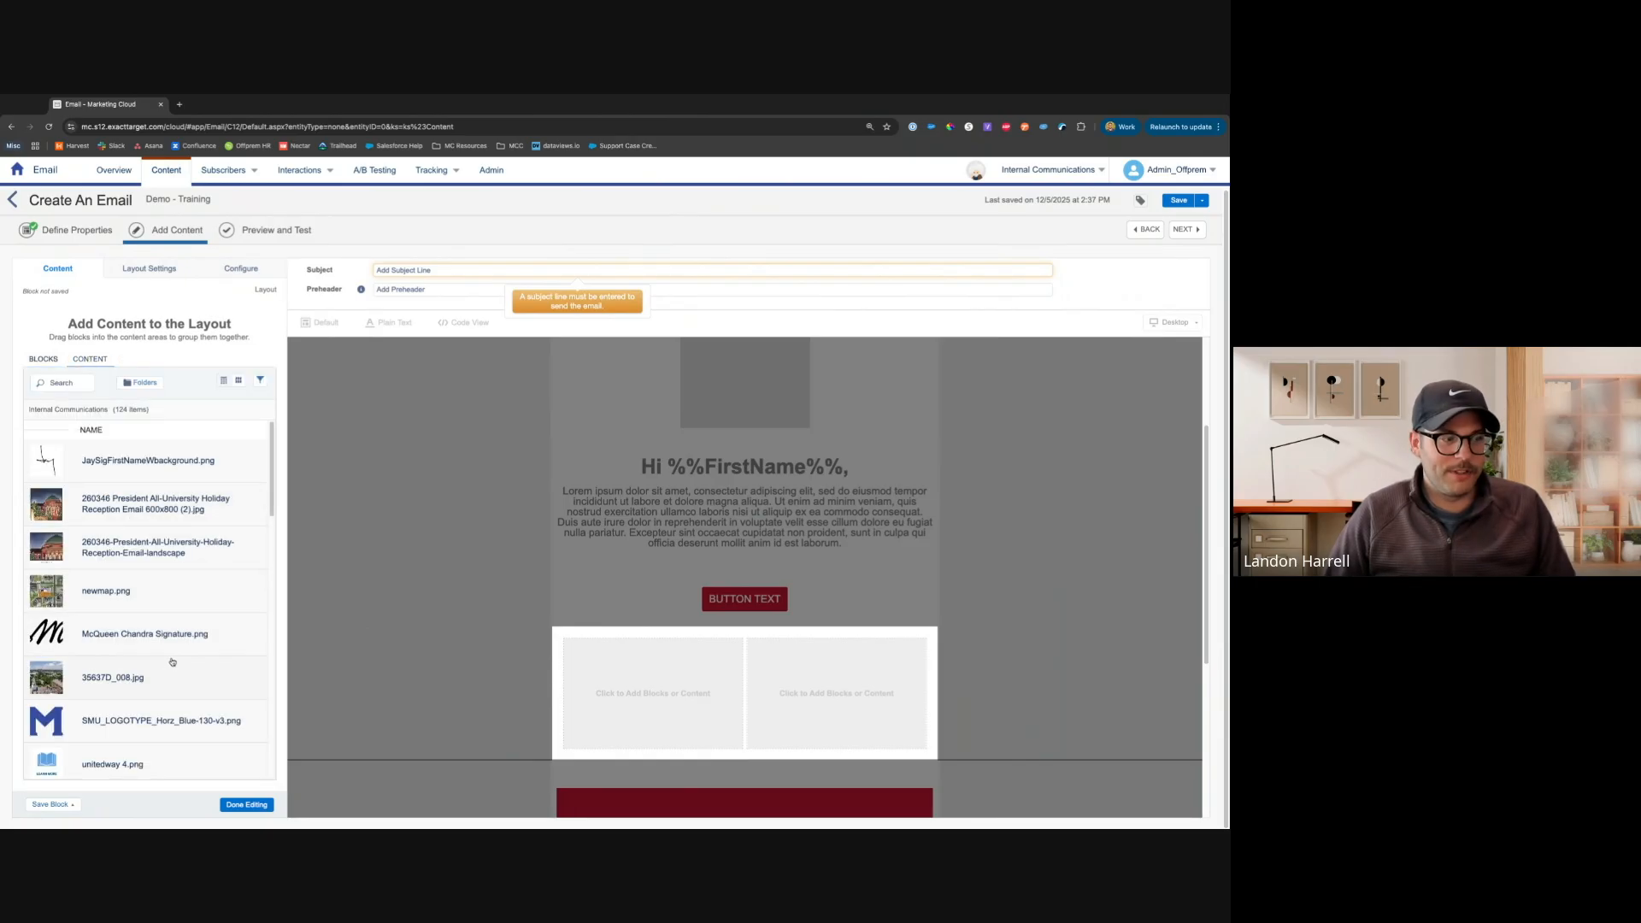
pyautogui.click(37, 360)
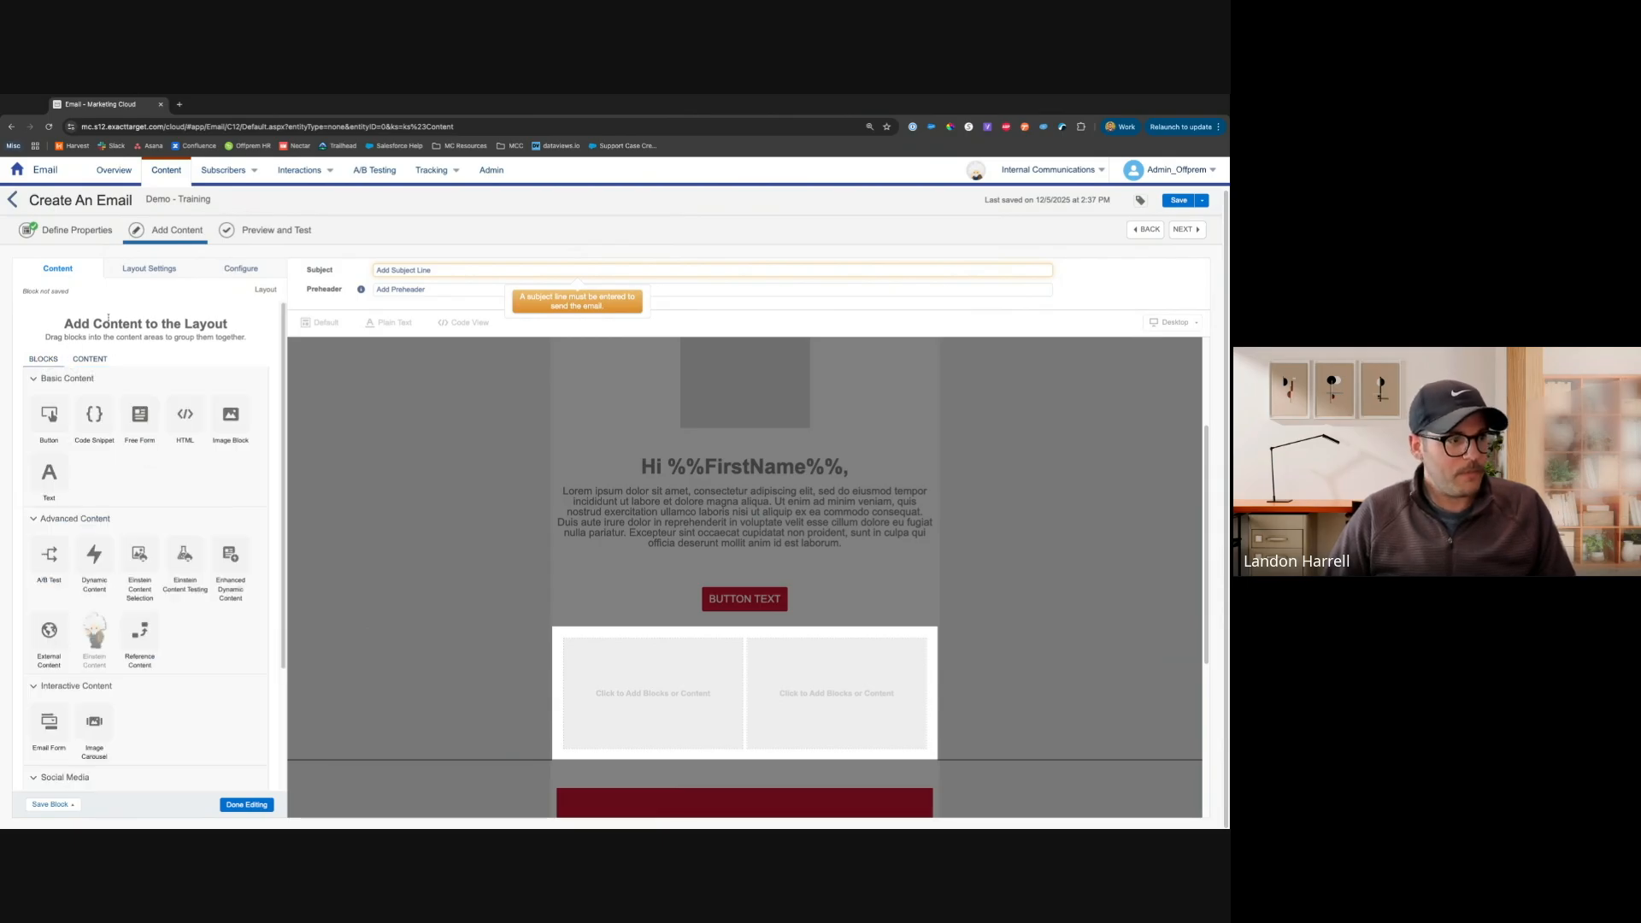
pyautogui.click(146, 270)
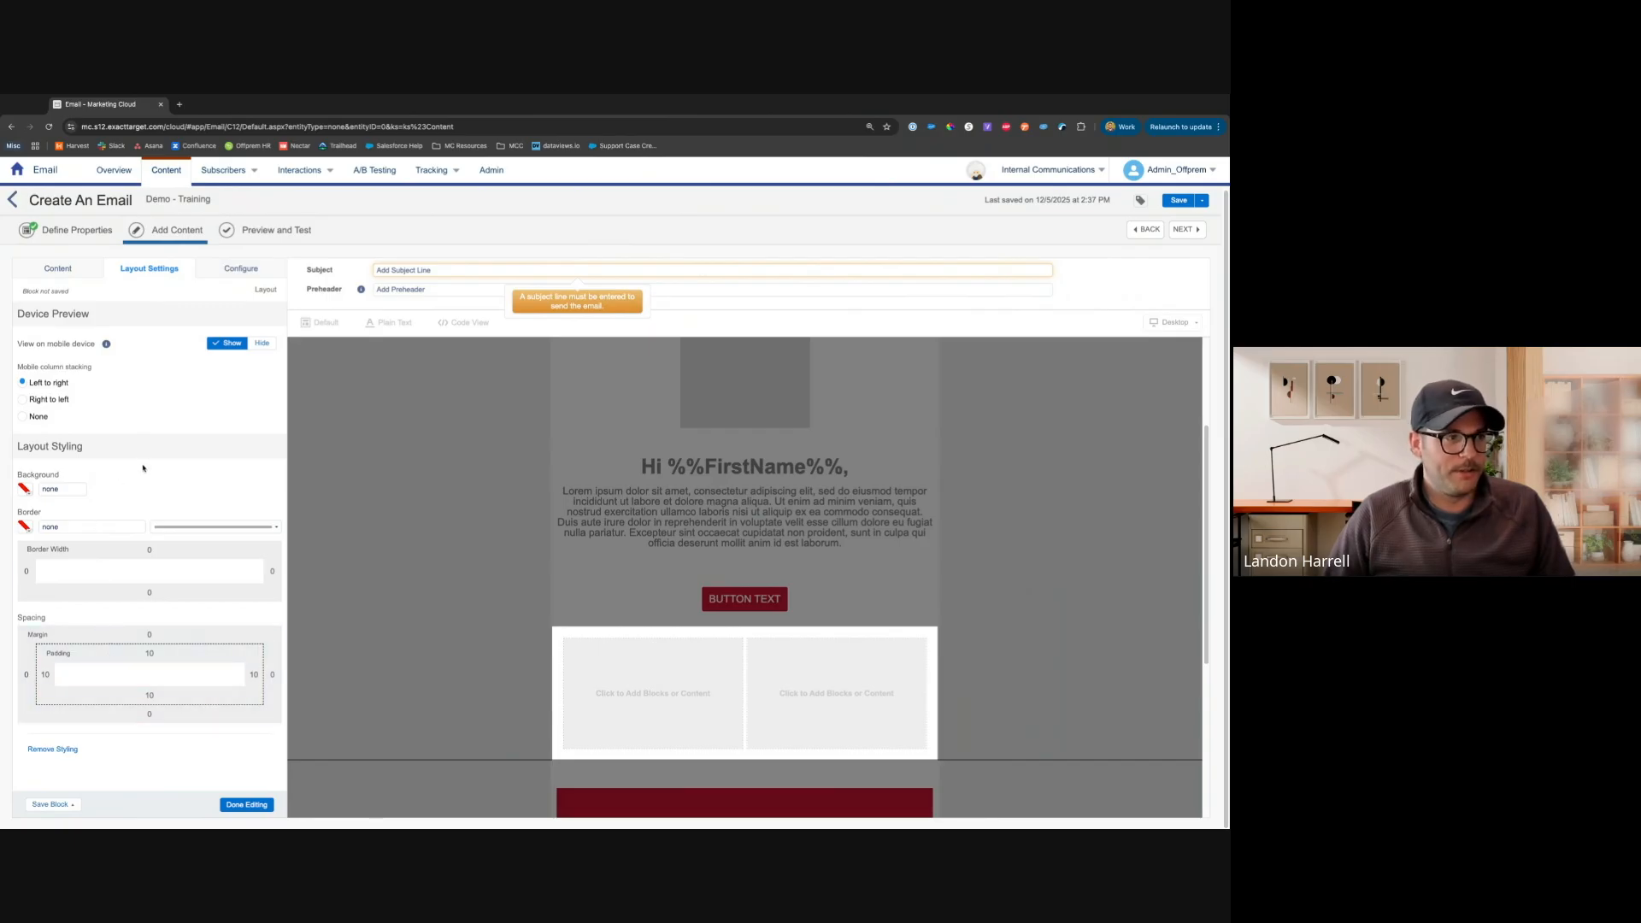
pyautogui.click(223, 272)
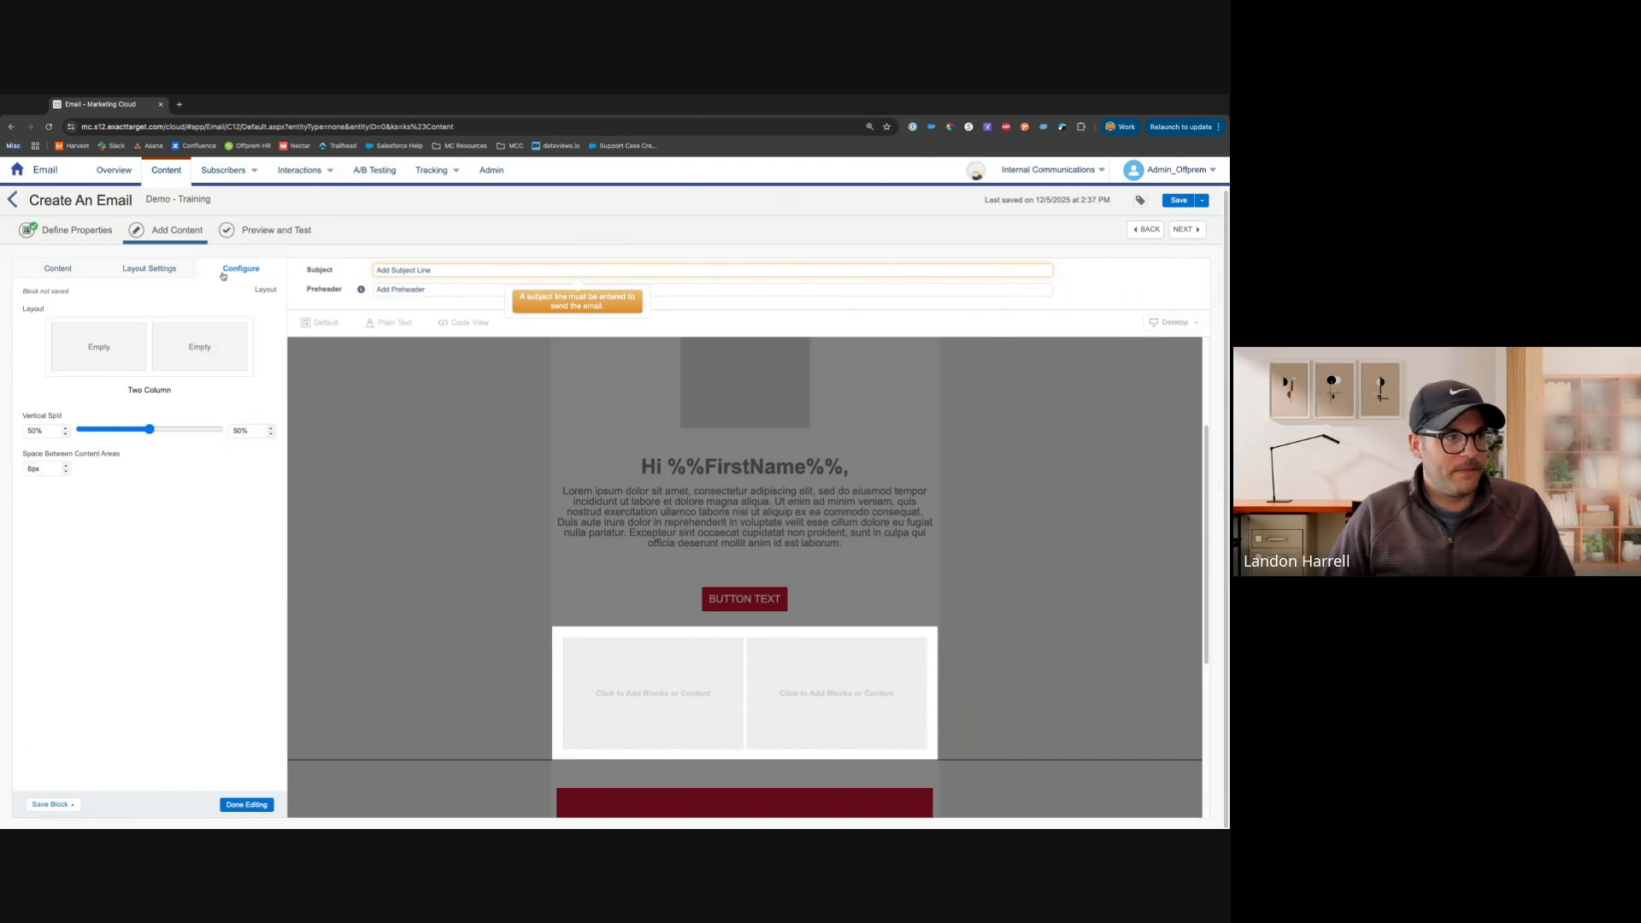
pyautogui.moveTo(150, 429)
pyautogui.mouseDown()
pyautogui.moveTo(135, 429)
pyautogui.moveTo(181, 430)
pyautogui.moveTo(134, 430)
pyautogui.mouseUp()
pyautogui.press('Left')
pyautogui.press('Right')
pyautogui.press('Right')
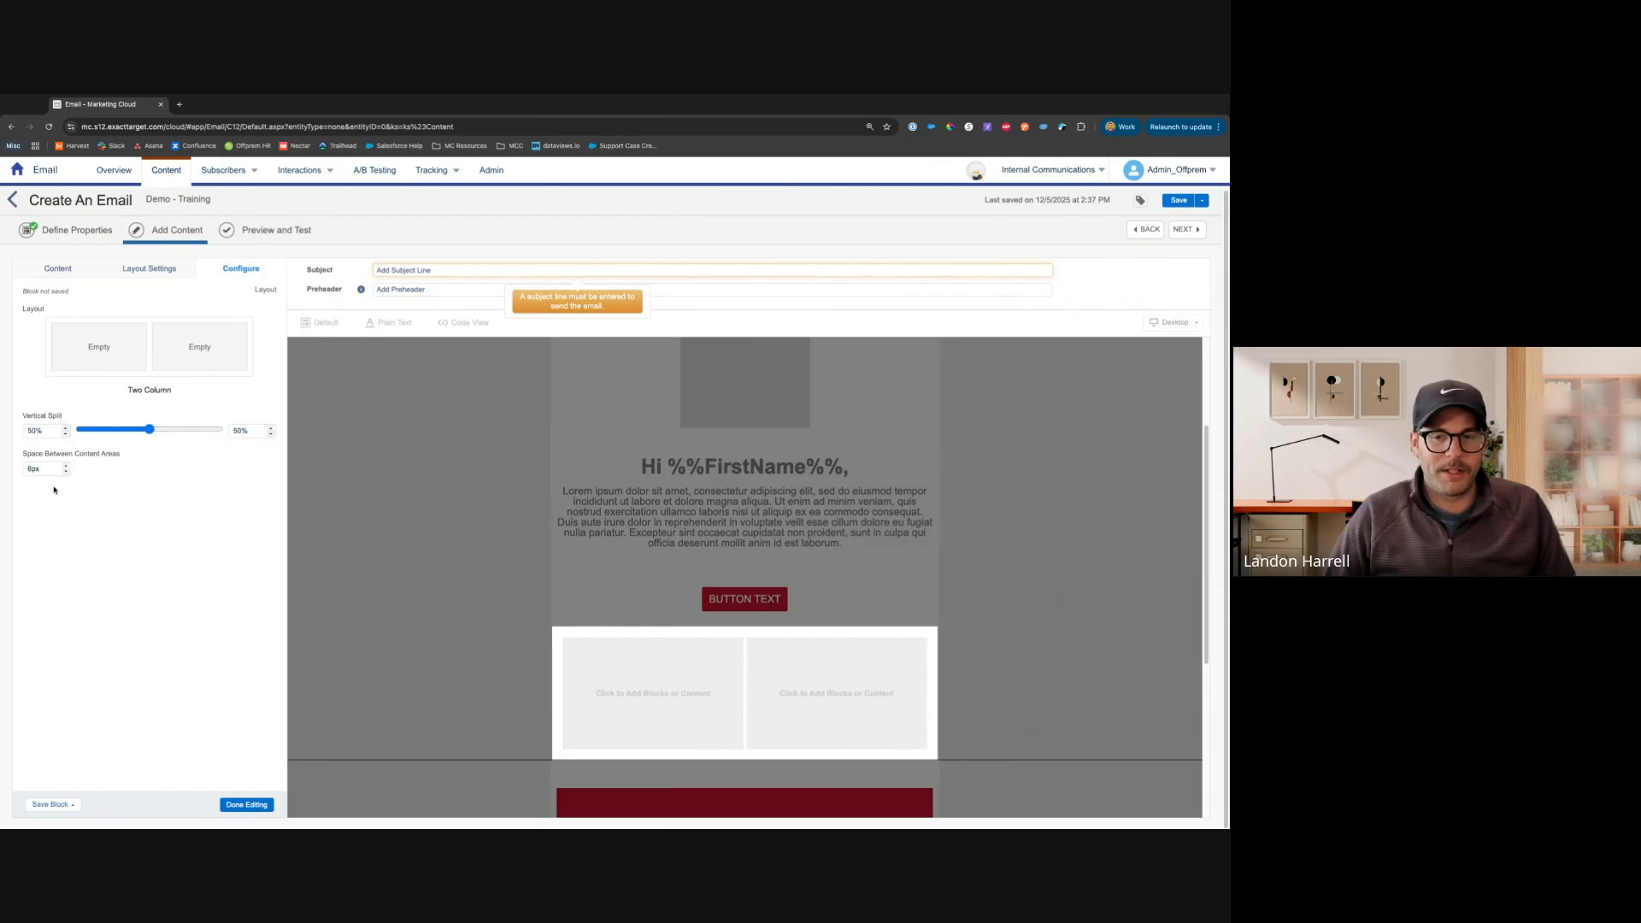
pyautogui.click(73, 268)
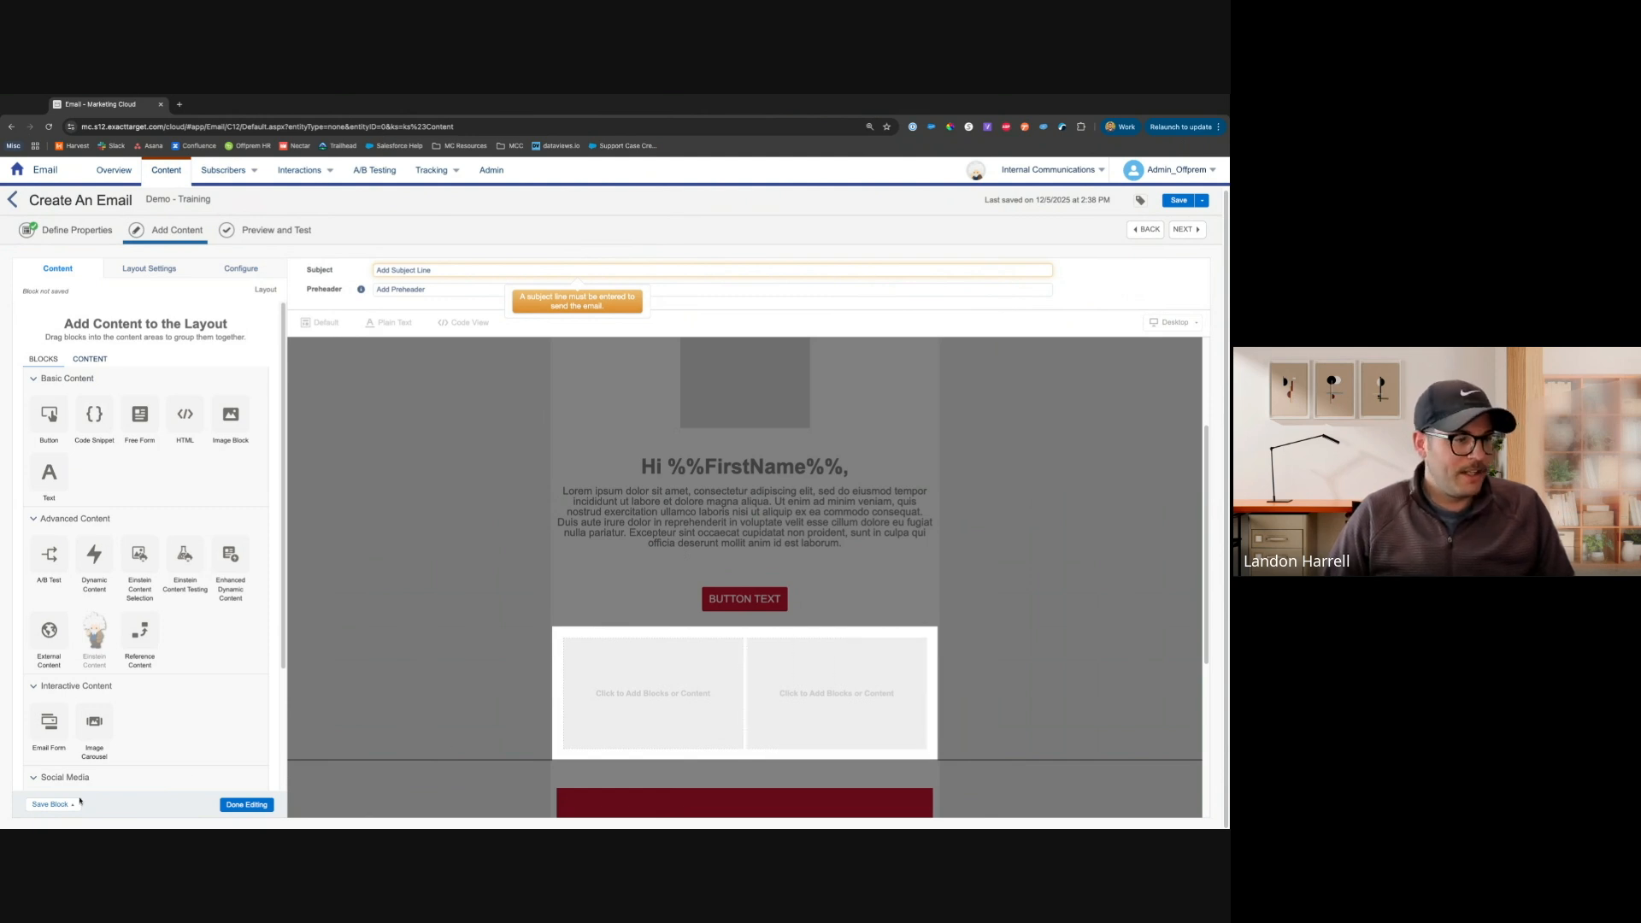
pyautogui.click(43, 805)
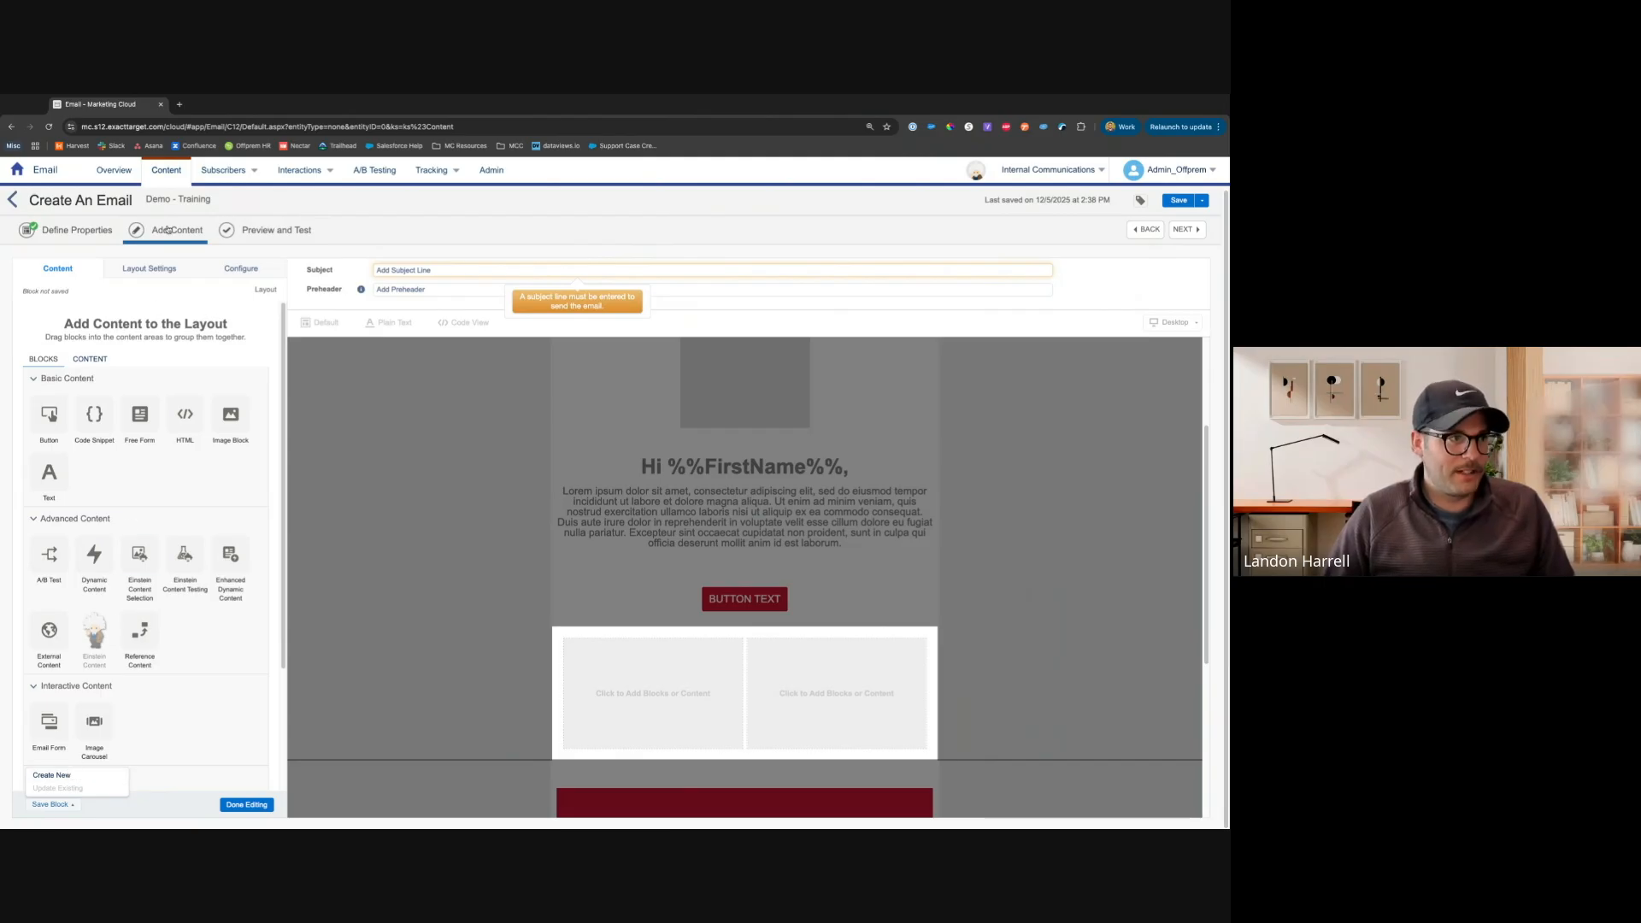
pyautogui.click(82, 360)
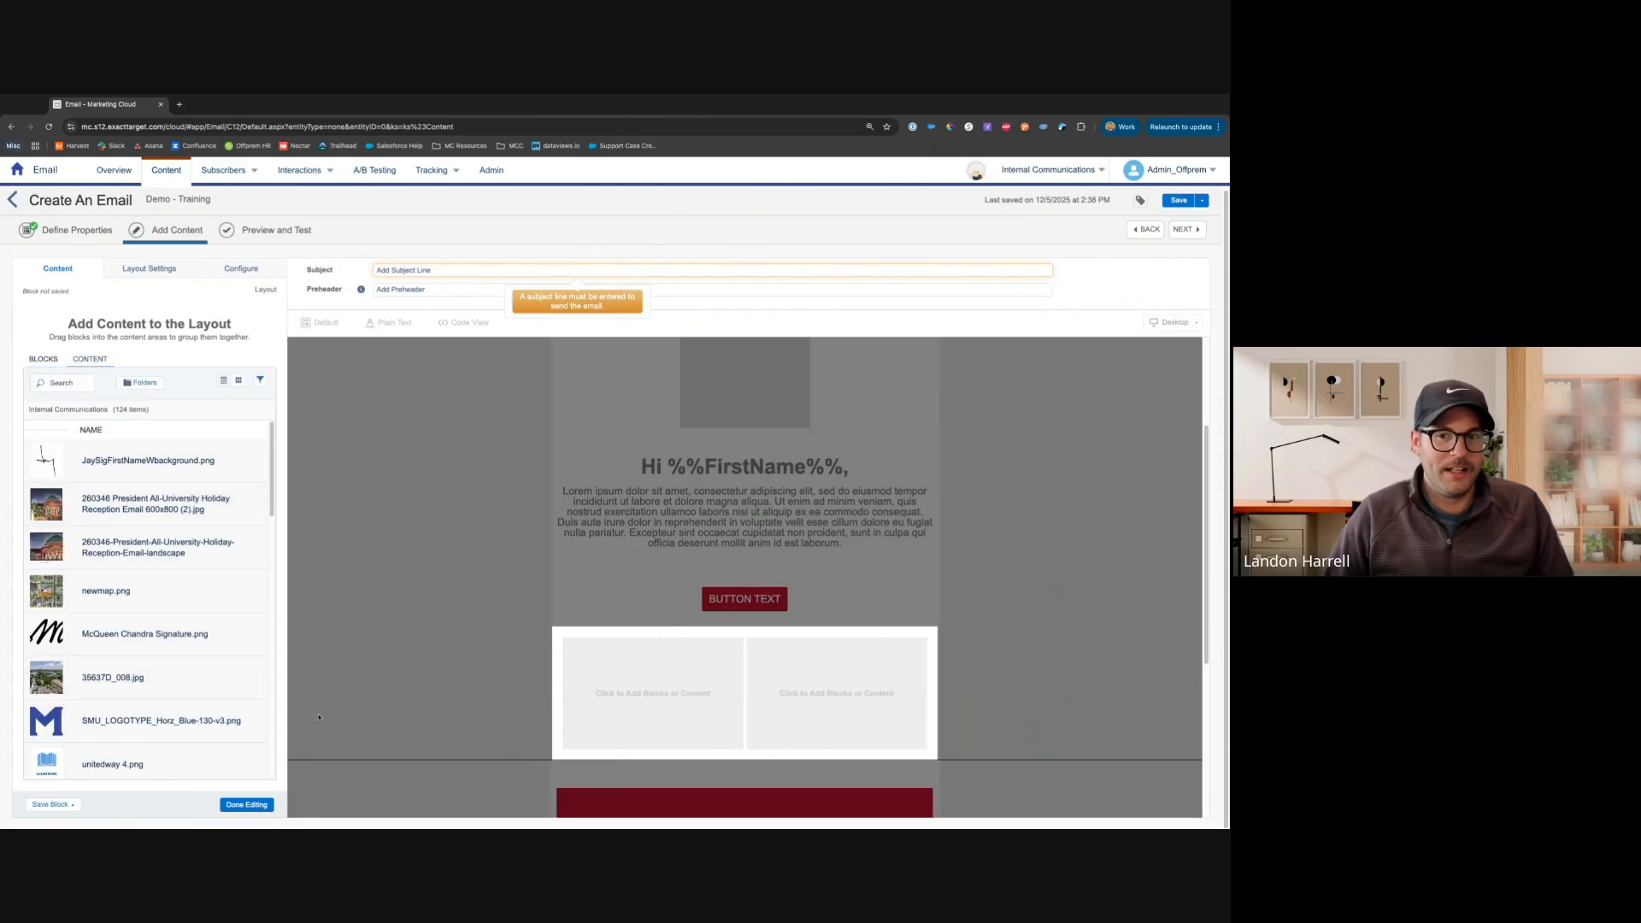
pyautogui.click(247, 805)
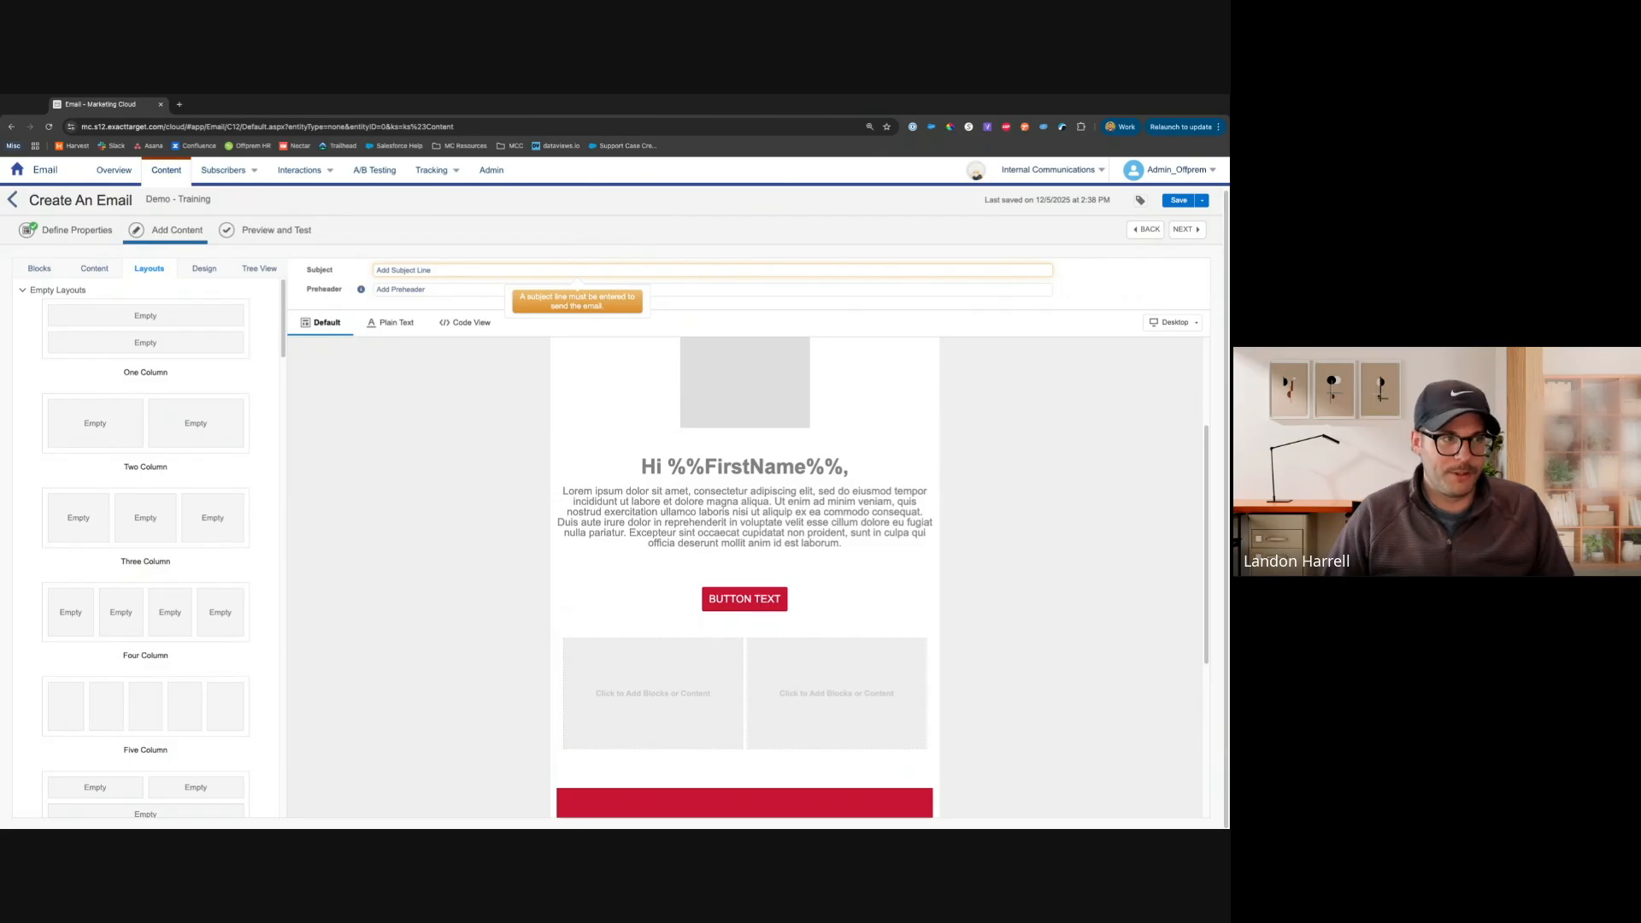
# Enter This is a Subject Line as the email's subject
pyautogui.click(430, 271)
pyautogui.write('T')
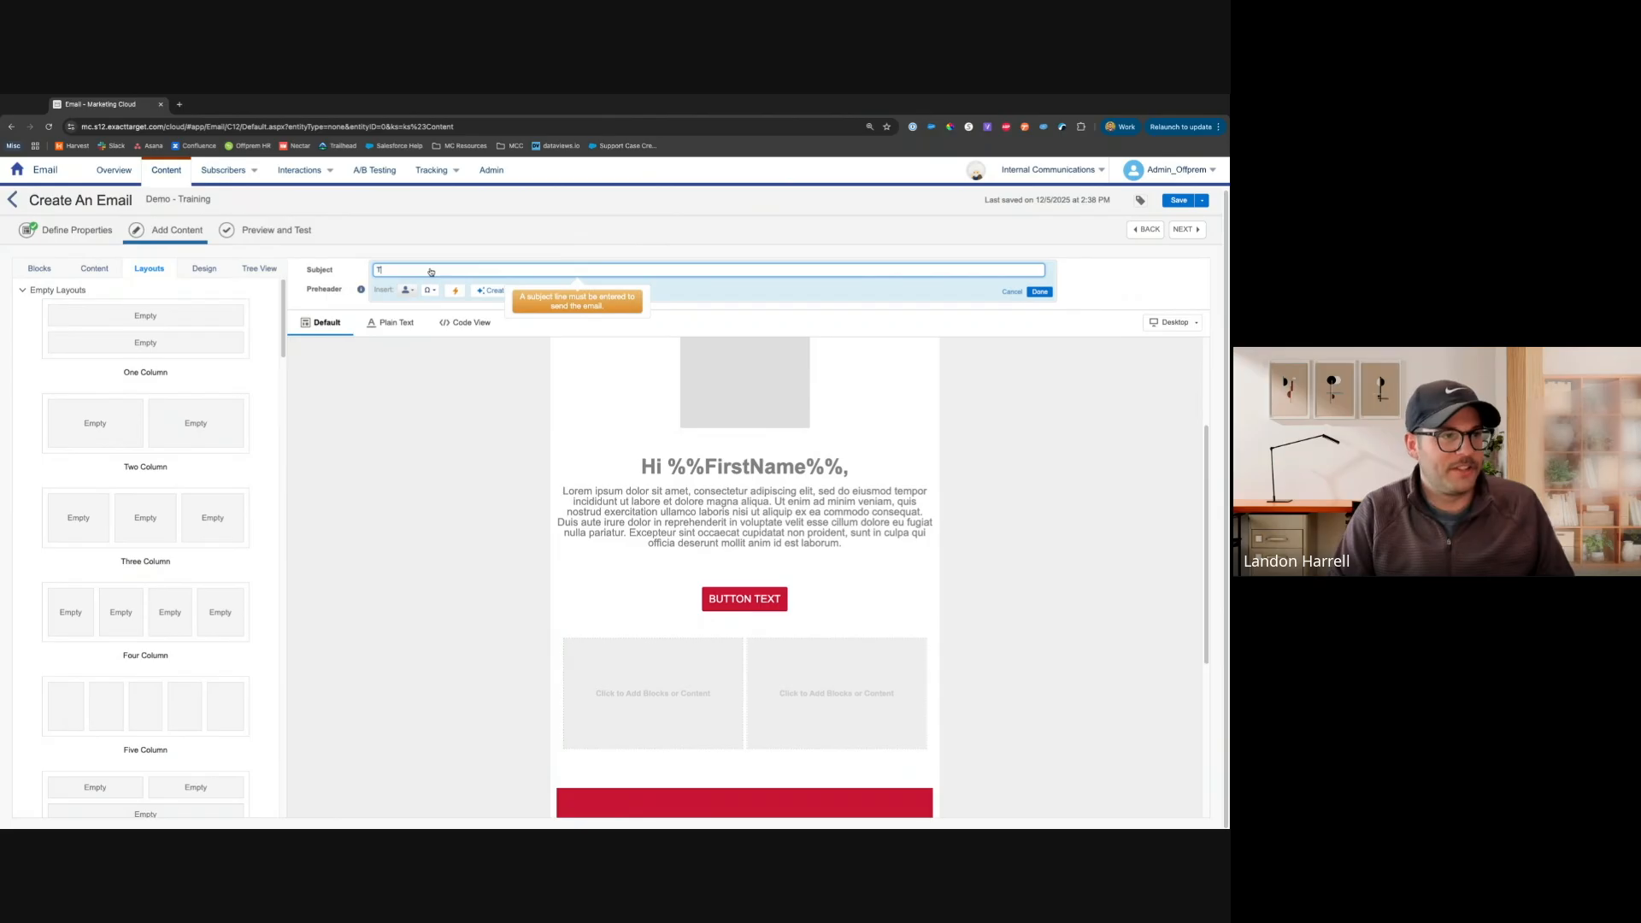
pyautogui.write('his is a Subject Line')
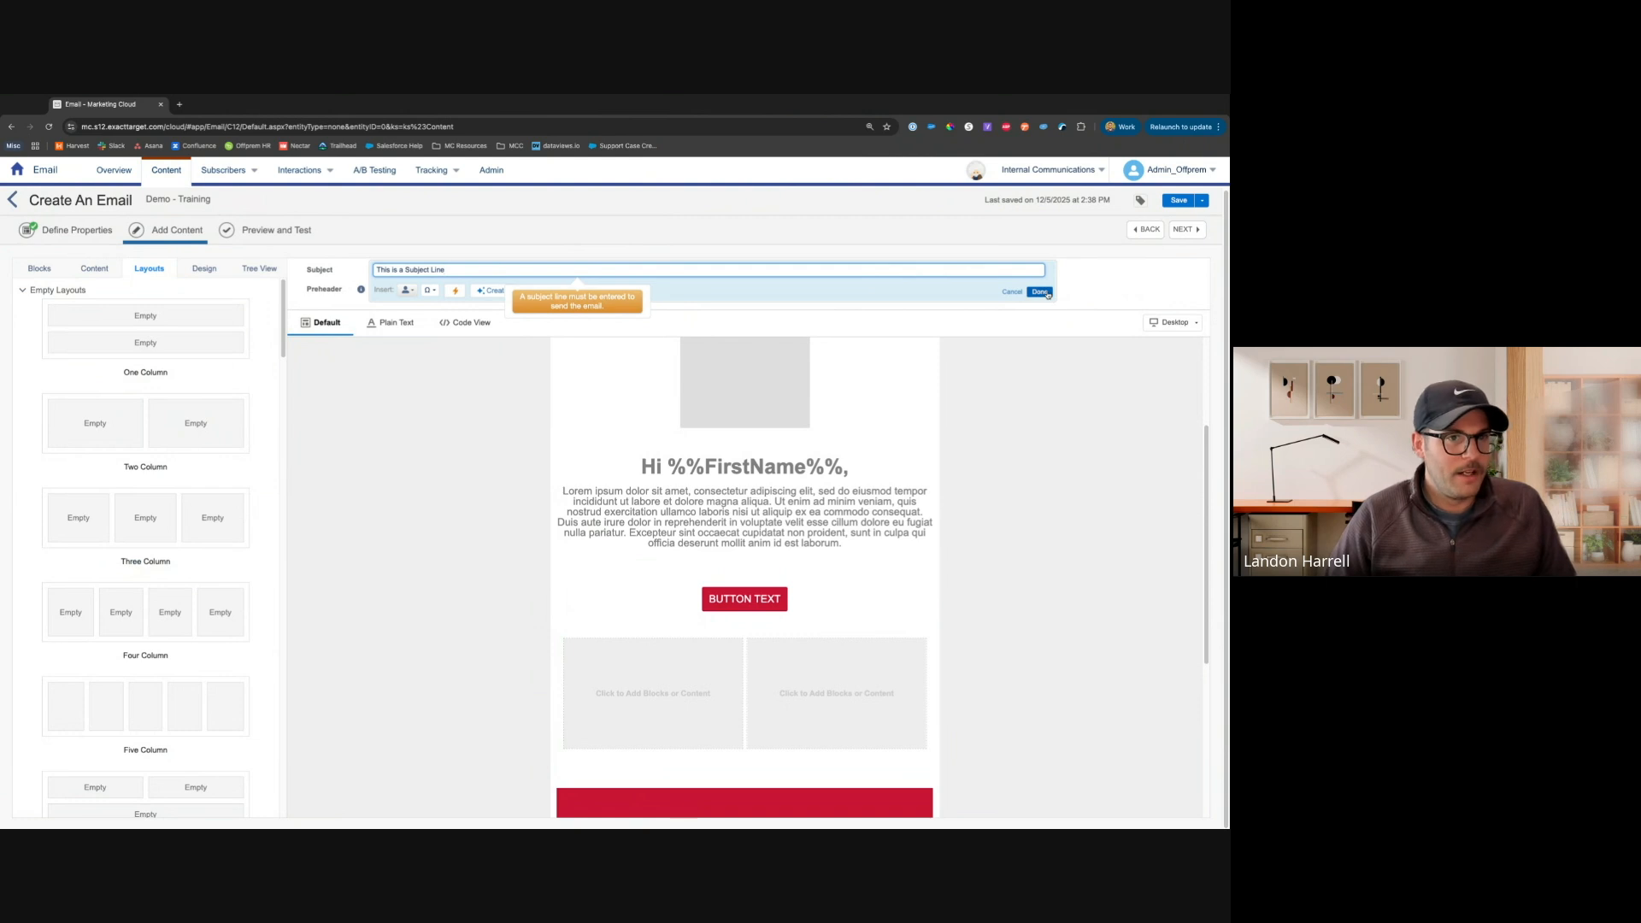
# Explore the Dynamic Subject rules for the subject line, starting a rule and cancelling it without adding any
pyautogui.click(456, 294)
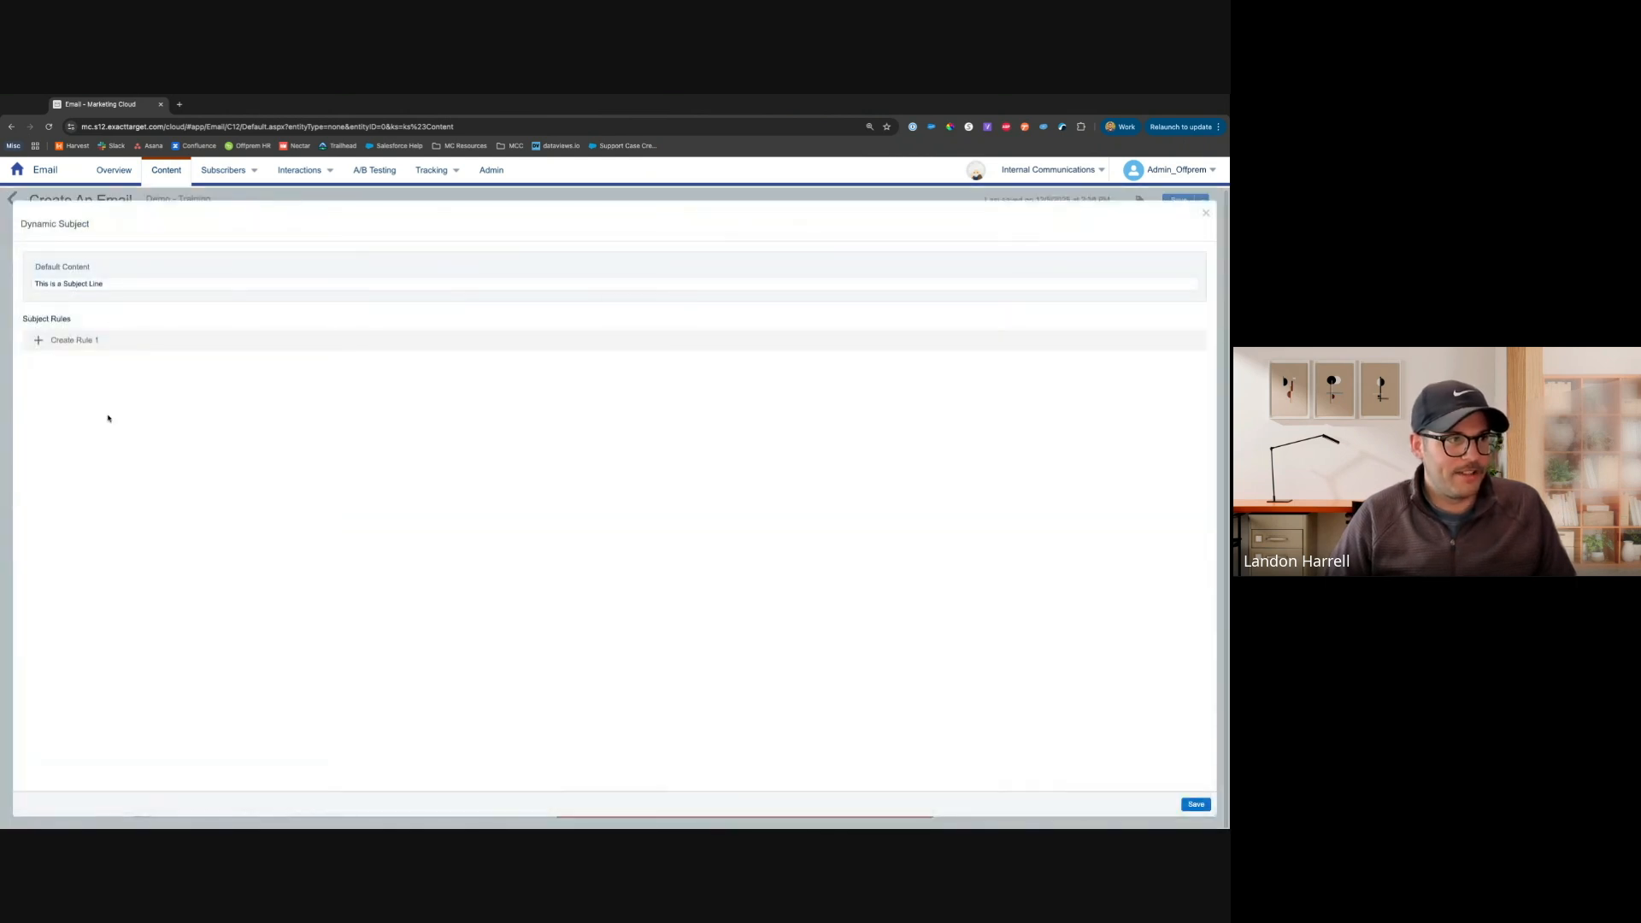
pyautogui.click(104, 343)
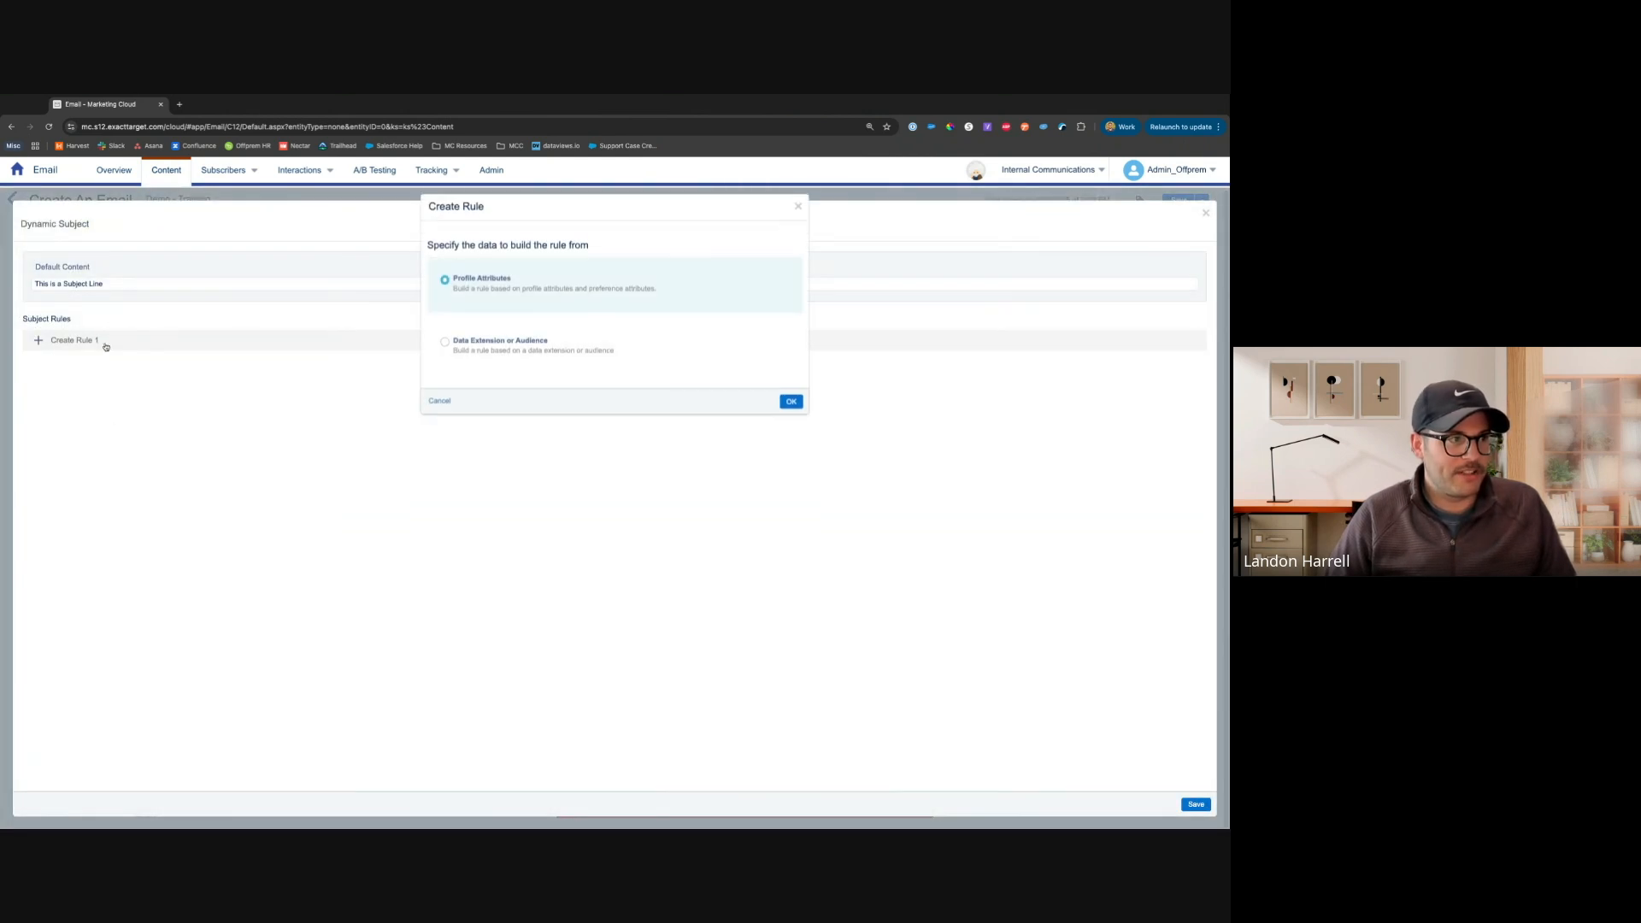
pyautogui.click(439, 416)
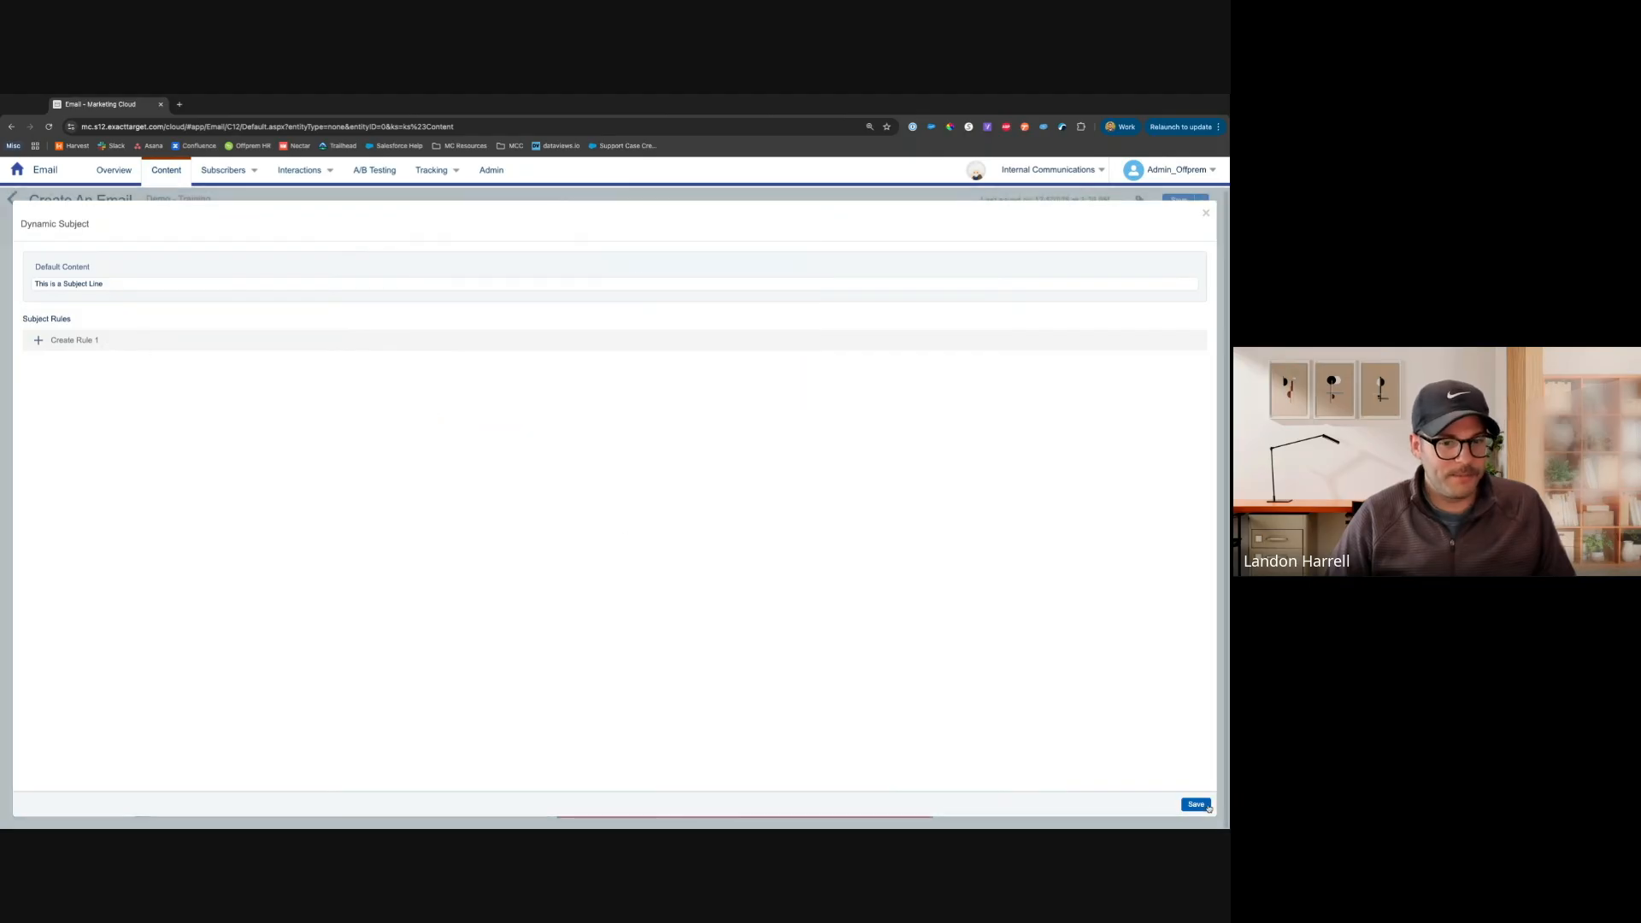
pyautogui.click(1195, 805)
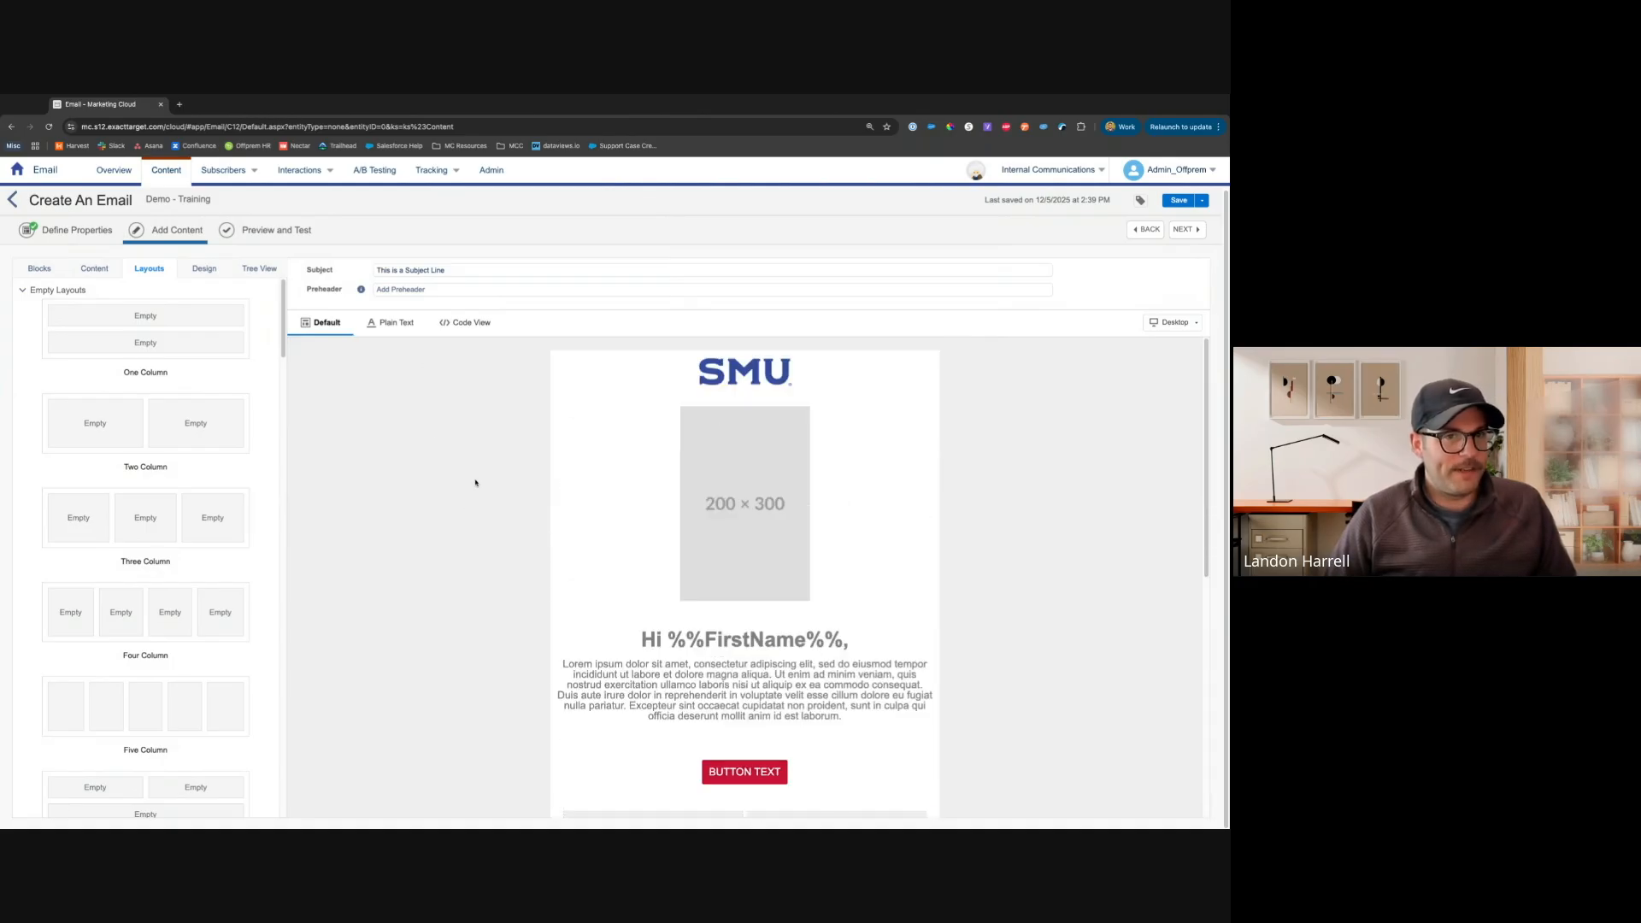
# Move to Preview and Test and preview the email with the first subscriber of the Junior_Students data extension
pyautogui.click(1183, 230)
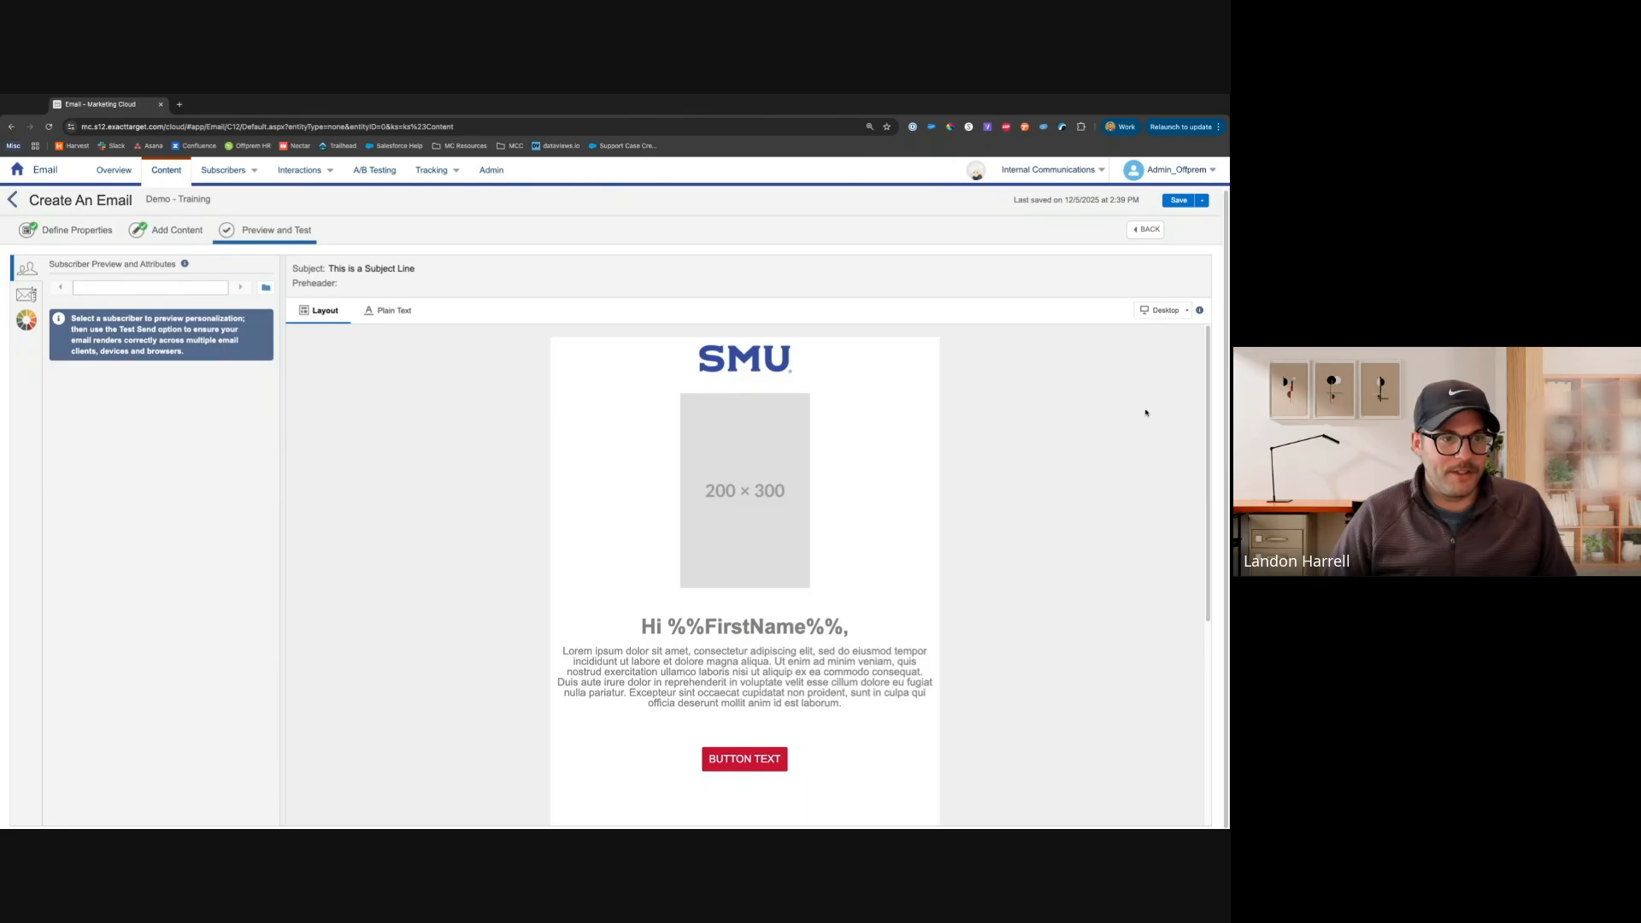
pyautogui.moveTo(669, 627); pyautogui.dragTo(848, 626)
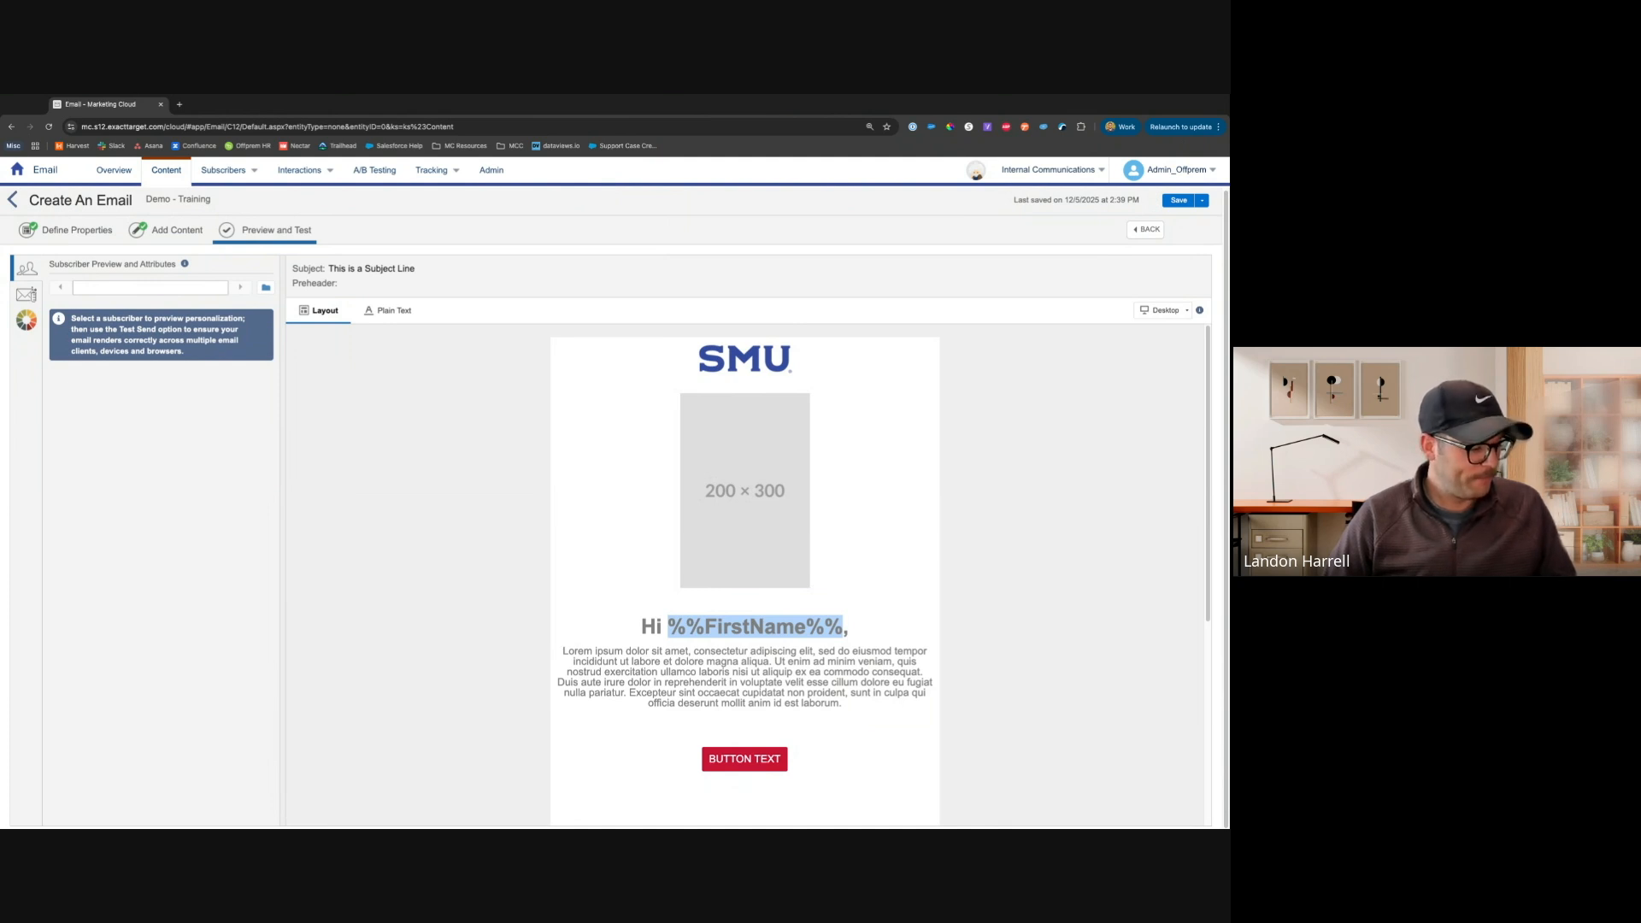
pyautogui.click(267, 289)
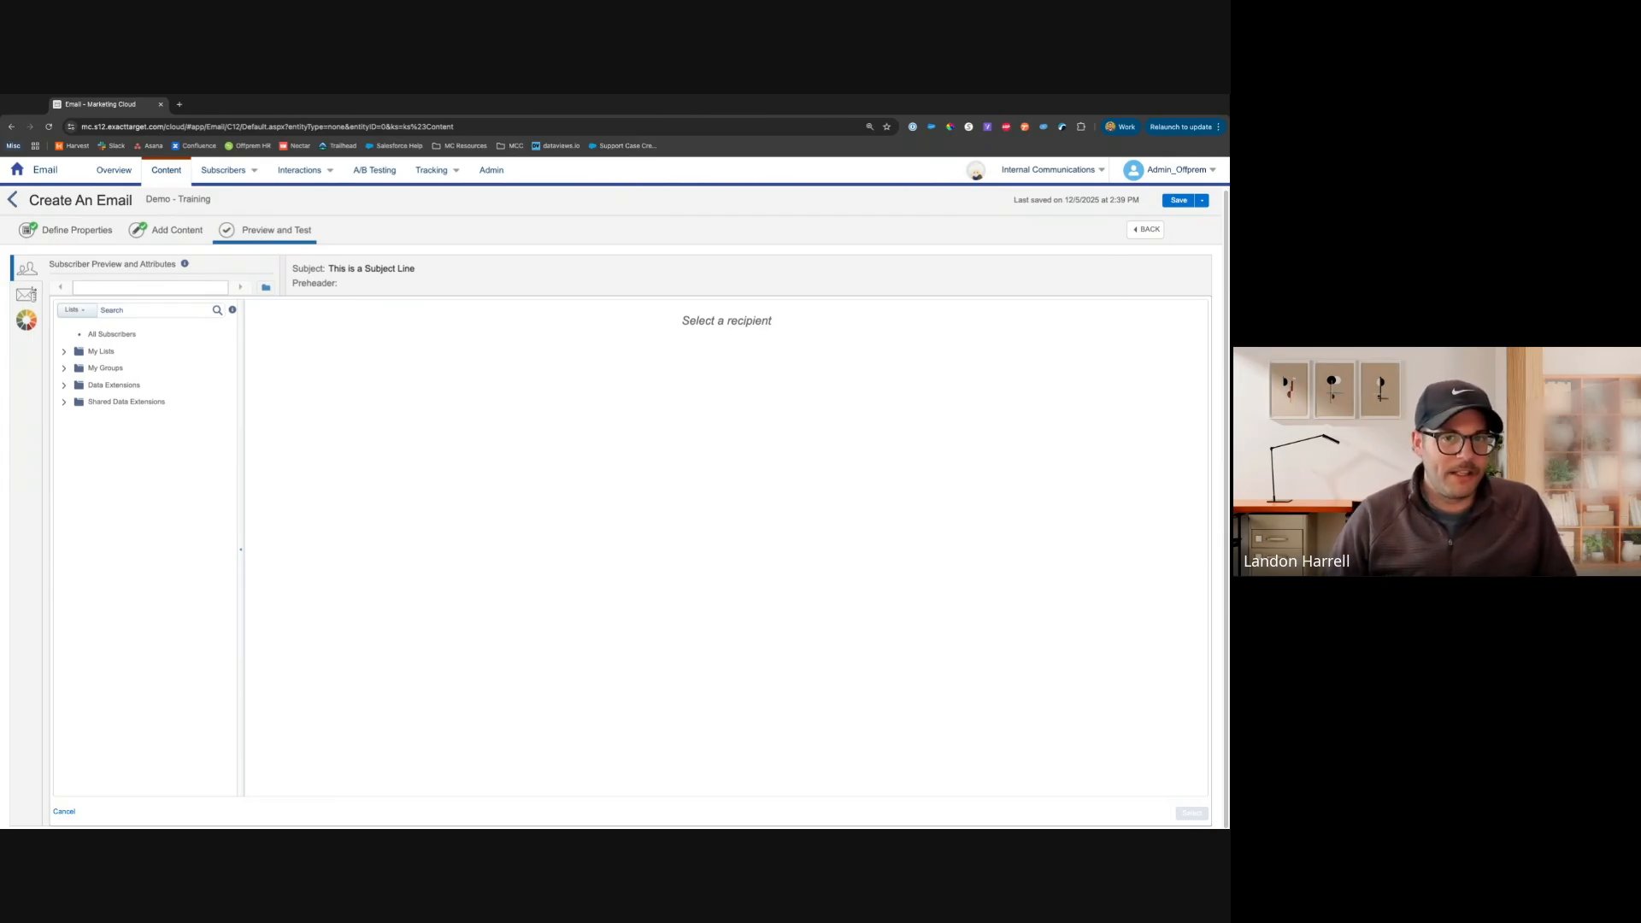
pyautogui.click(63, 386)
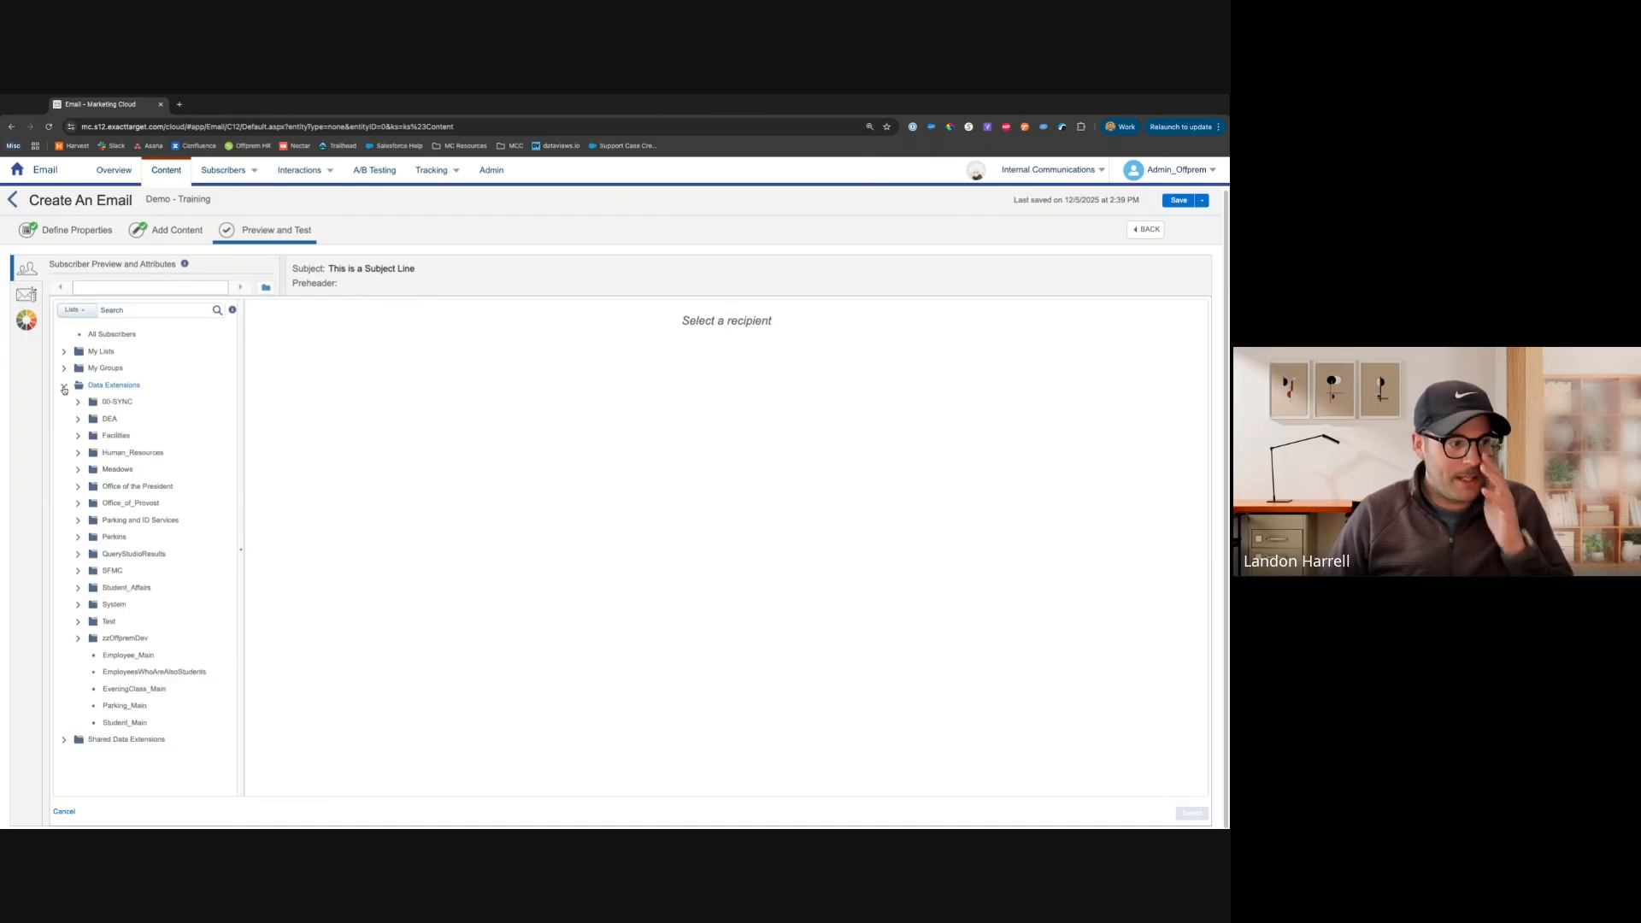
pyautogui.click(78, 589)
pyautogui.click(94, 658)
pyautogui.click(168, 674)
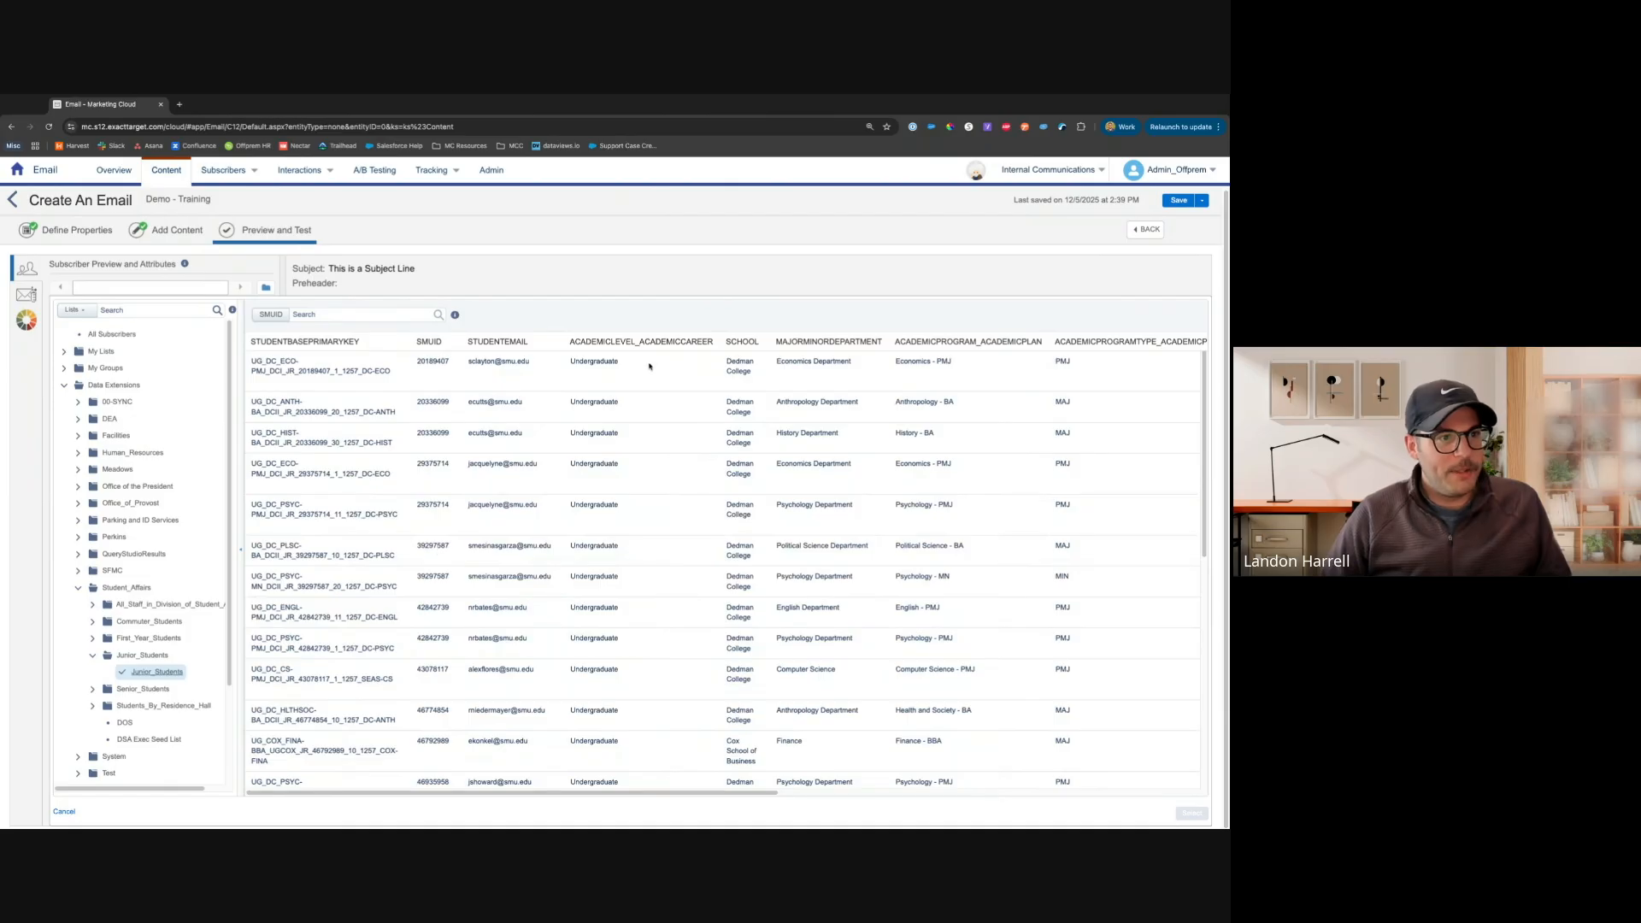
pyautogui.click(649, 366)
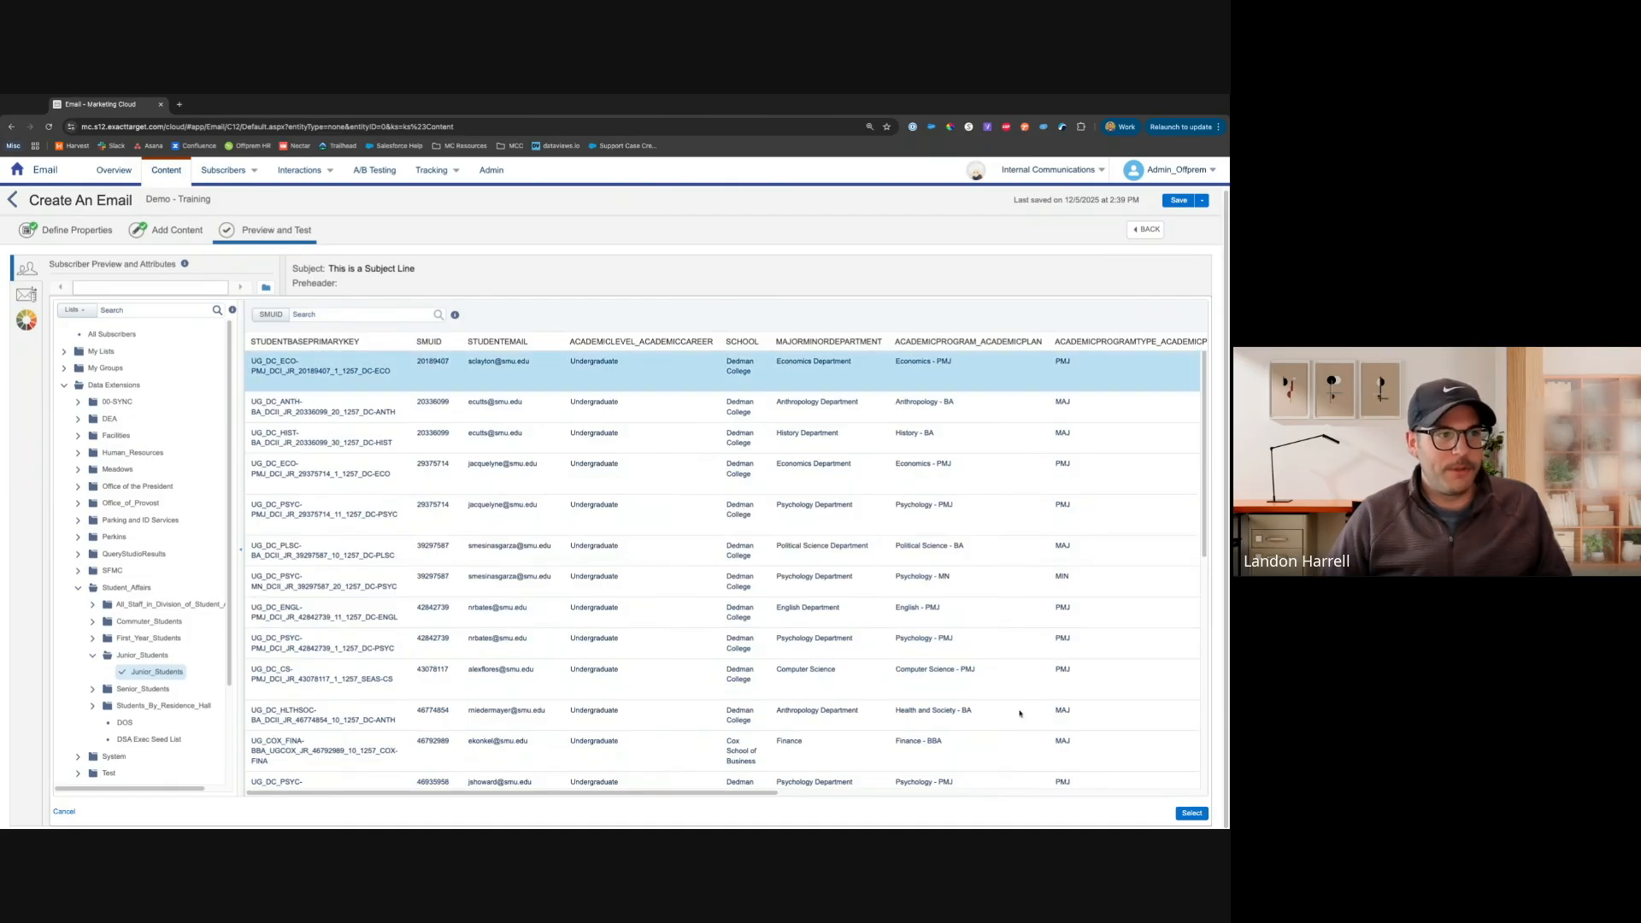
pyautogui.click(1193, 813)
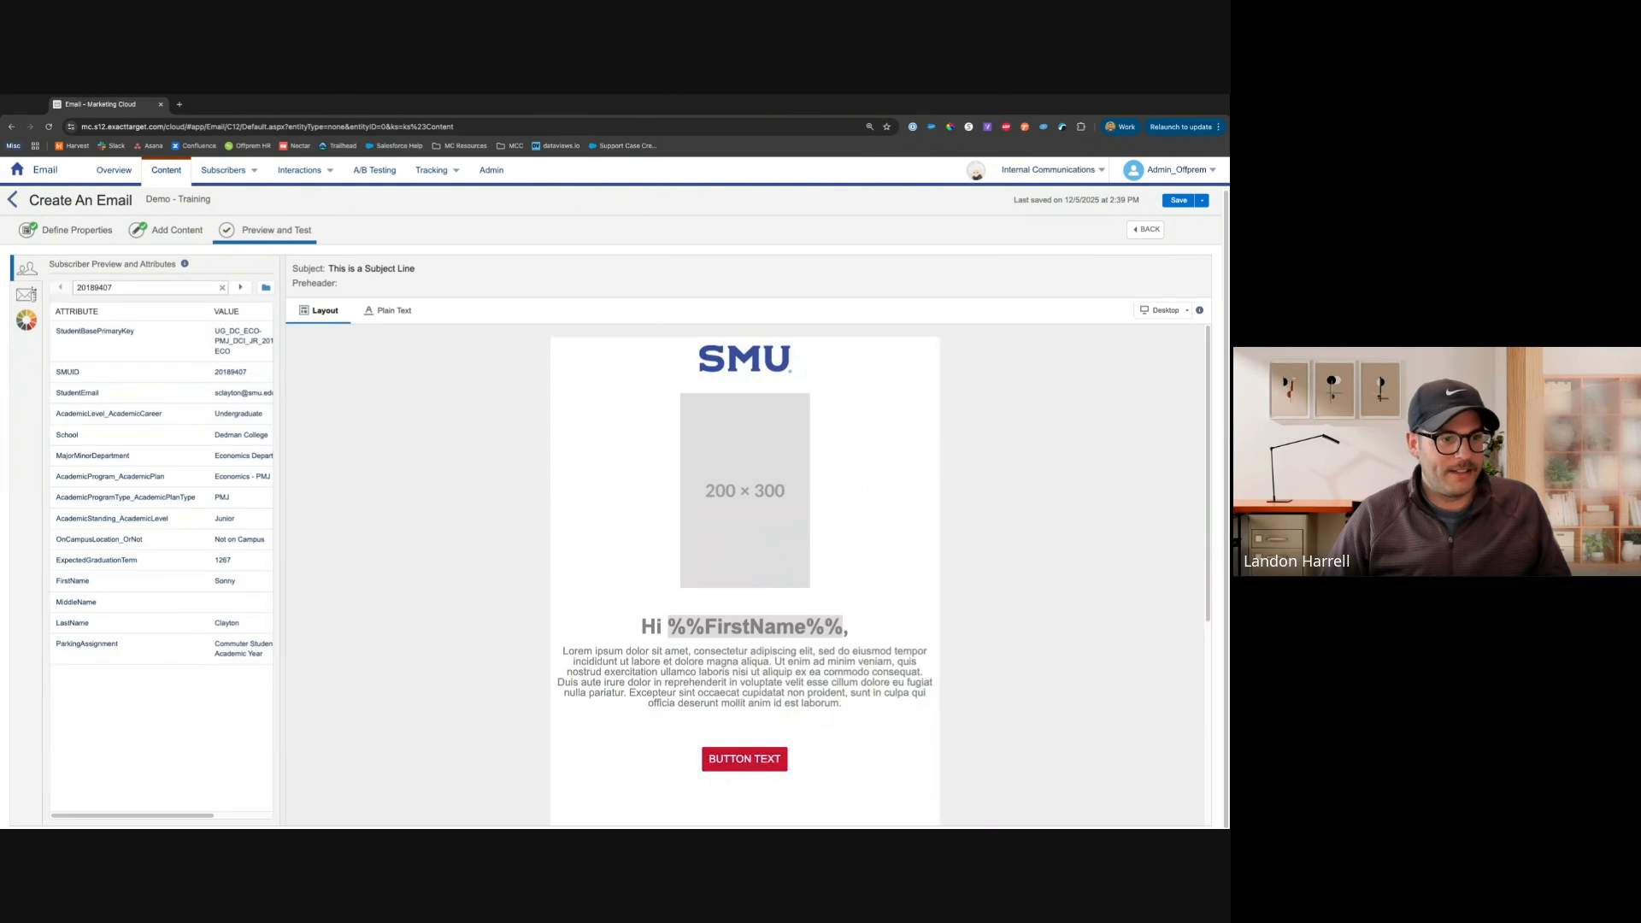
# Step through several subscribers in the preview to check the personalized greeting
pyautogui.doubleClick(726, 626)
pyautogui.click(720, 627)
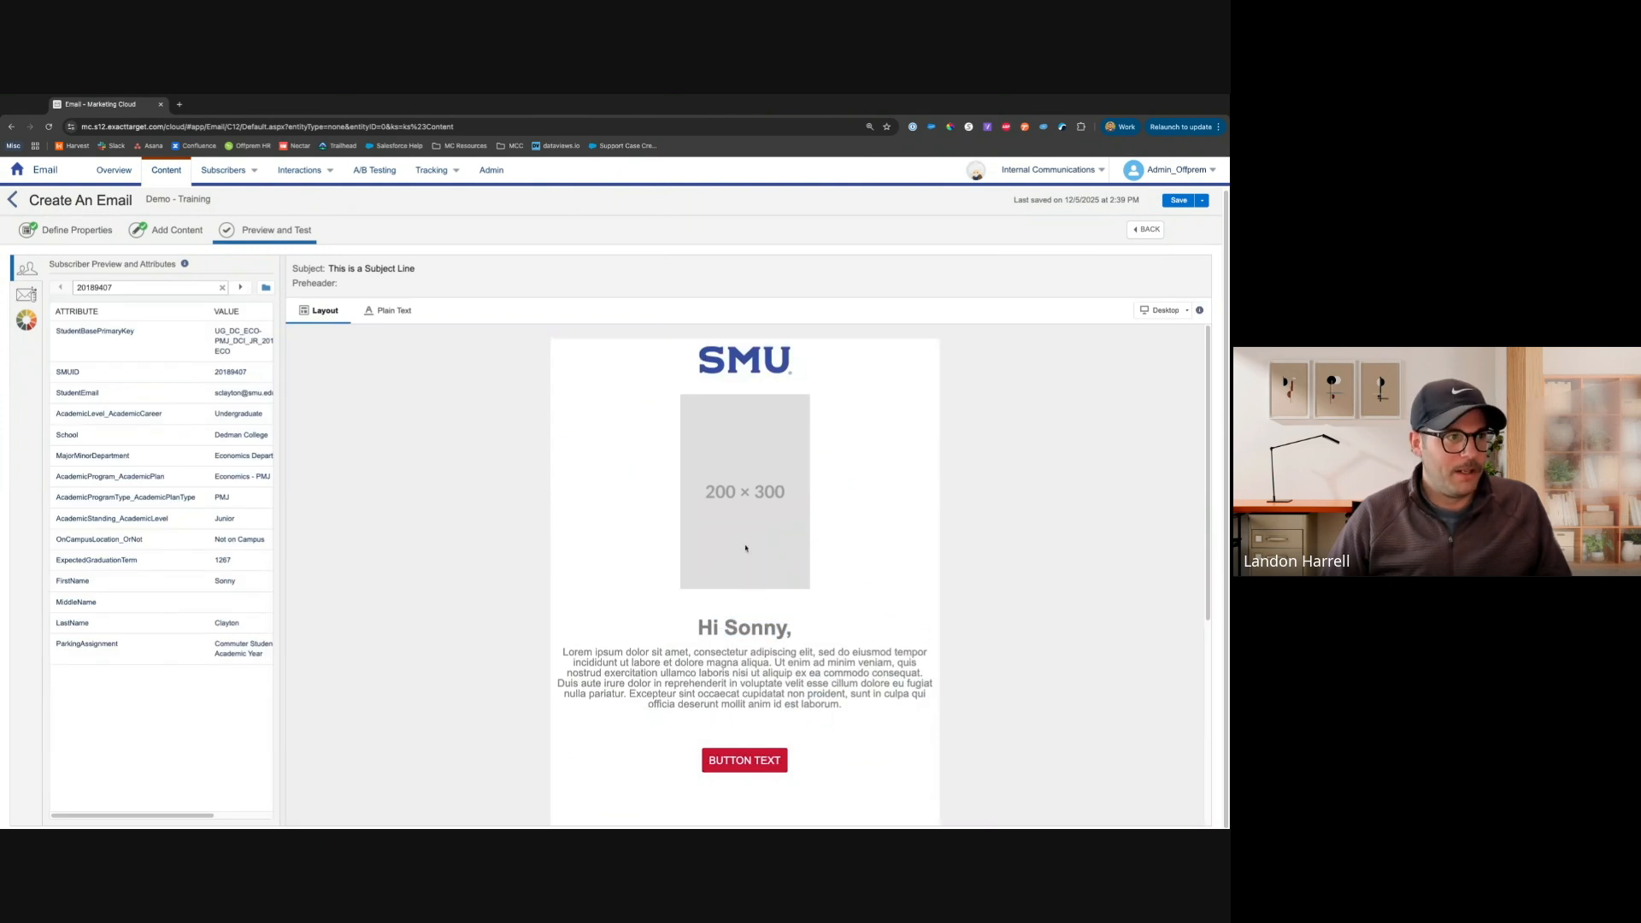
pyautogui.click(241, 288)
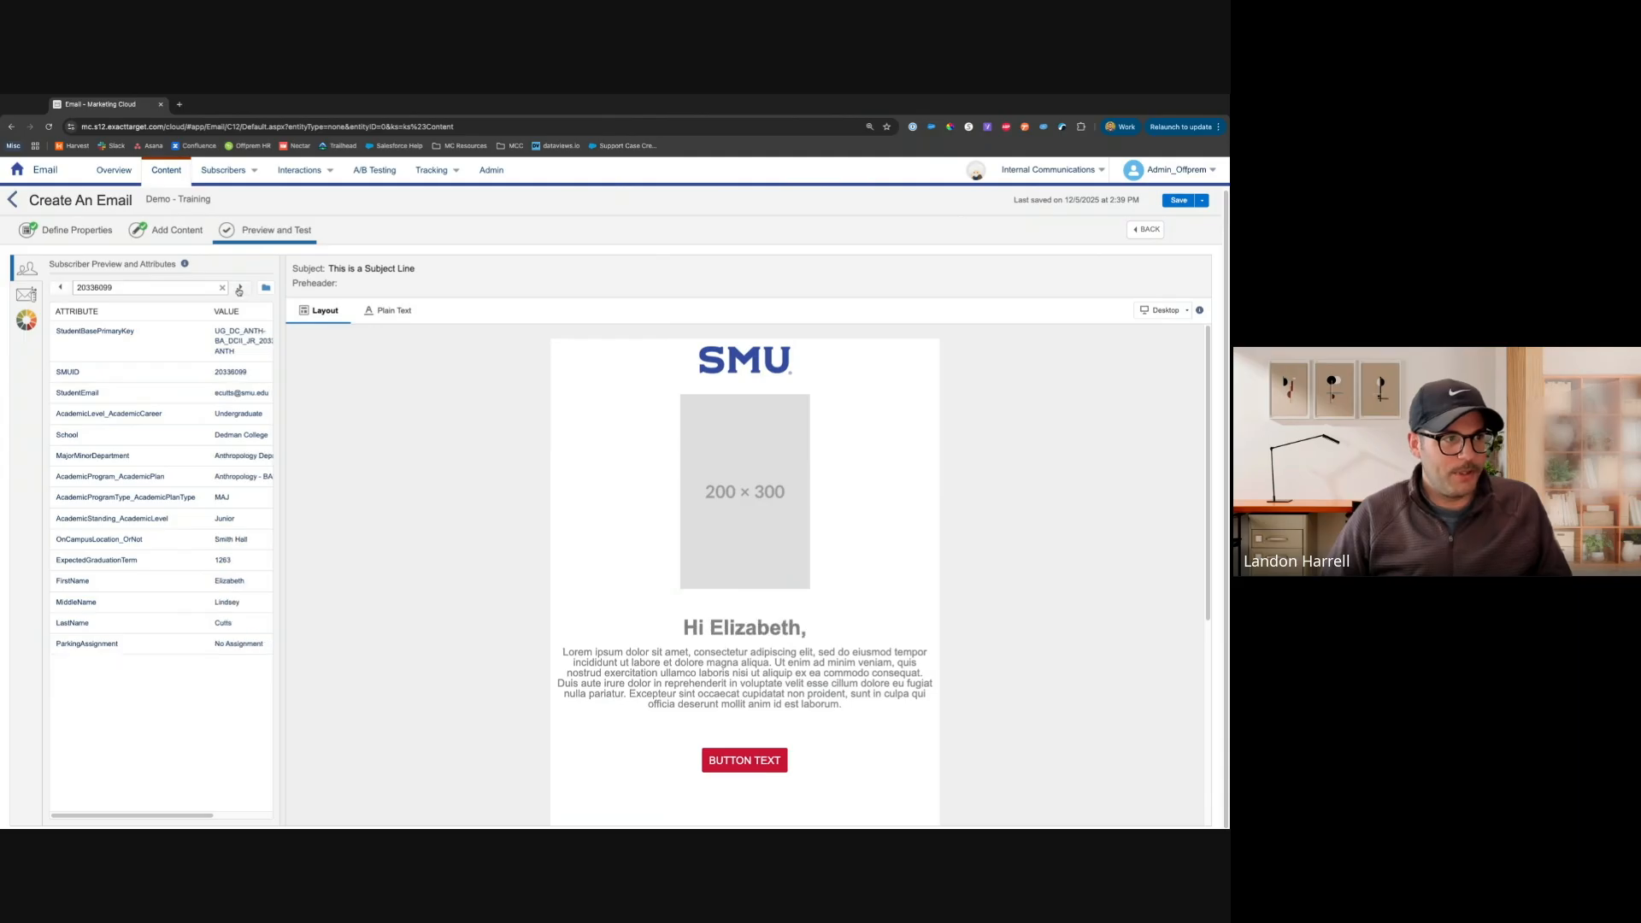
pyautogui.click(240, 288)
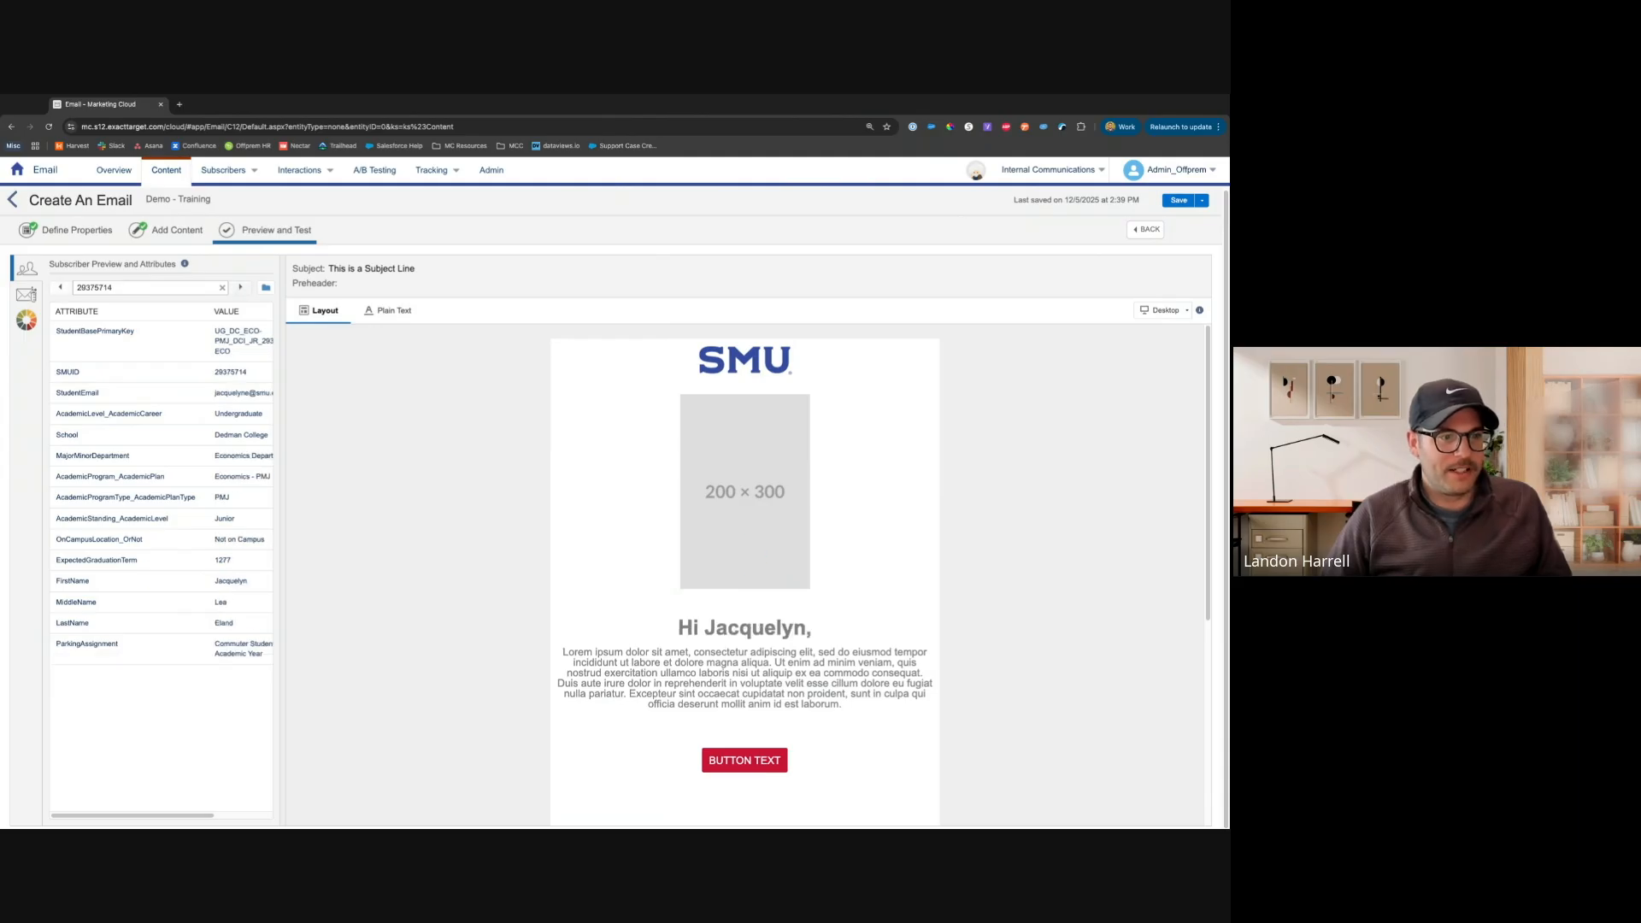
pyautogui.click(240, 288)
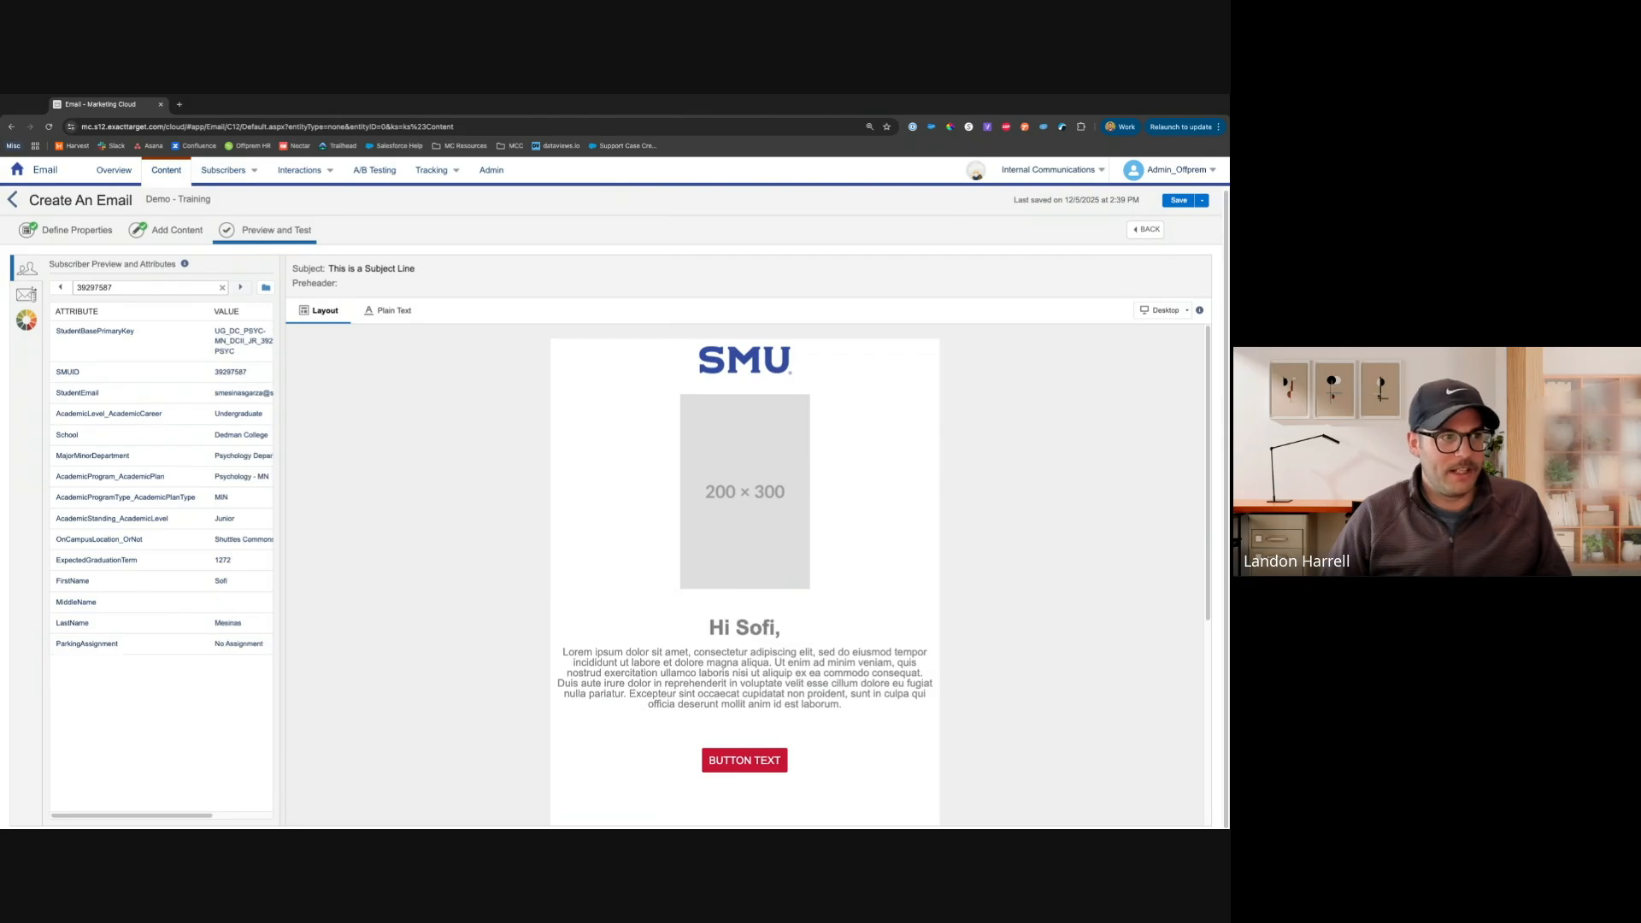
pyautogui.click(240, 288)
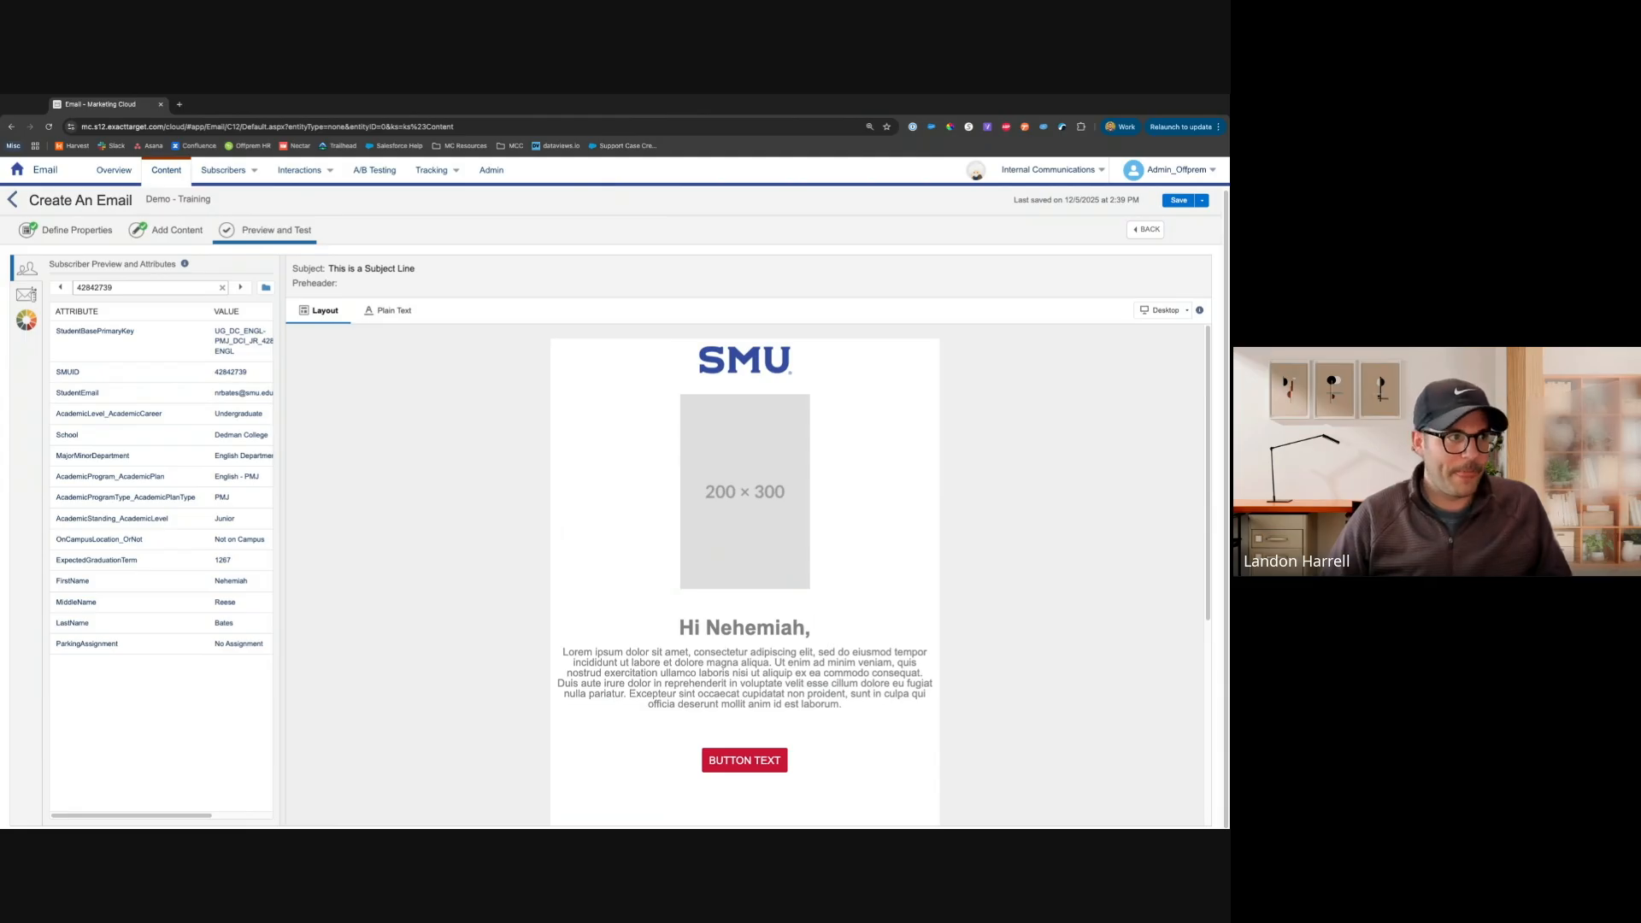
# Open Test Send, set the send classification to Default Transactional, and save the email
pyautogui.click(34, 298)
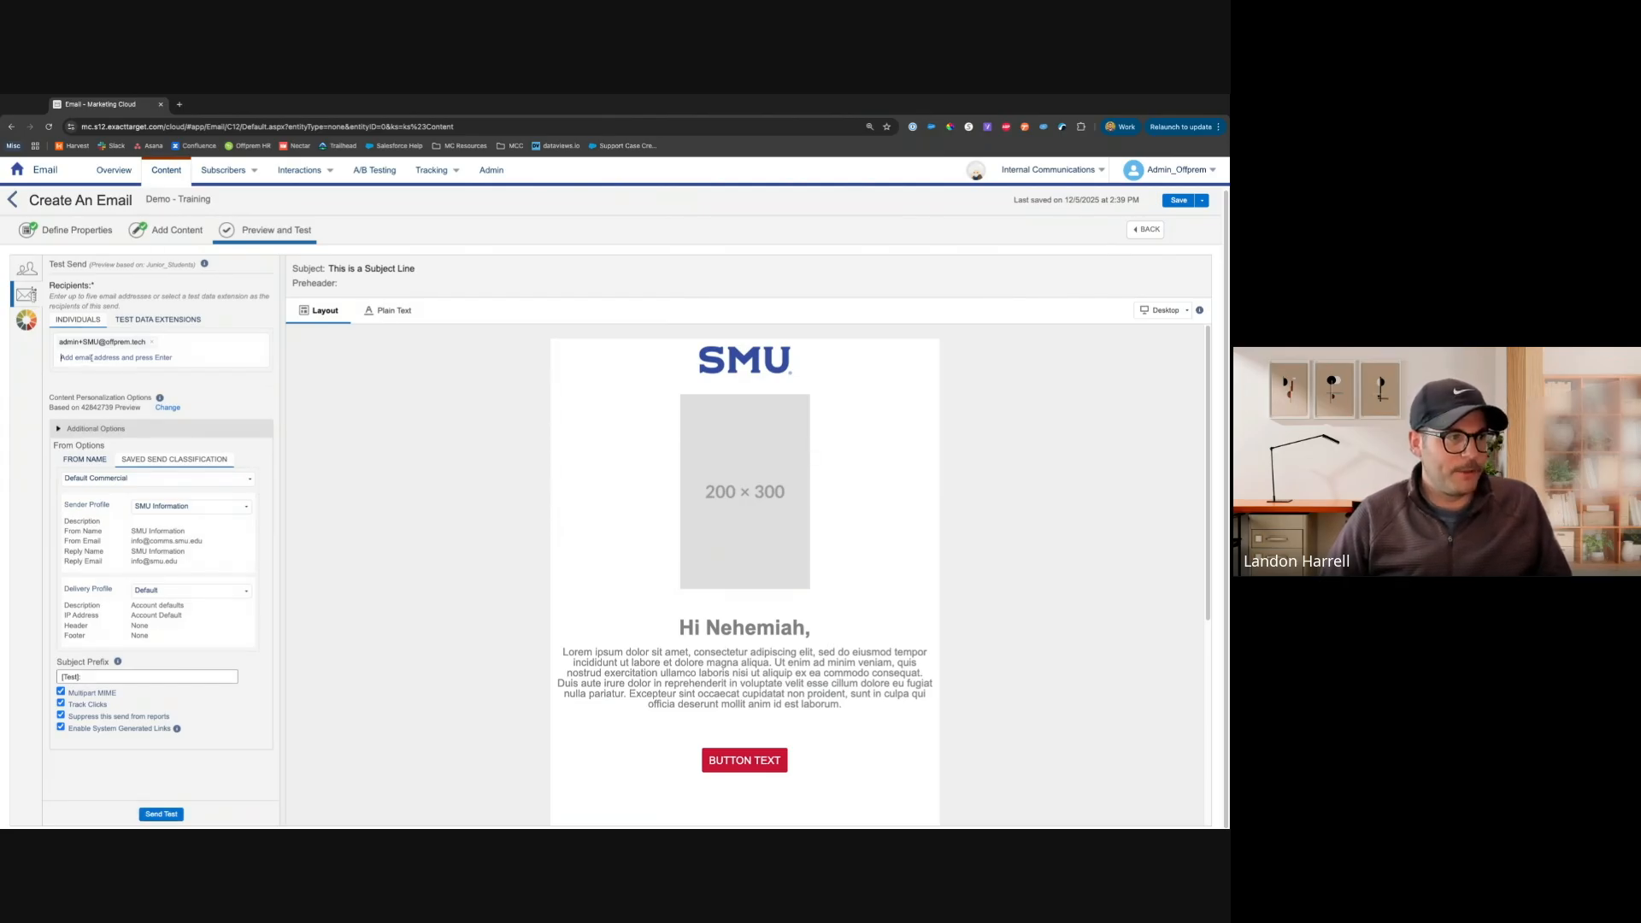
pyautogui.click(129, 481)
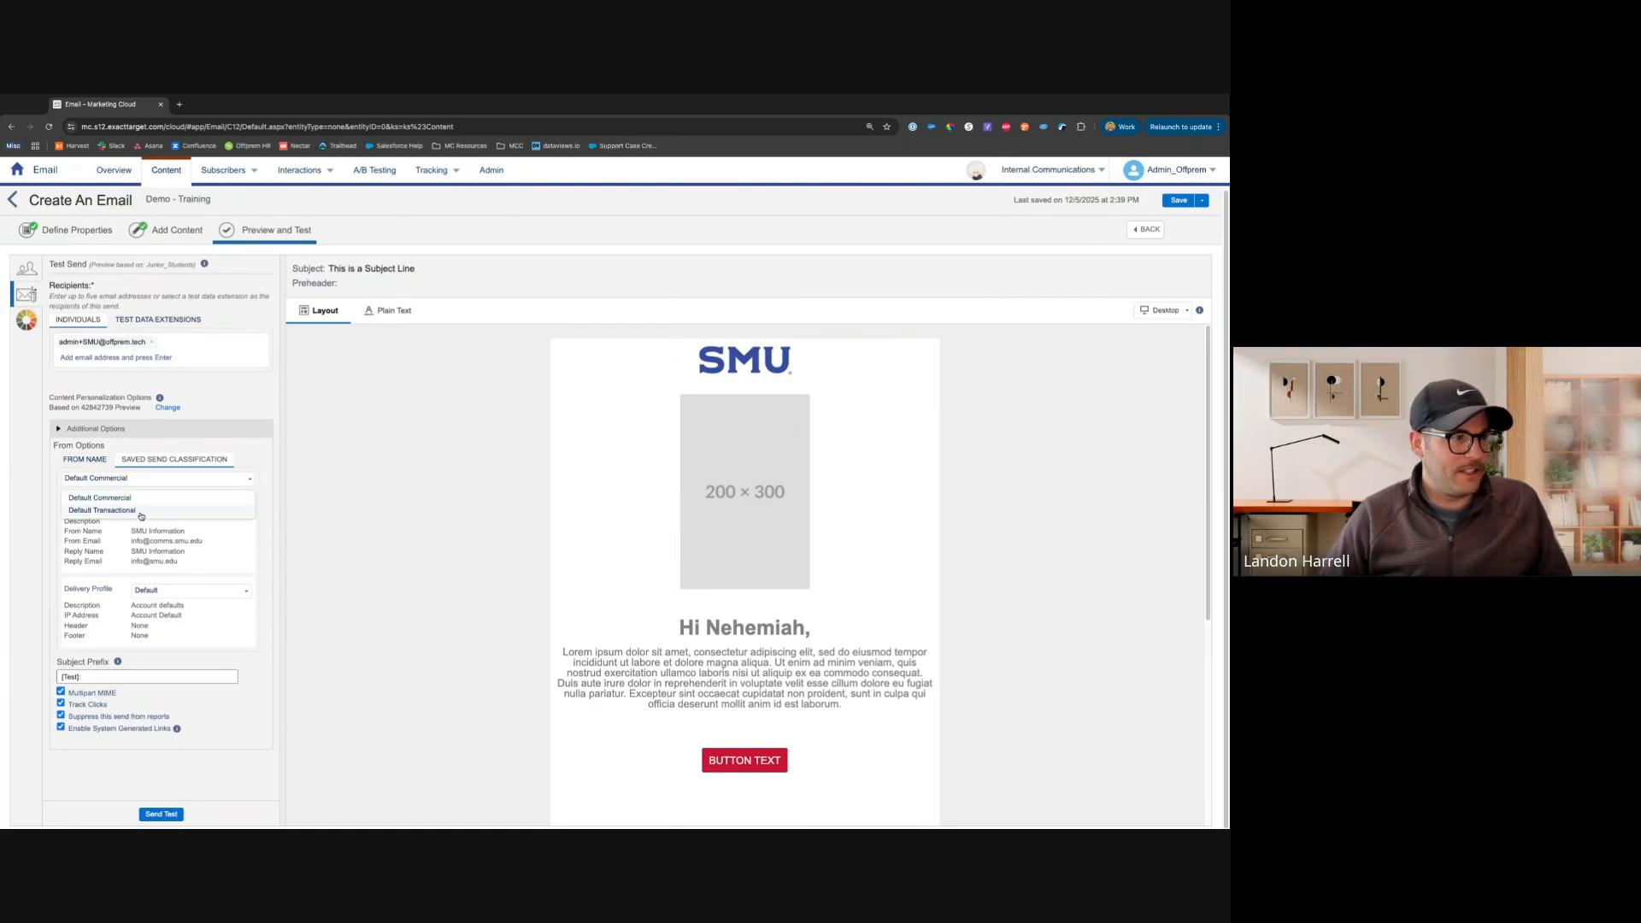
pyautogui.click(141, 513)
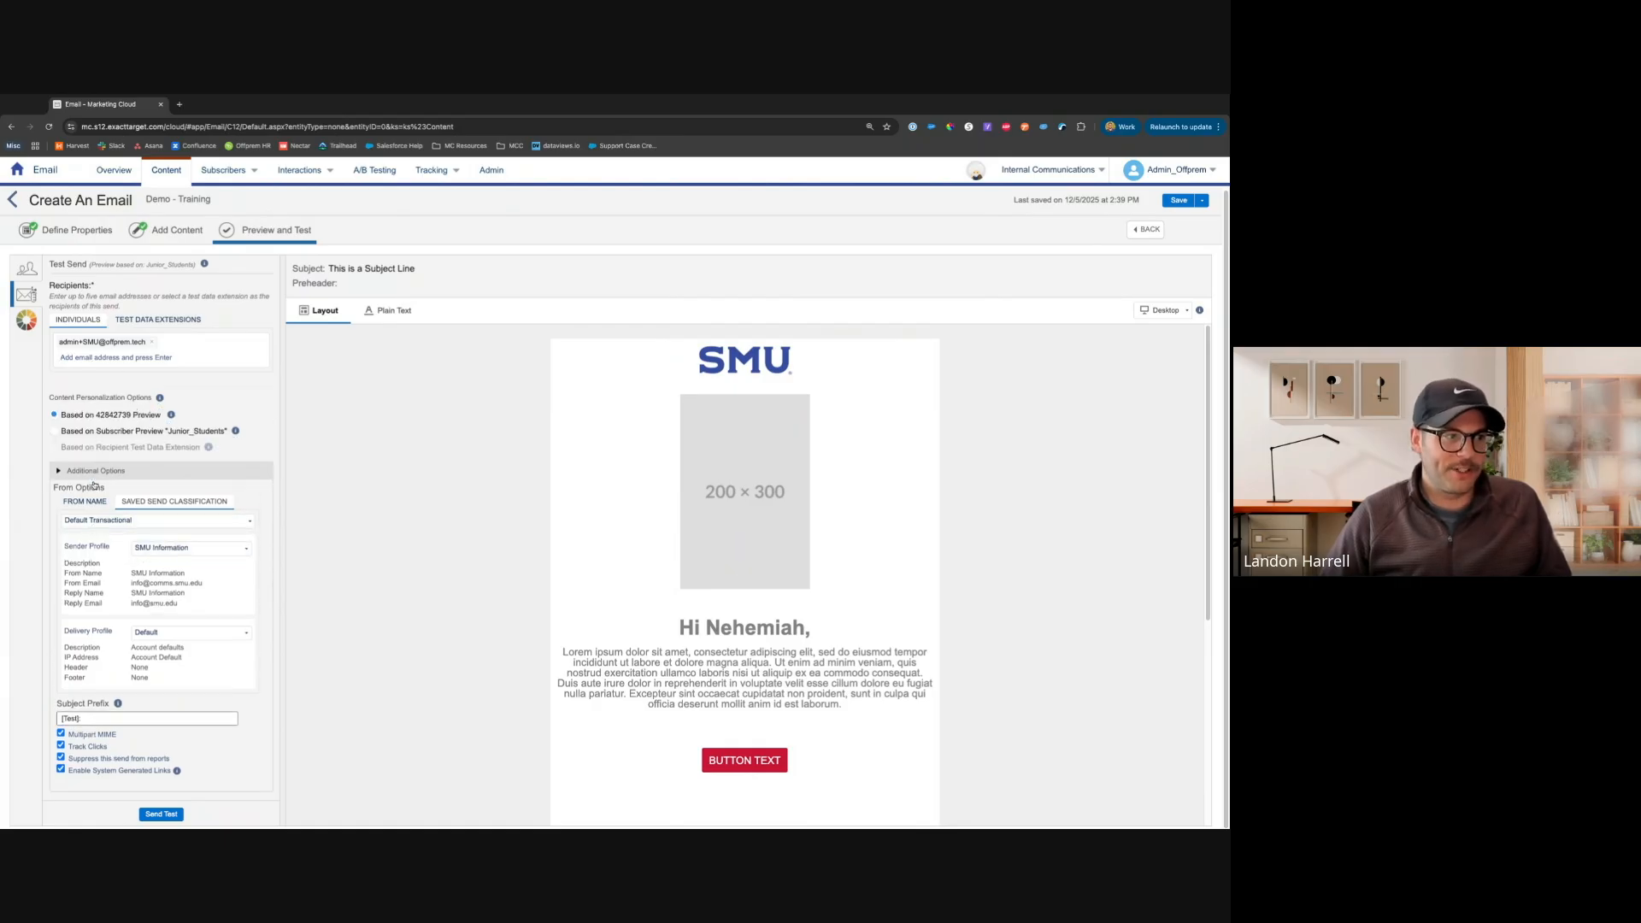
pyautogui.click(168, 556)
pyautogui.click(119, 554)
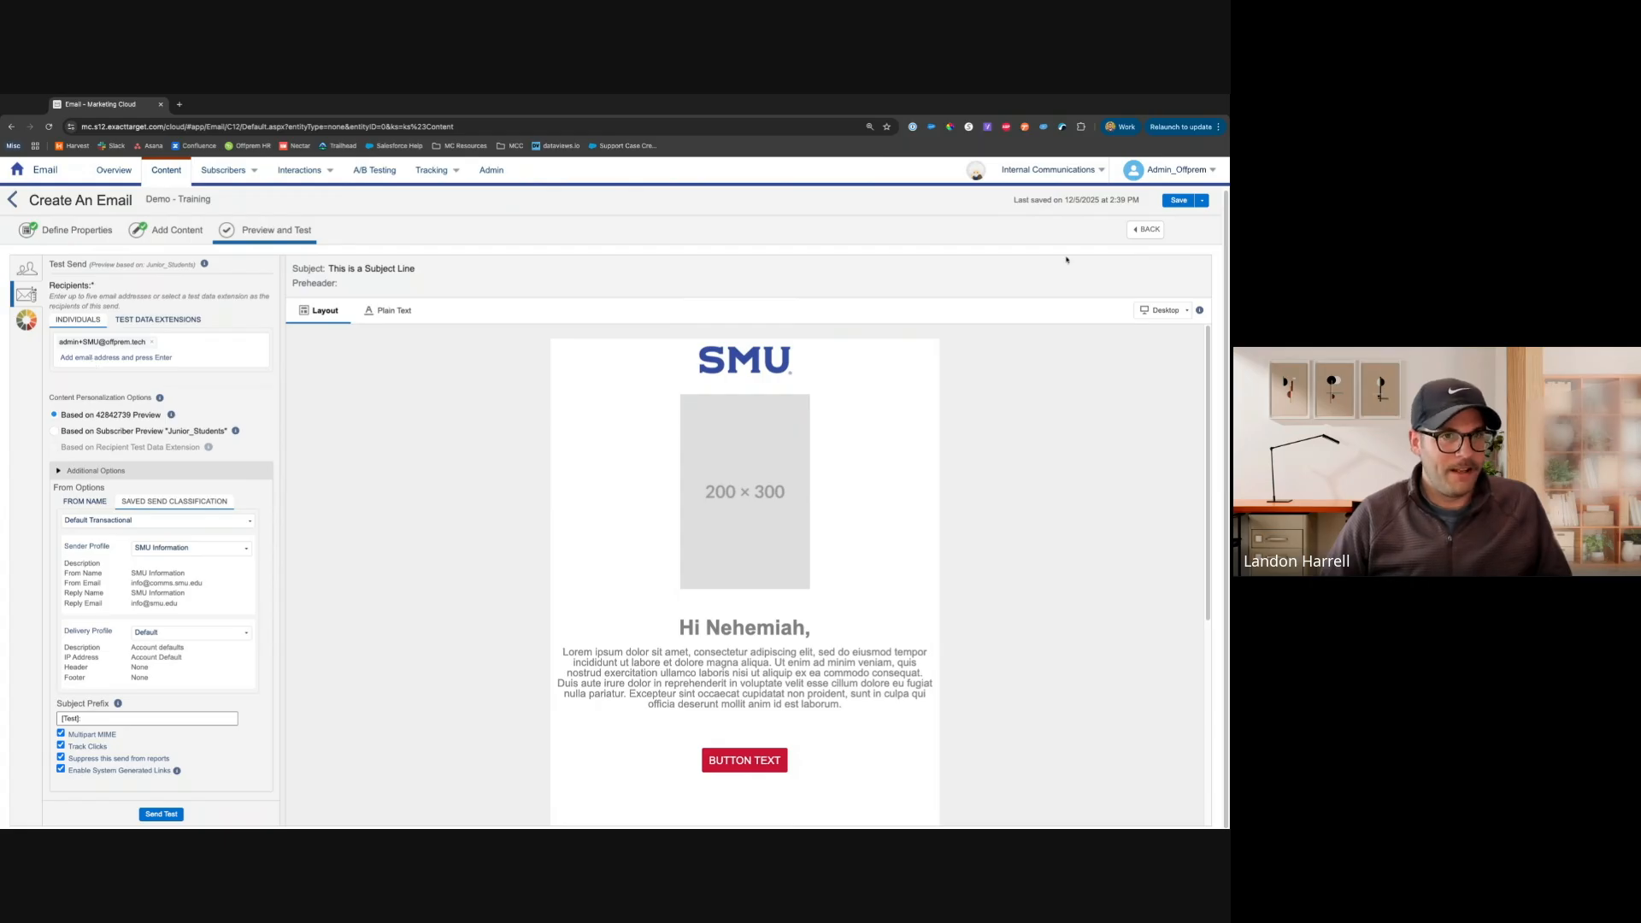
pyautogui.click(1178, 200)
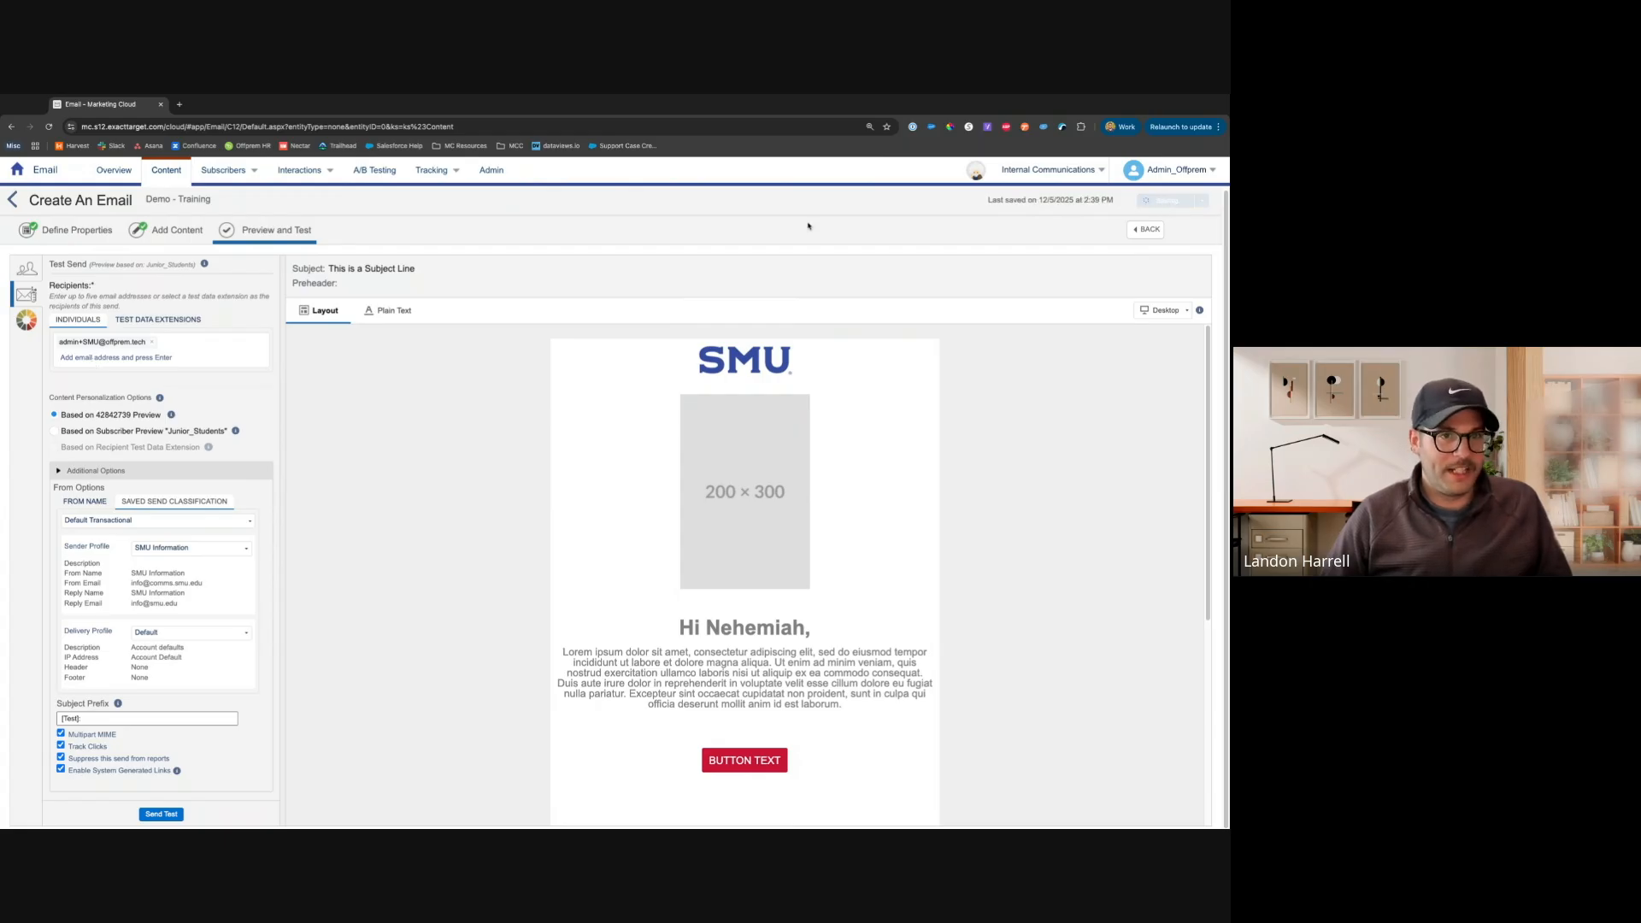
# Return to content editing and review the Template and Body design styles of the template
pyautogui.click(1148, 229)
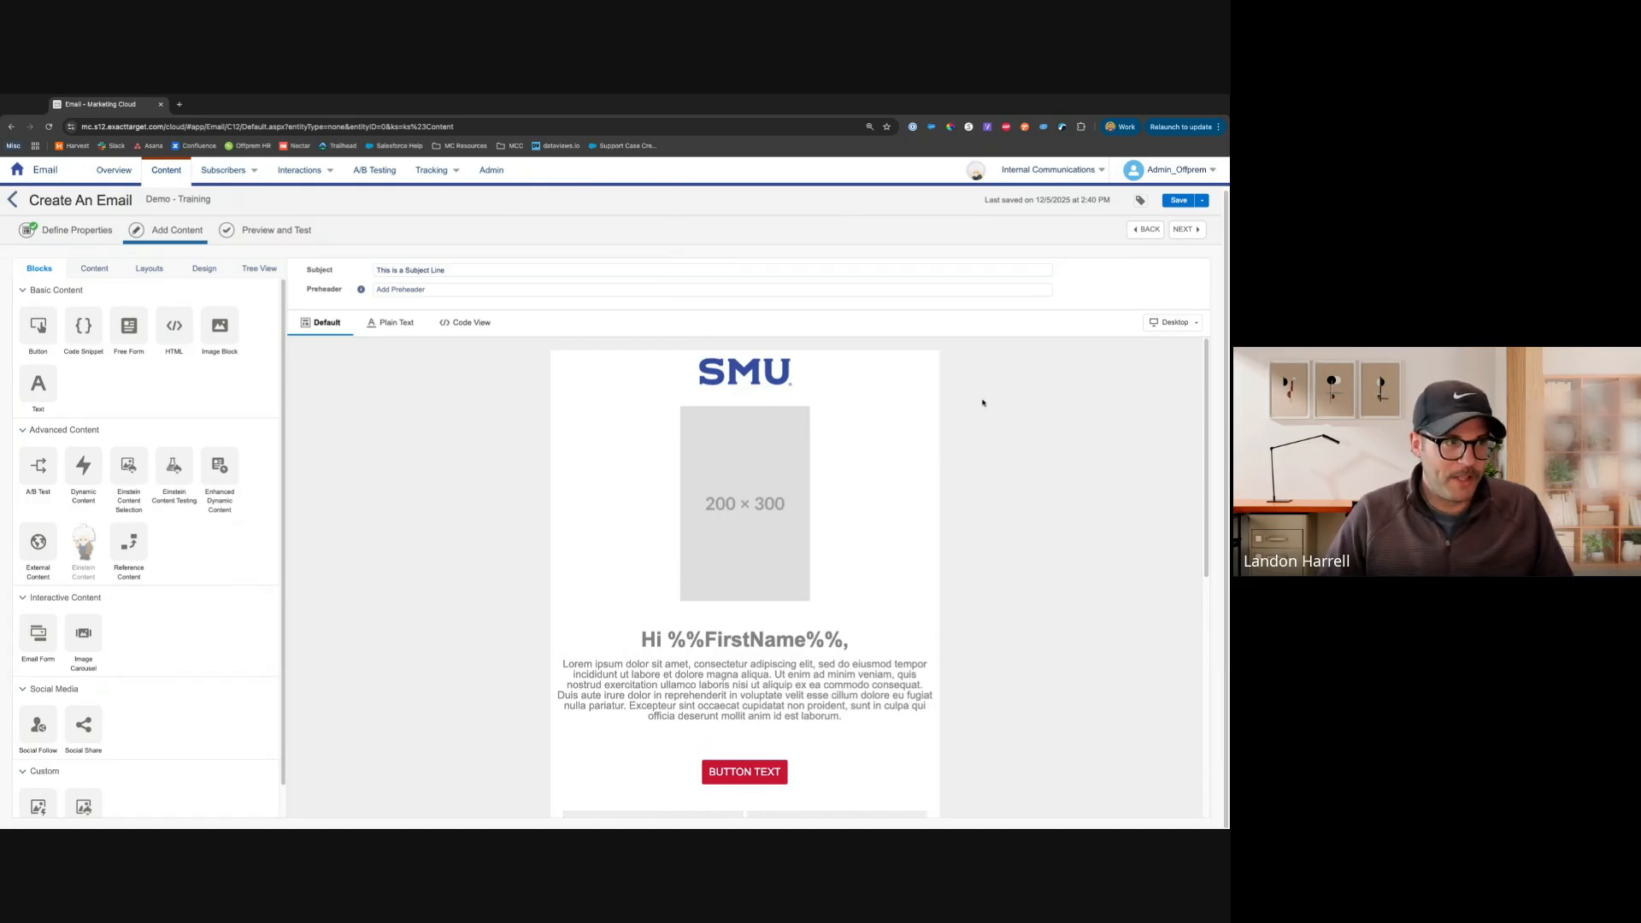
pyautogui.click(213, 272)
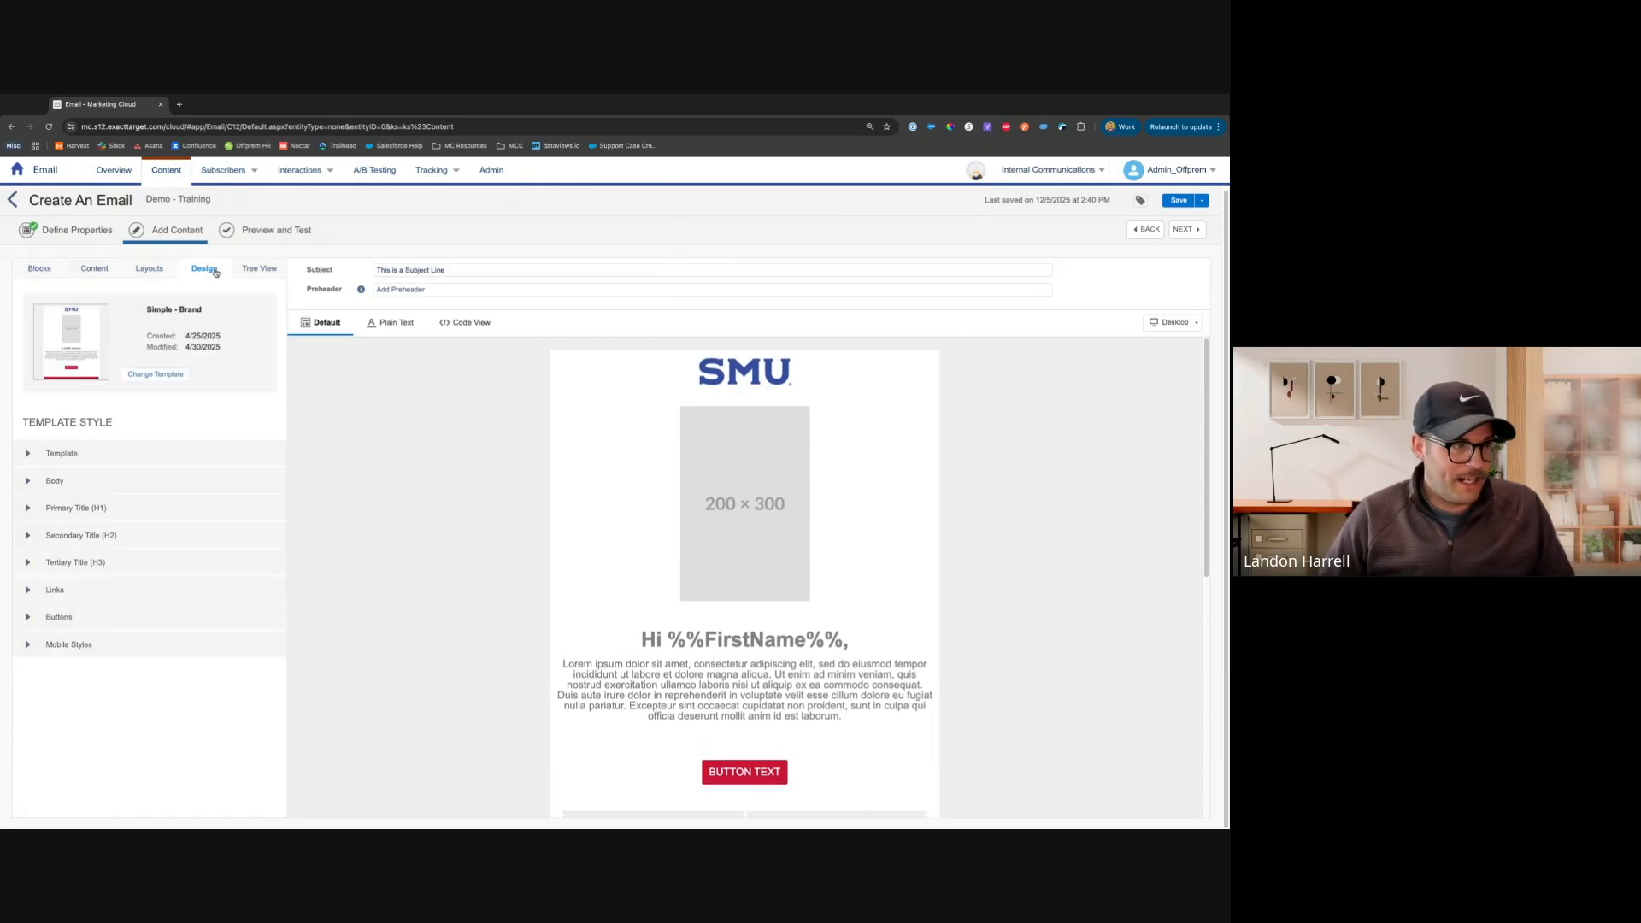
pyautogui.click(61, 453)
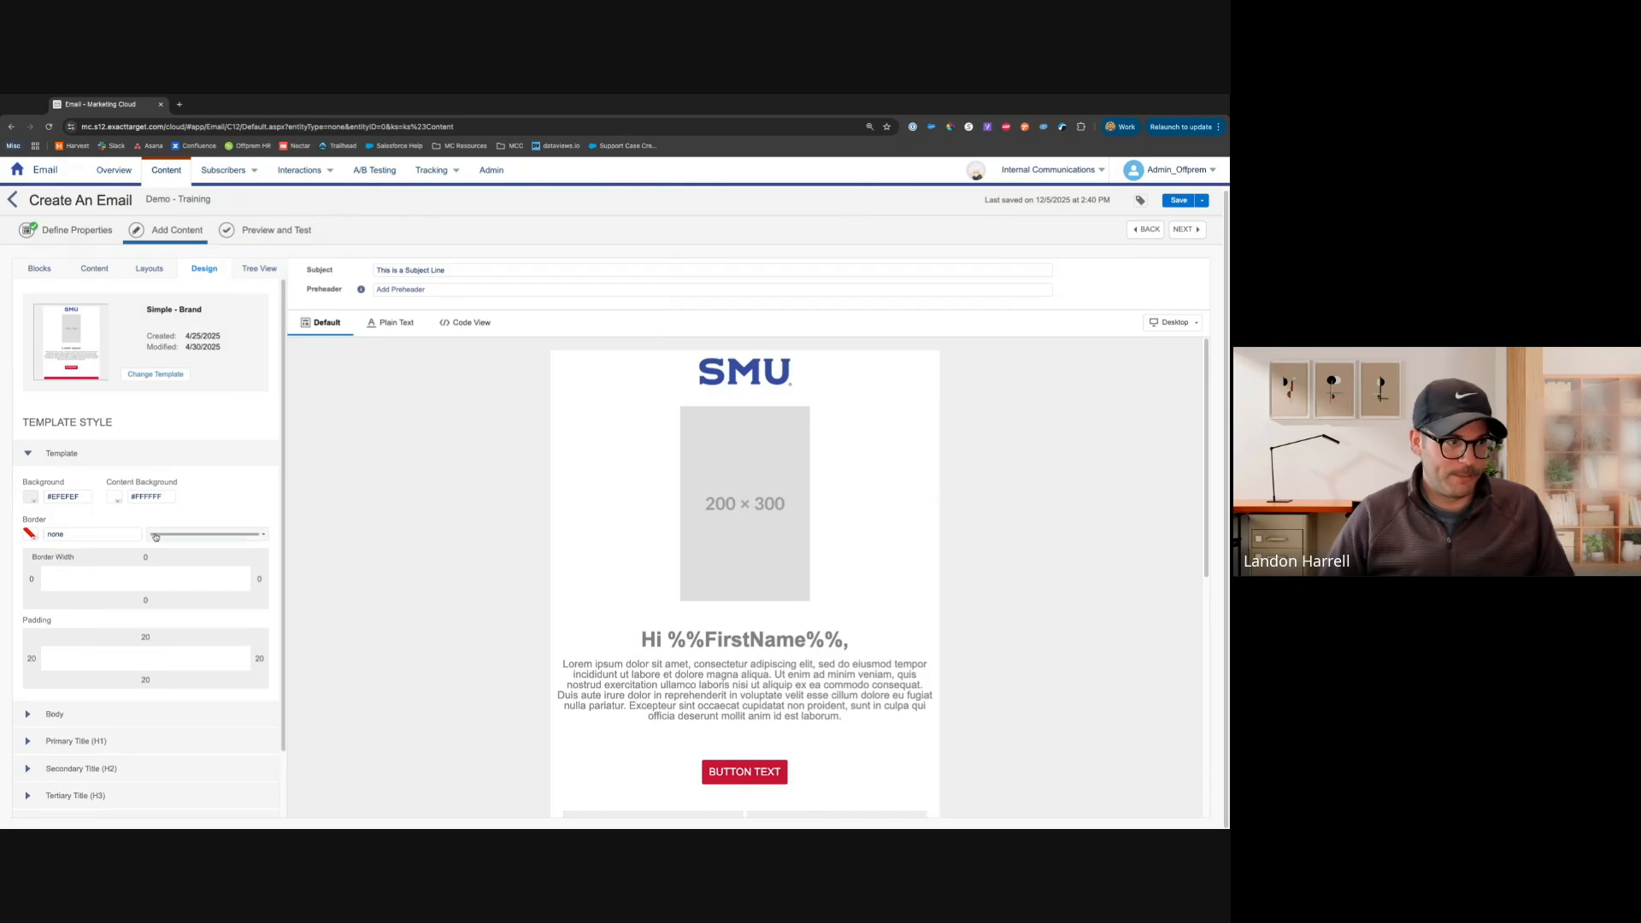
pyautogui.click(76, 714)
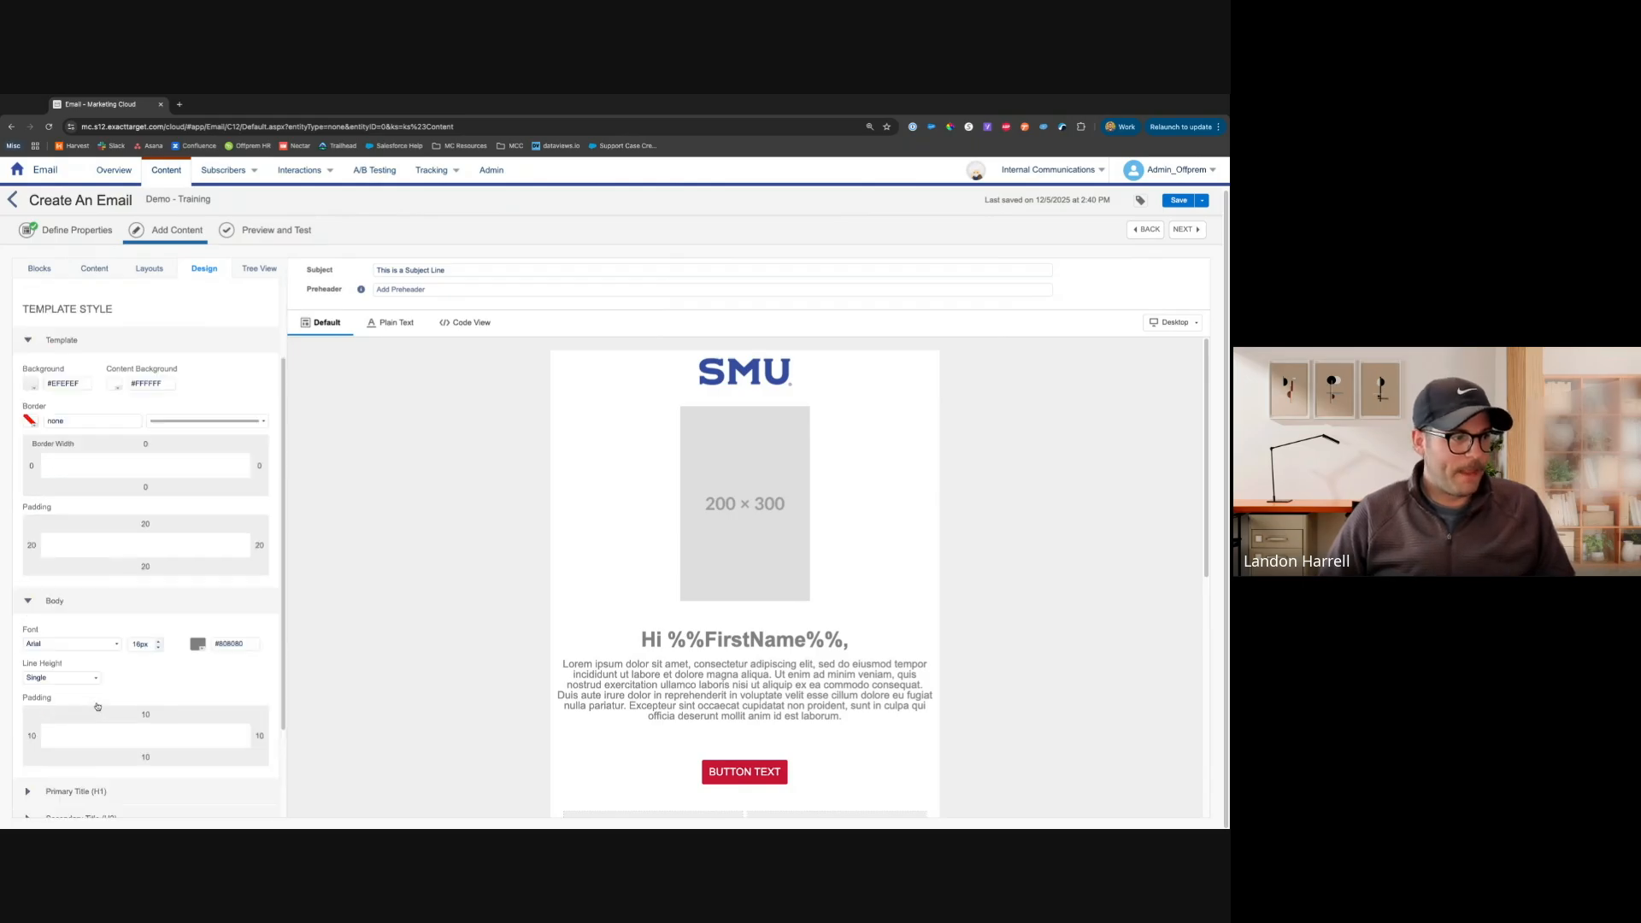
pyautogui.scroll(-3, 94, 701)
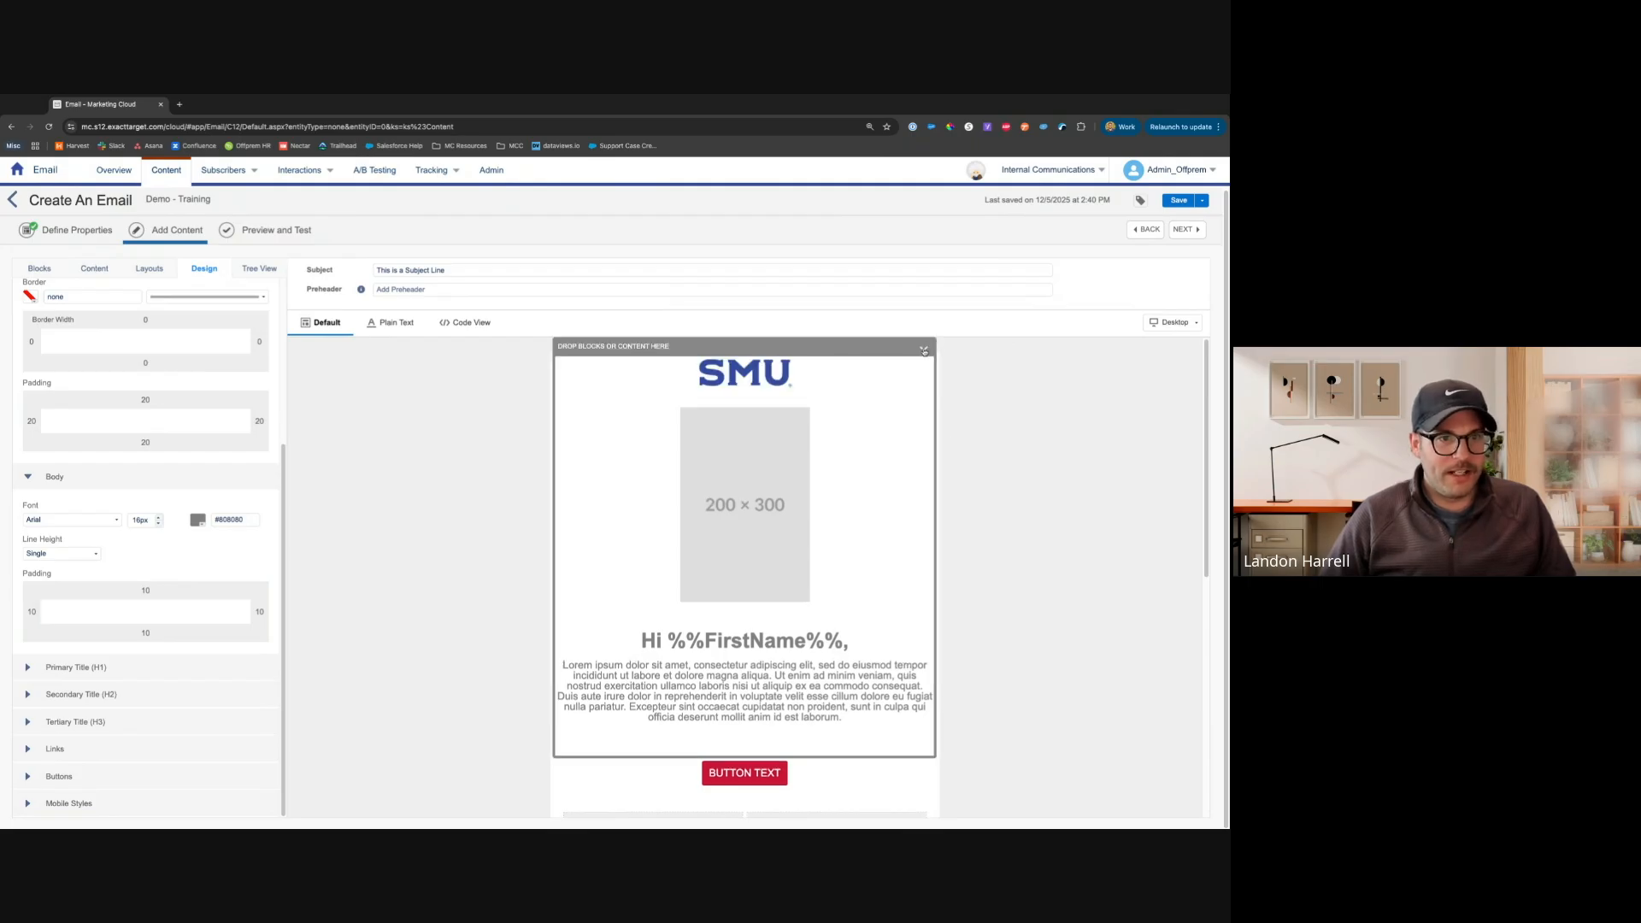
# Inspect the content area settings and the two-column layout's settings, then finish editing the layout
pyautogui.click(924, 348)
pyautogui.click(887, 369)
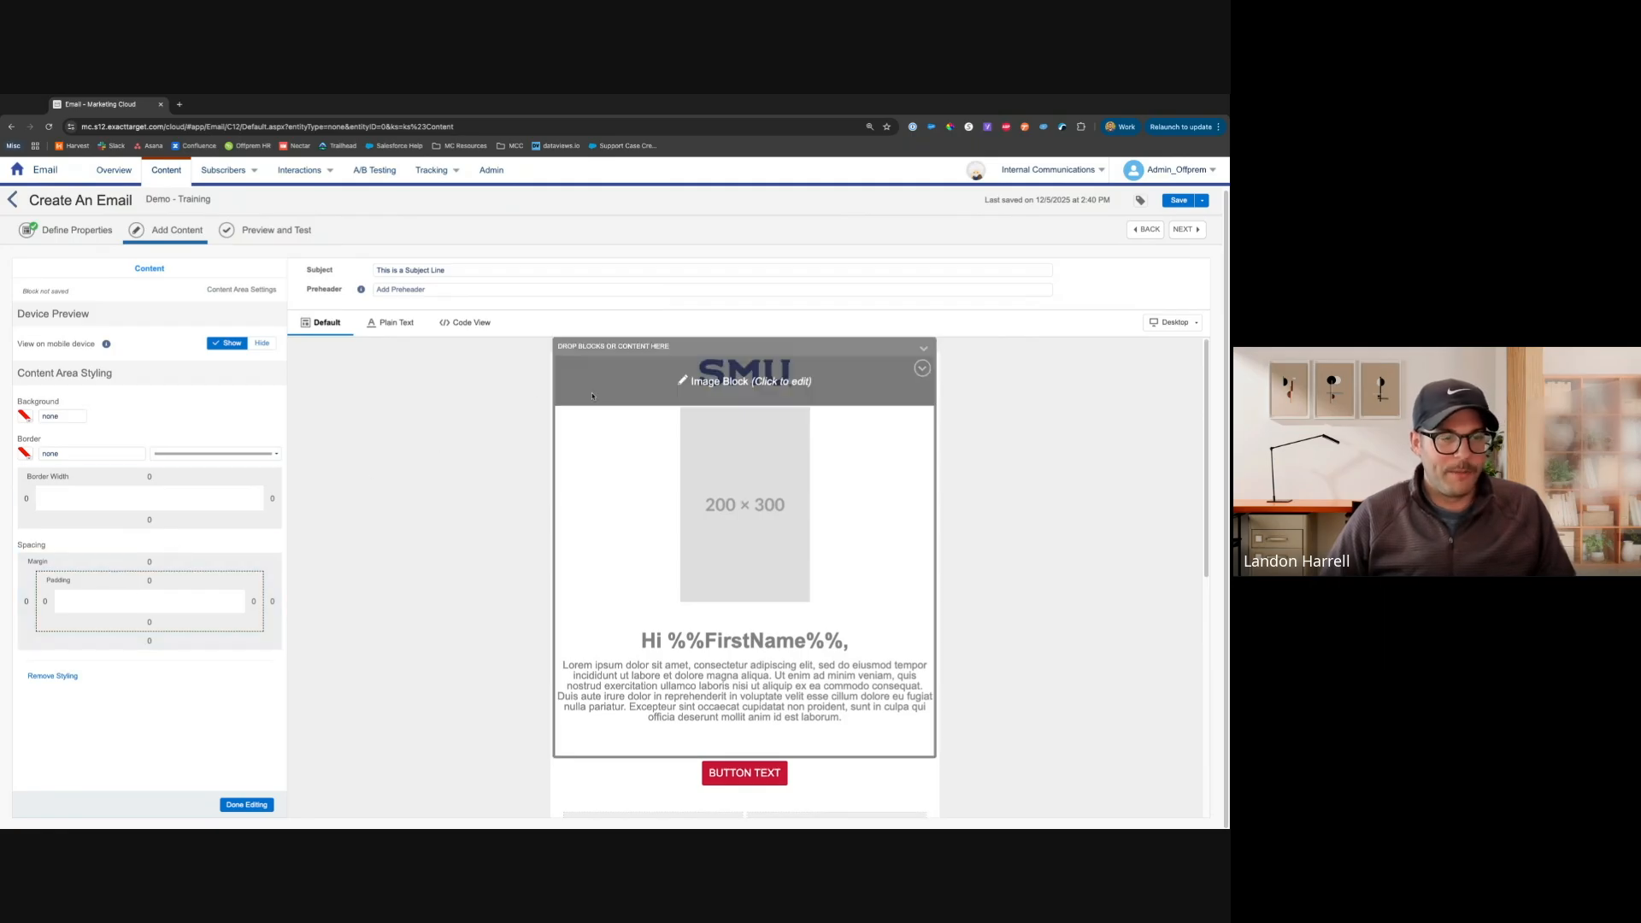
pyautogui.scroll(-2, 688, 598)
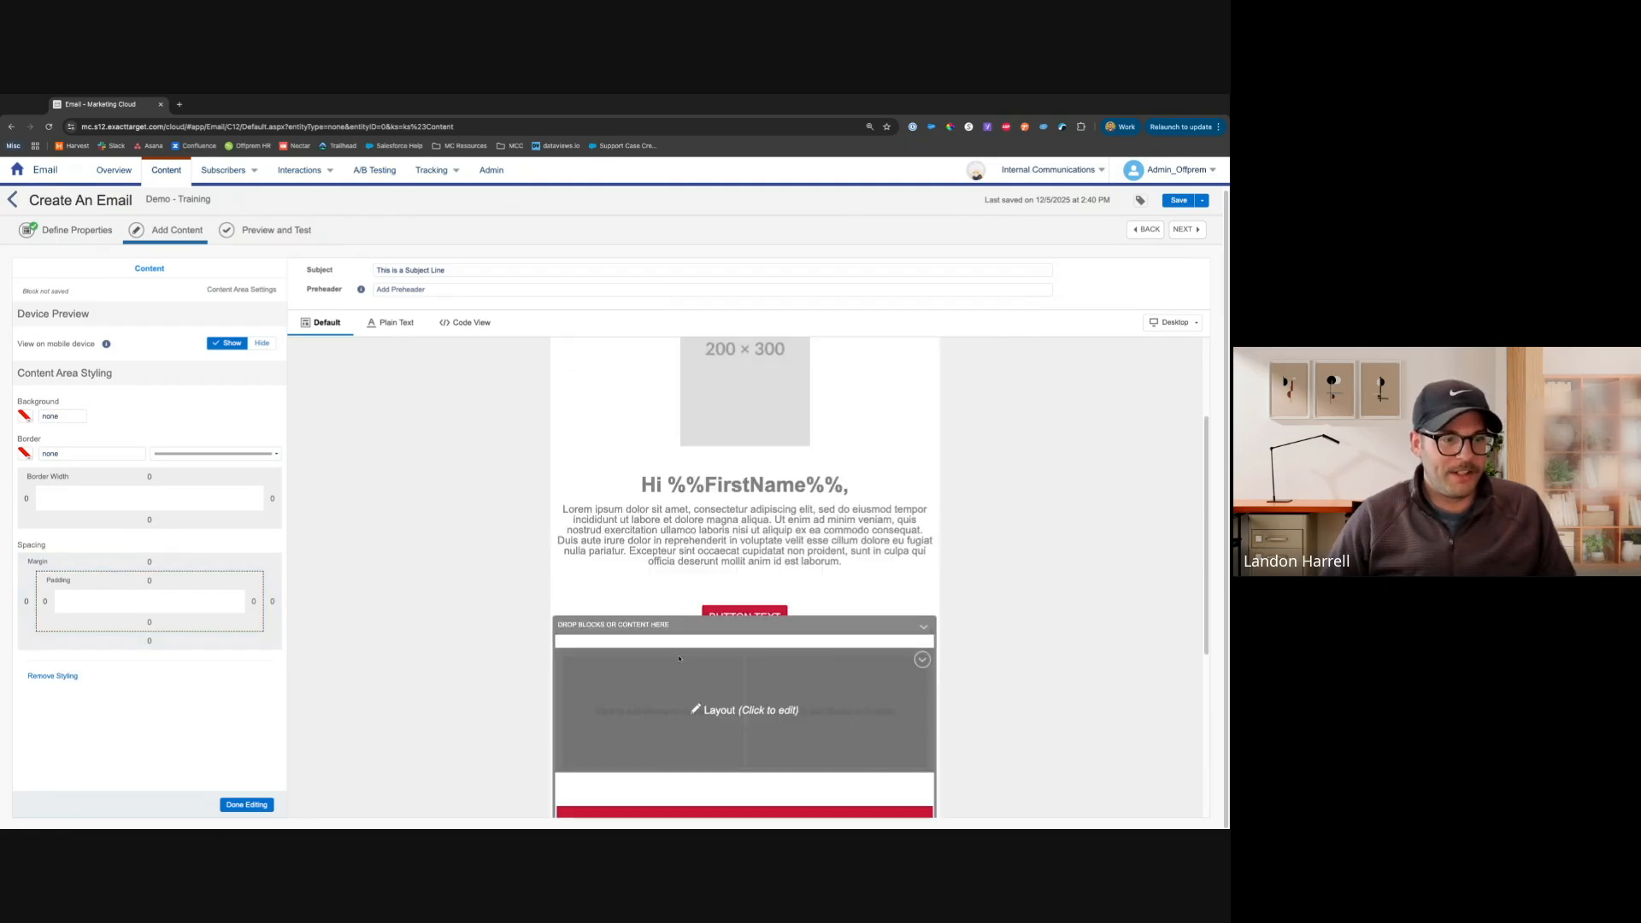
pyautogui.click(667, 699)
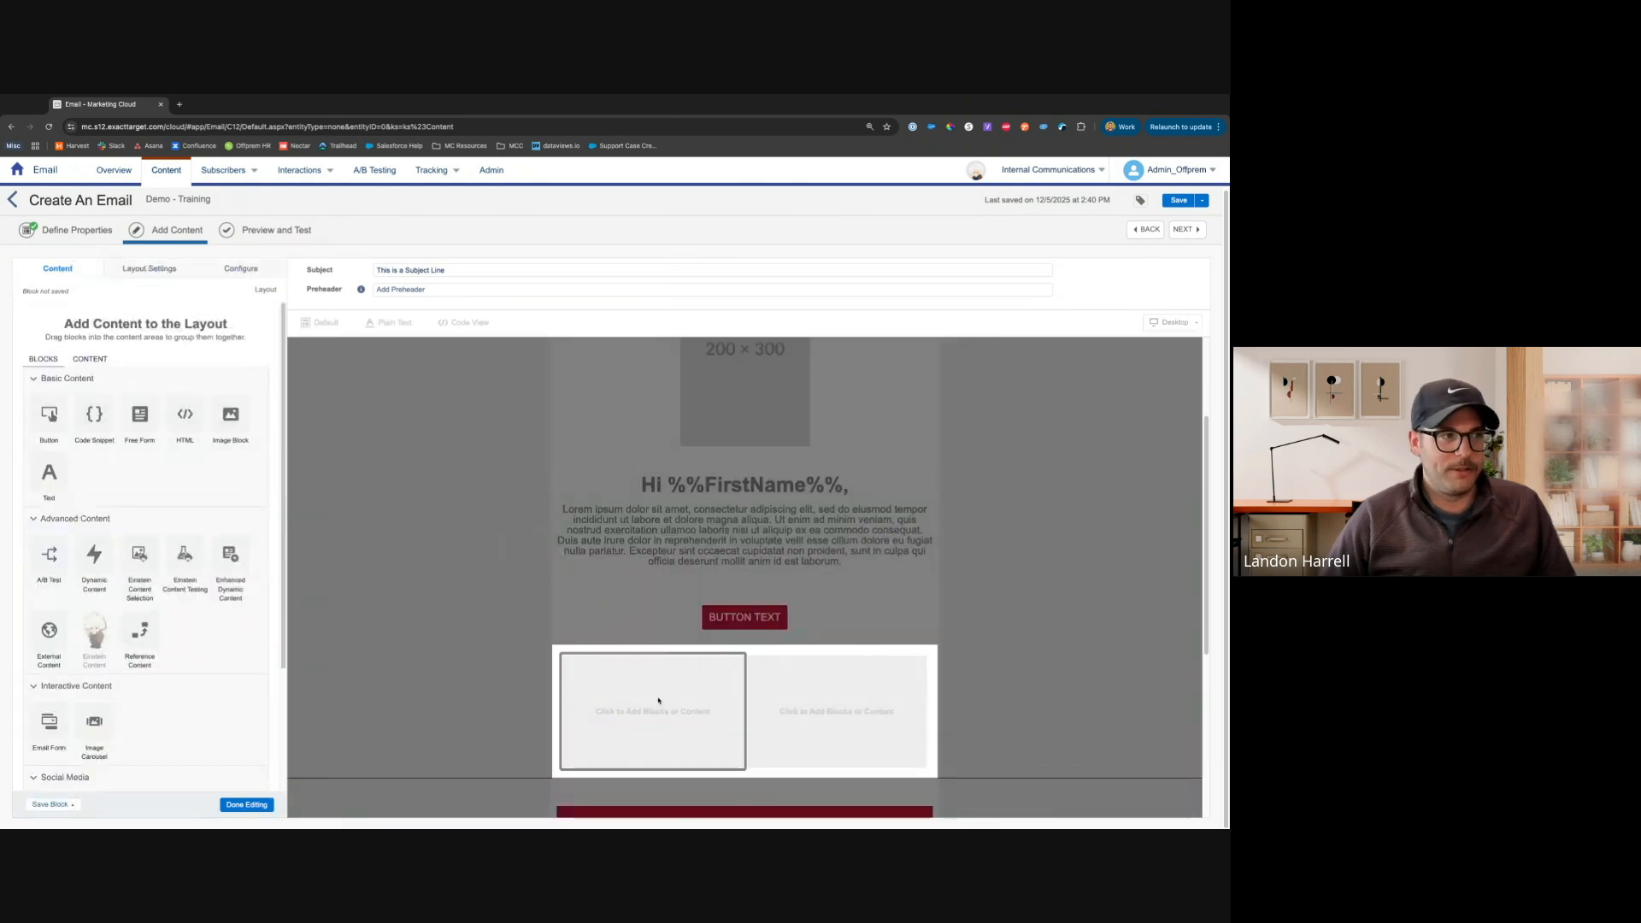
pyautogui.click(171, 272)
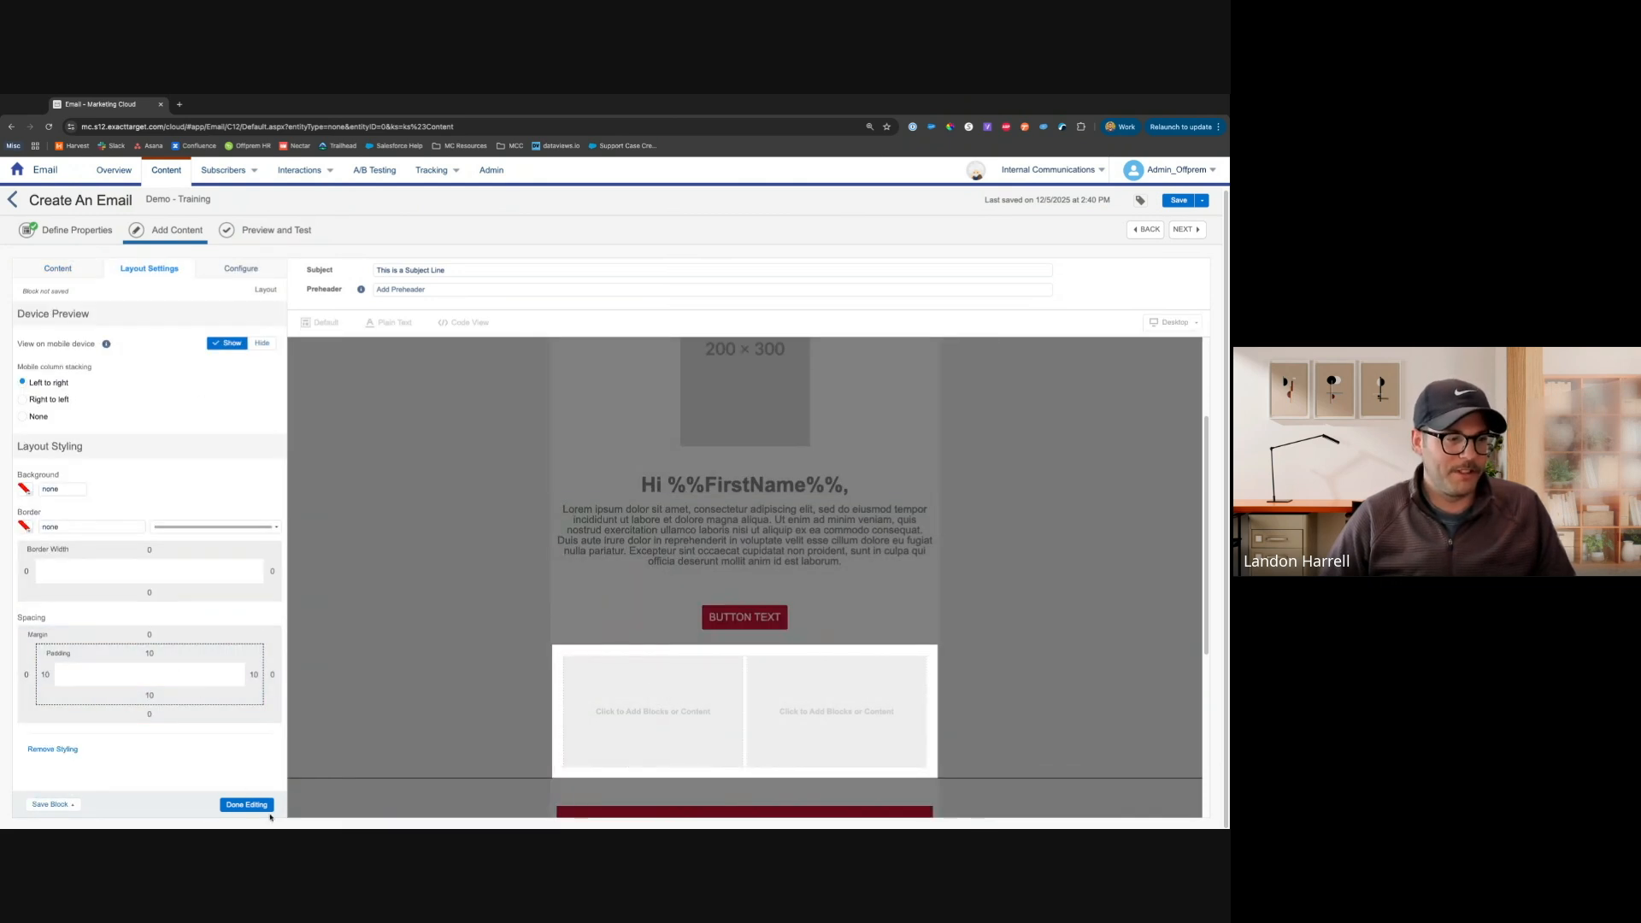
pyautogui.click(247, 804)
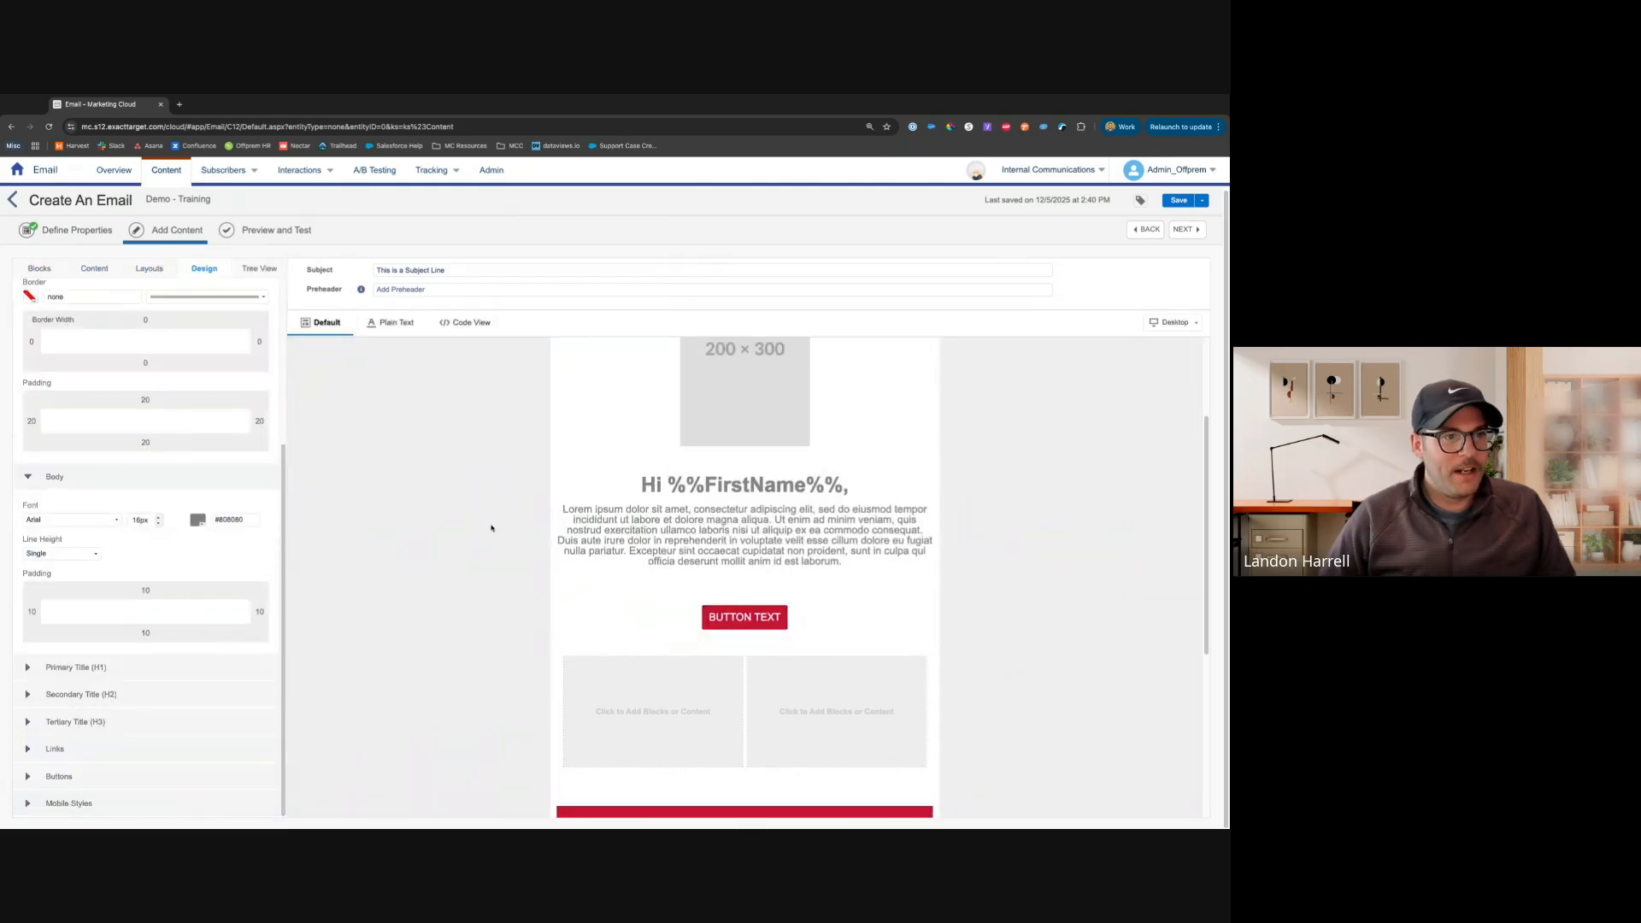
# Open the placeholder image block and review its content and block settings
pyautogui.scroll(2, 730, 434)
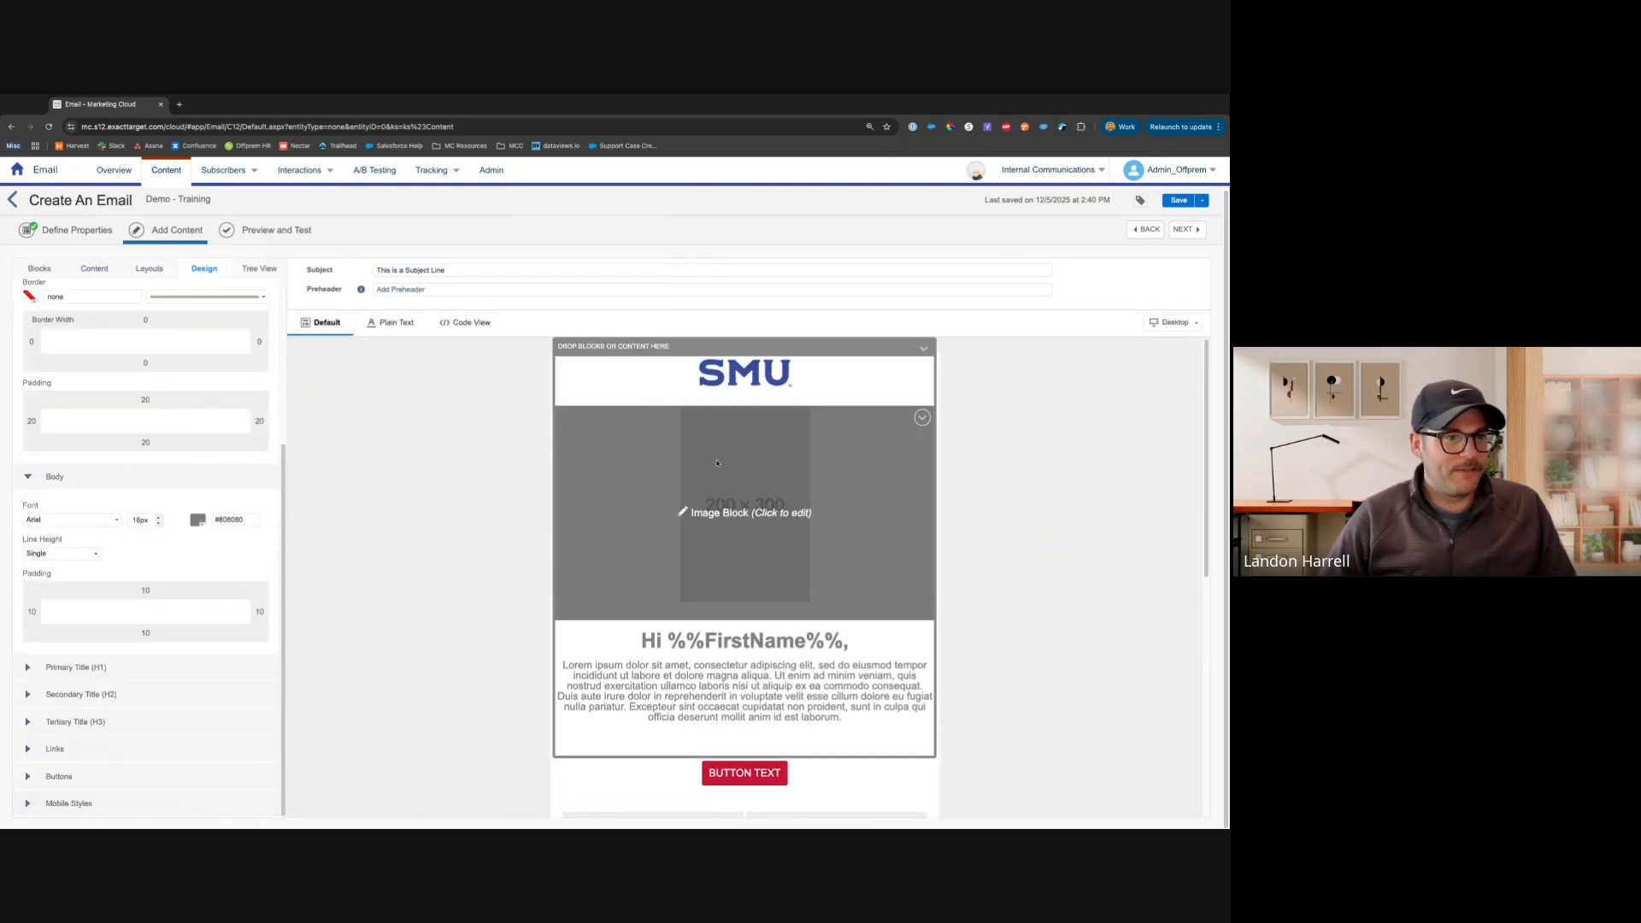
pyautogui.click(717, 464)
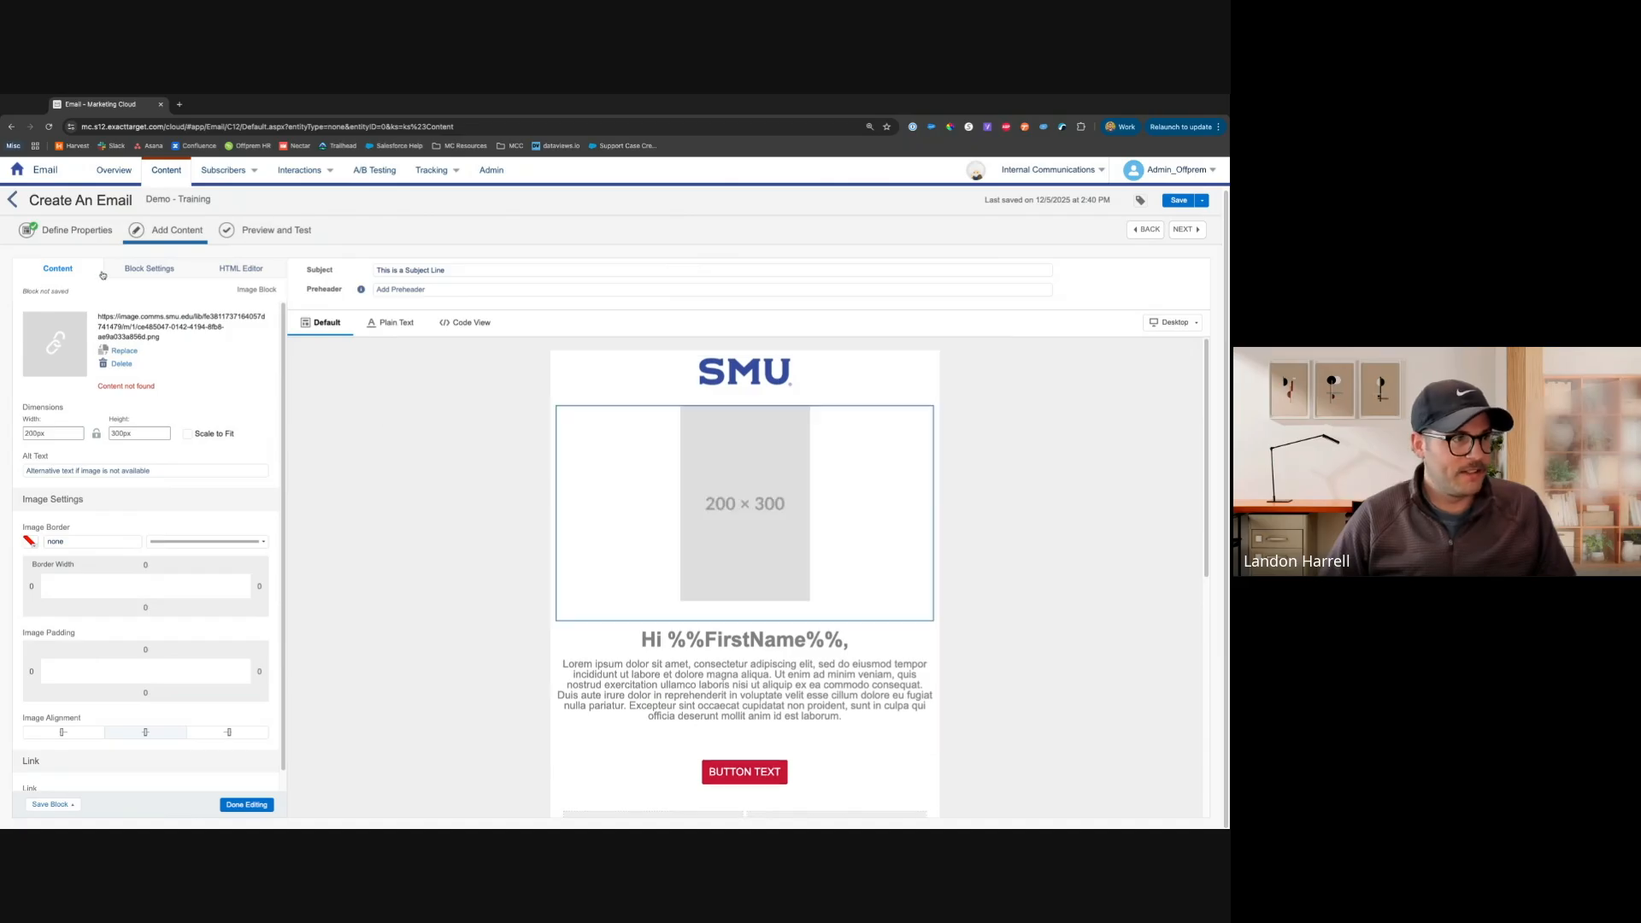
pyautogui.click(150, 269)
pyautogui.click(75, 270)
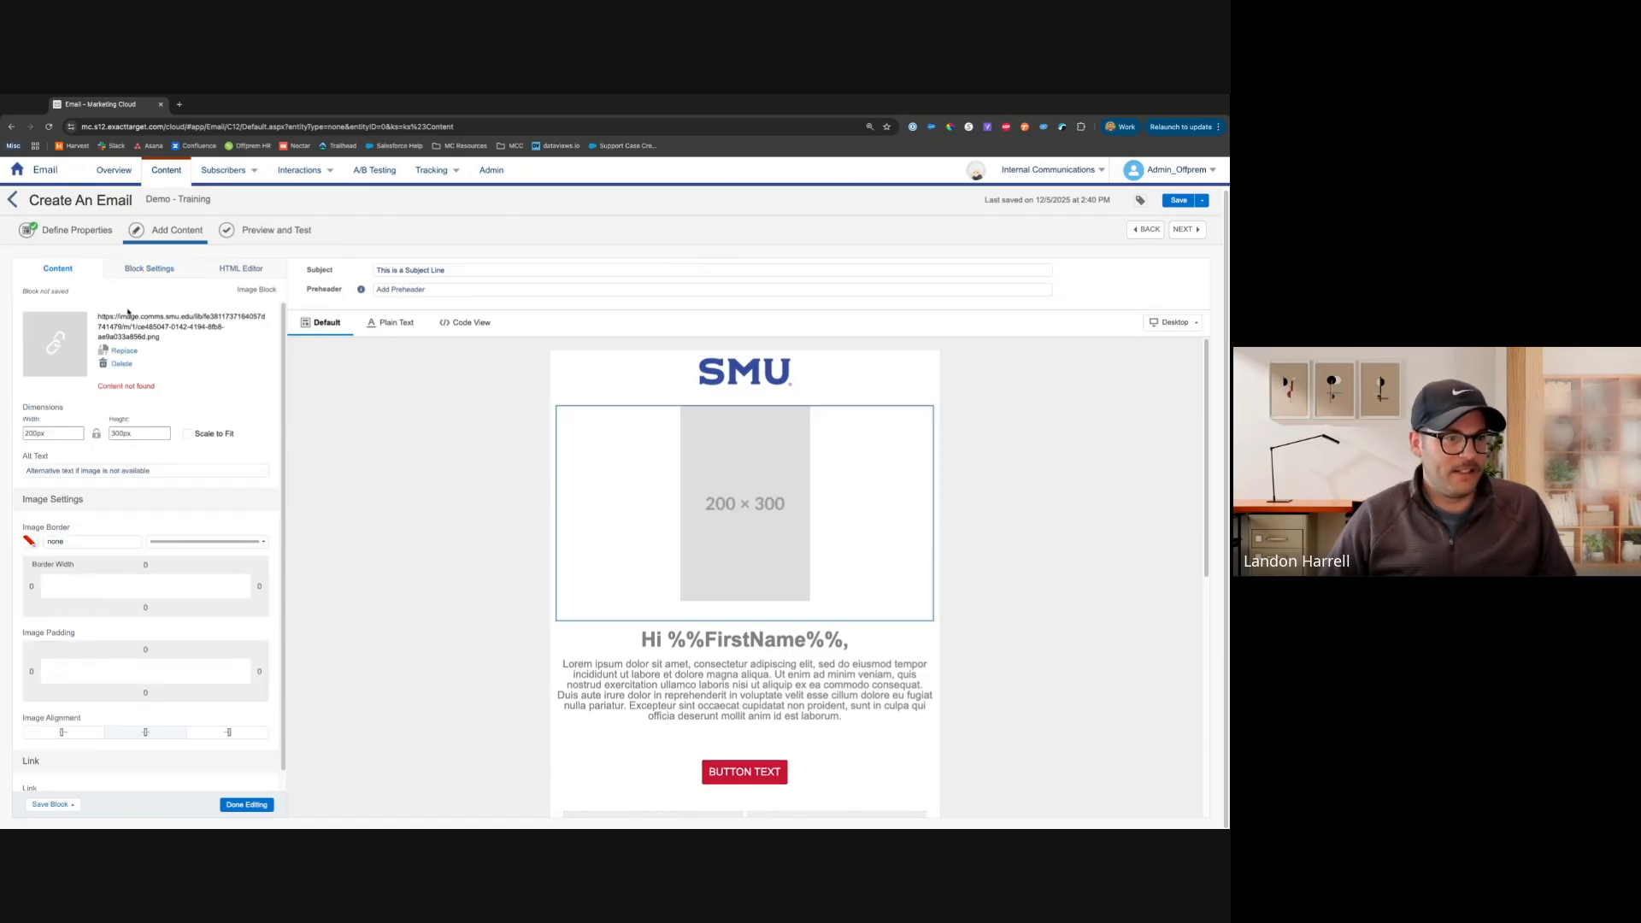
# Open the greeting text block in the content editor, select part of its text, and finish editing
pyautogui.click(735, 679)
pyautogui.moveTo(349, 460); pyautogui.dragTo(271, 436)
pyautogui.click(271, 436)
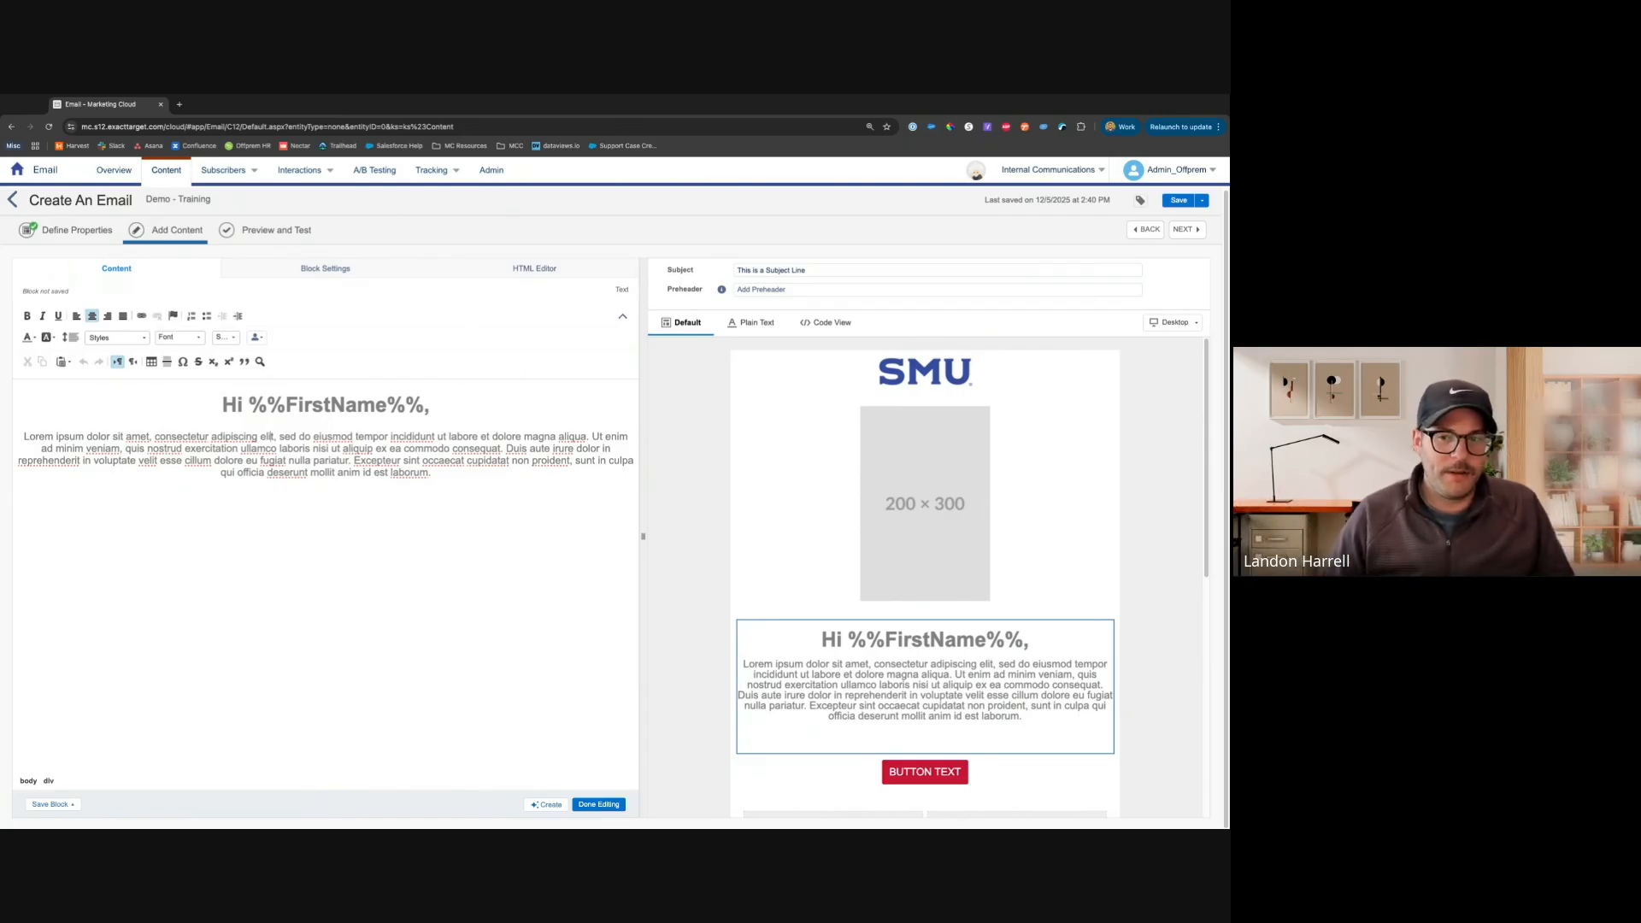
pyautogui.click(598, 805)
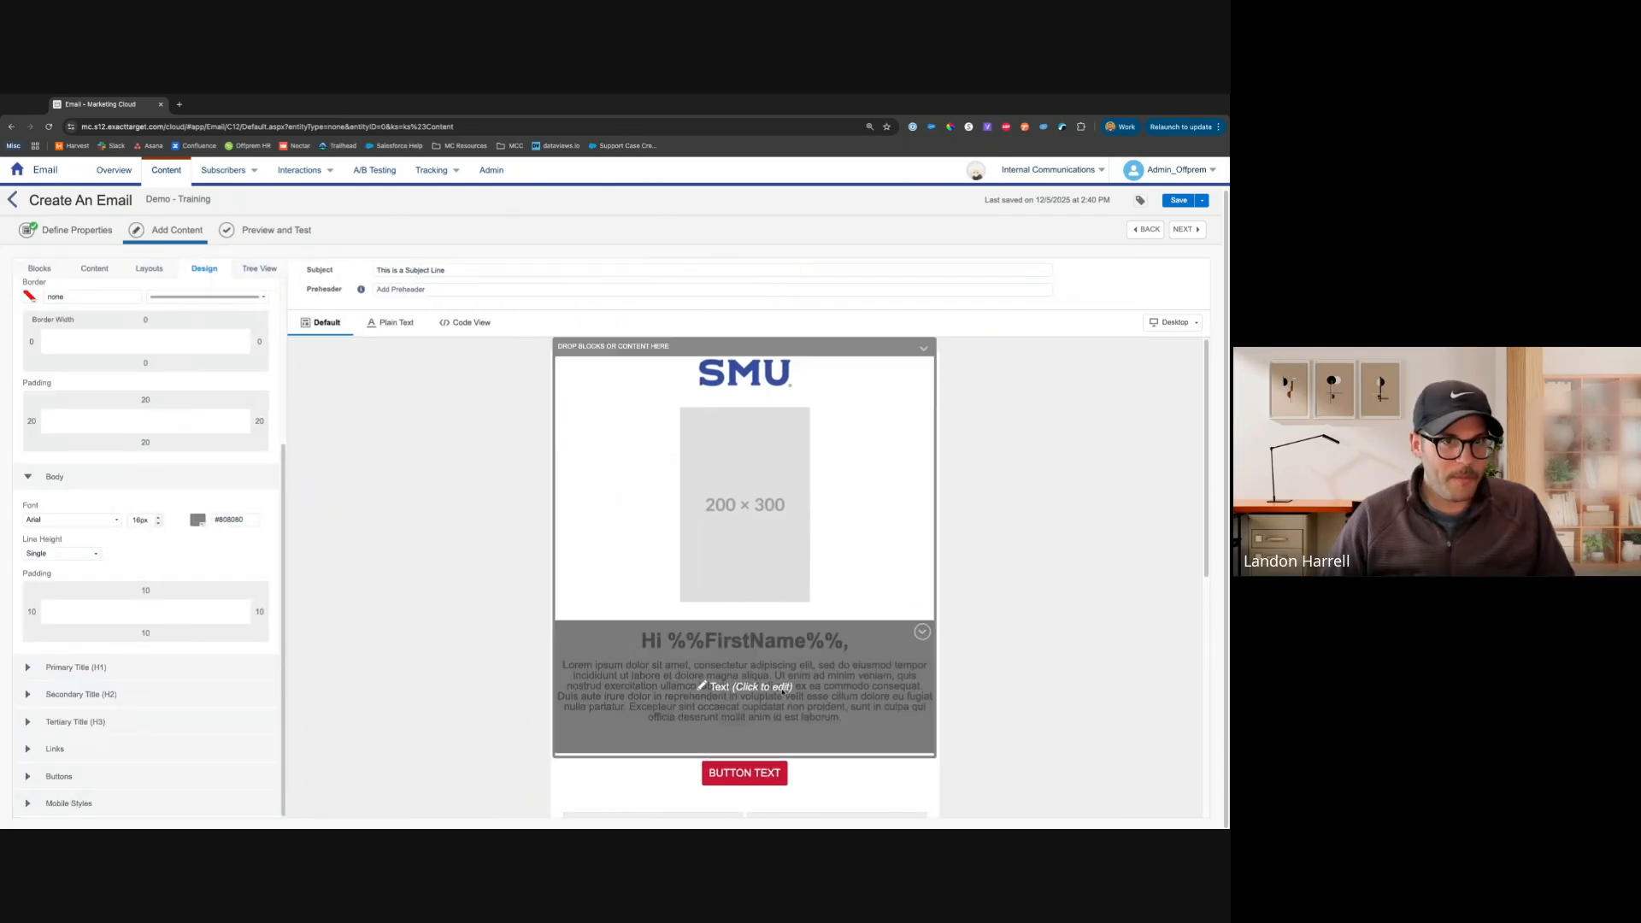
# Exit the email editor to Content Builder and review the Demo - Training email's details and its row actions
pyautogui.click(12, 201)
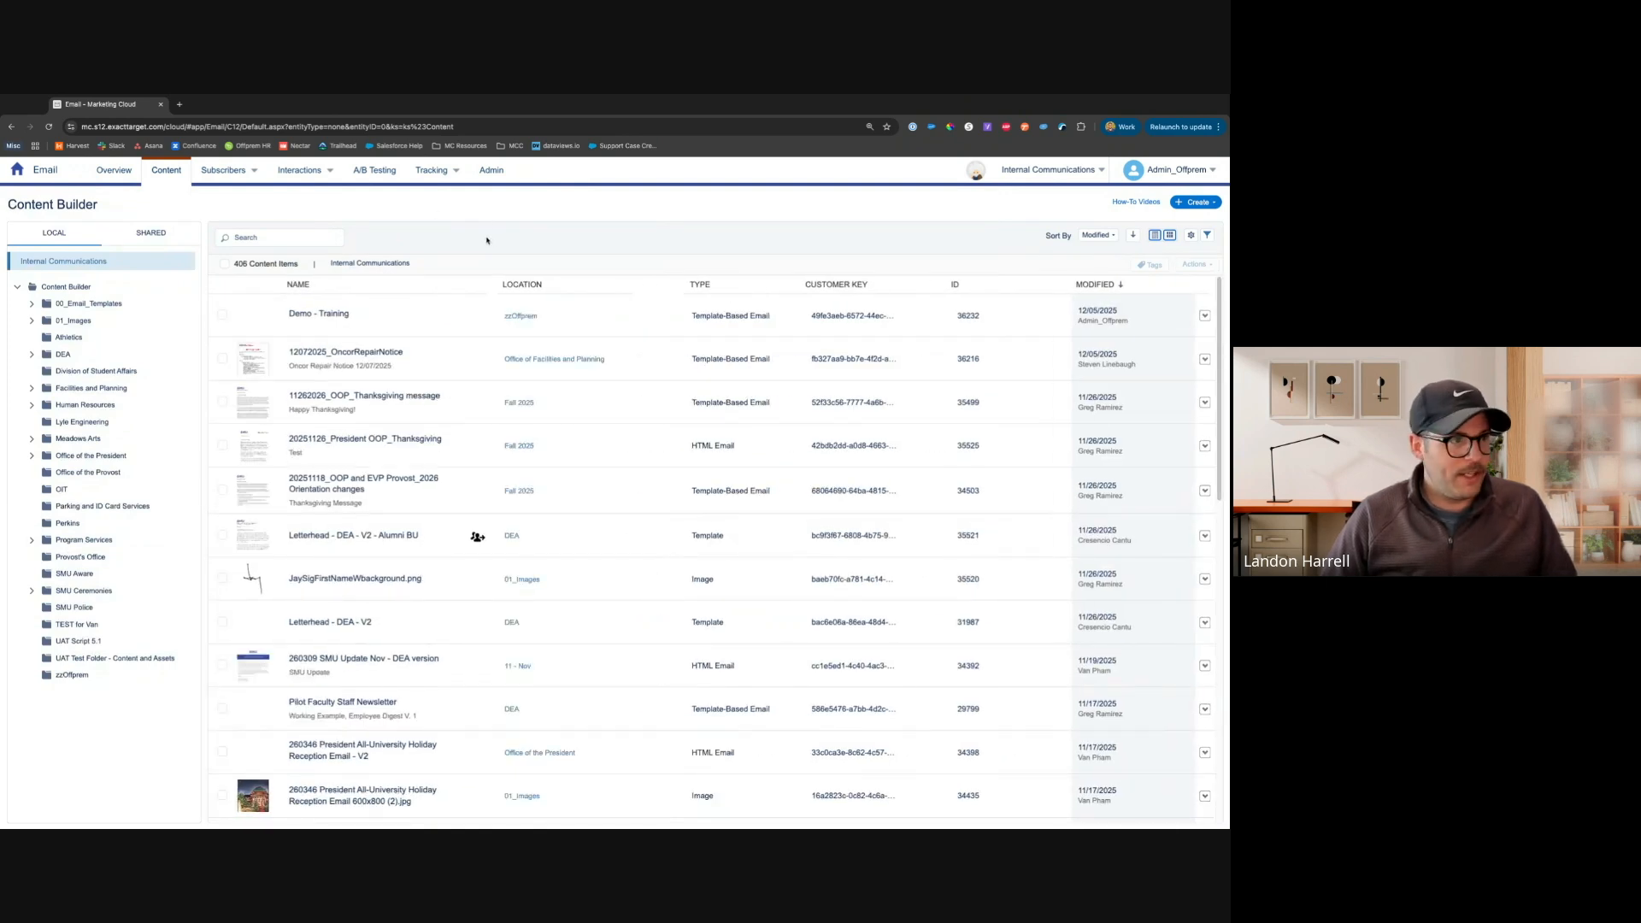
pyautogui.click(331, 313)
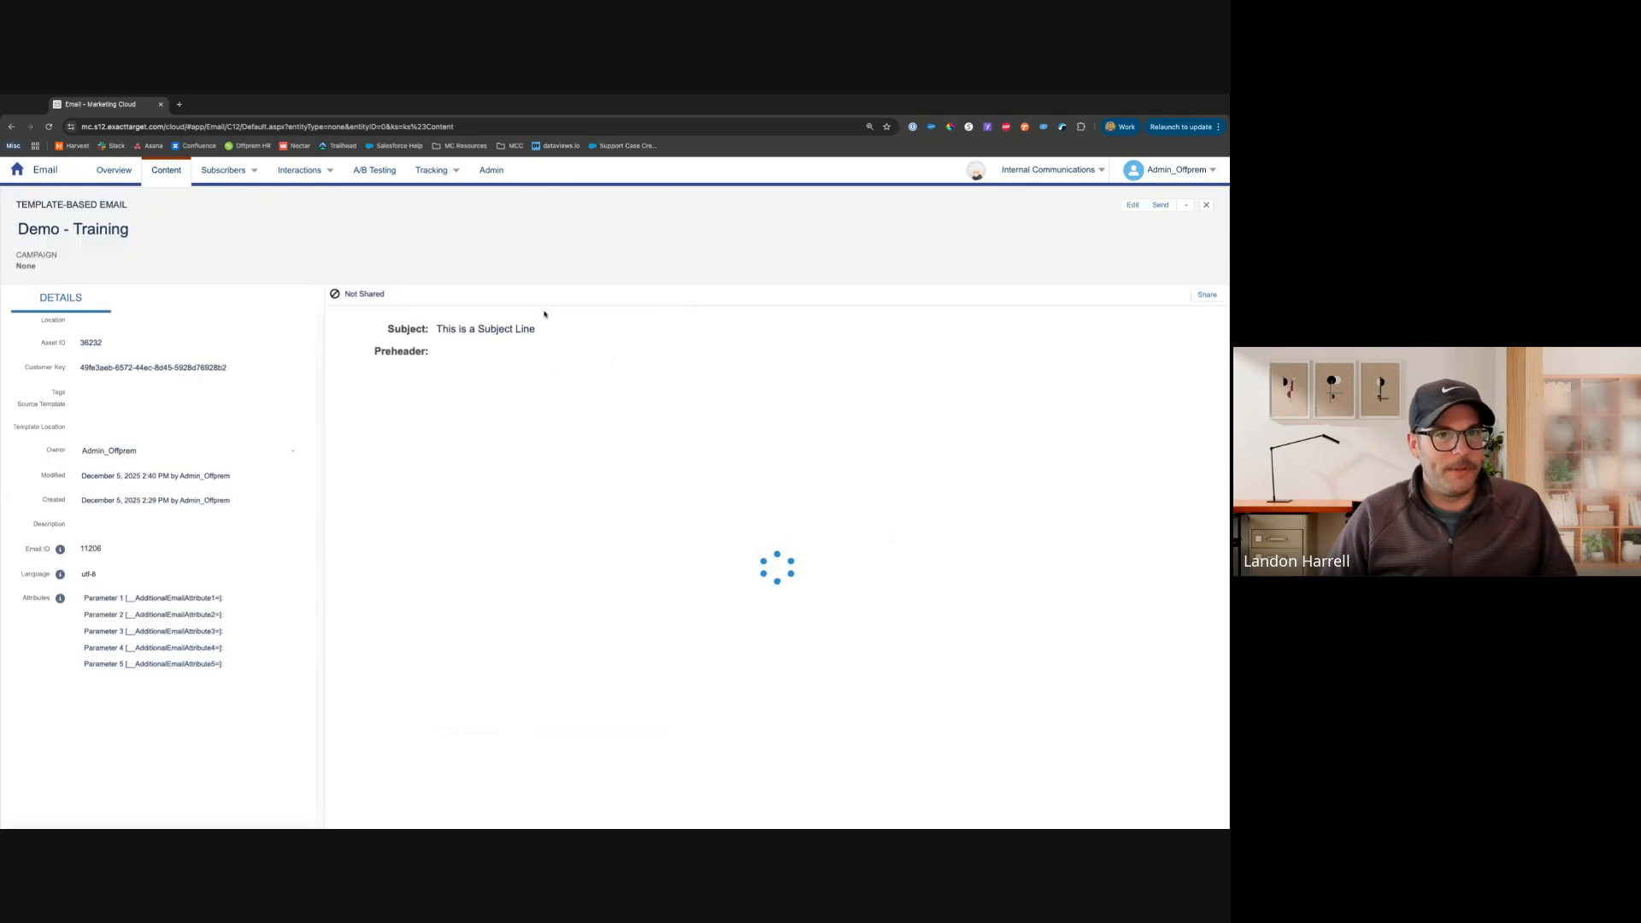
pyautogui.click(1160, 206)
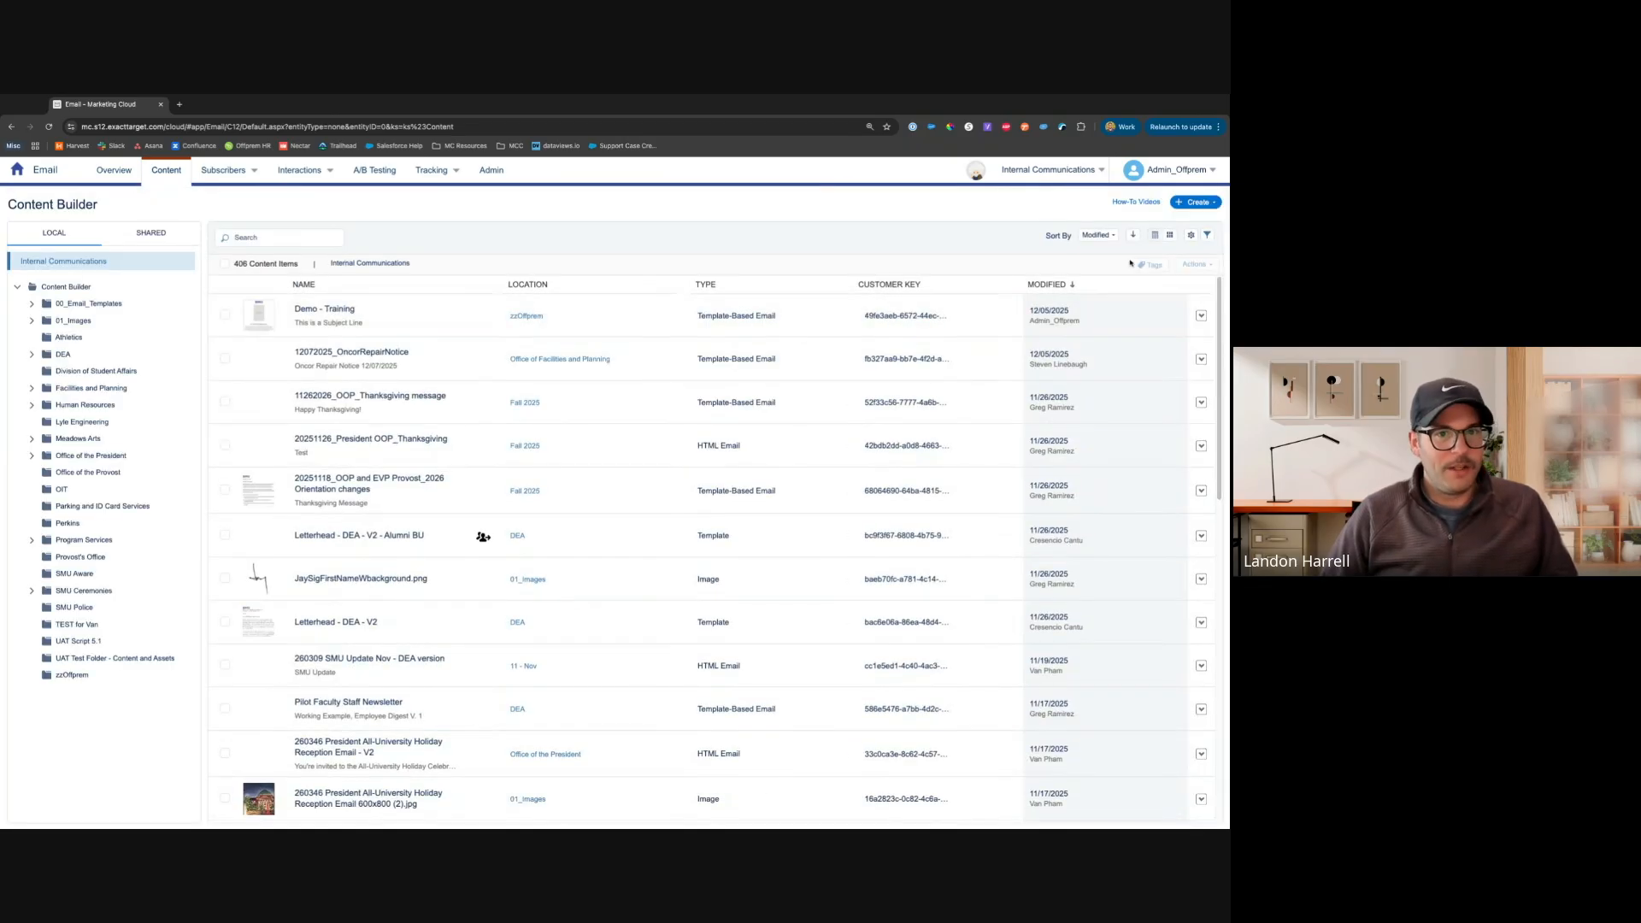
pyautogui.click(1202, 316)
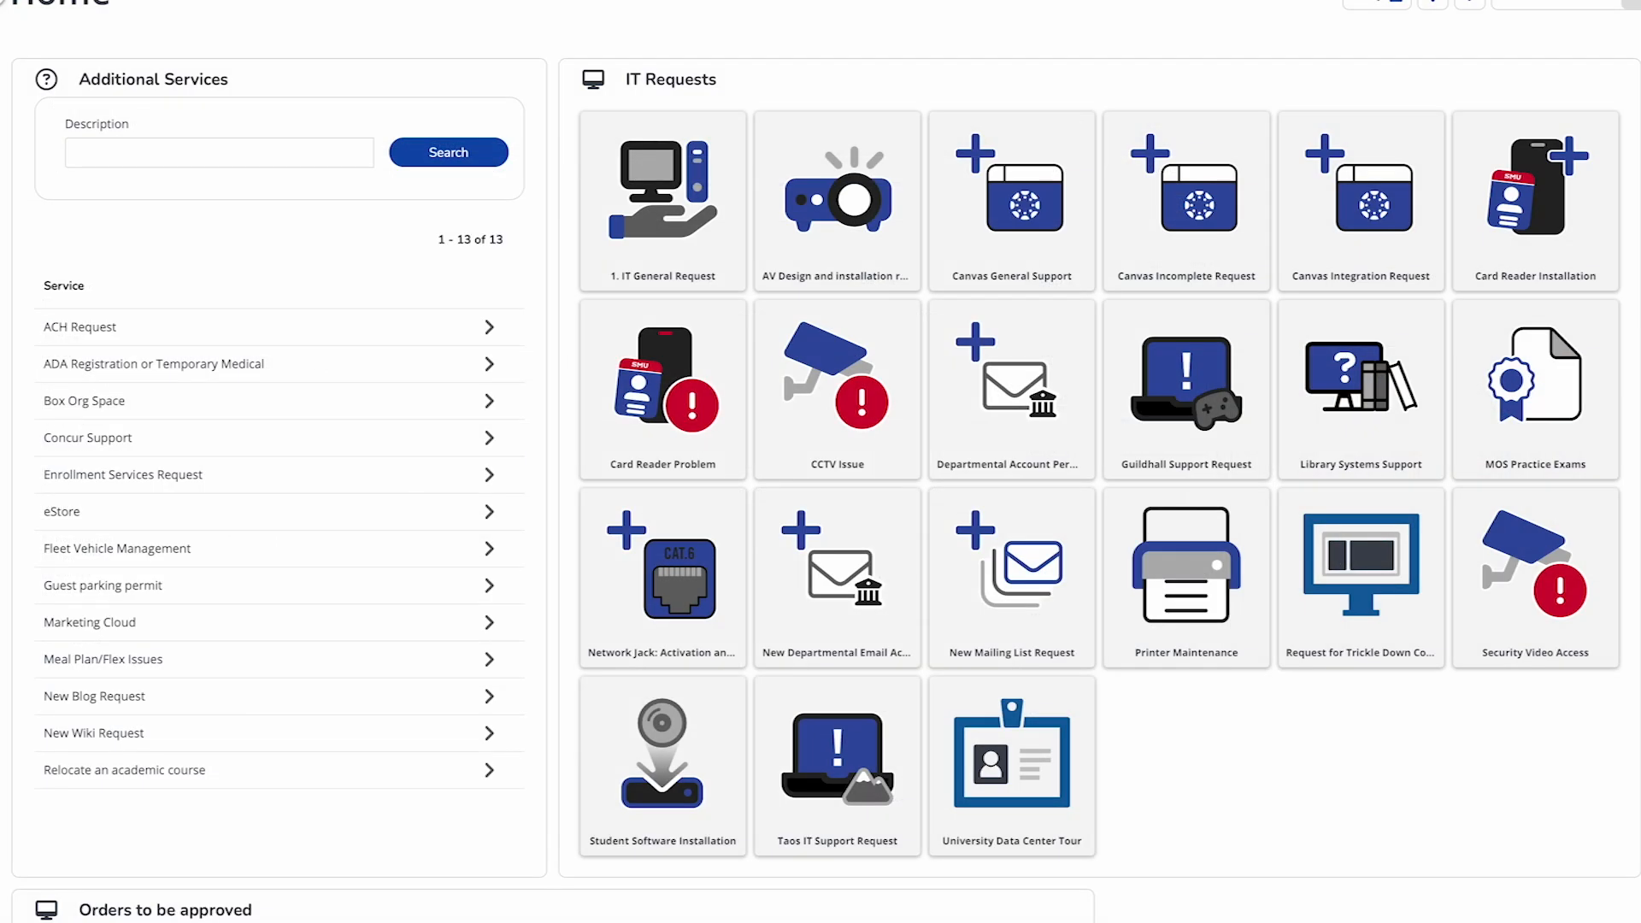
# Switch to the IT service portal, open the Marketing Cloud request form, and check Issues with data or data selection
pyautogui.scroll(-1, 239, 419)
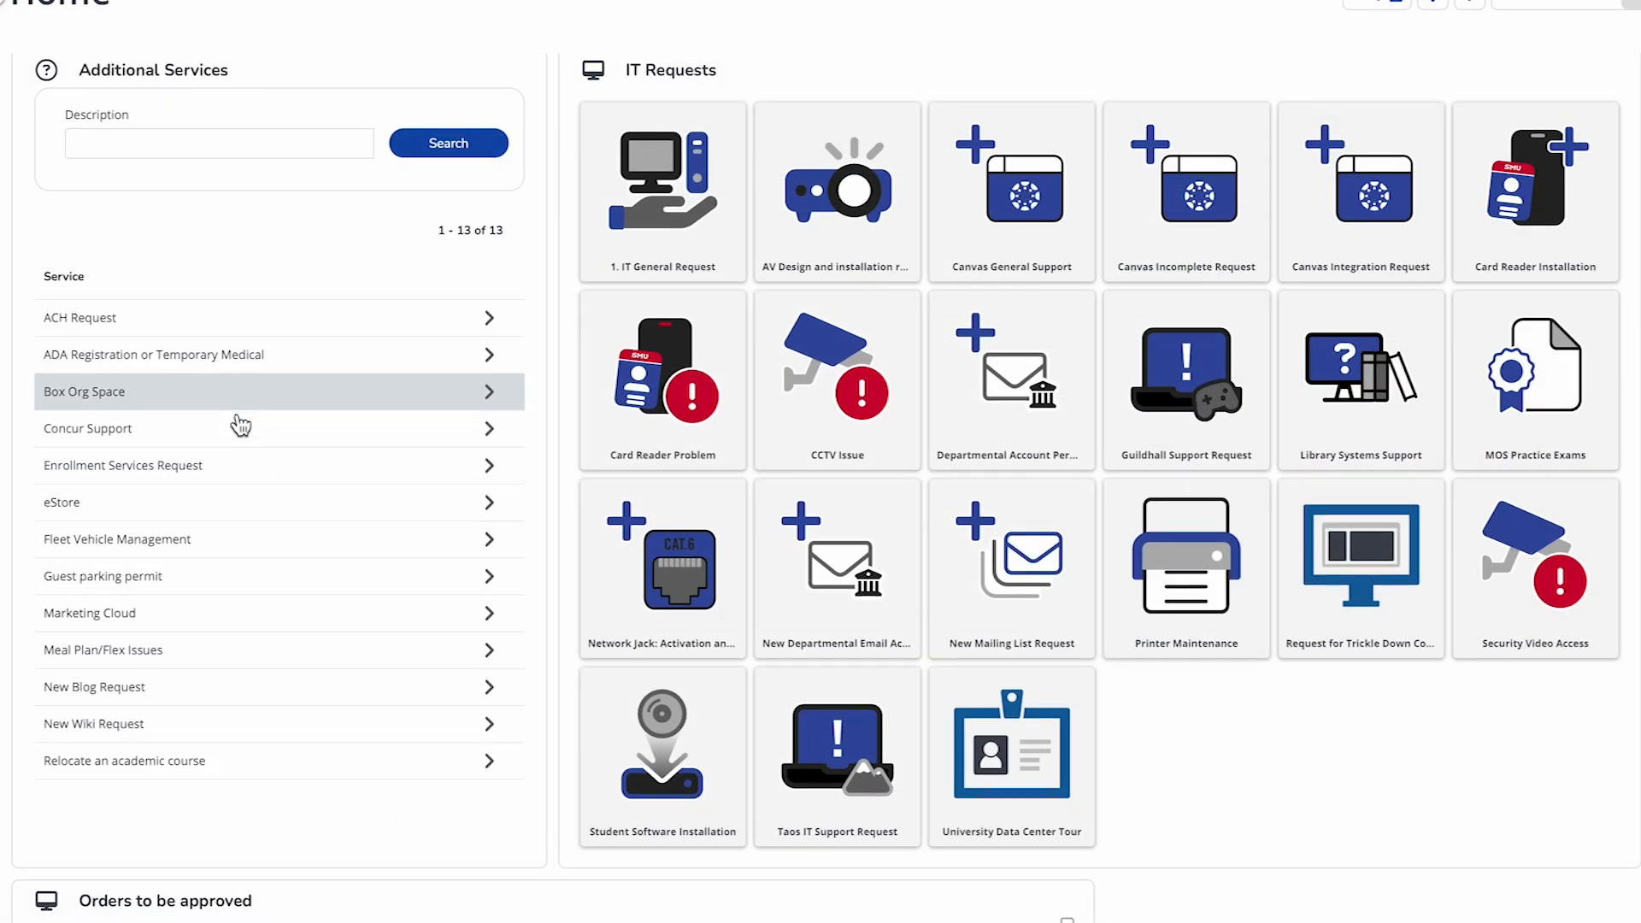
pyautogui.click(246, 626)
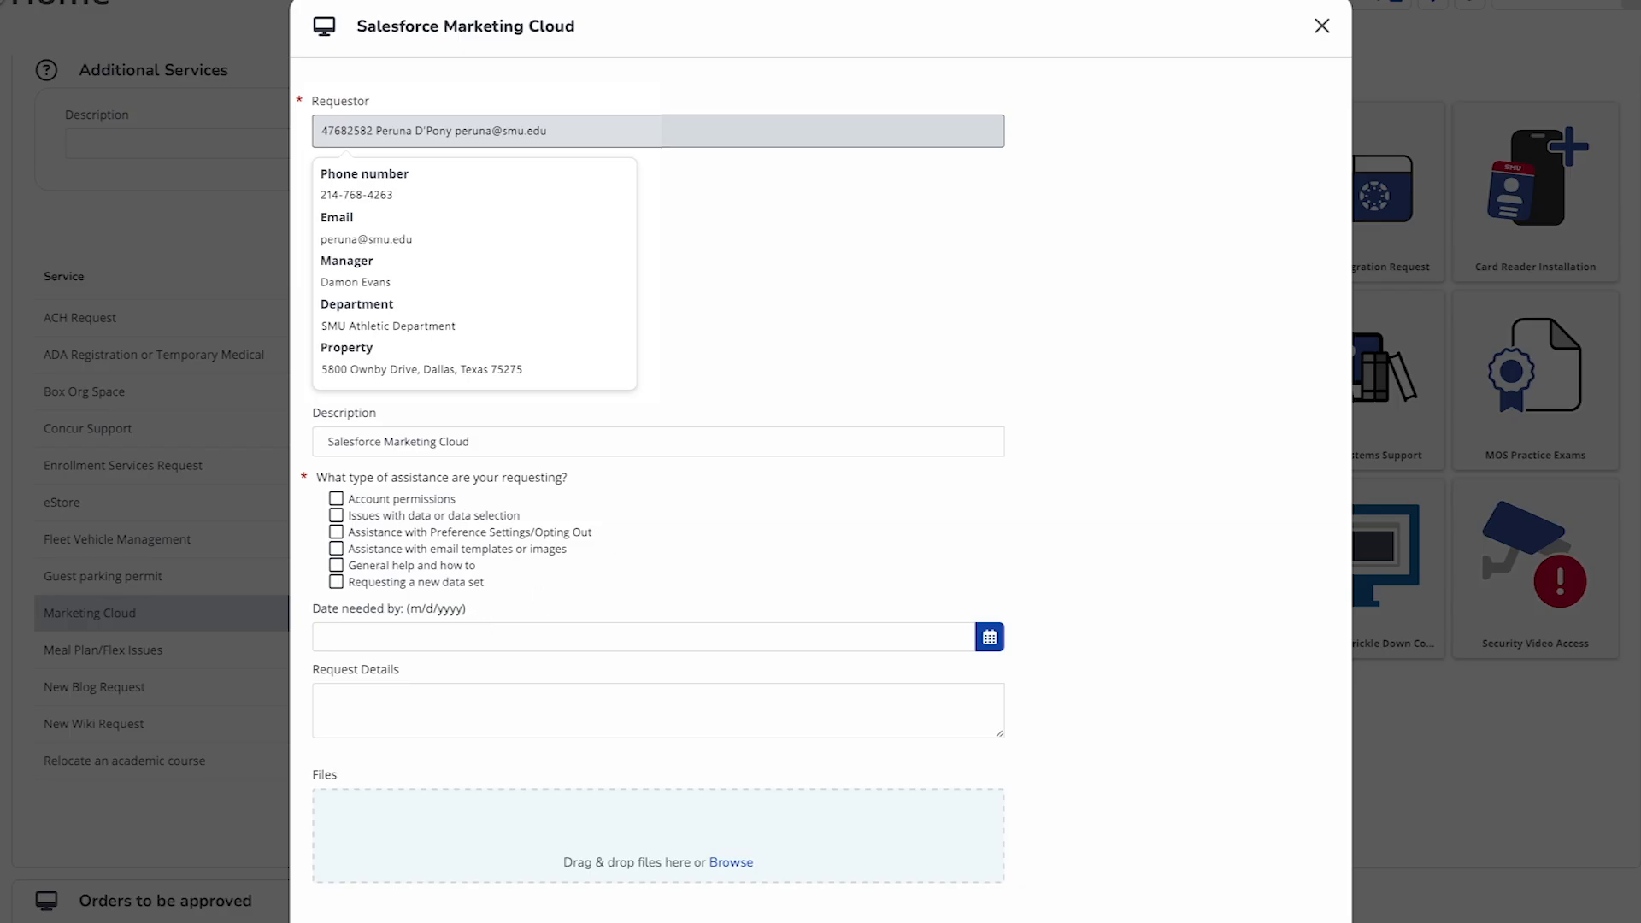
pyautogui.click(335, 518)
# Set the date needed to 12/18/2025 and place the cursor in the Request Details field
pyautogui.click(444, 634)
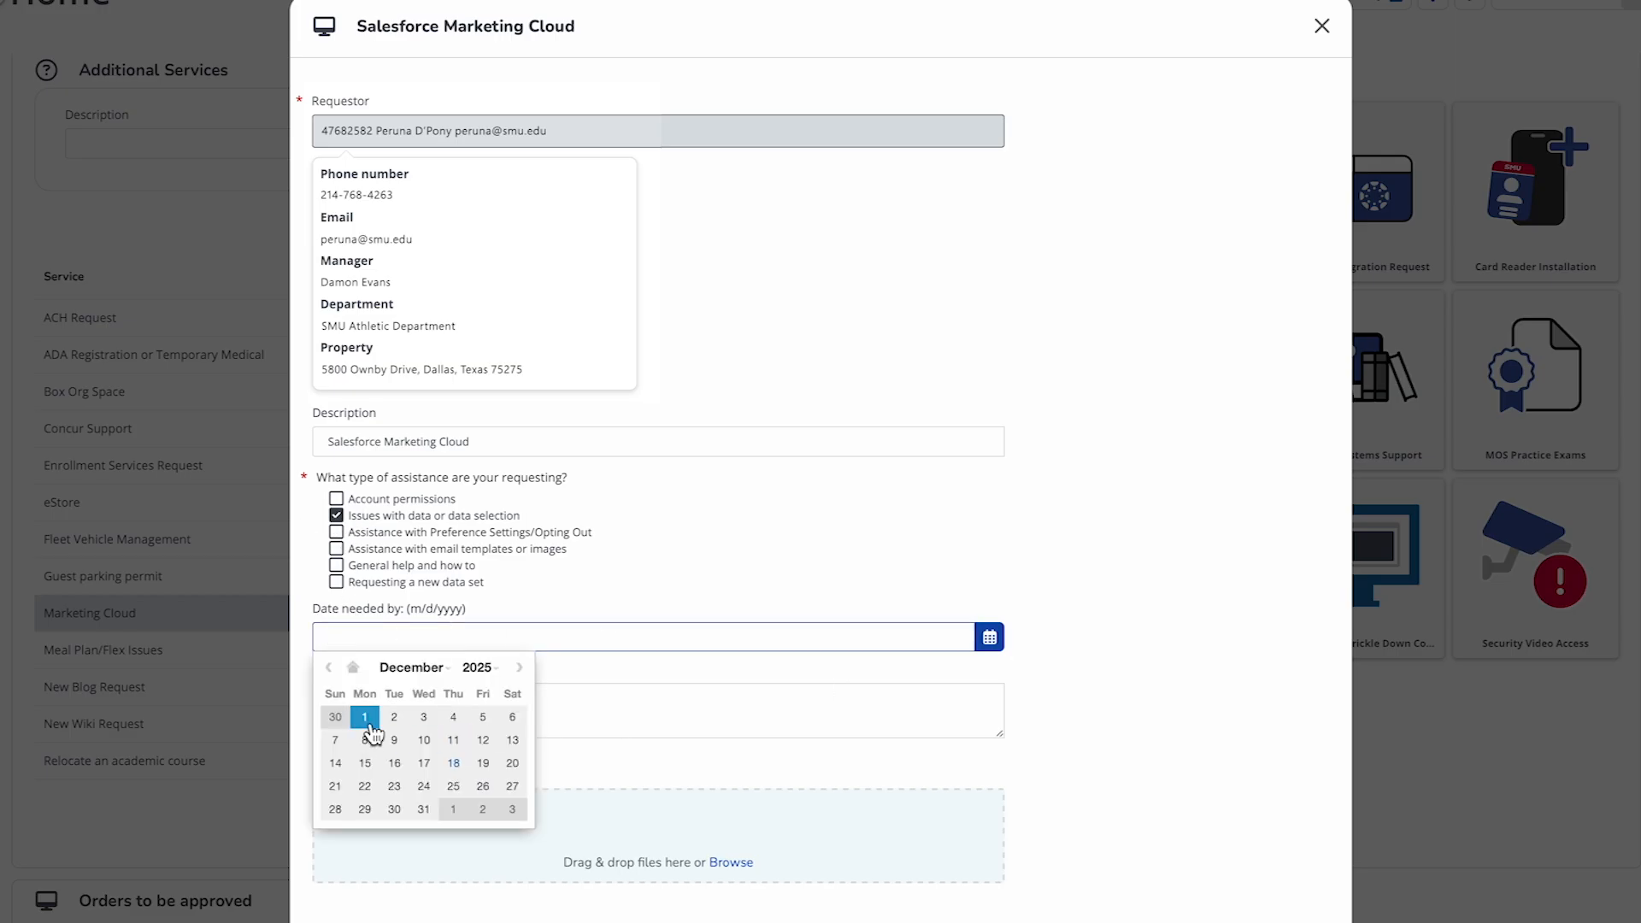
pyautogui.click(450, 763)
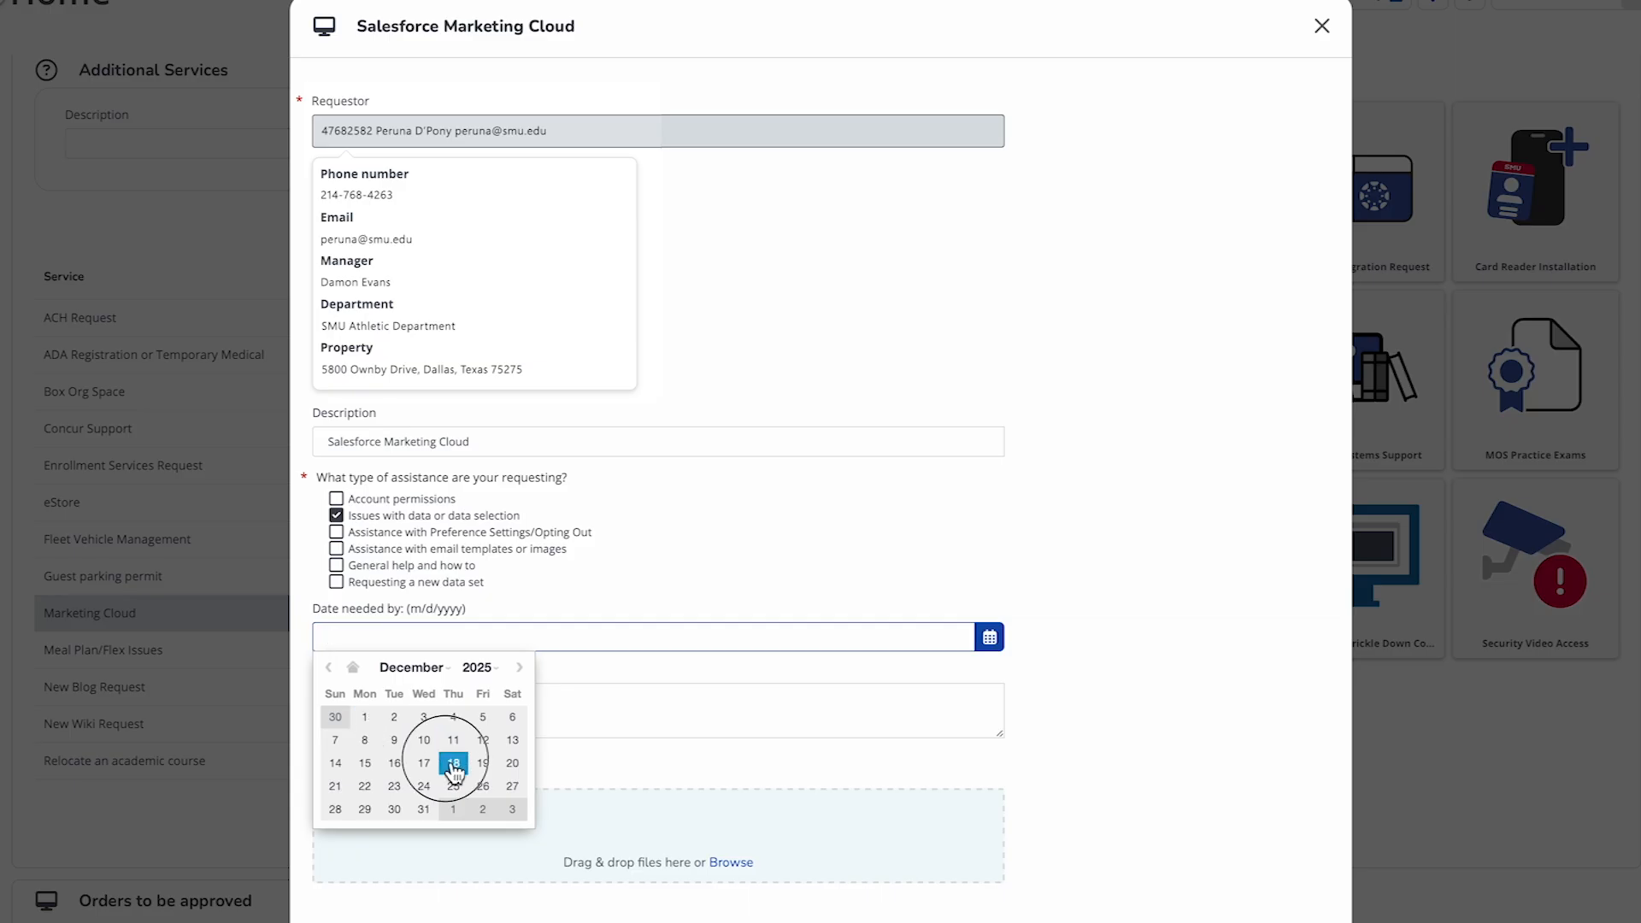
pyautogui.click(409, 704)
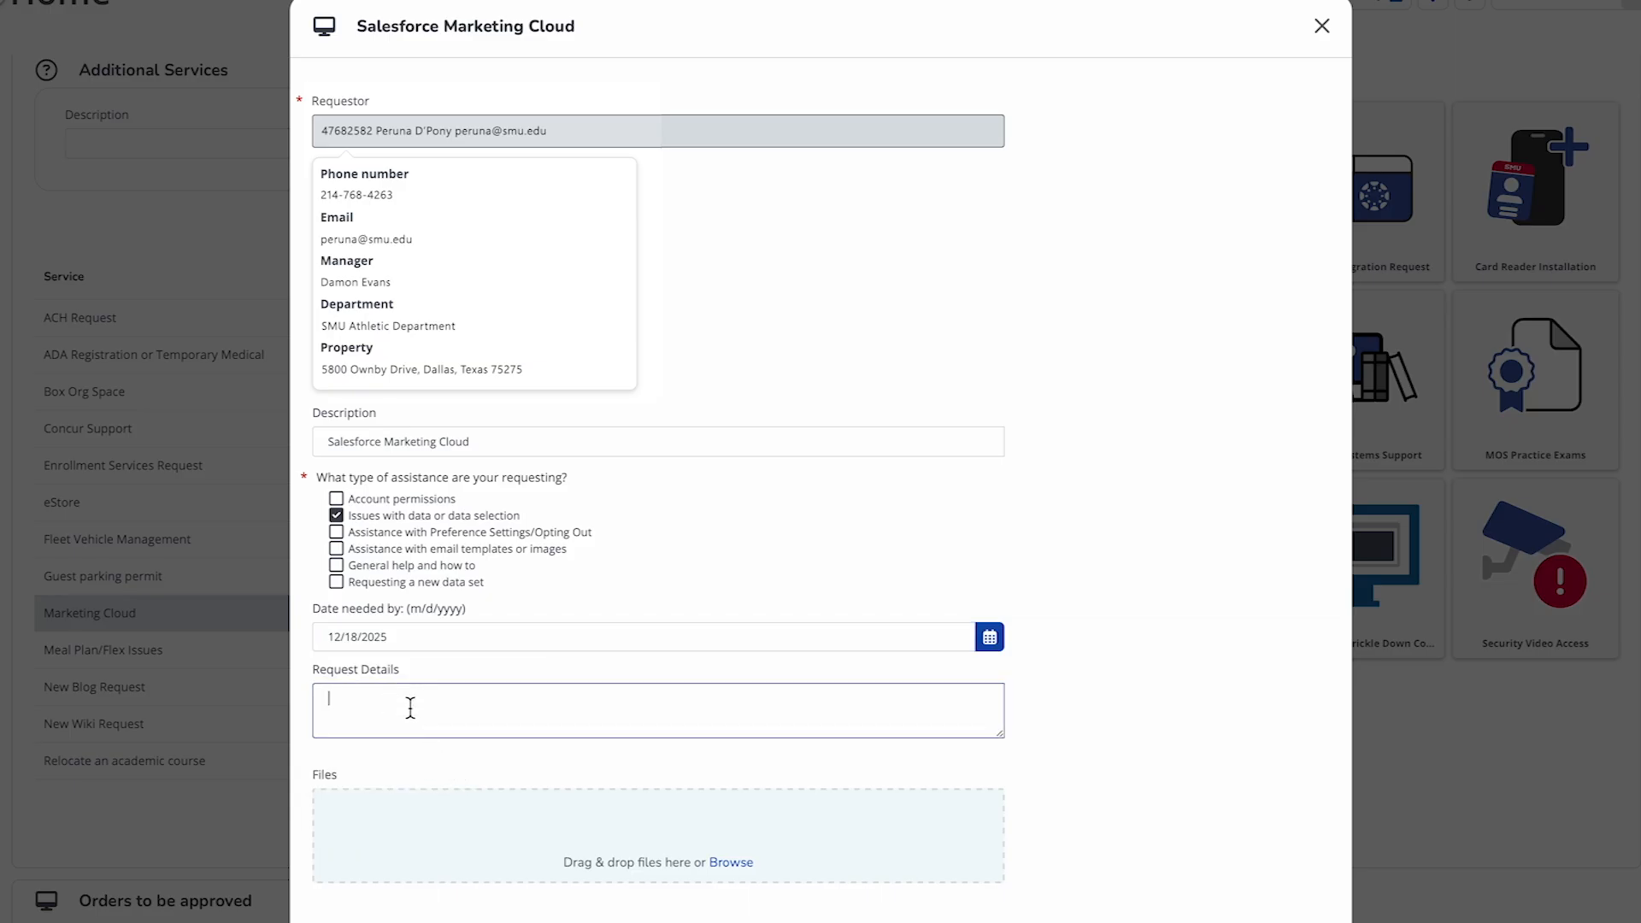